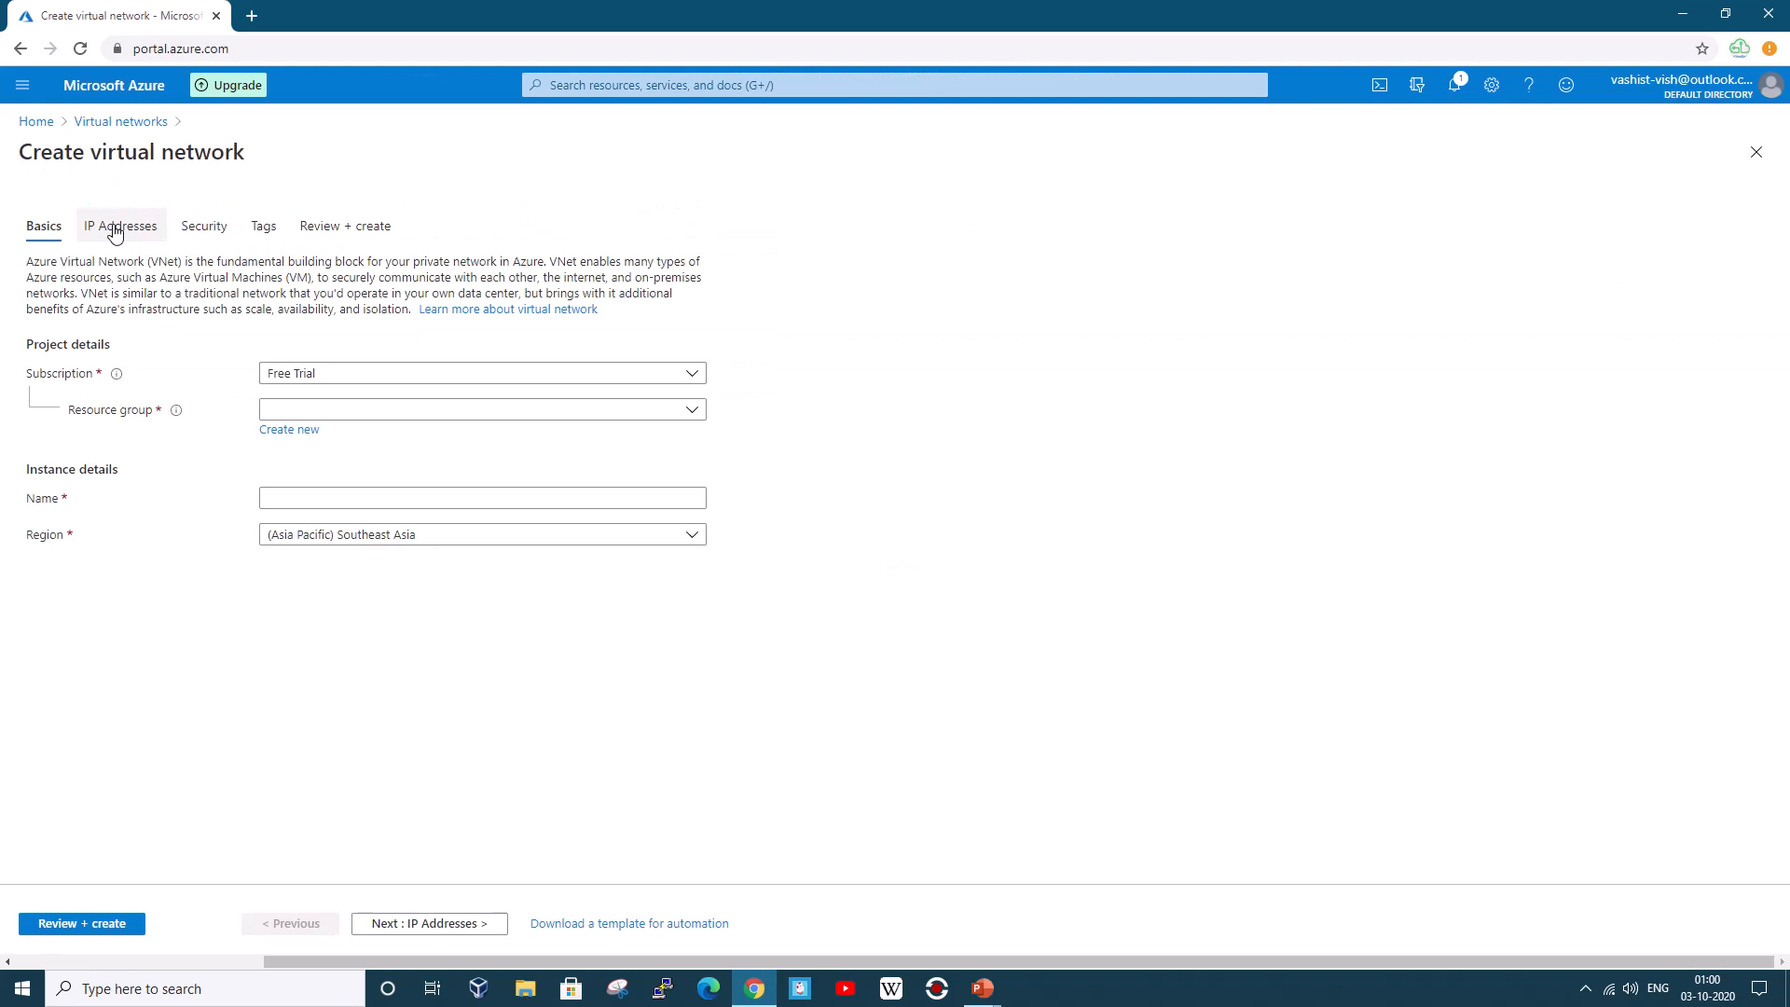
Name the virtual network Branch2Vnet in resource group Demo1 and open its 10.1.0.0/16 address space
click(310, 412)
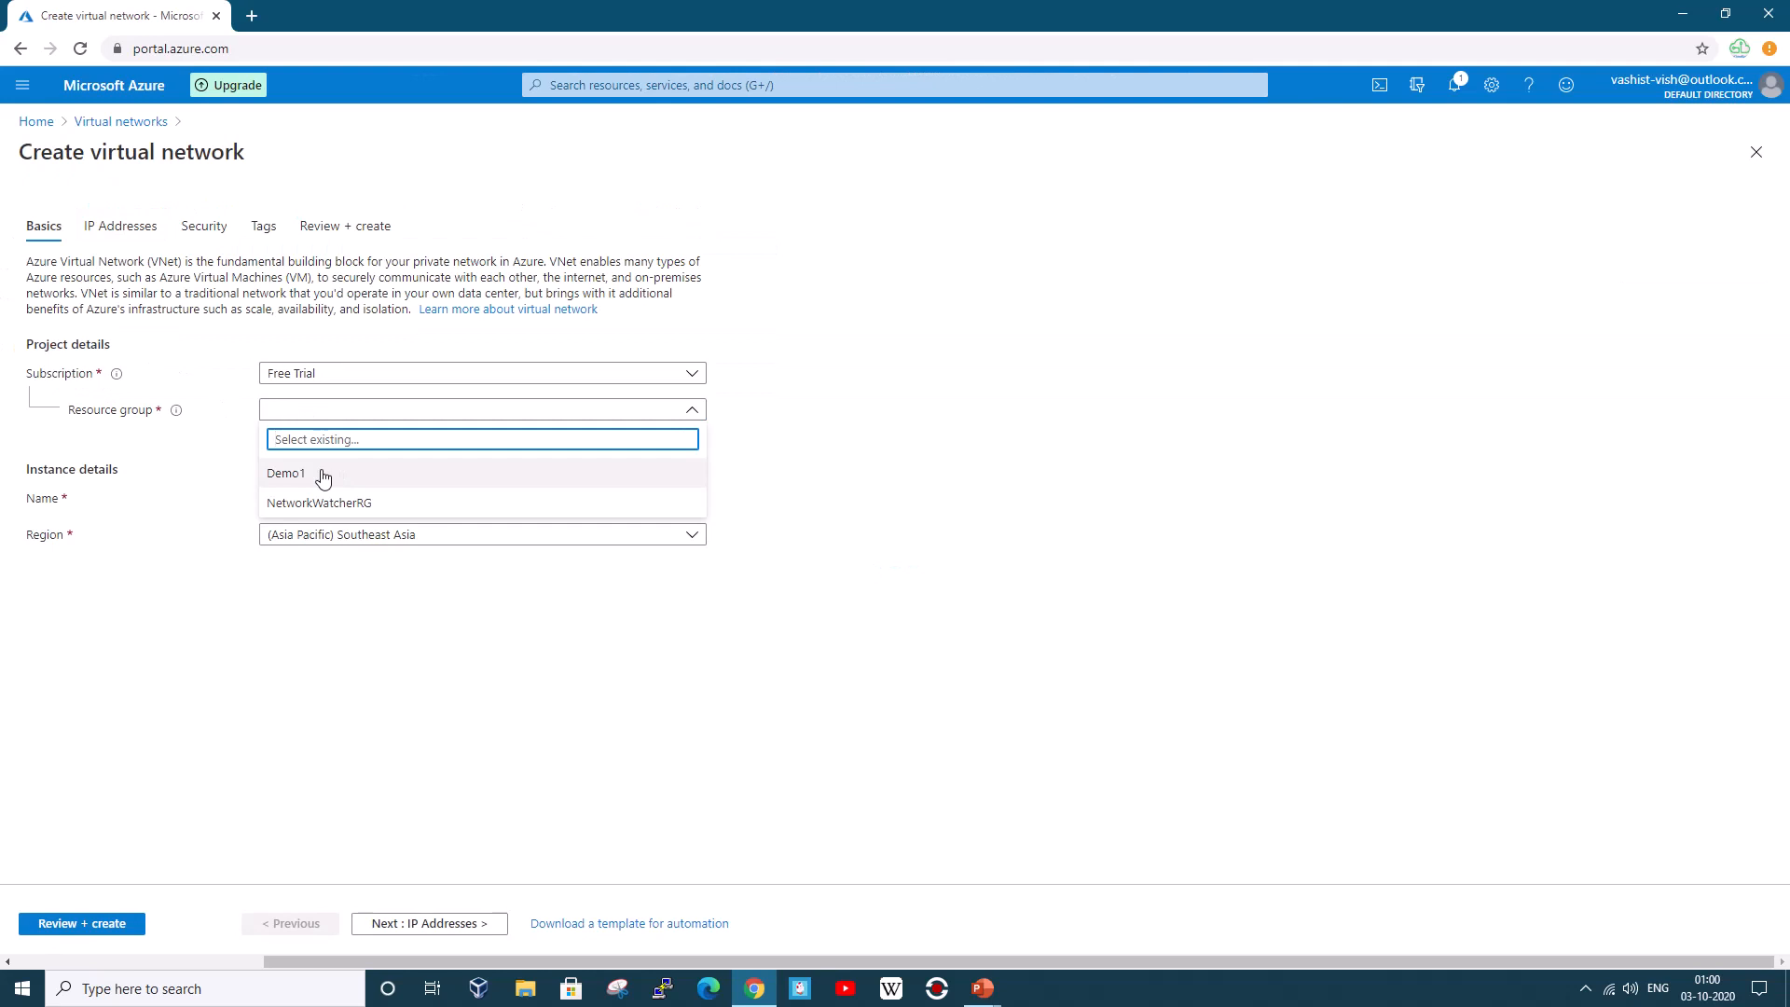
click(322, 474)
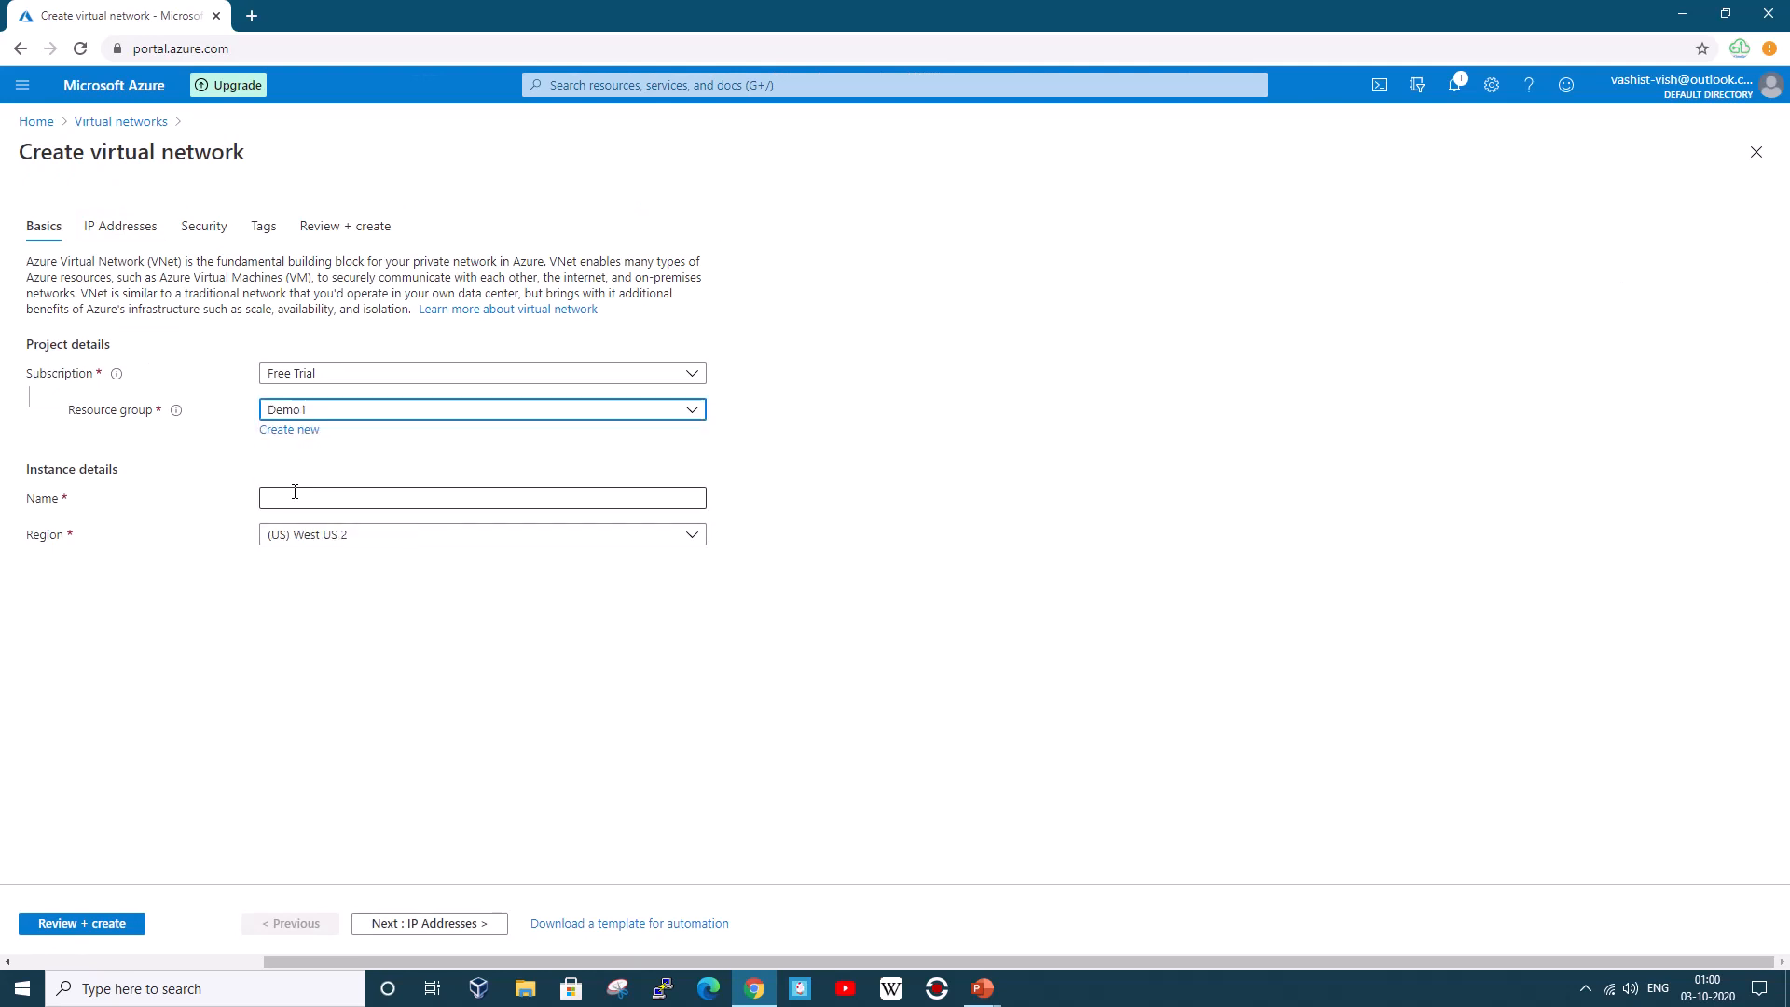
click(295, 494)
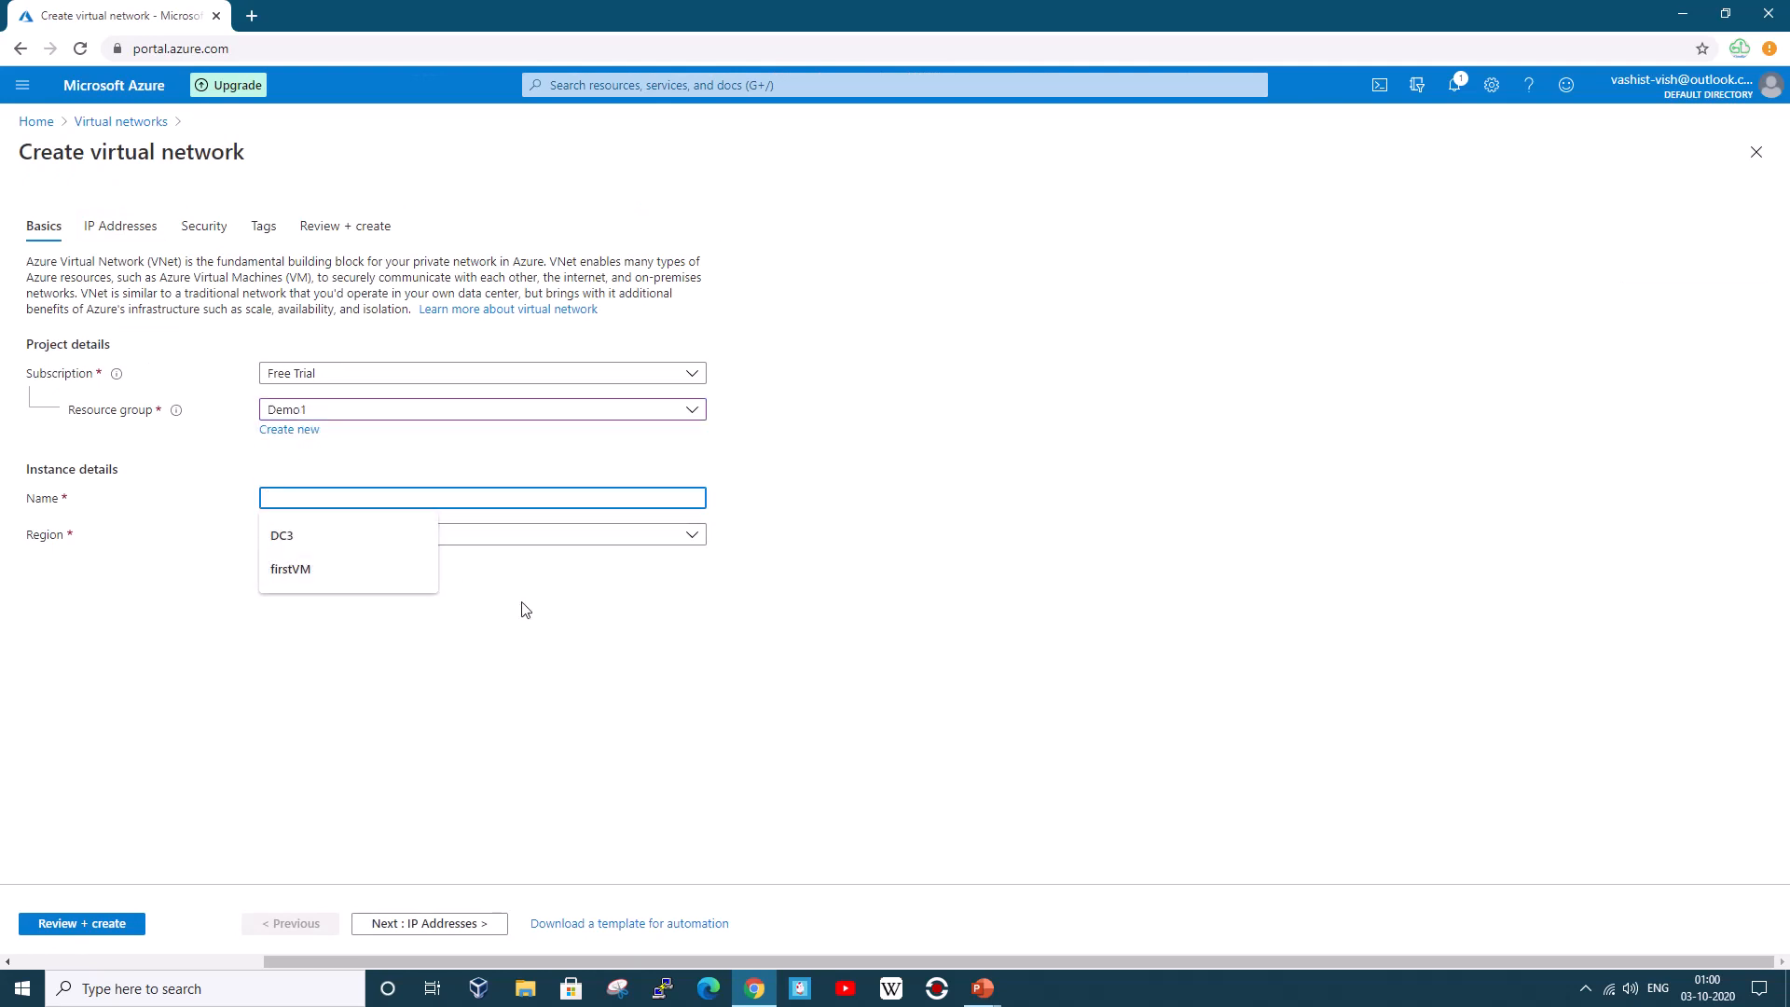
text(Branch2Vnet)
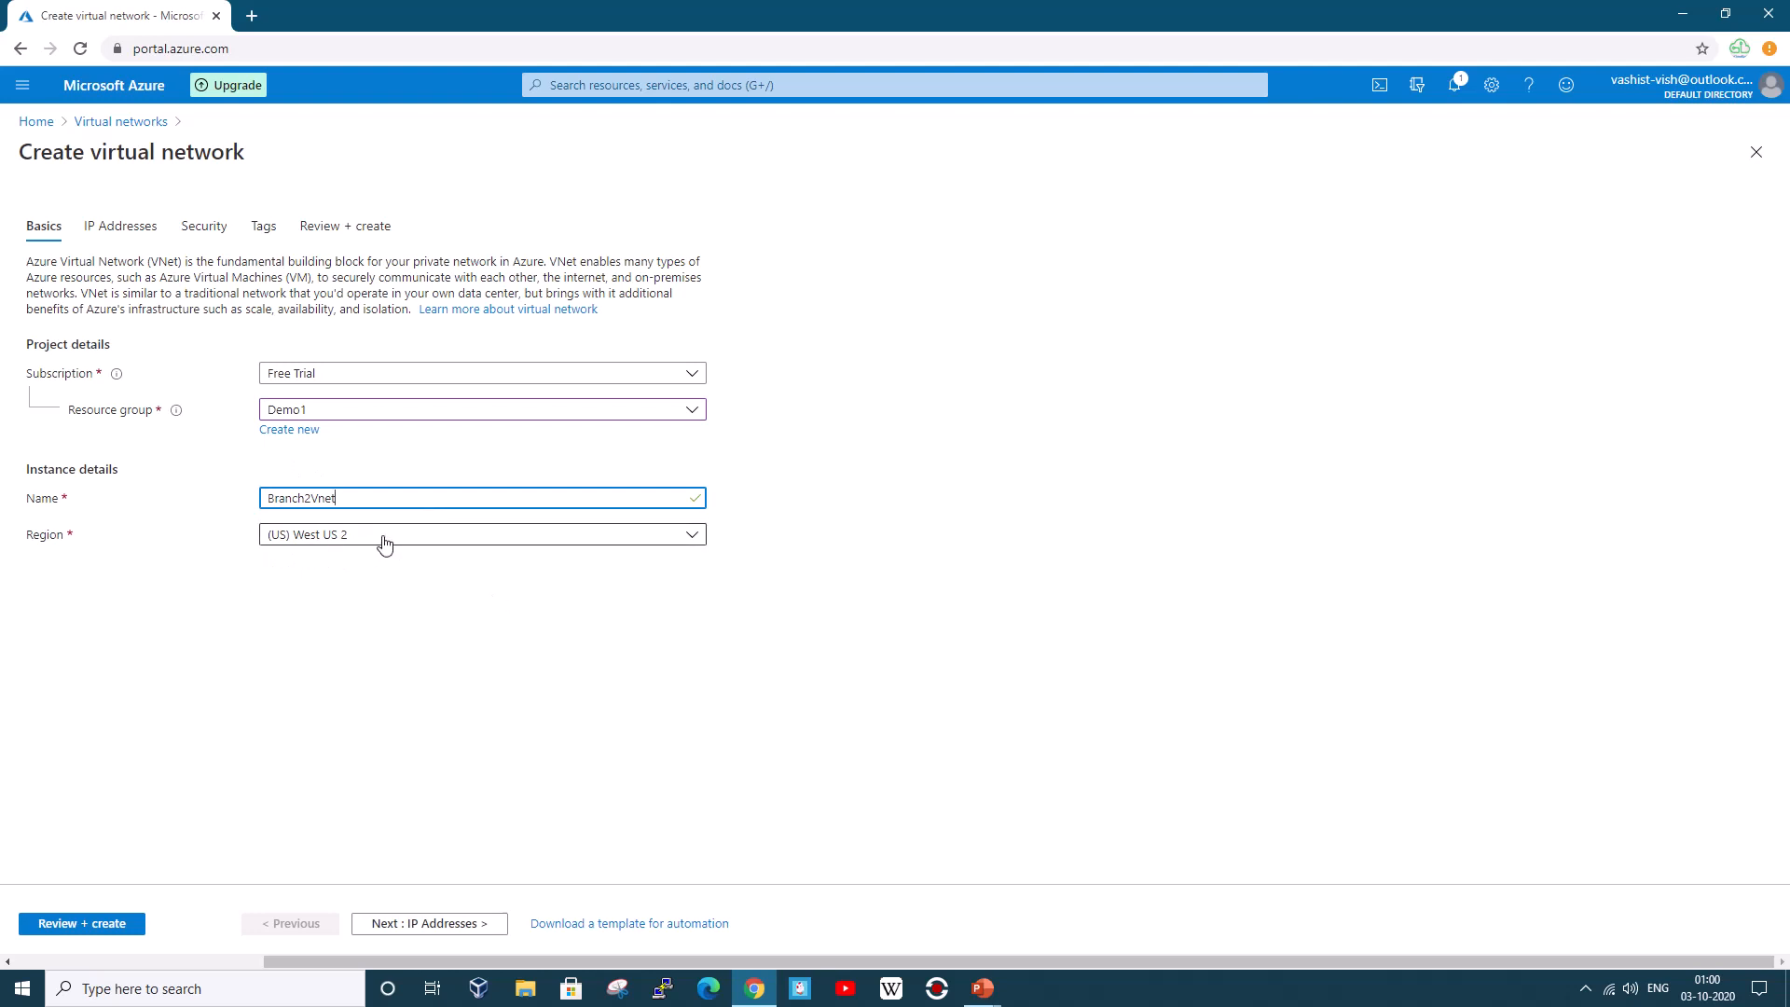
click(463, 923)
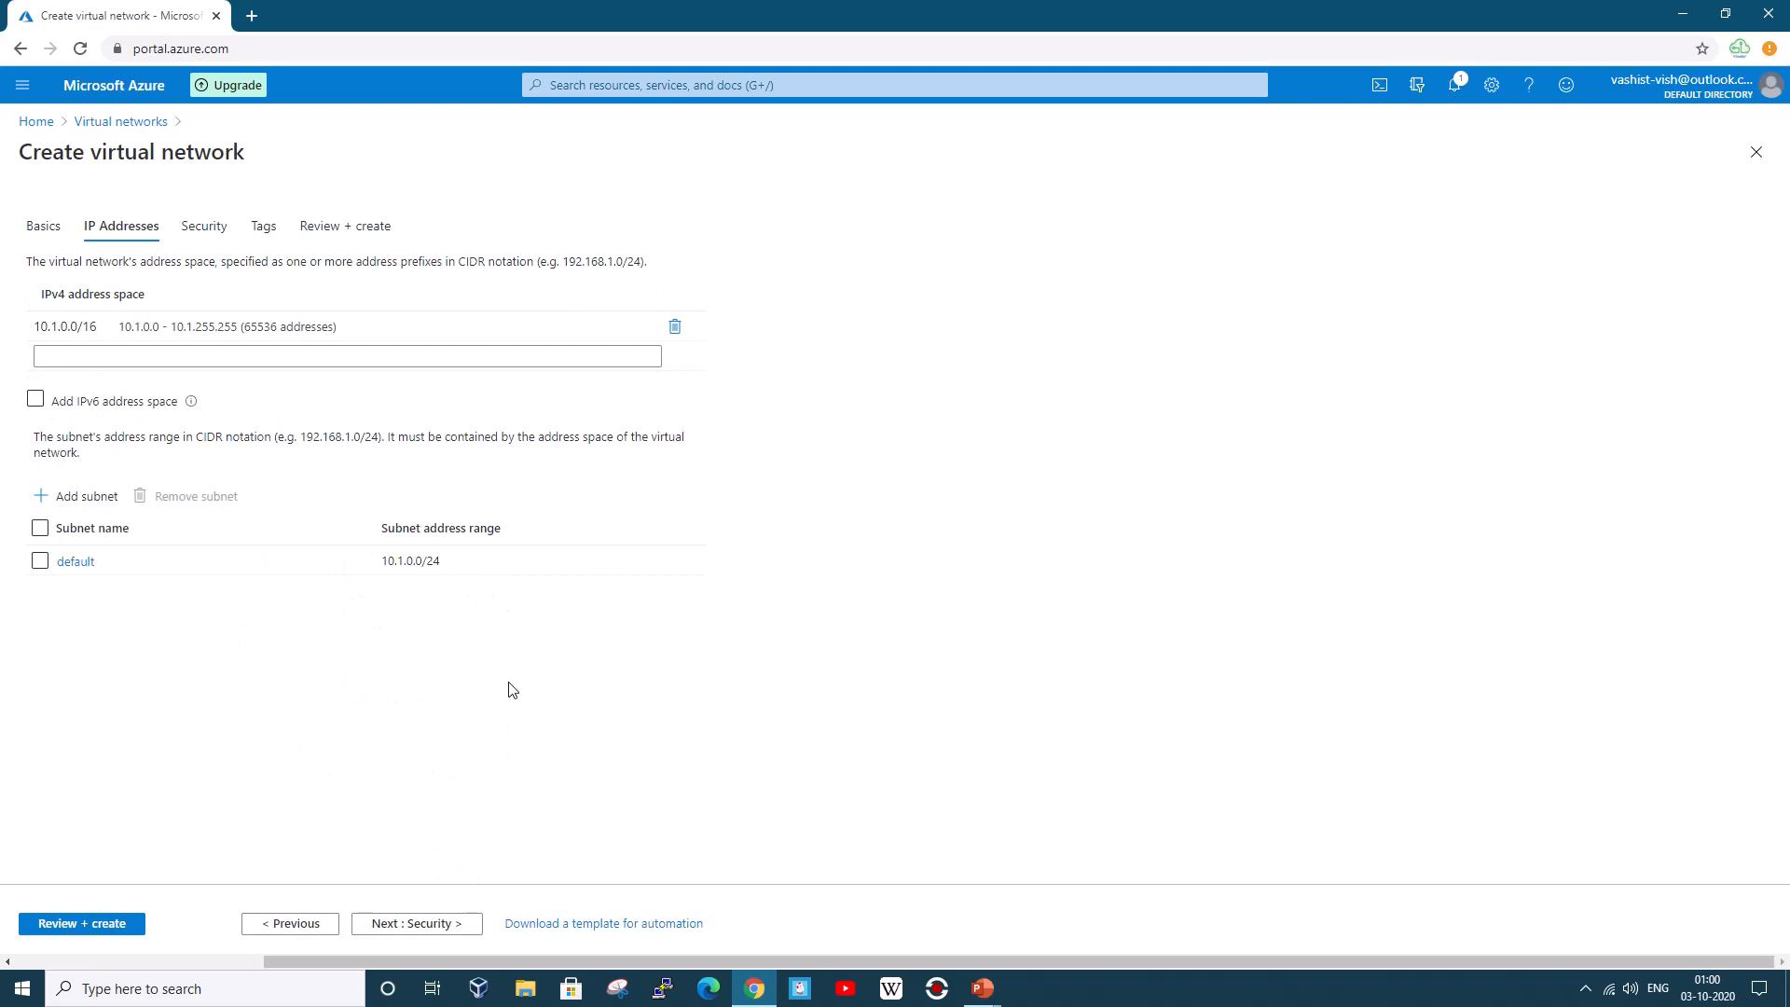
click(460, 326)
key(alt+Tab)
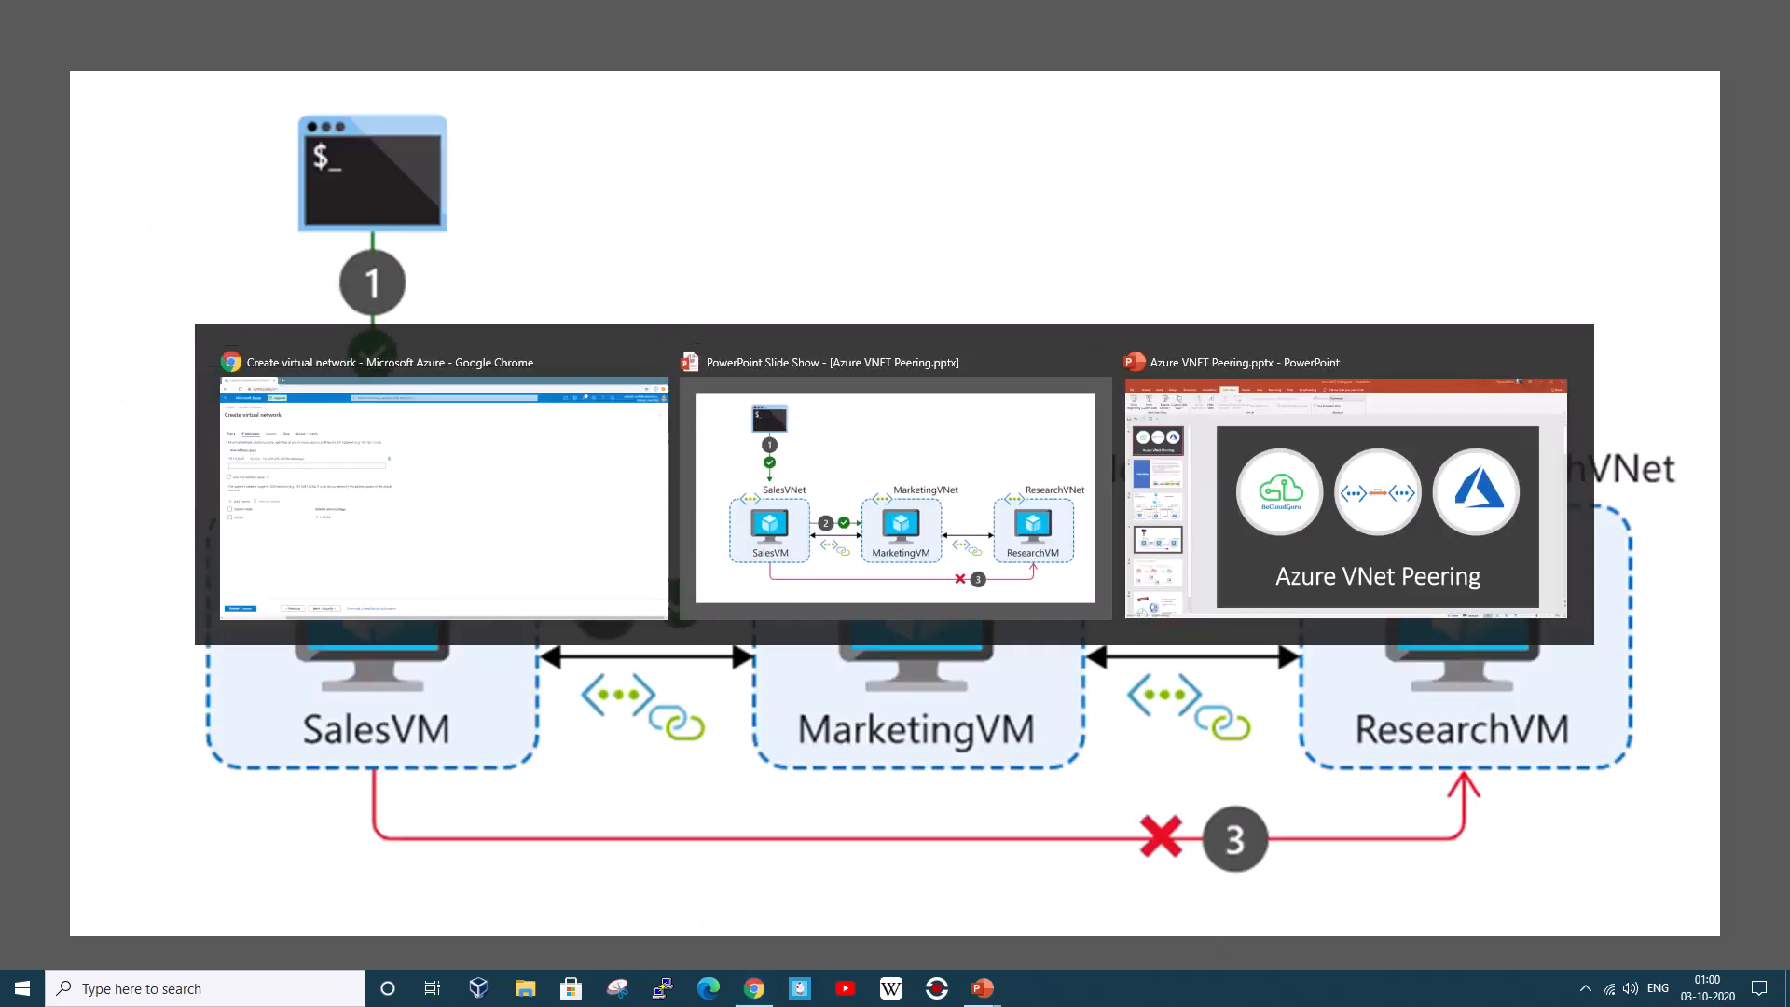
key(Right)
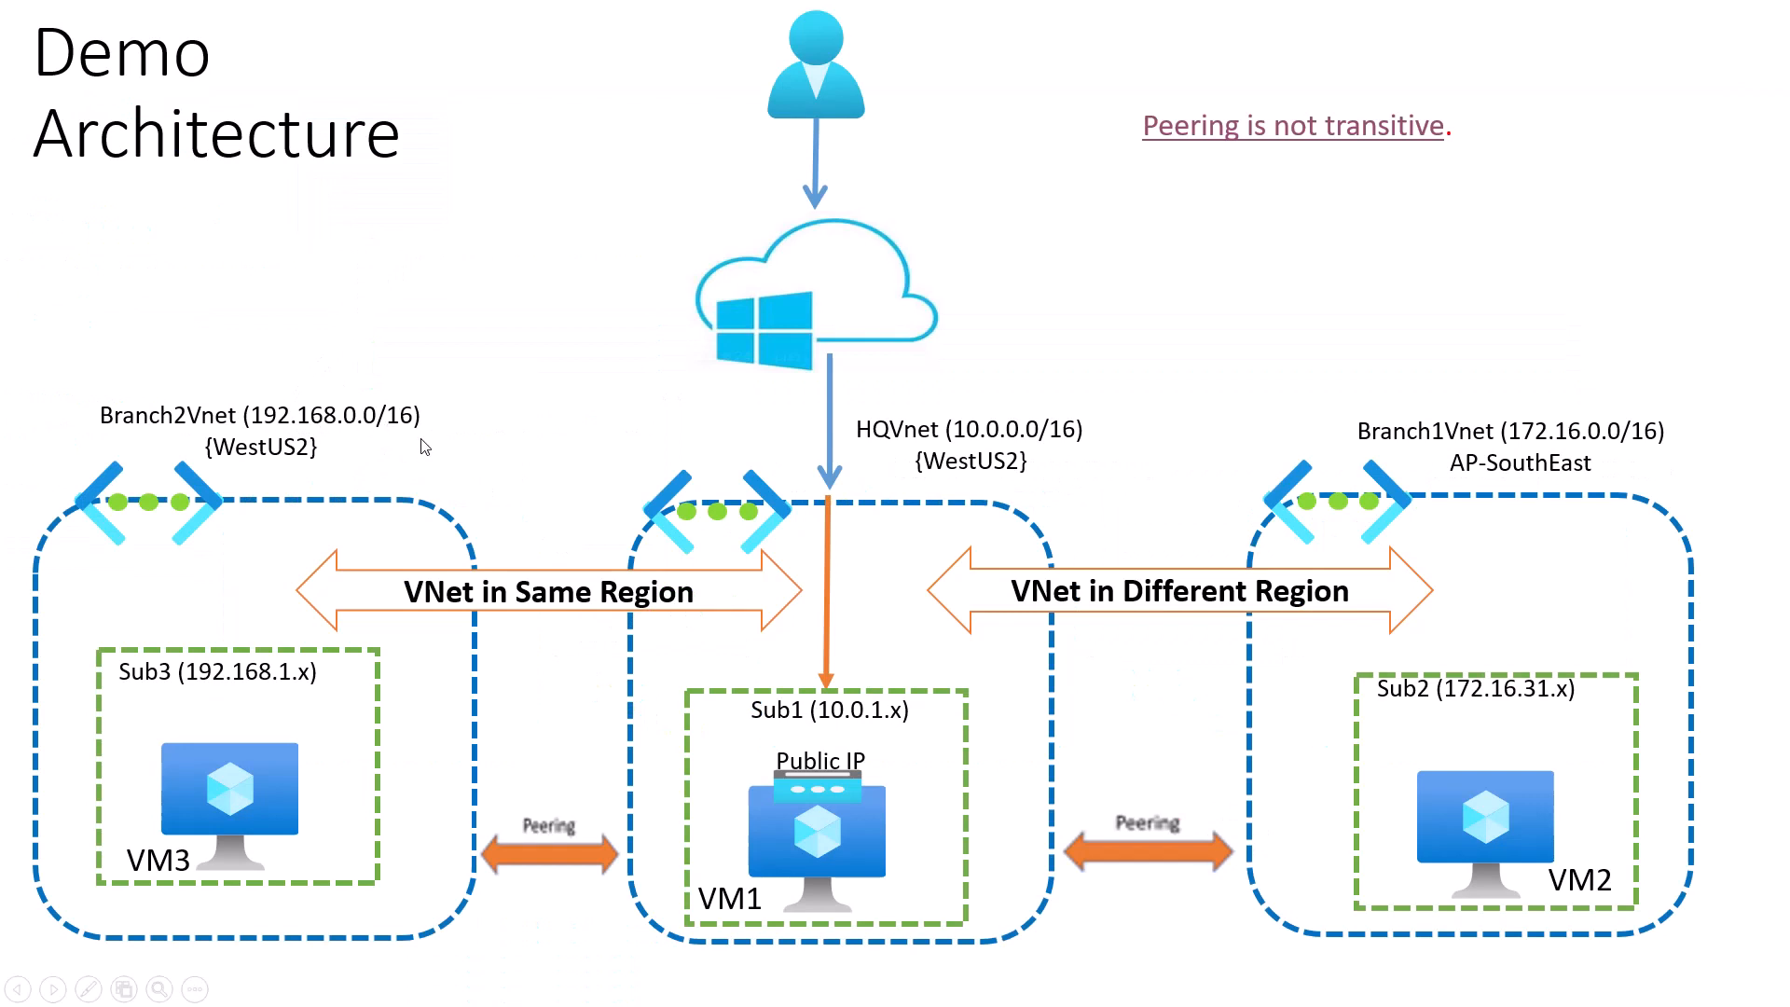
key(alt+Tab)
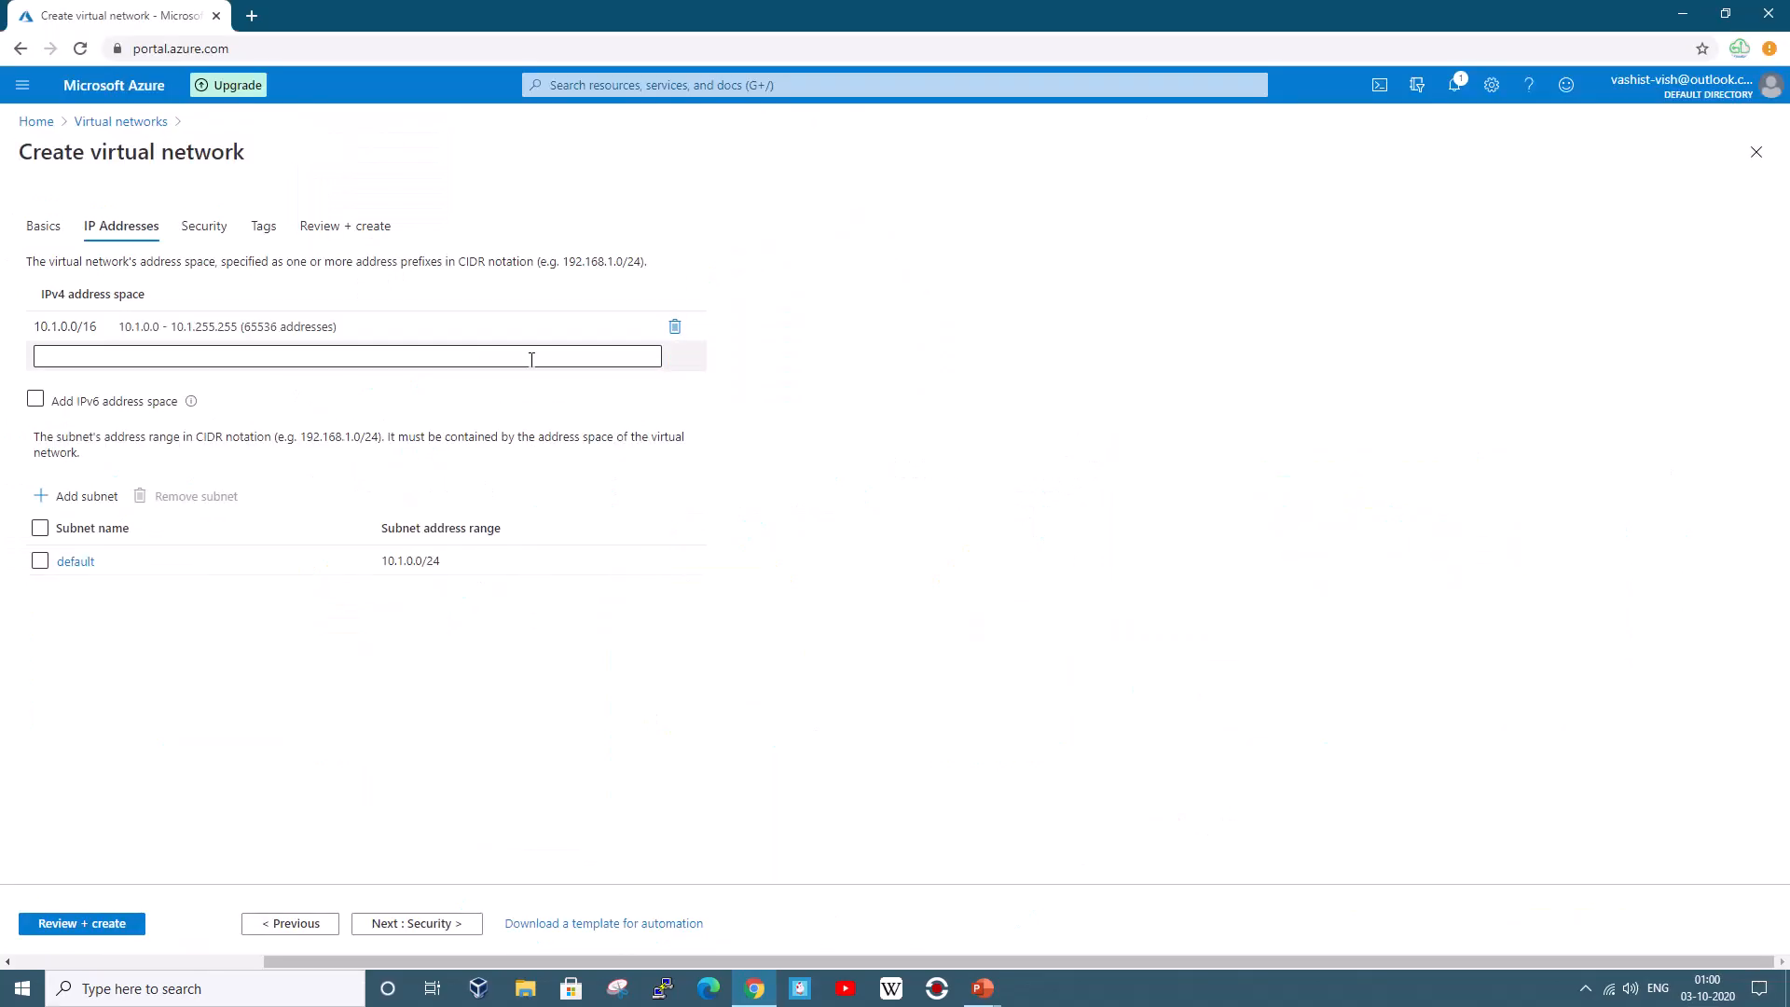
Replace the 10.1.0.0/16 address space with 192.16.0.0/16 and begin adding a subnet
click(673, 326)
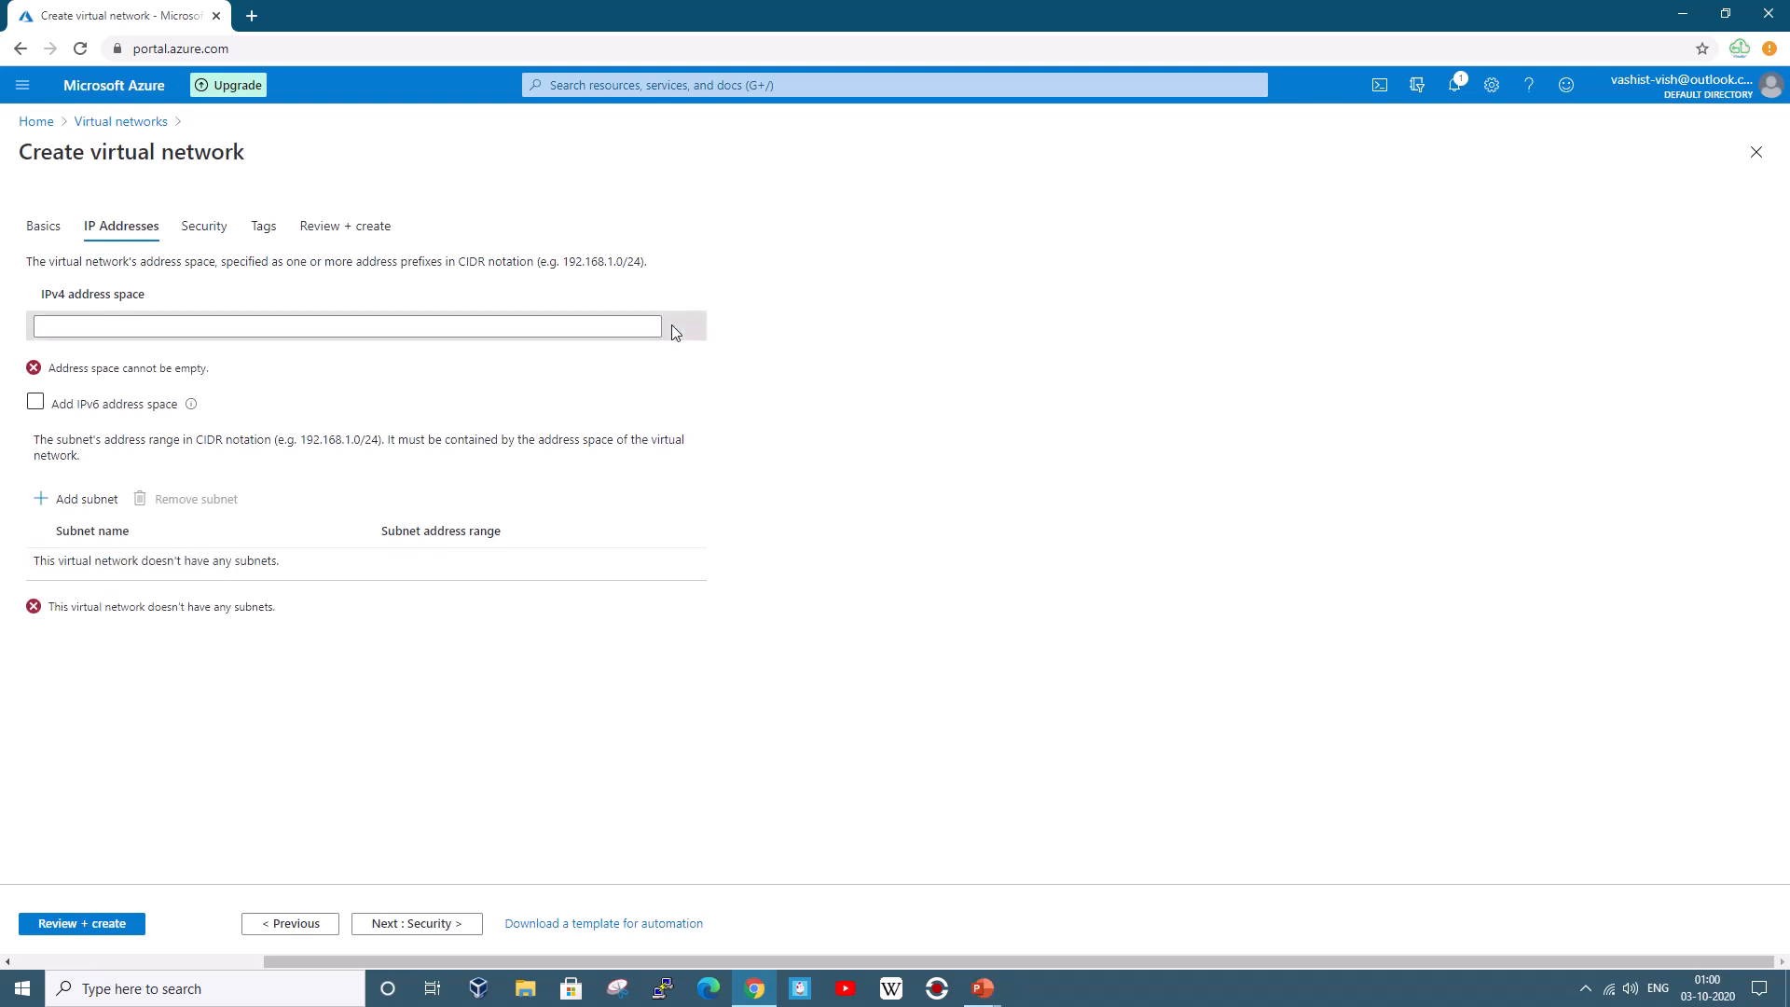
click(246, 324)
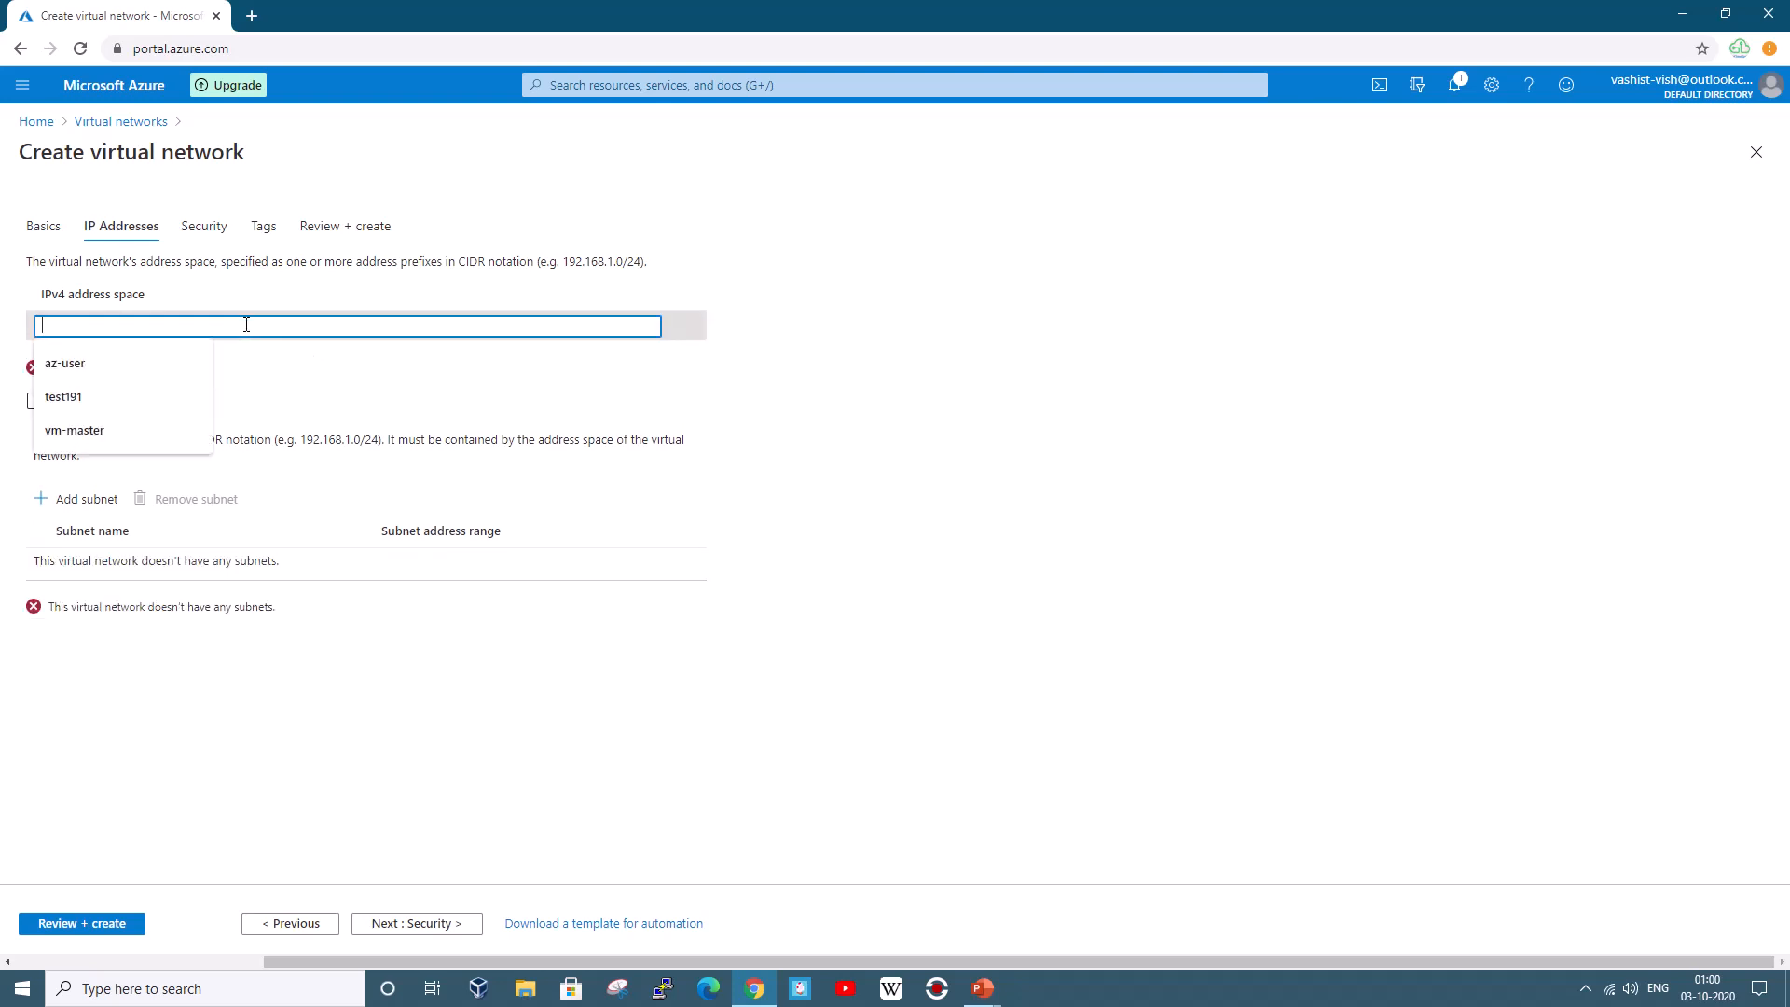
text(192)
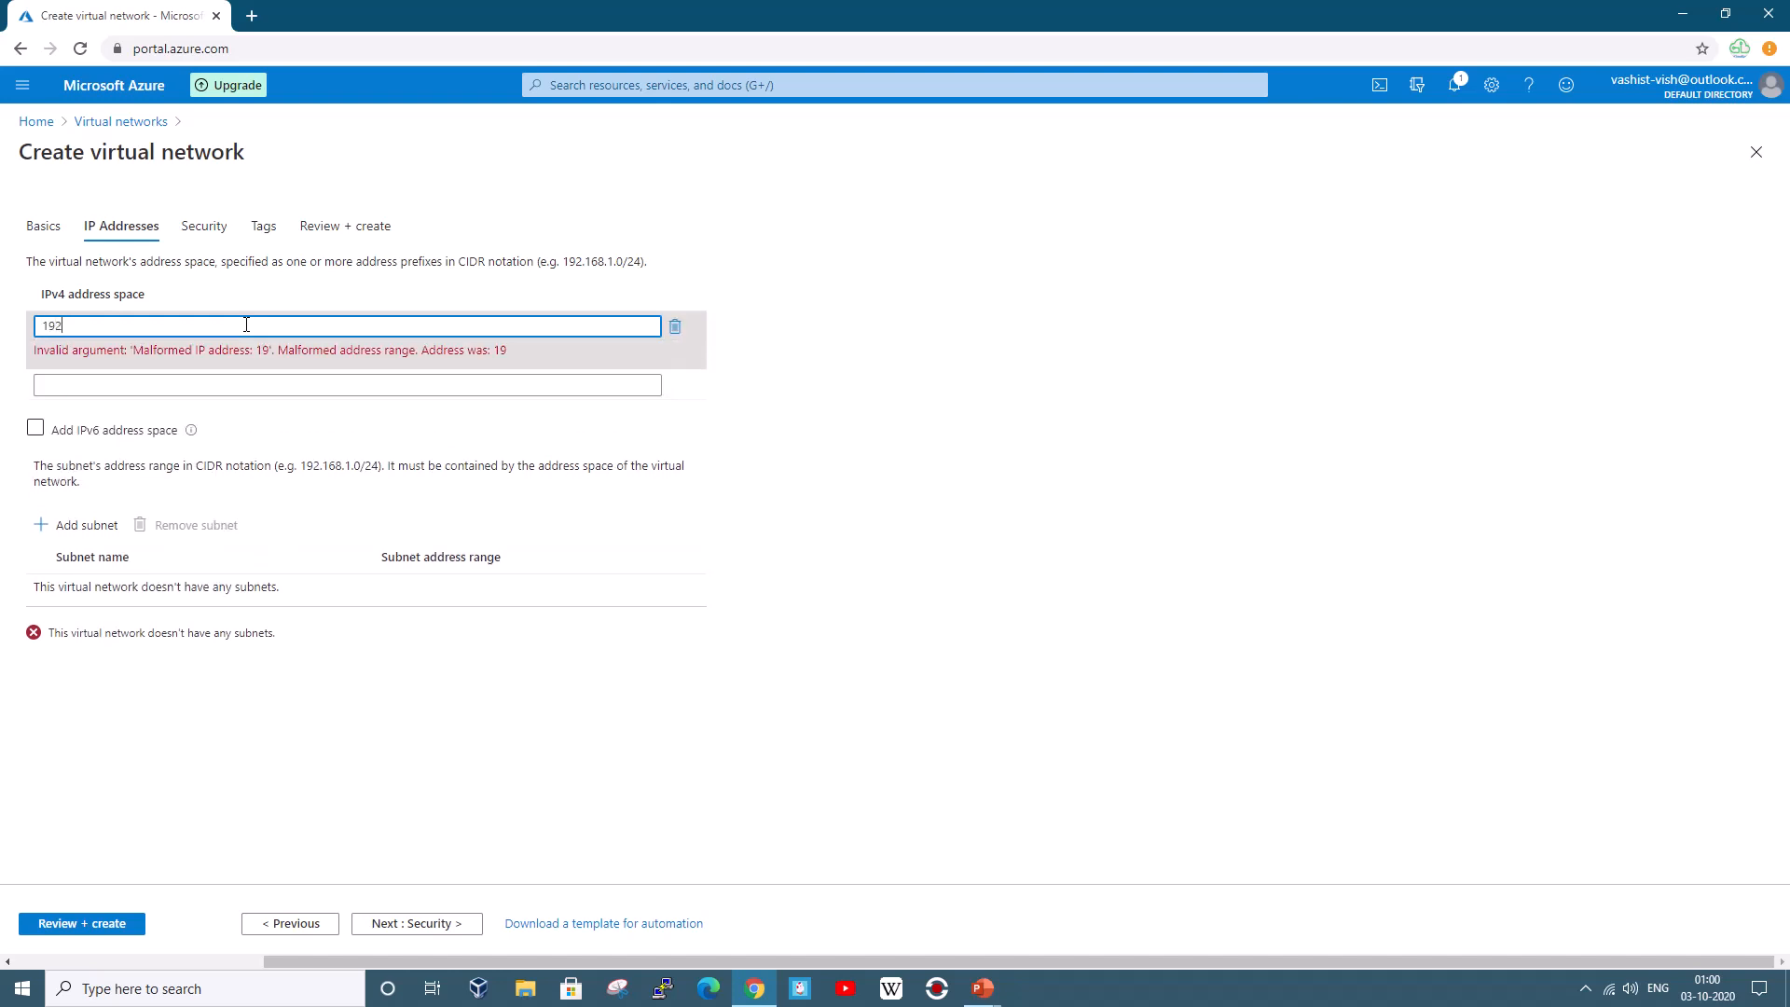
text(.16.0)
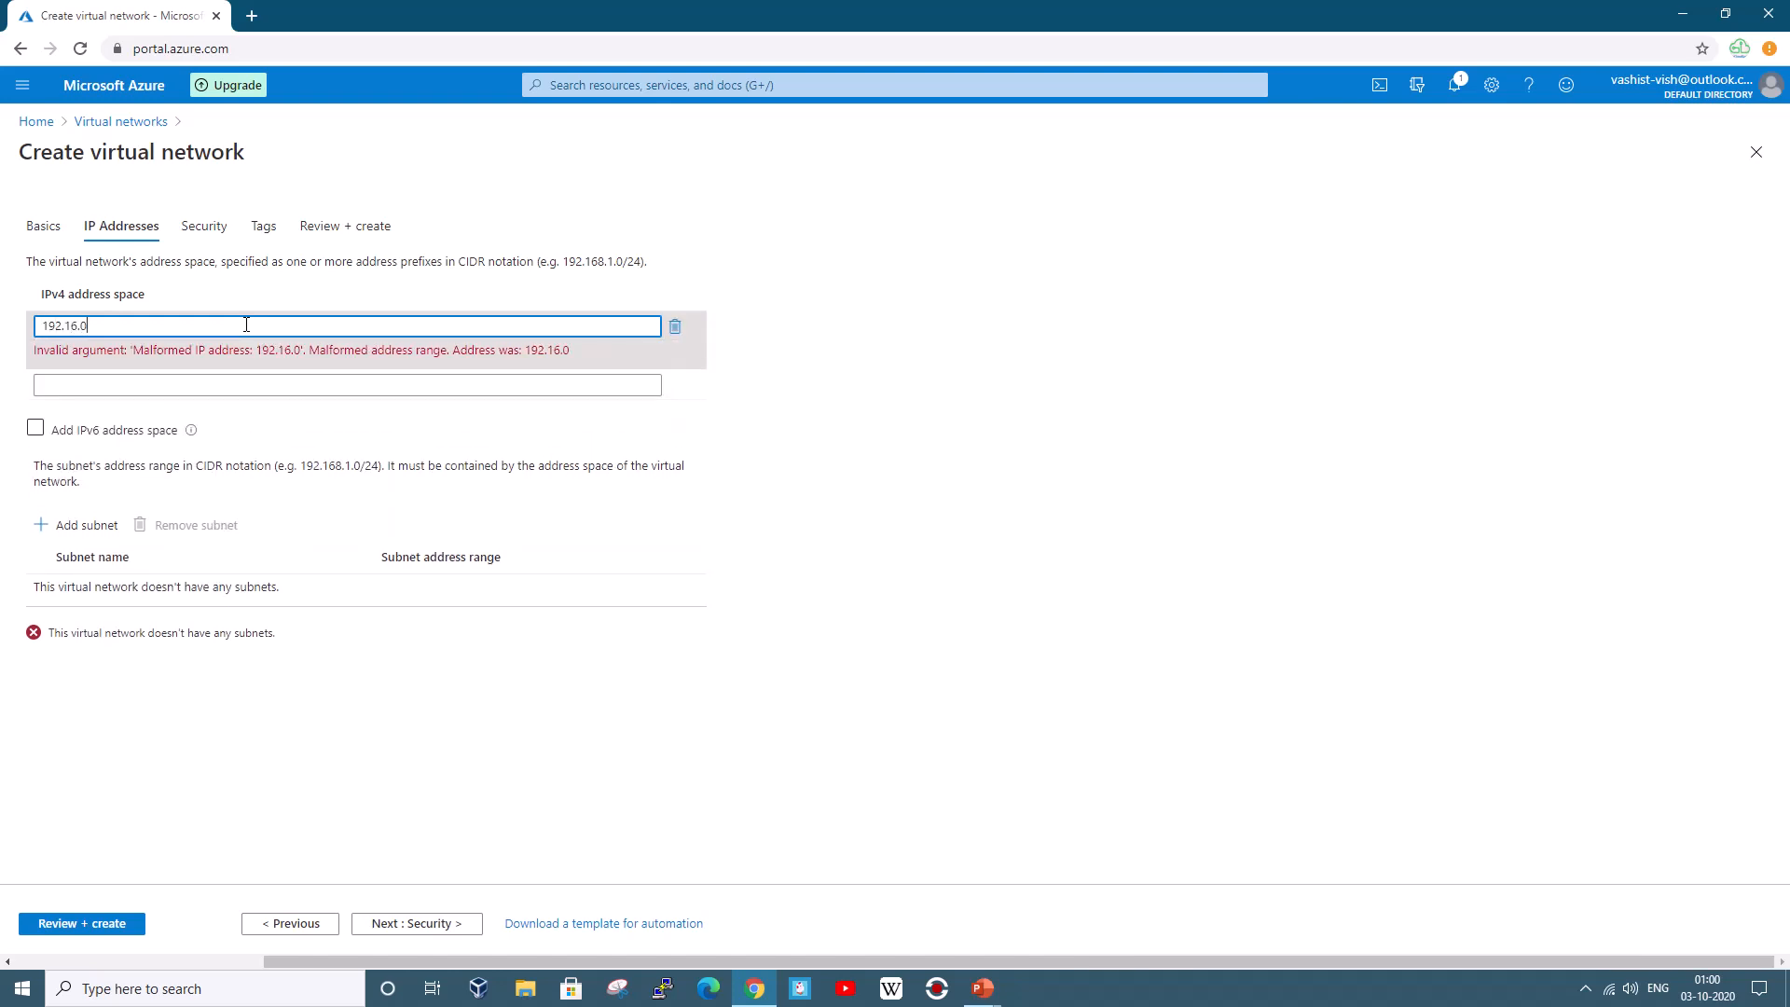
text(.0/16)
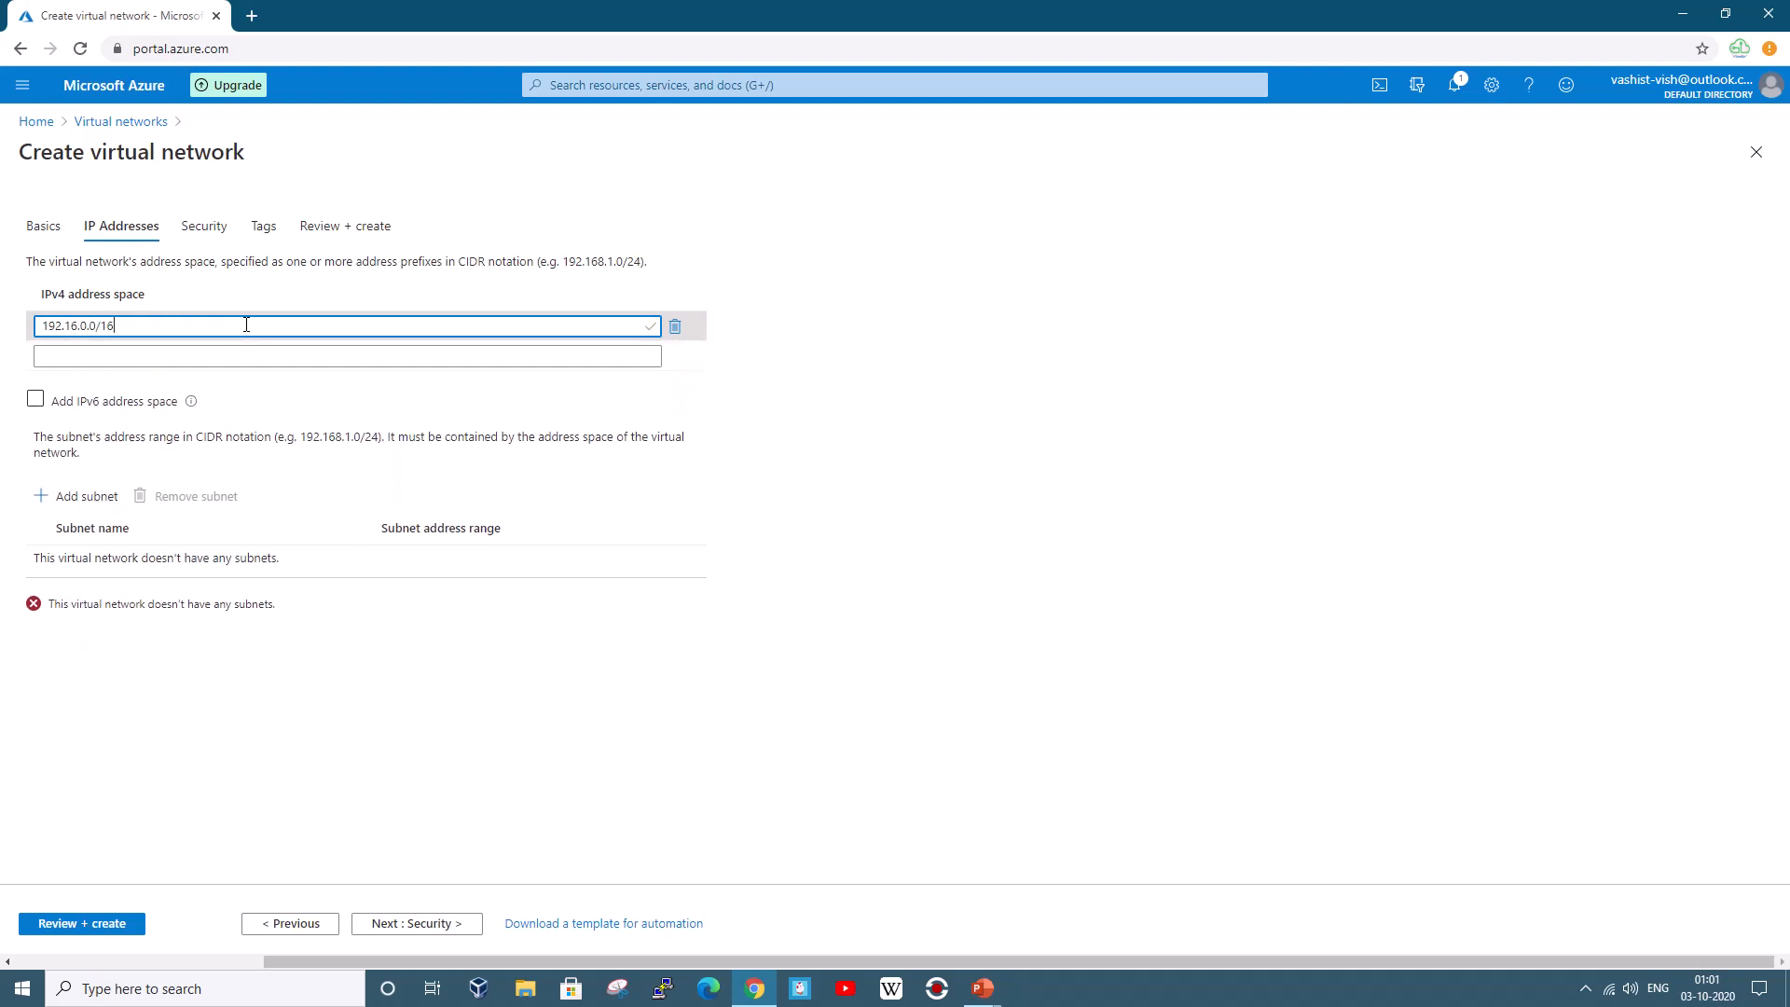
click(104, 497)
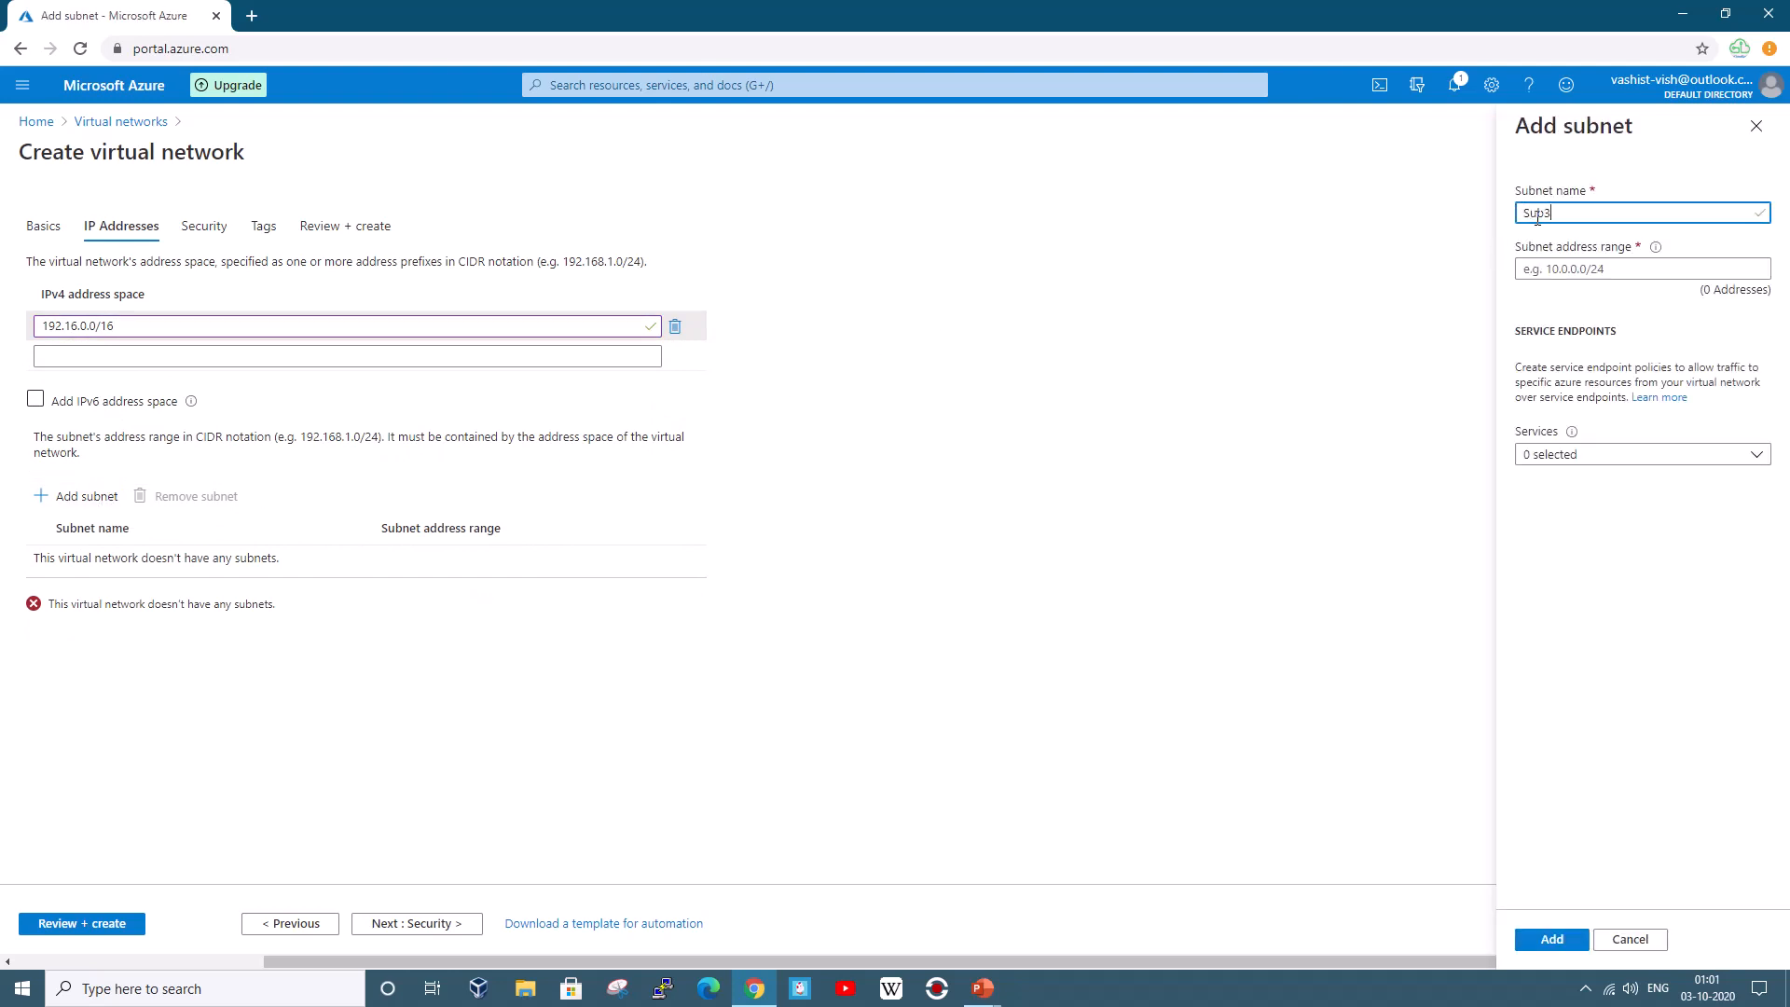
Enter subnet range 192.168.1.0/24 and correct the address space to 192.168.0.0/16
click(1579, 268)
text(192.16)
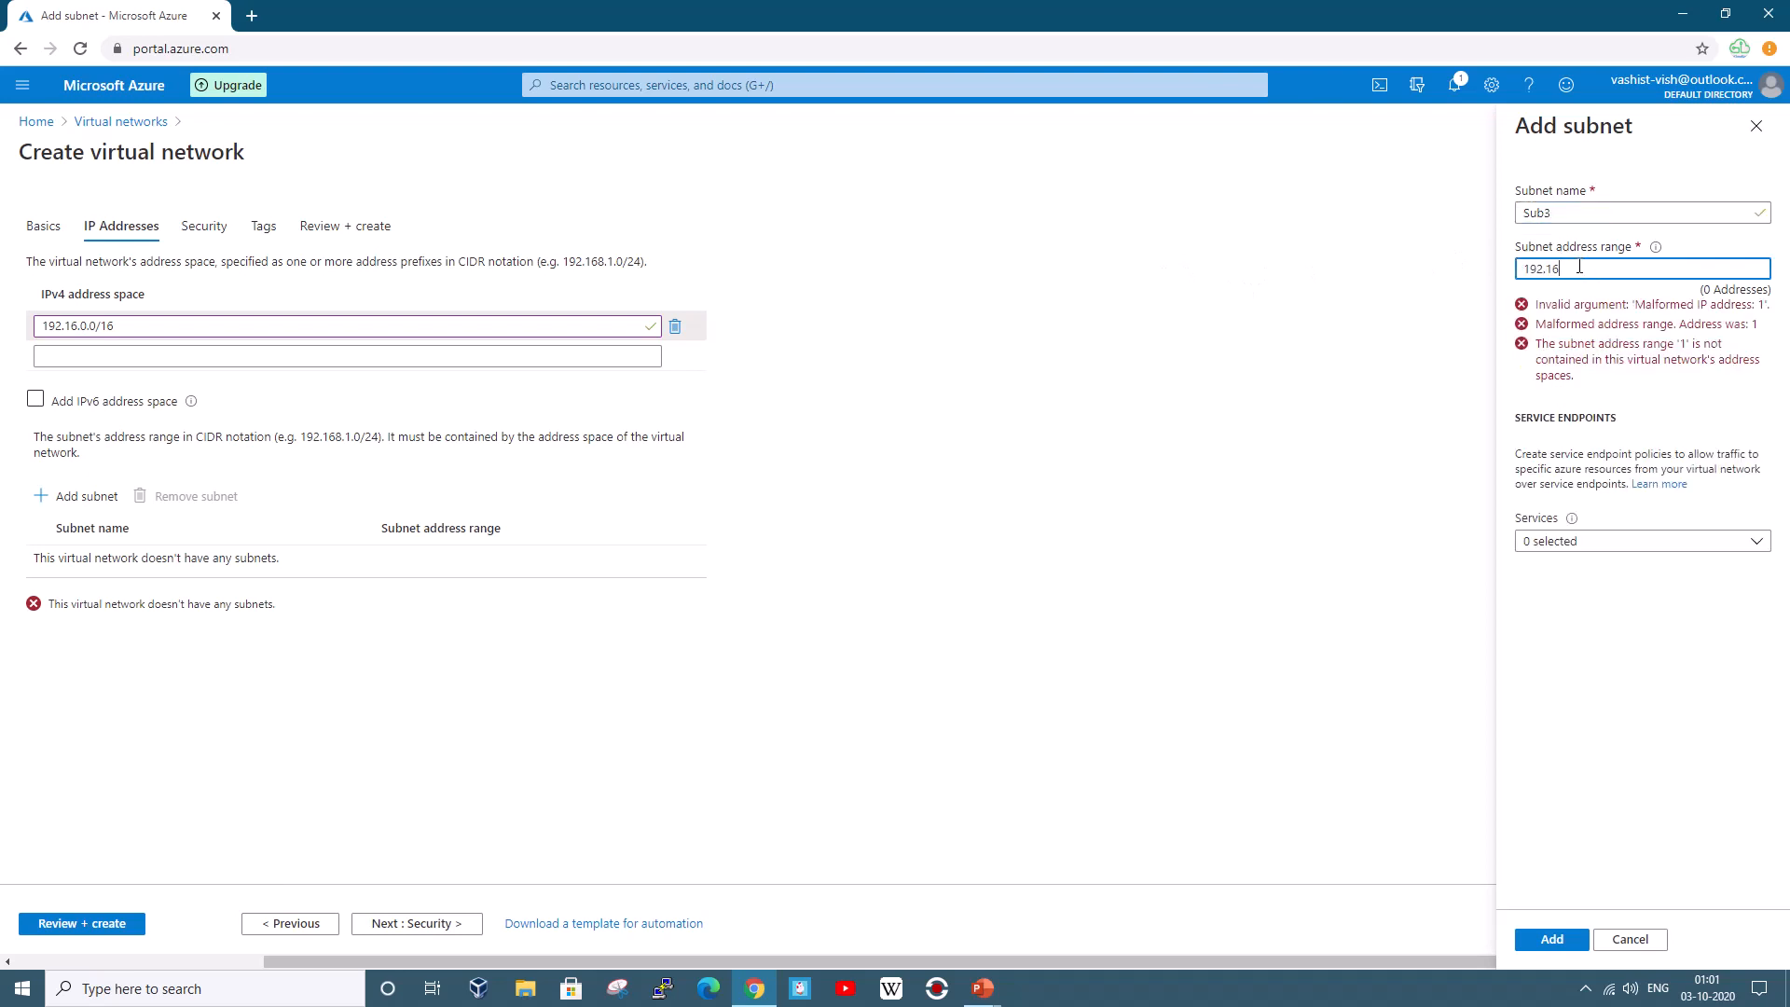
text(8.1.0)
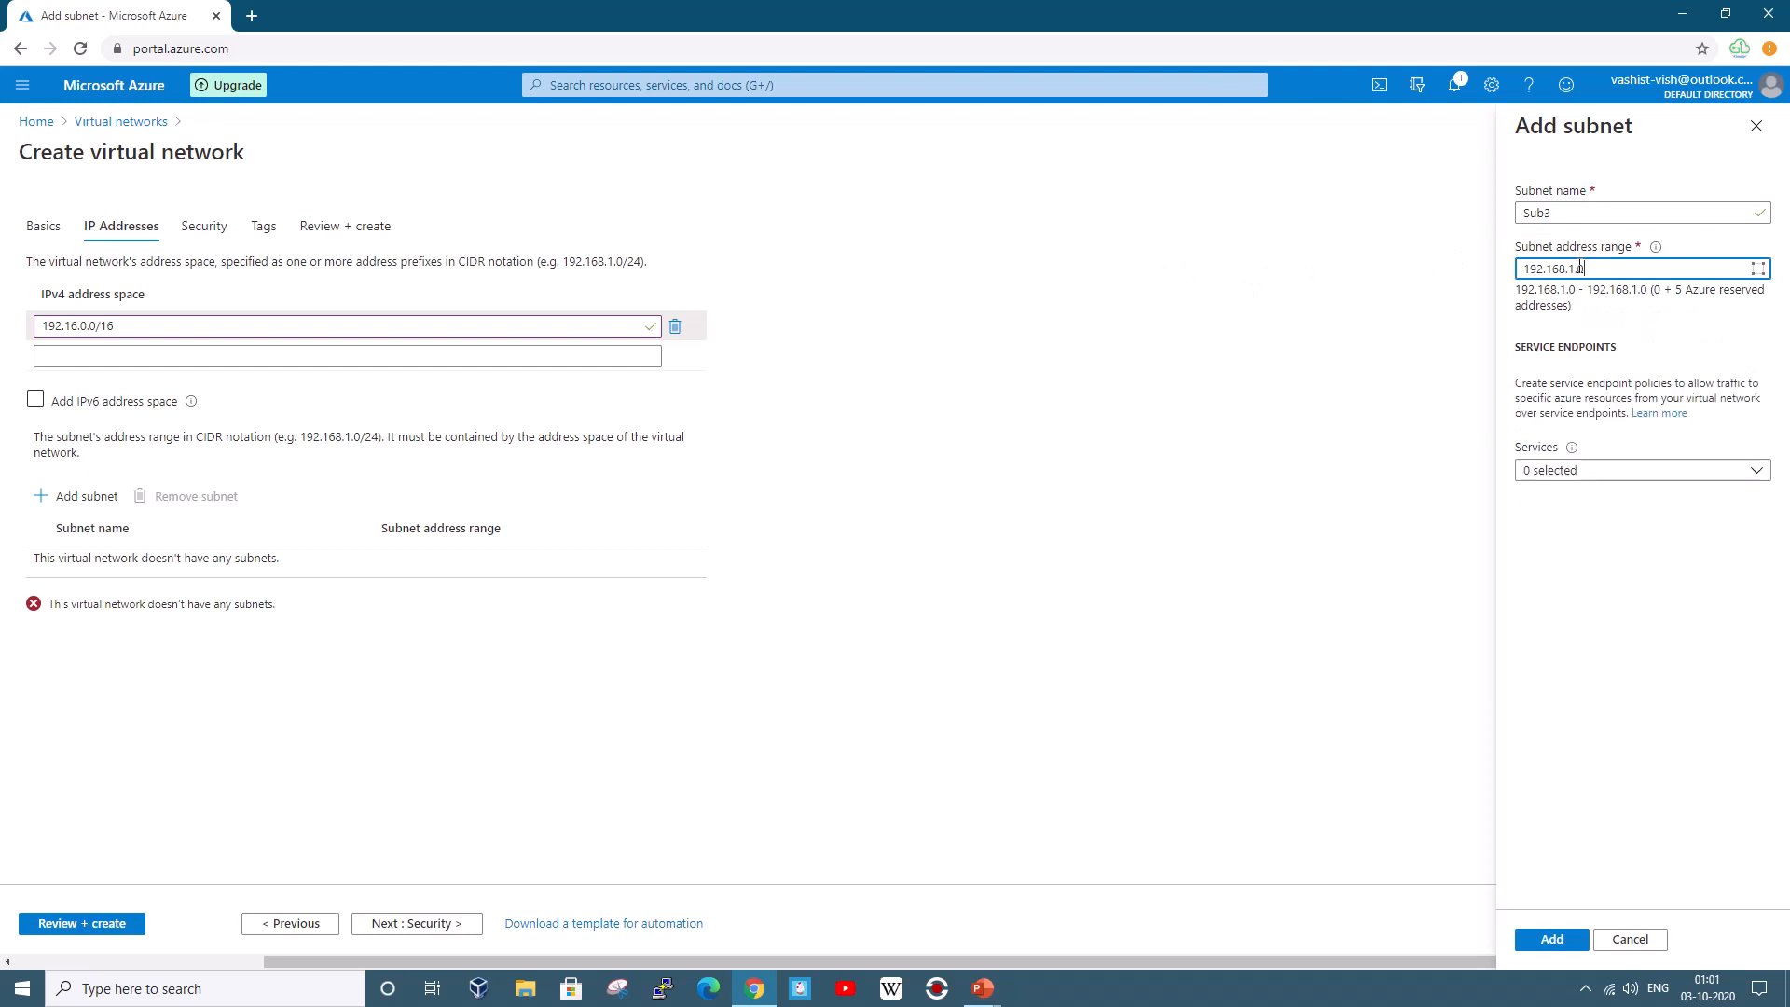
text(/)
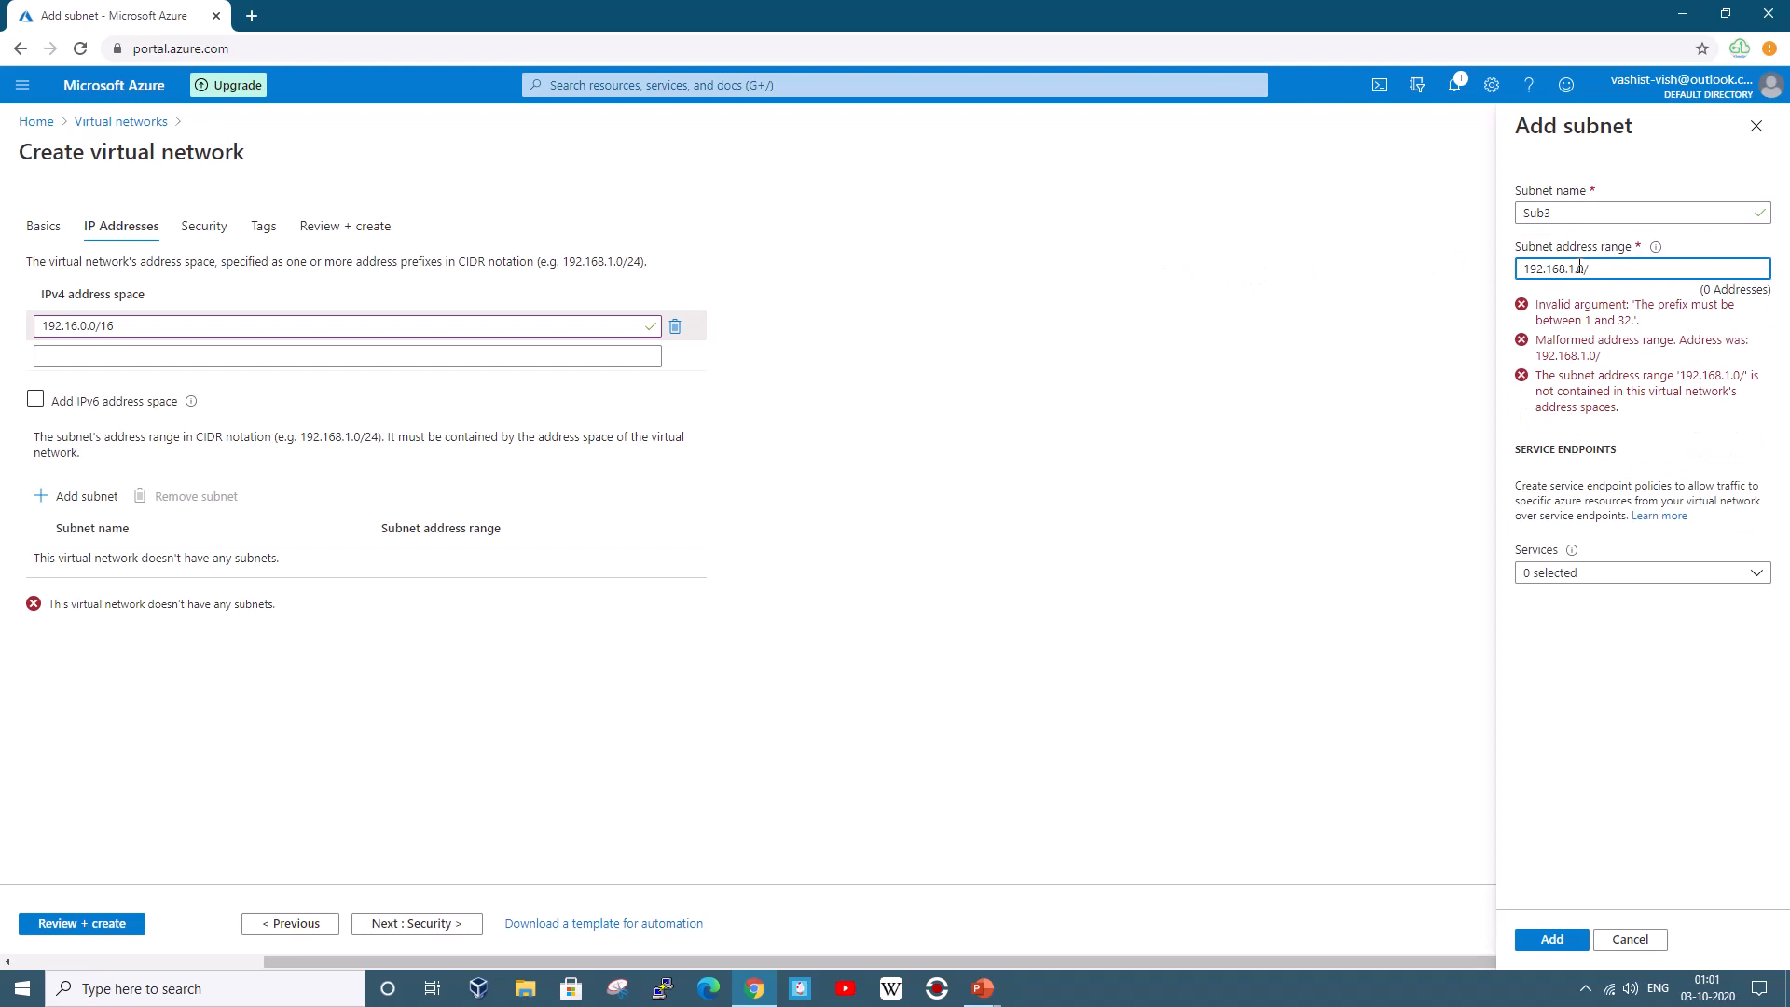
text(24)
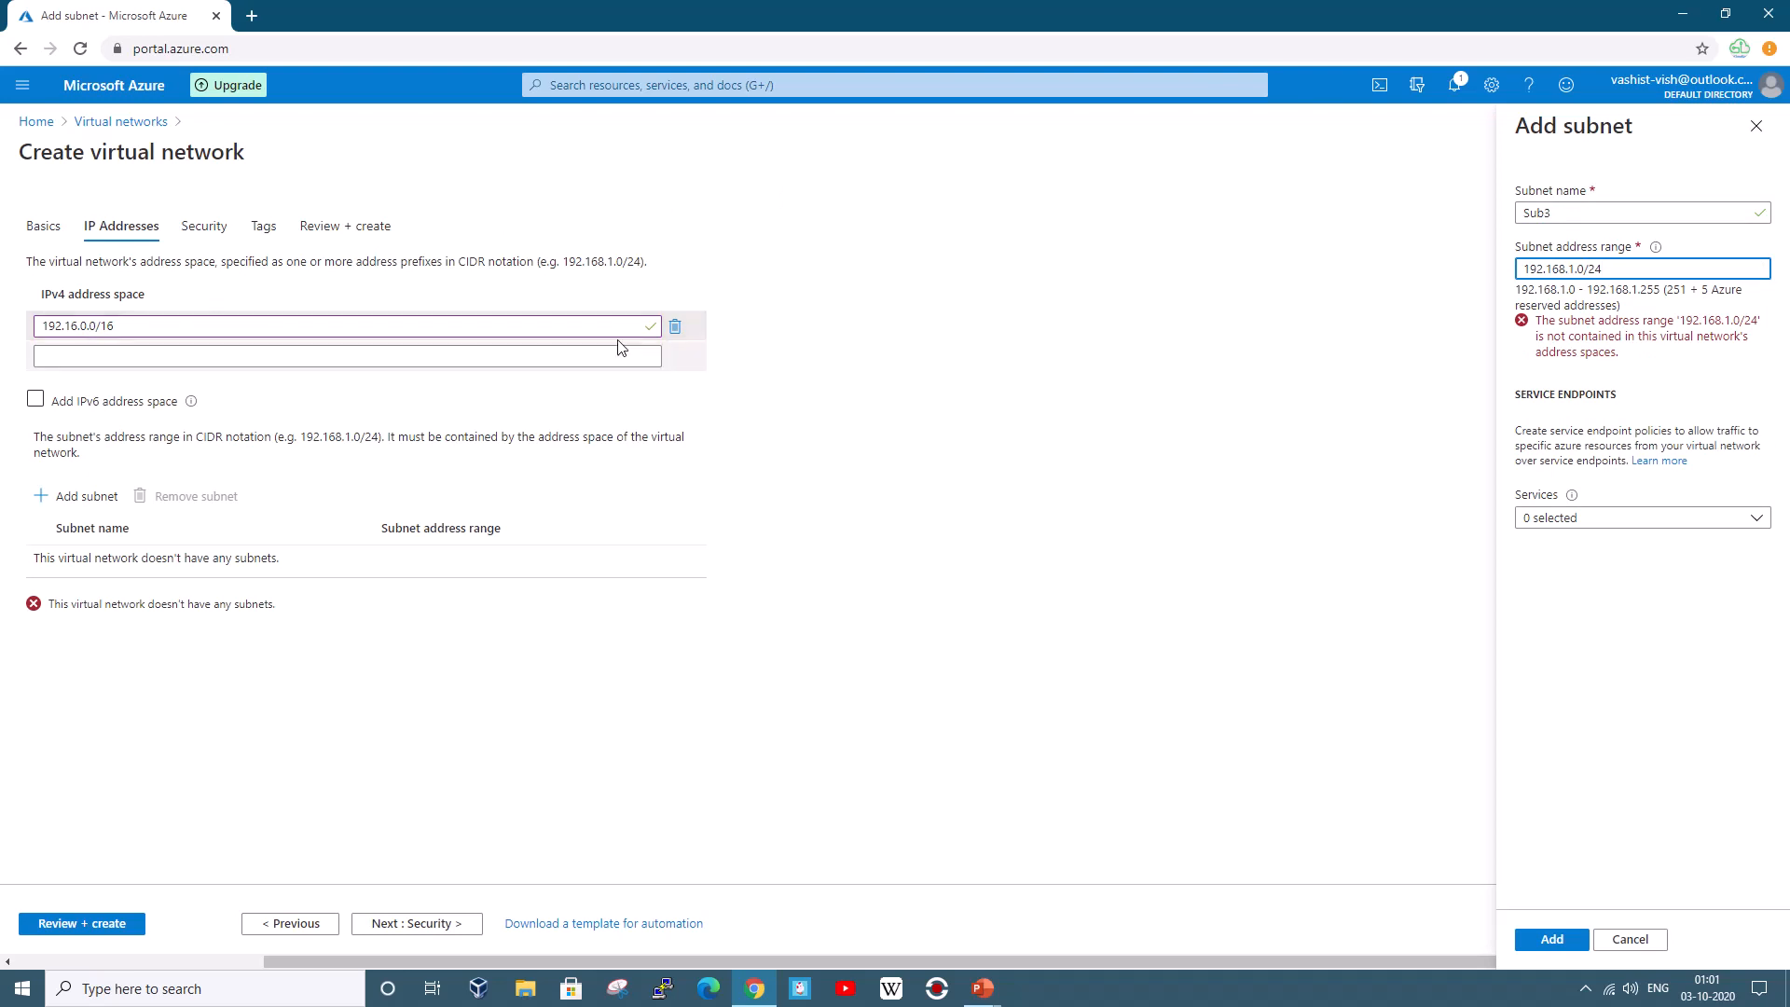
click(671, 330)
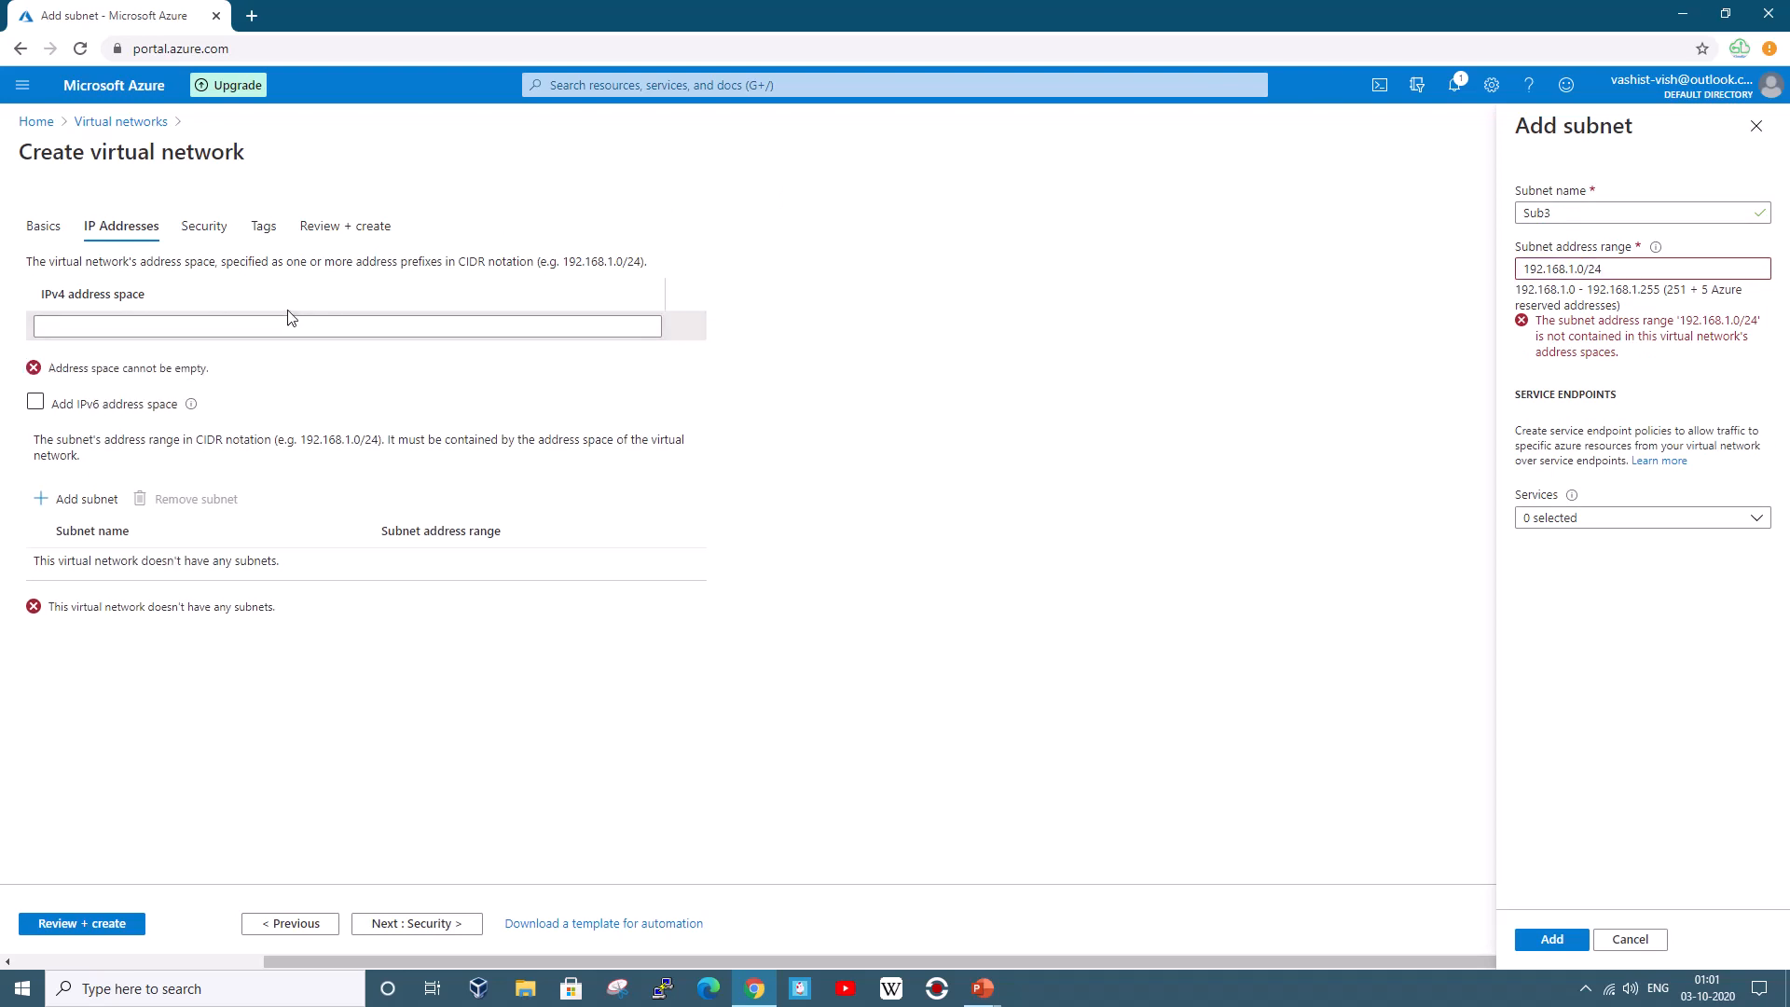
click(317, 332)
text(1)
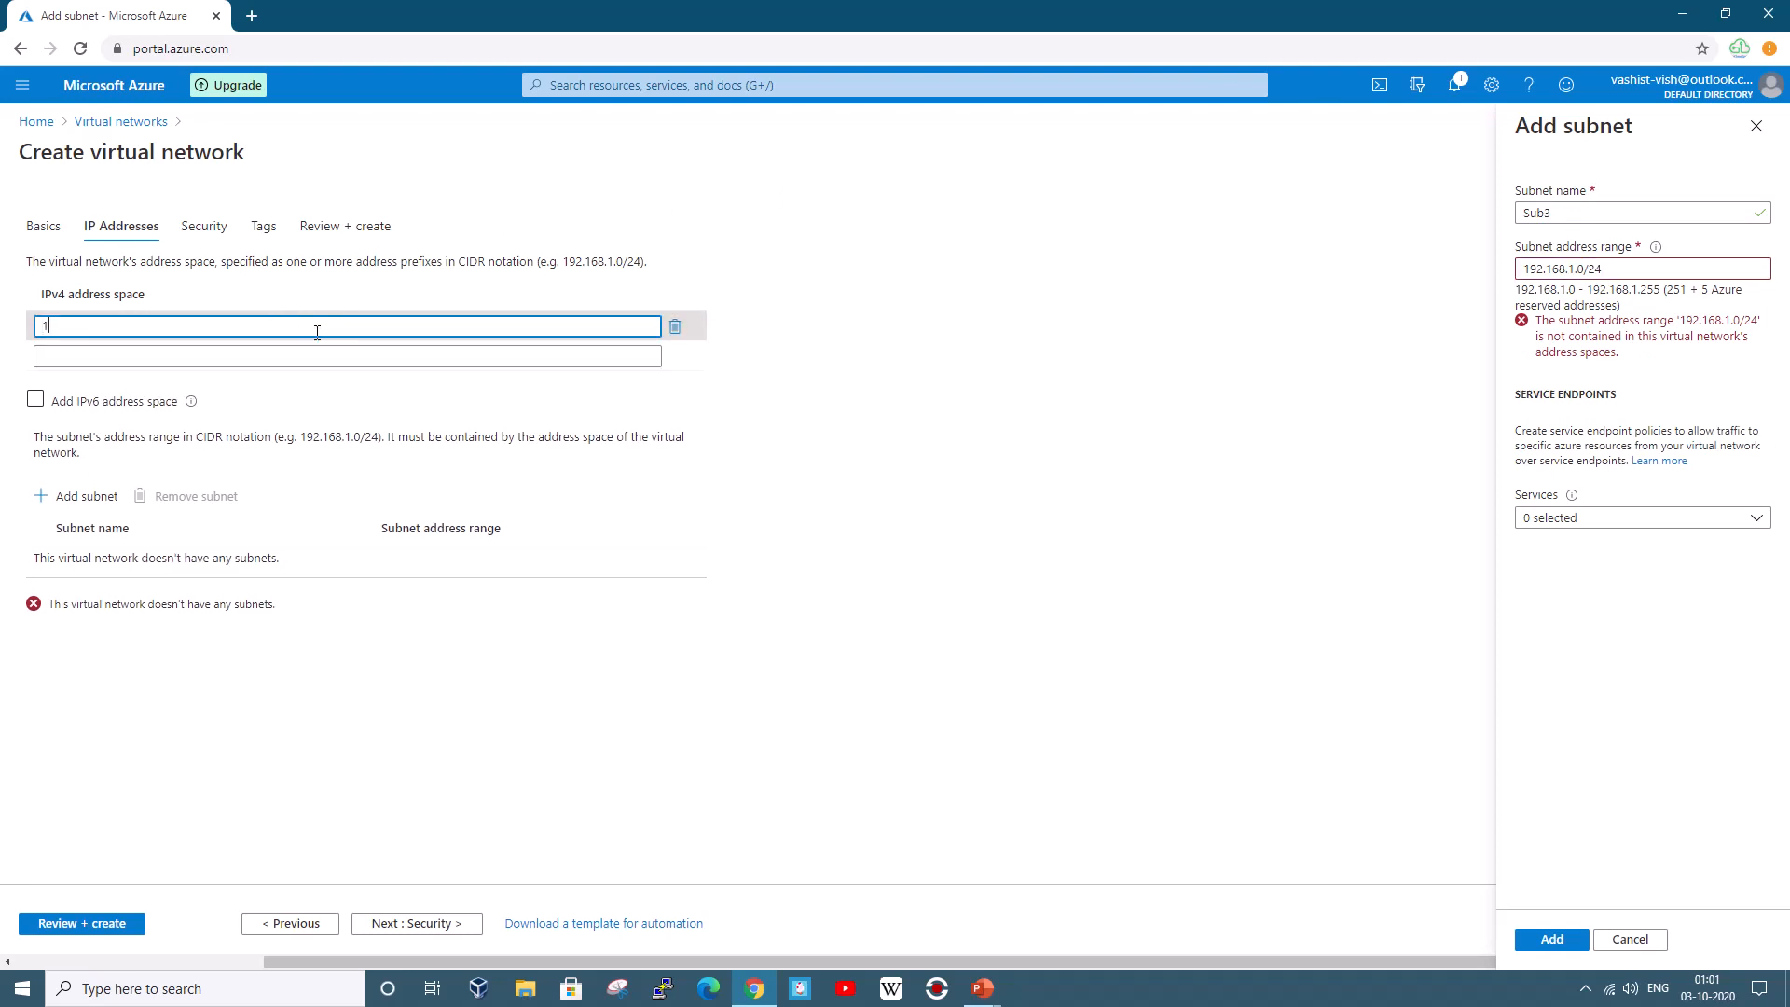
text(92.168.1)
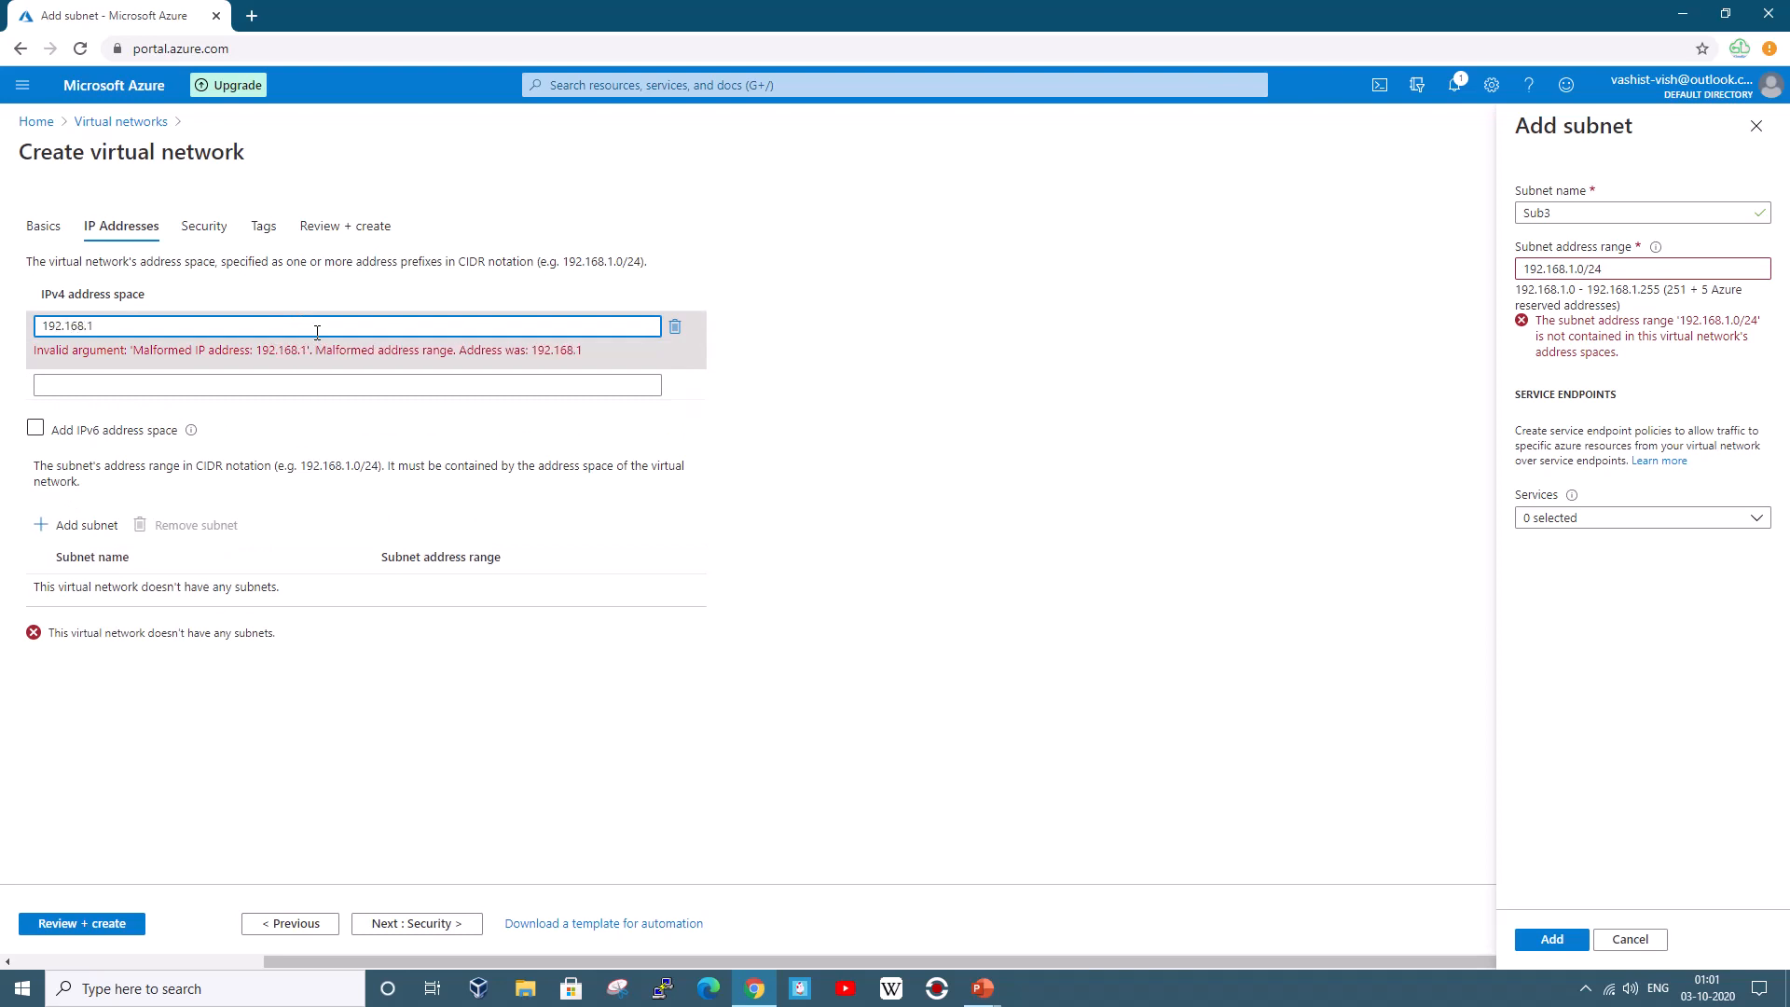
key(BackSpace)
text(0.0)
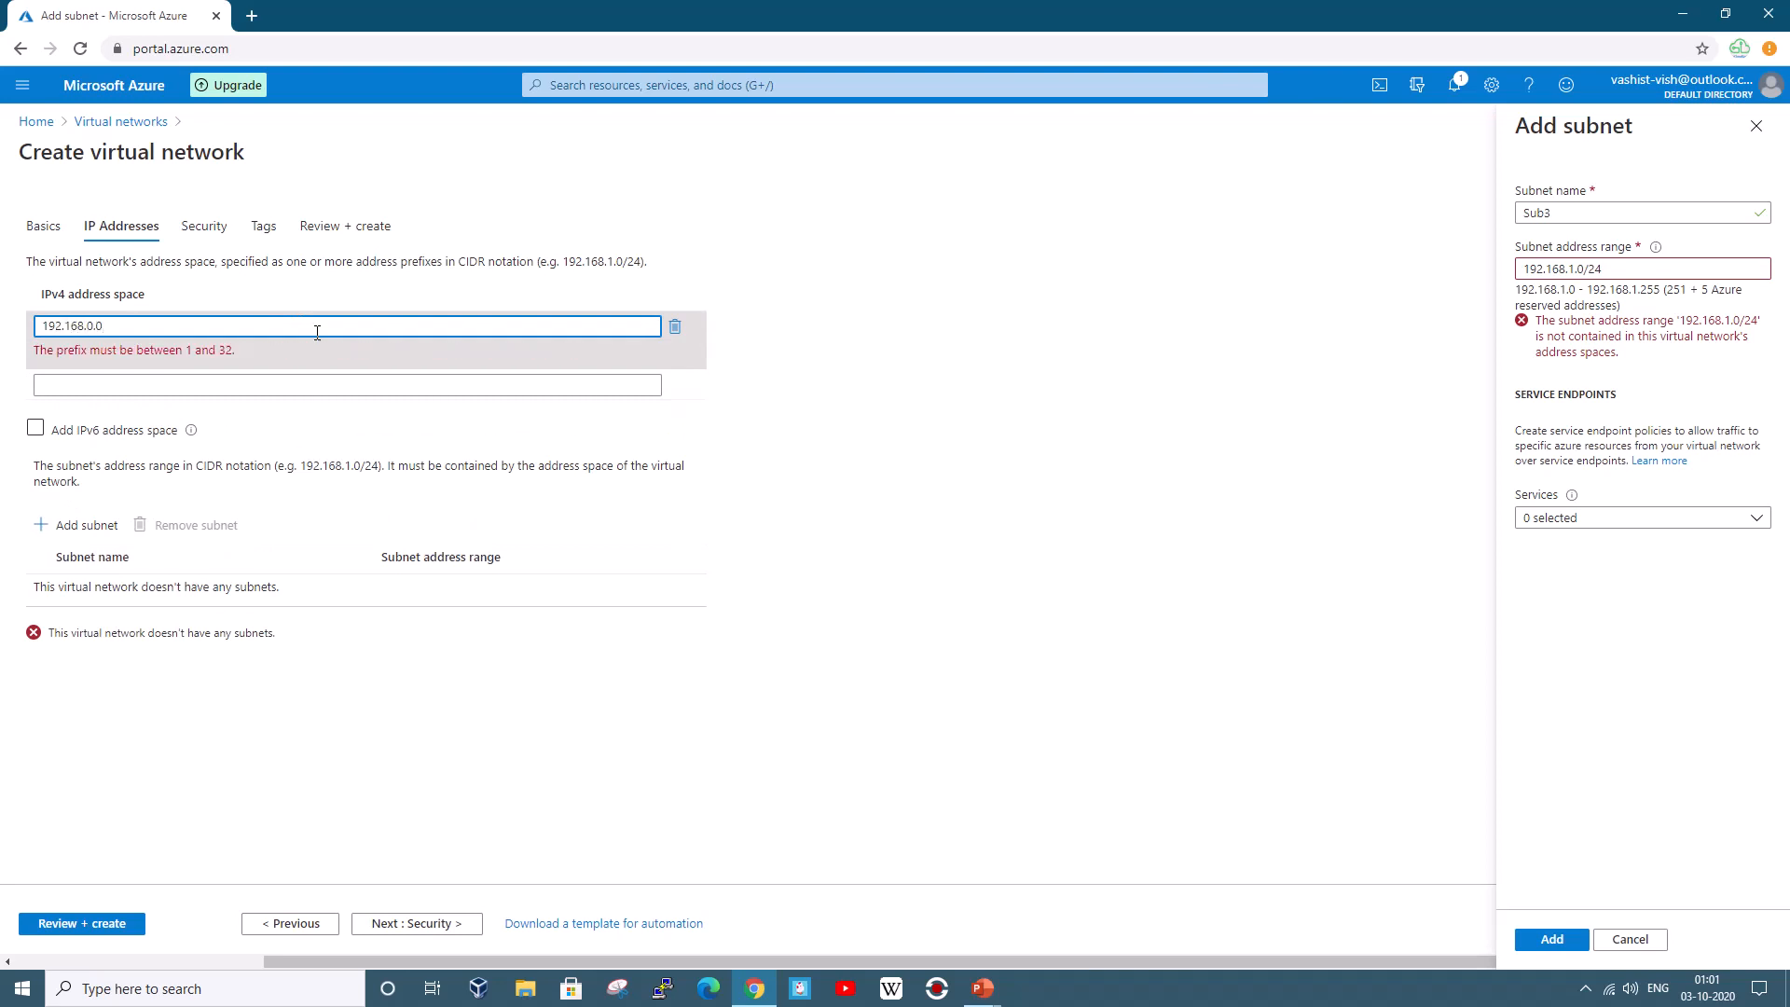
text(/16)
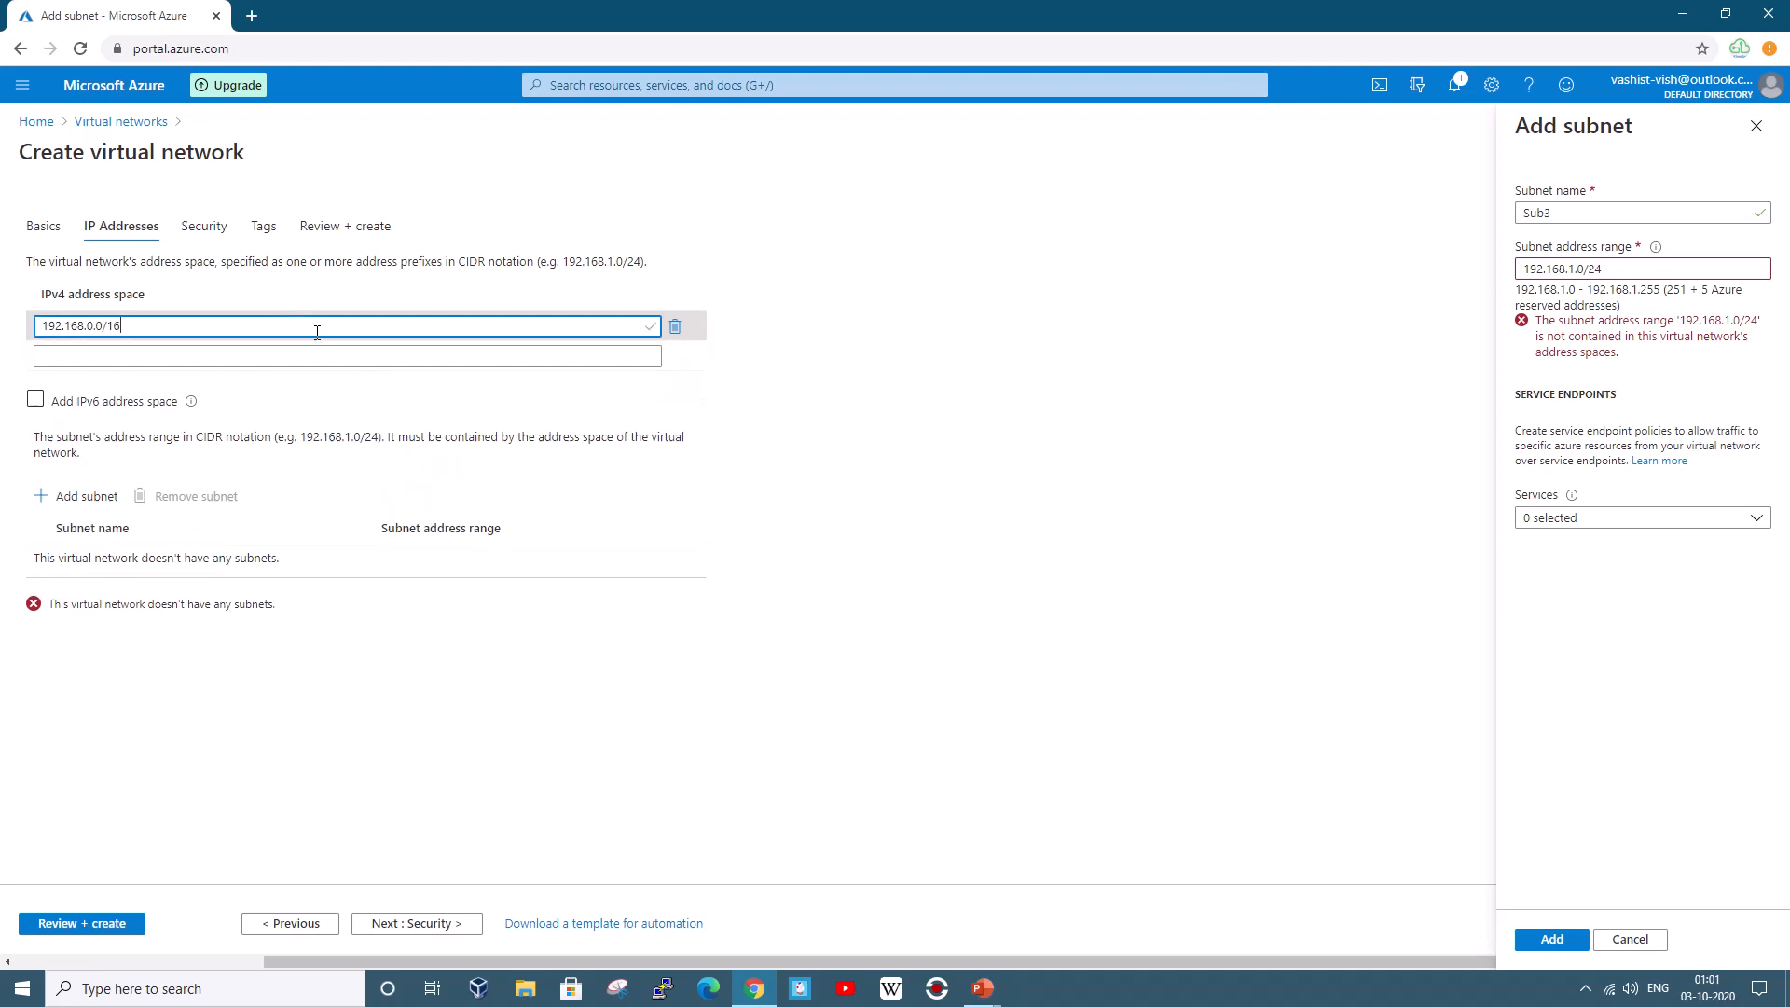
key(Tab)
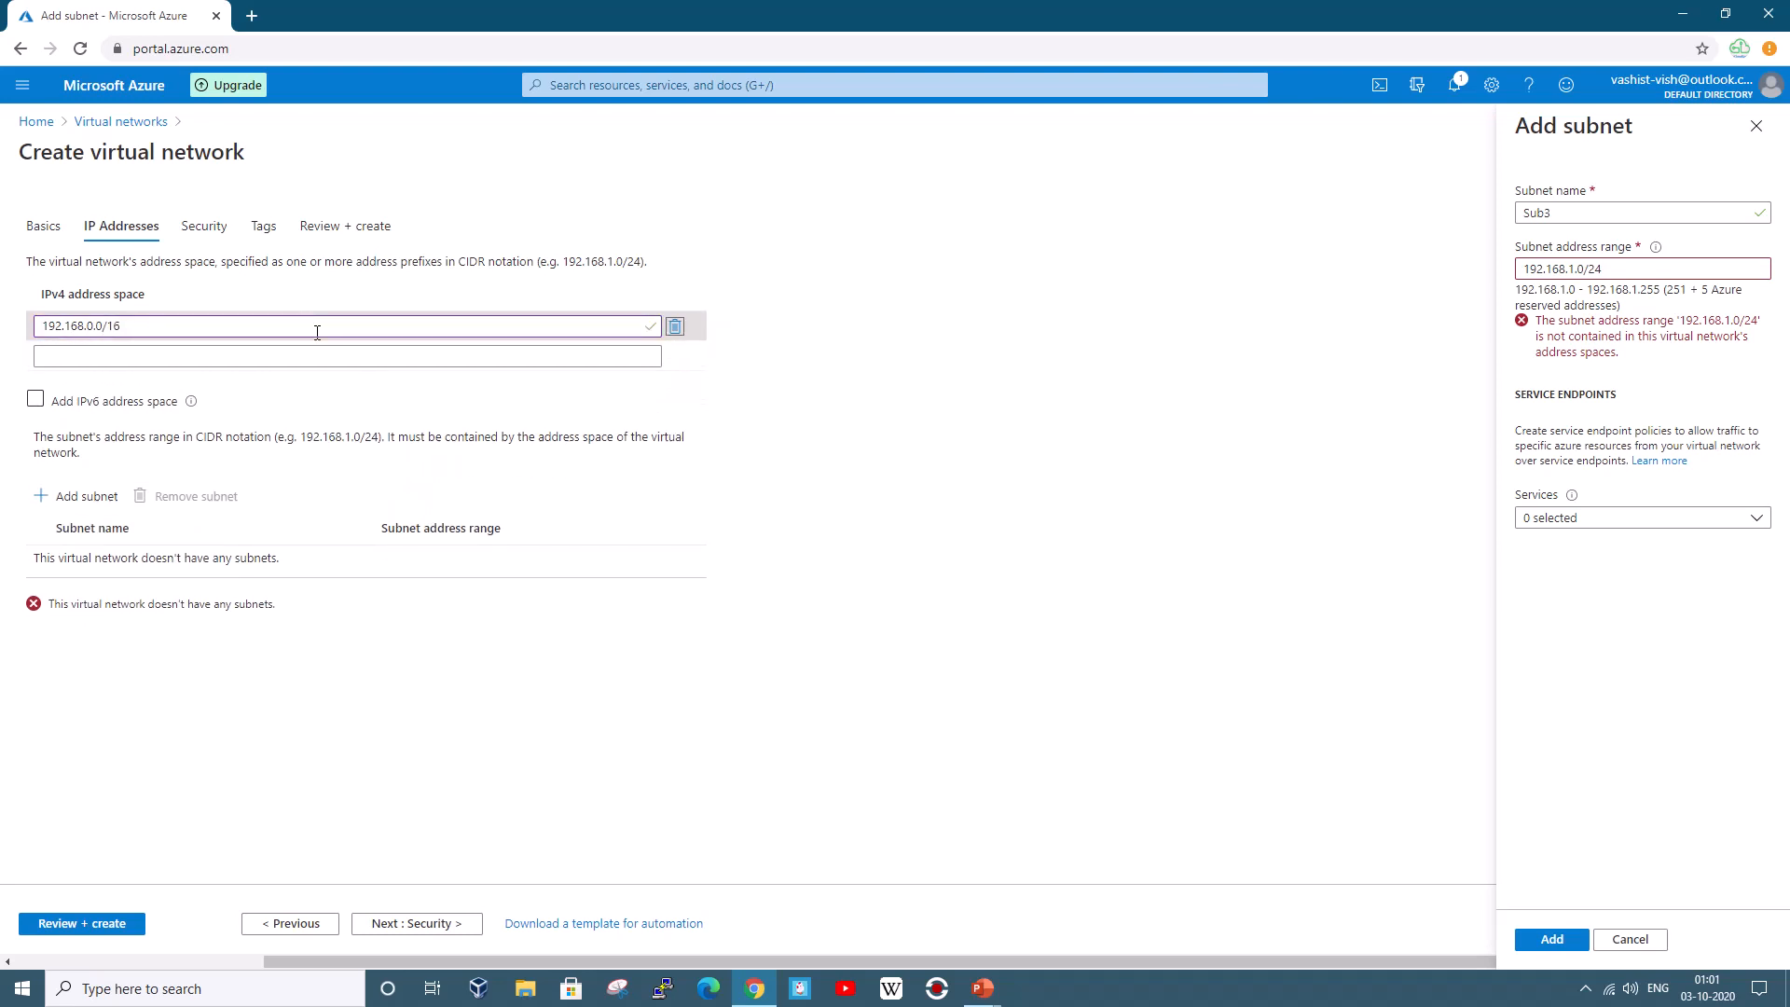
Add subnet Sub3 with range 192.168.1.0/24 through a reopened subnet form
click(1614, 270)
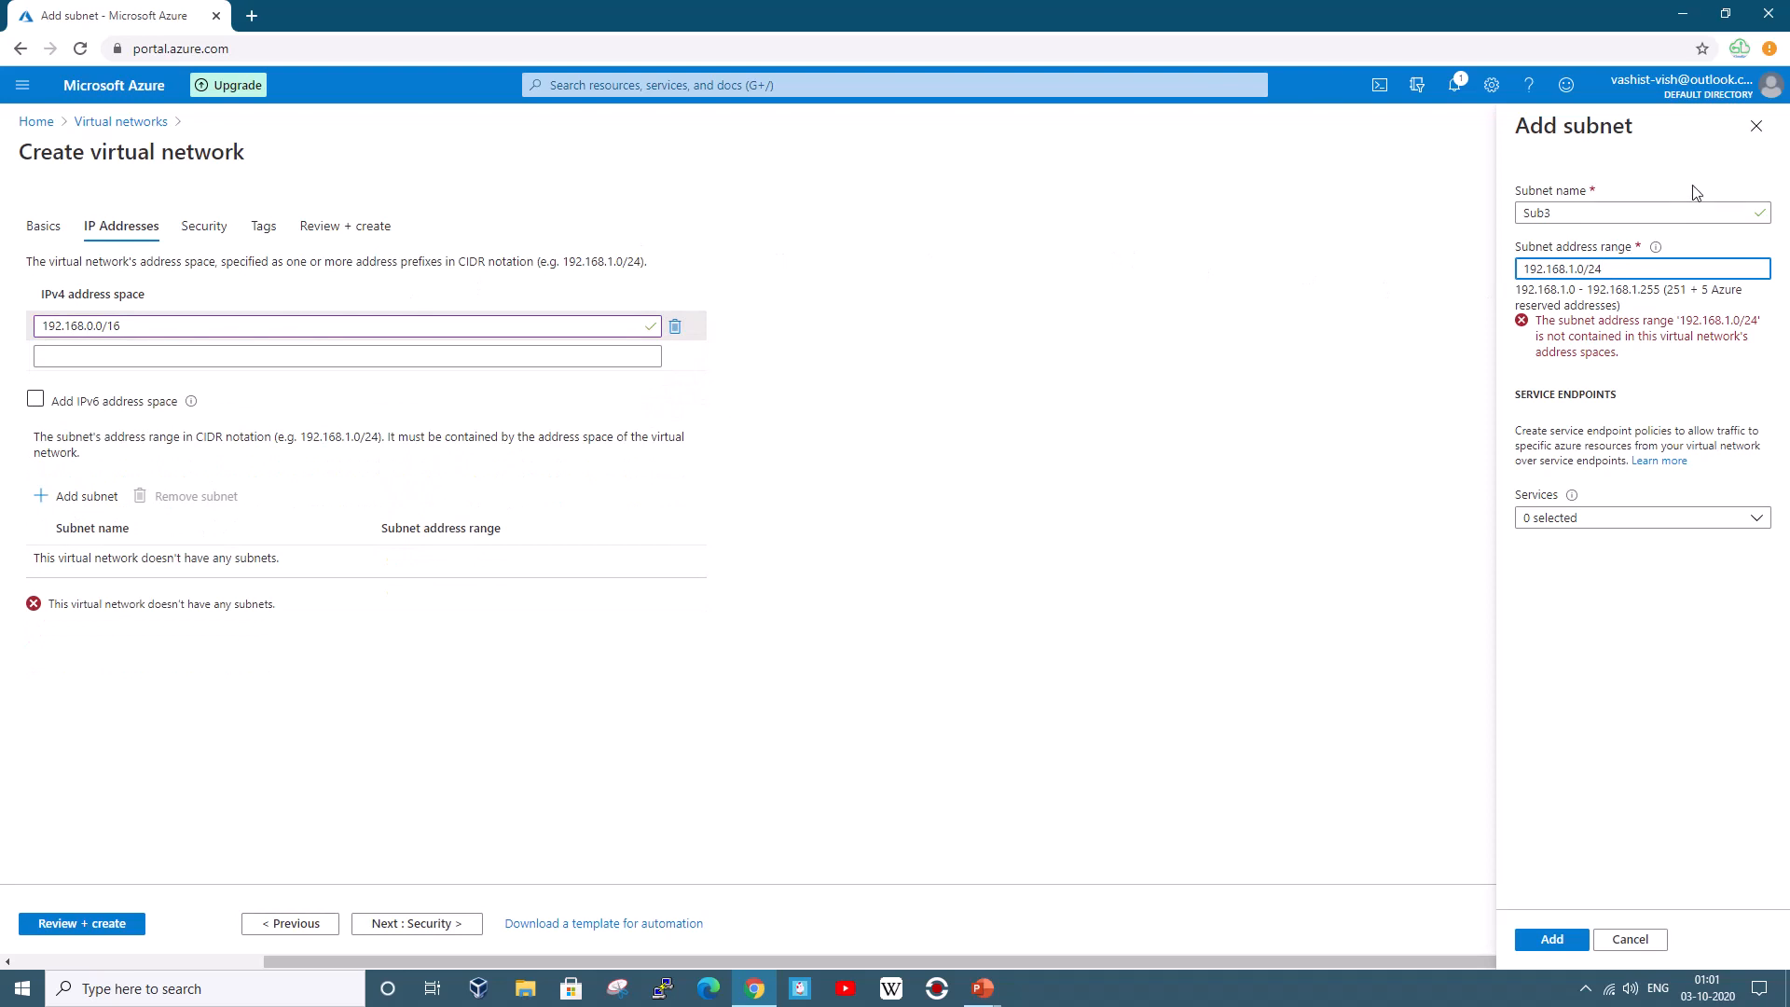
click(1756, 126)
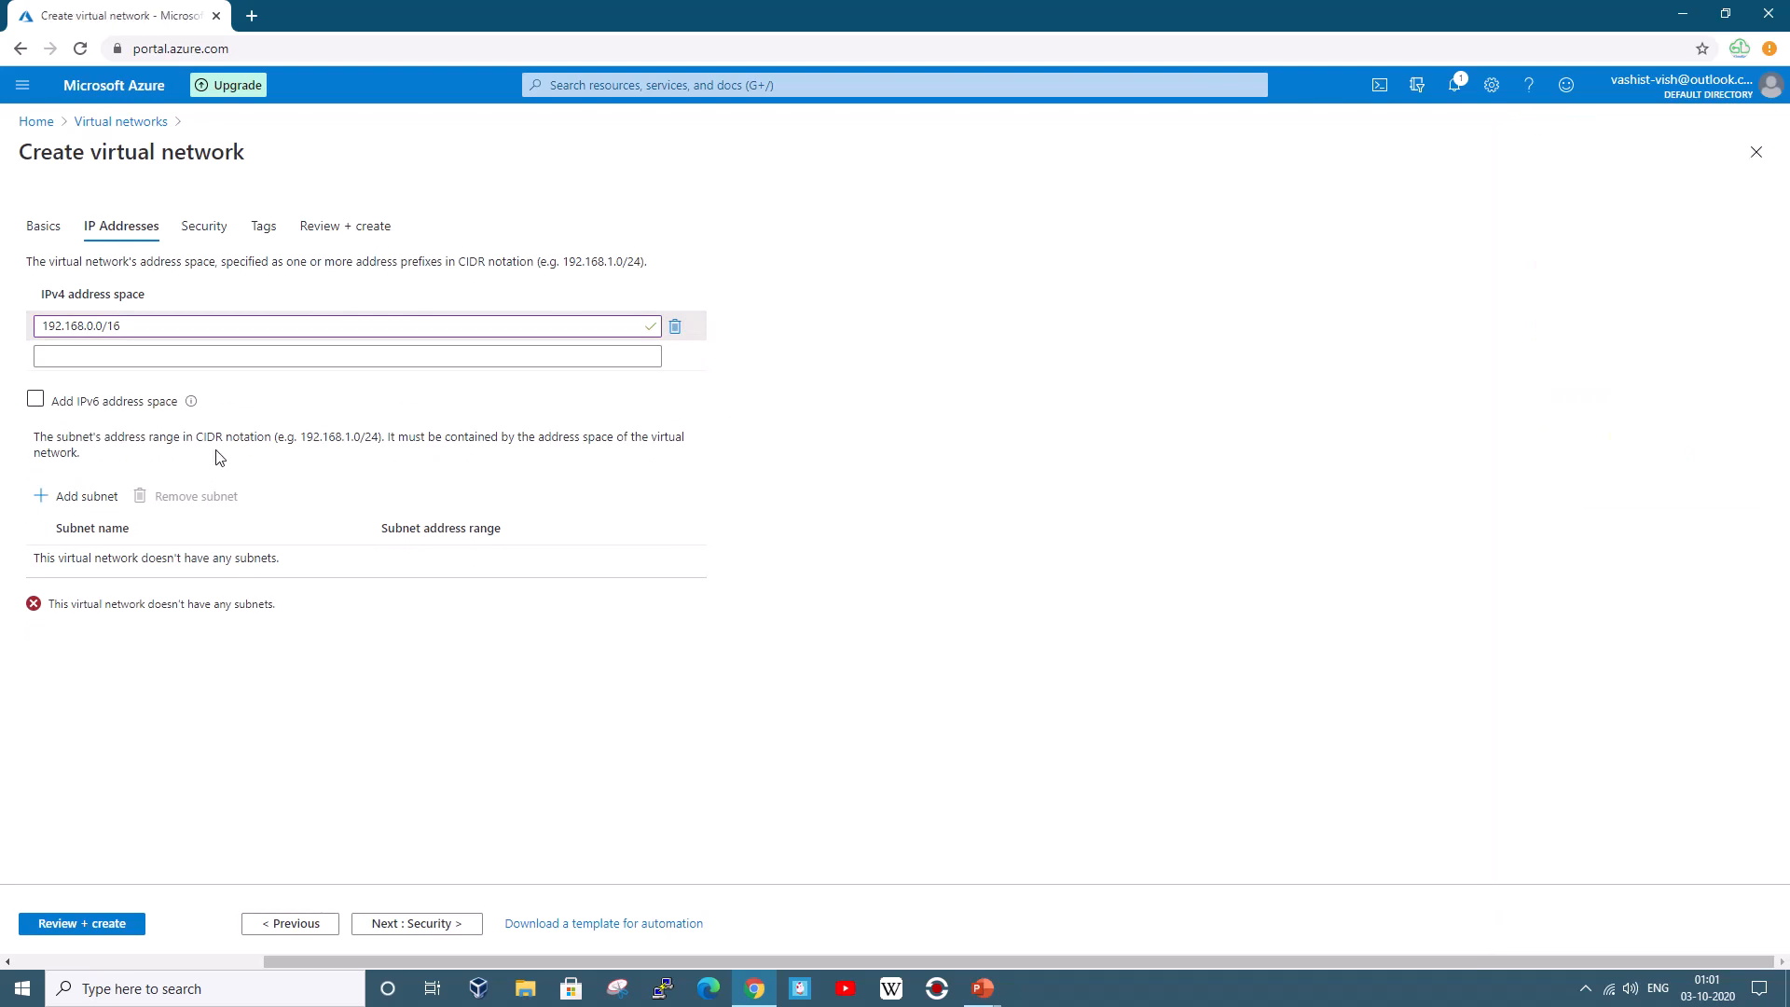
click(85, 508)
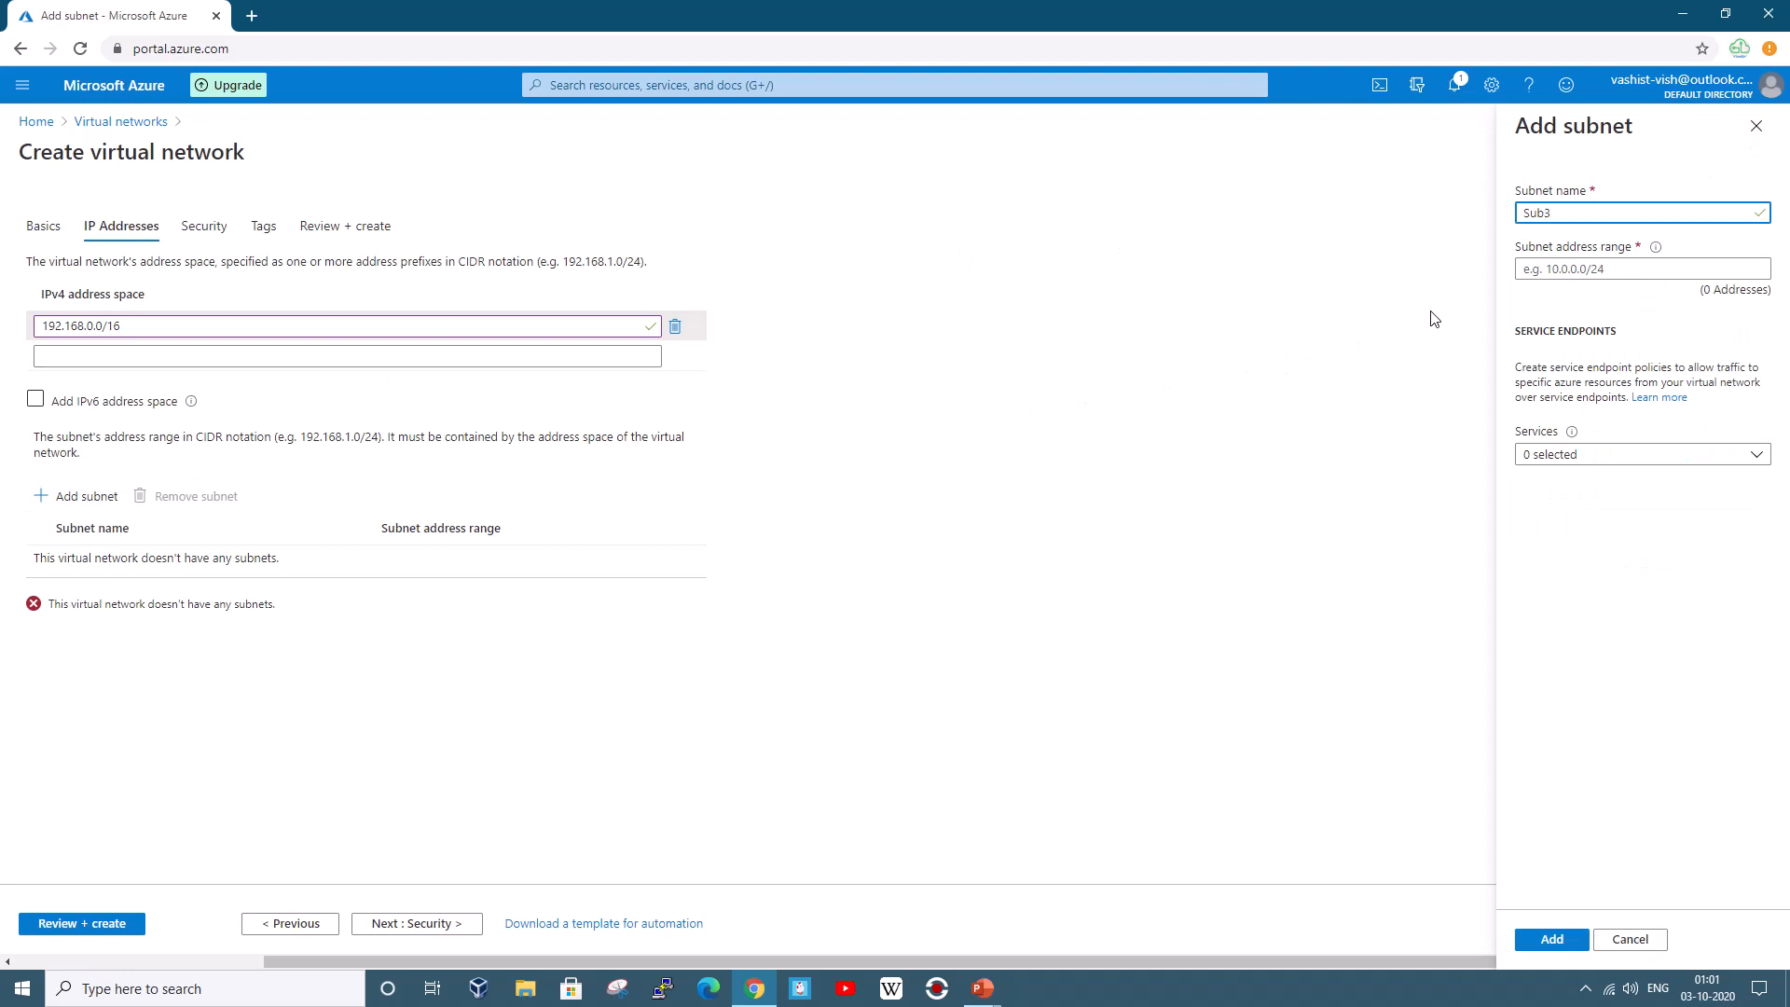
click(1578, 263)
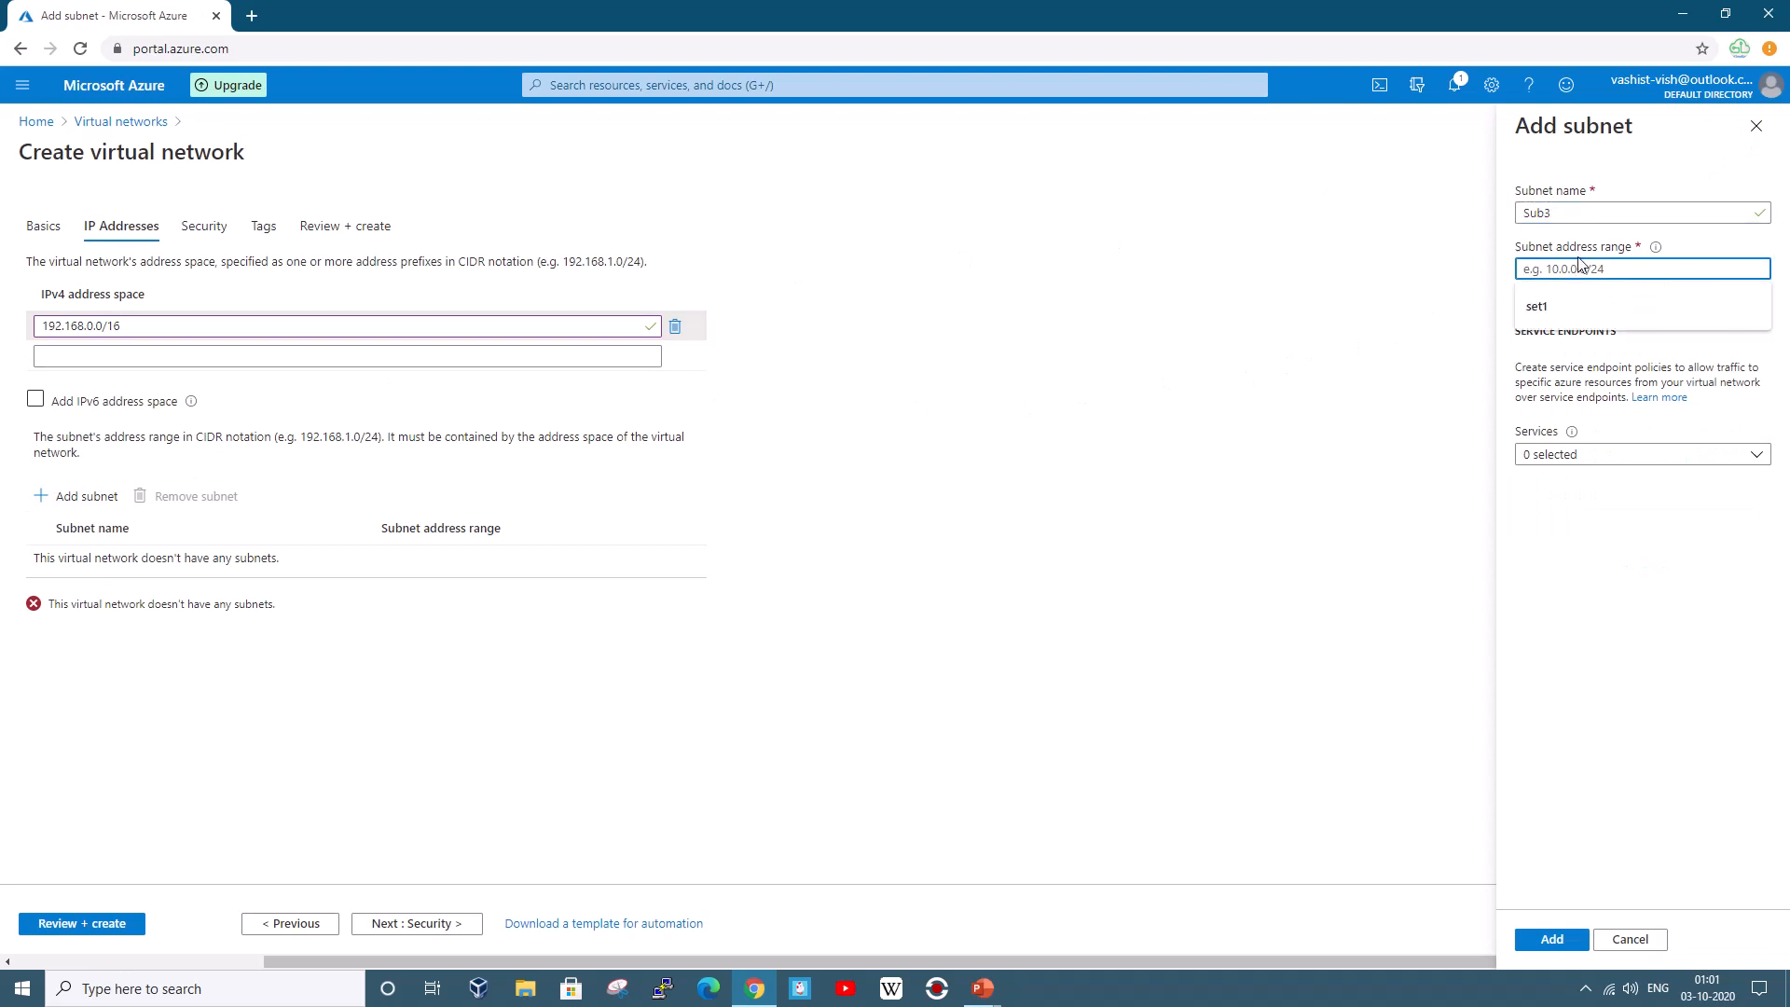
text(192.1)
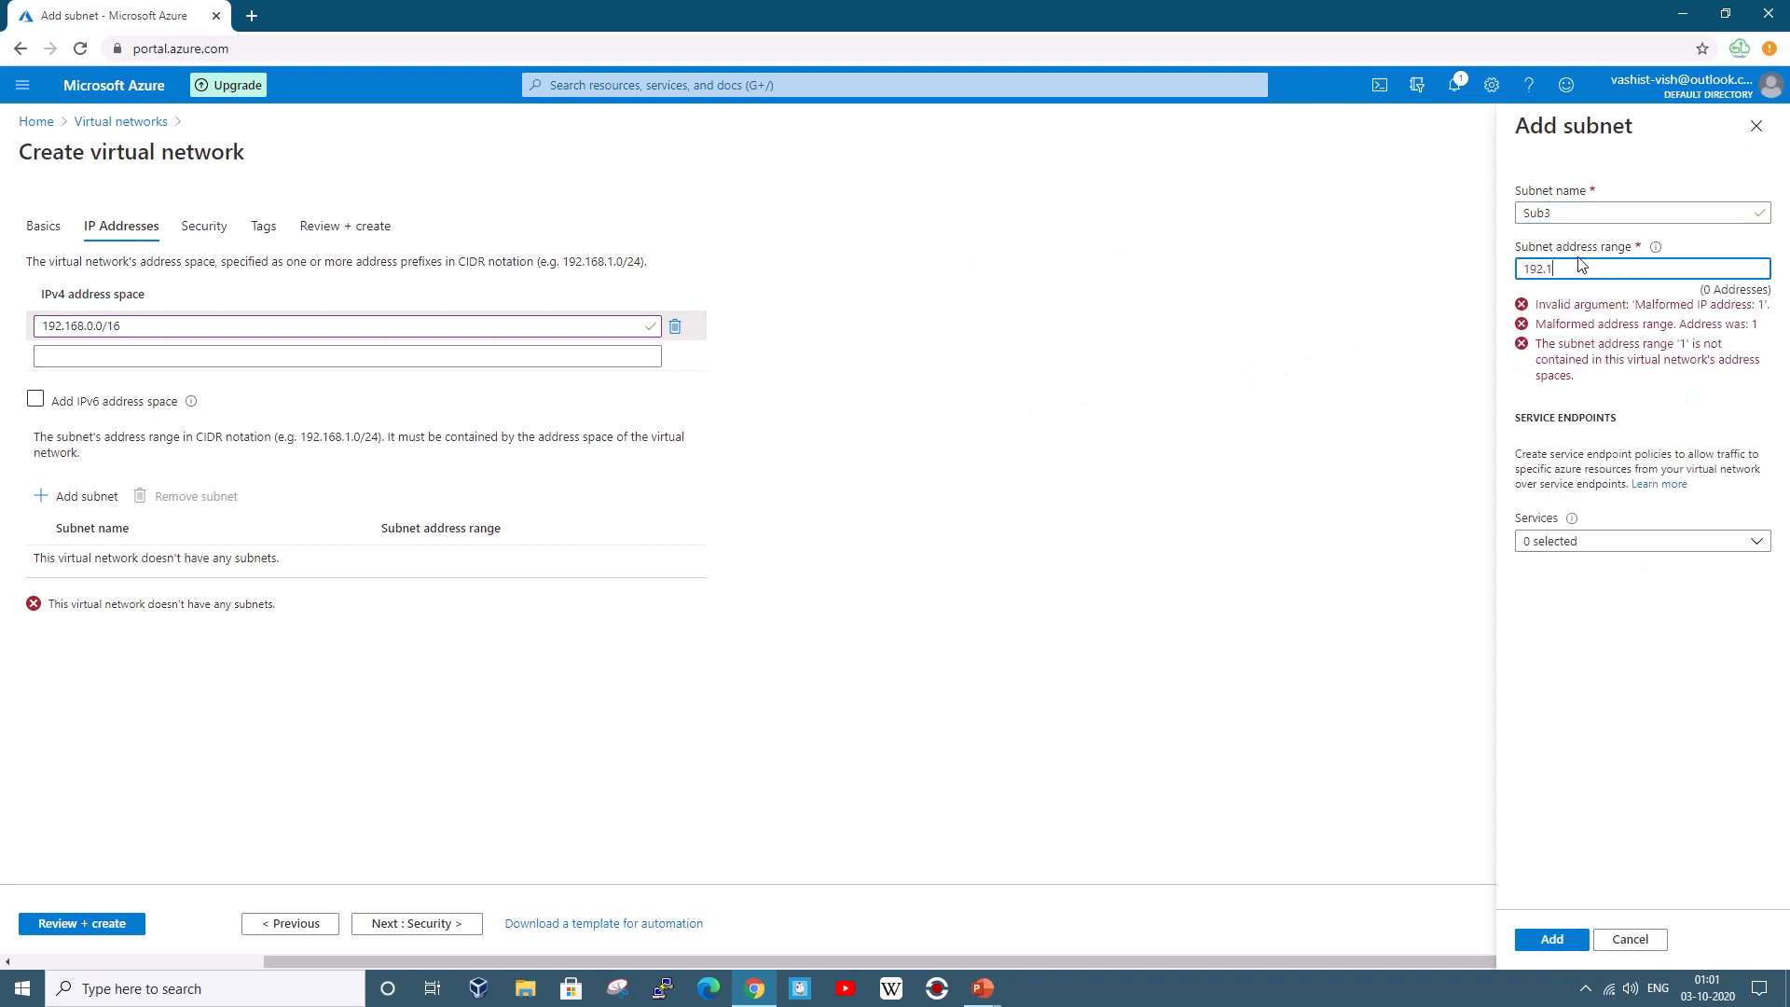
text(68.1)
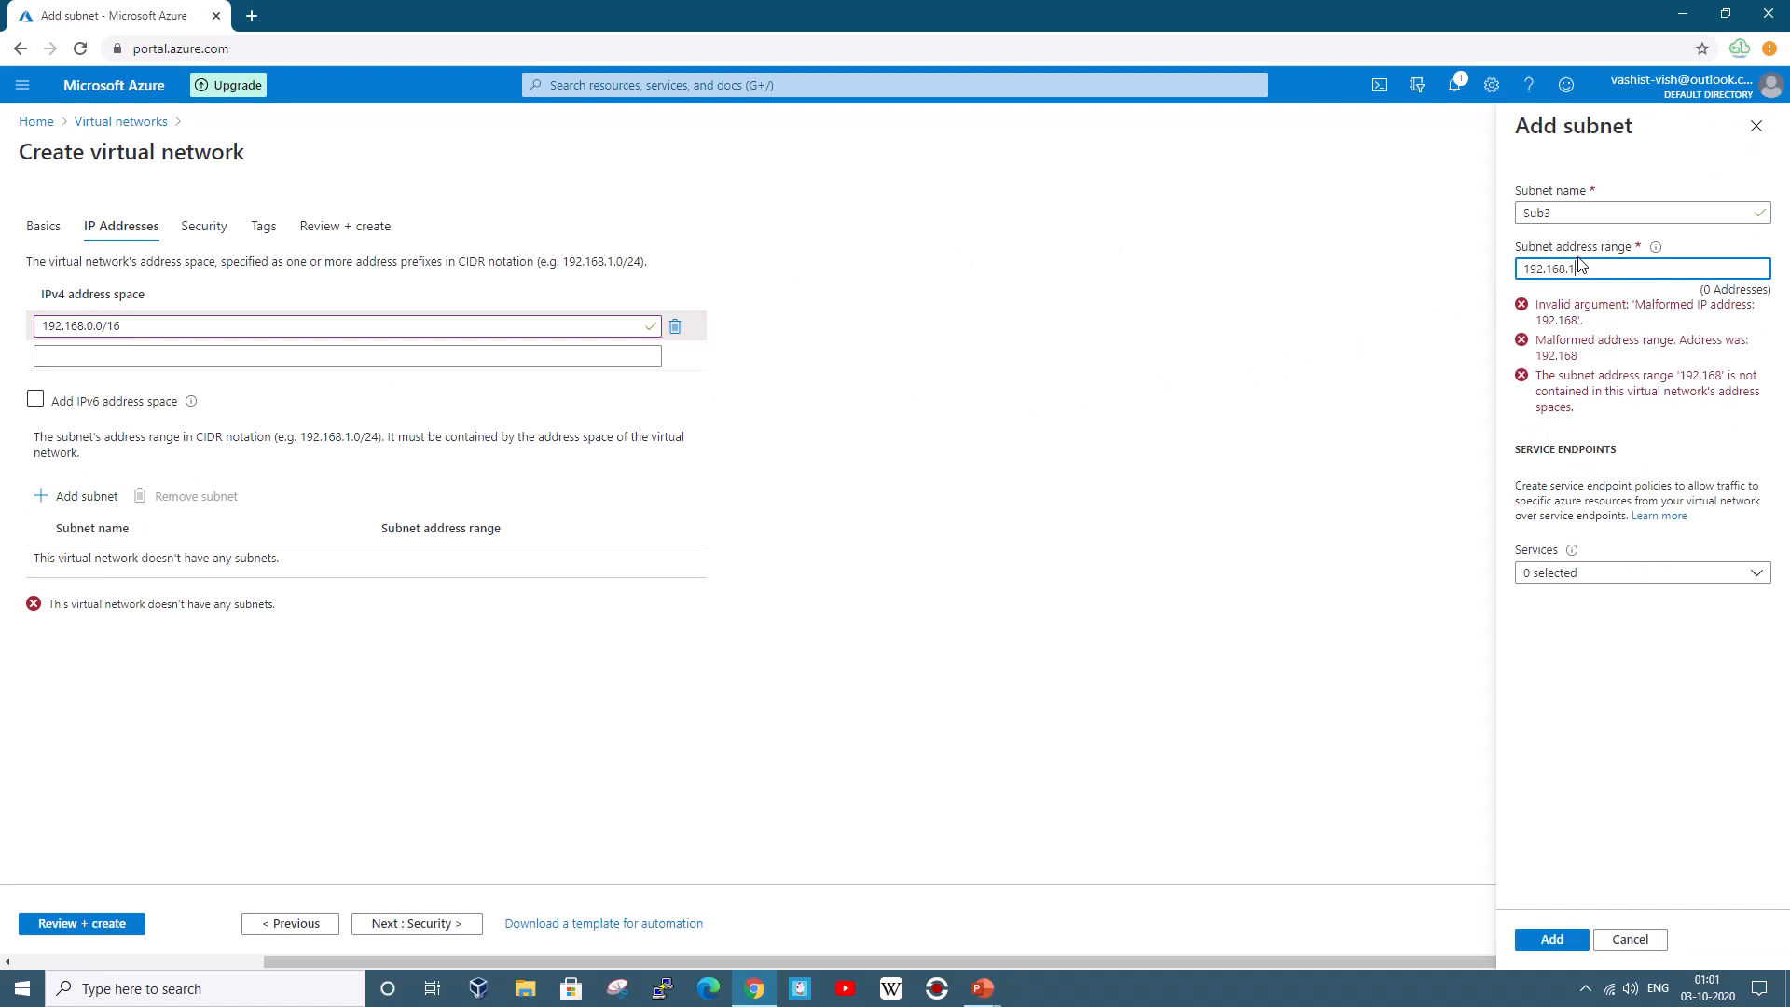
text(.0/)
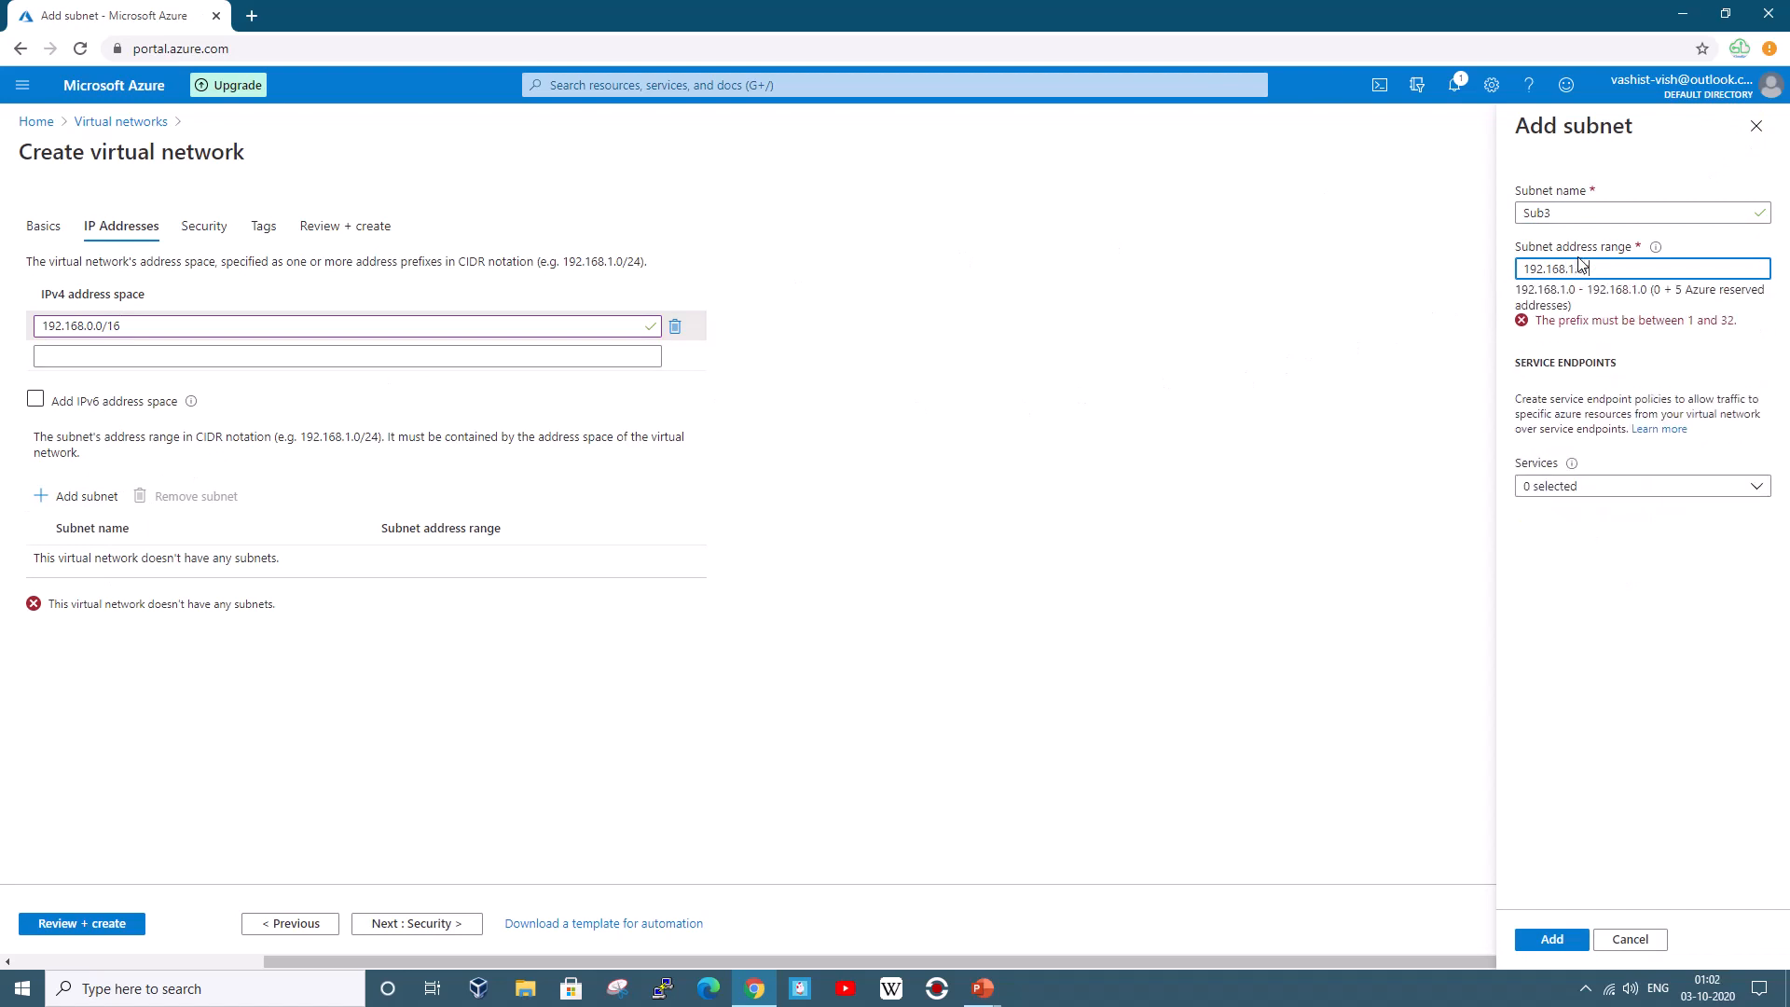
text(24)
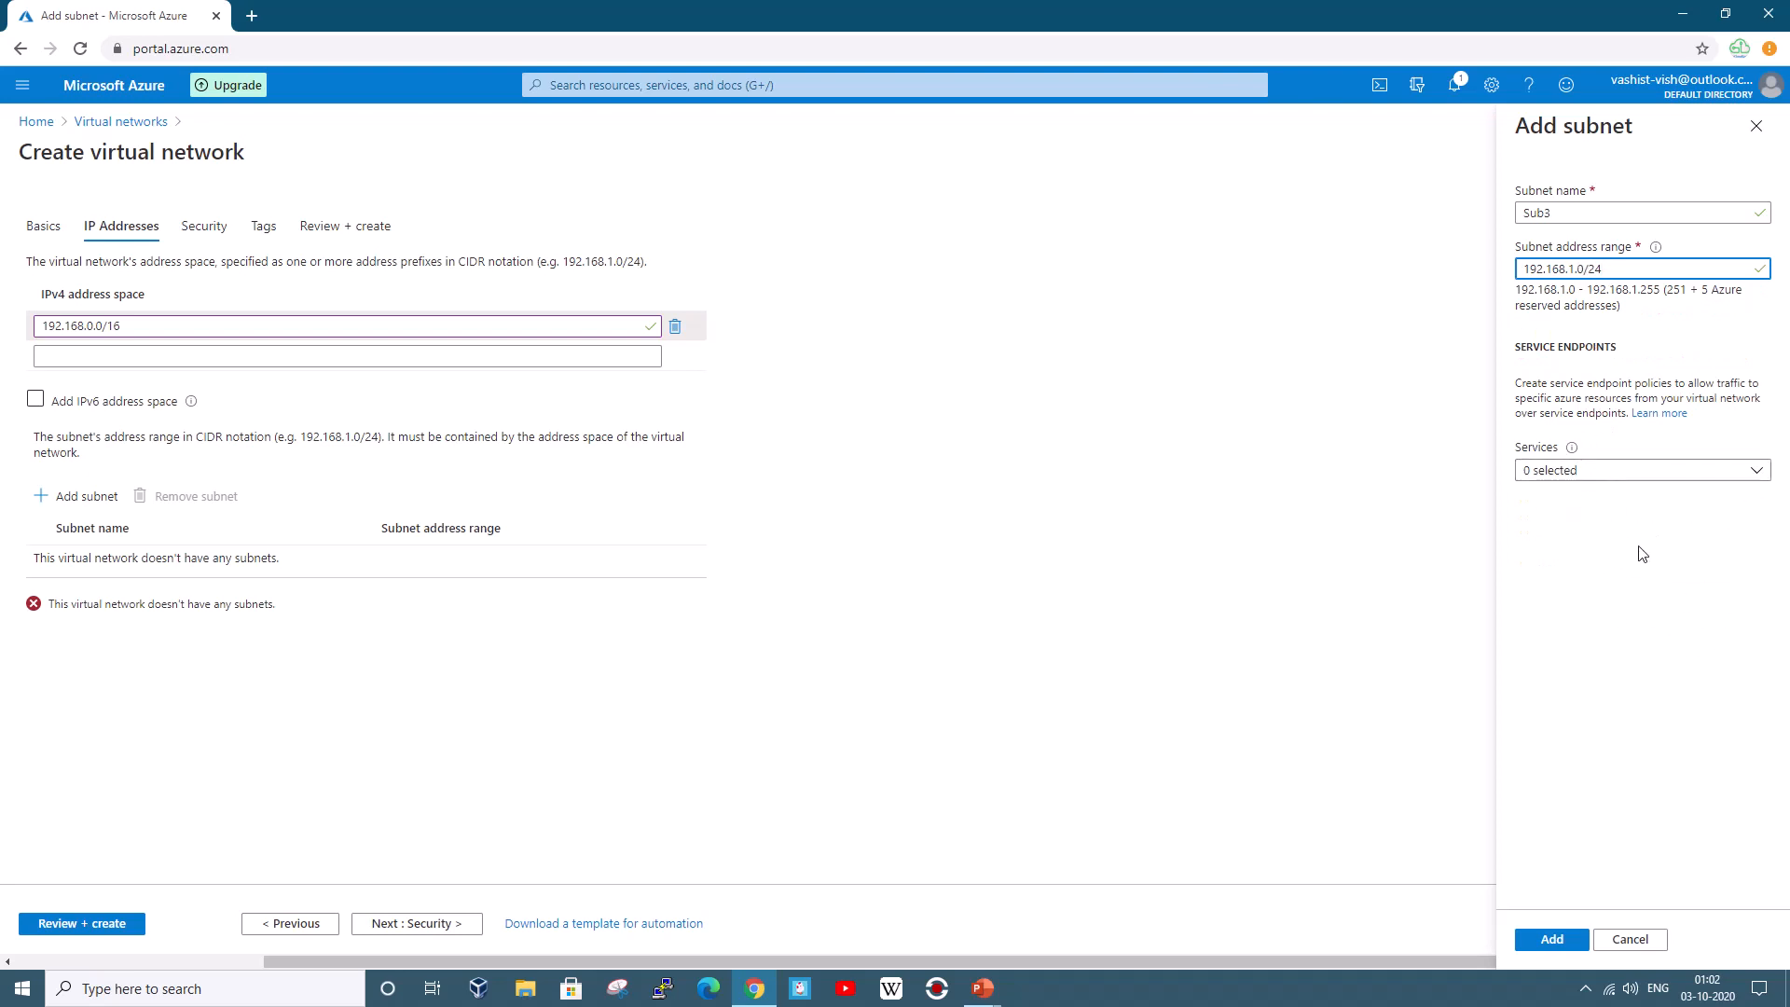
click(1552, 939)
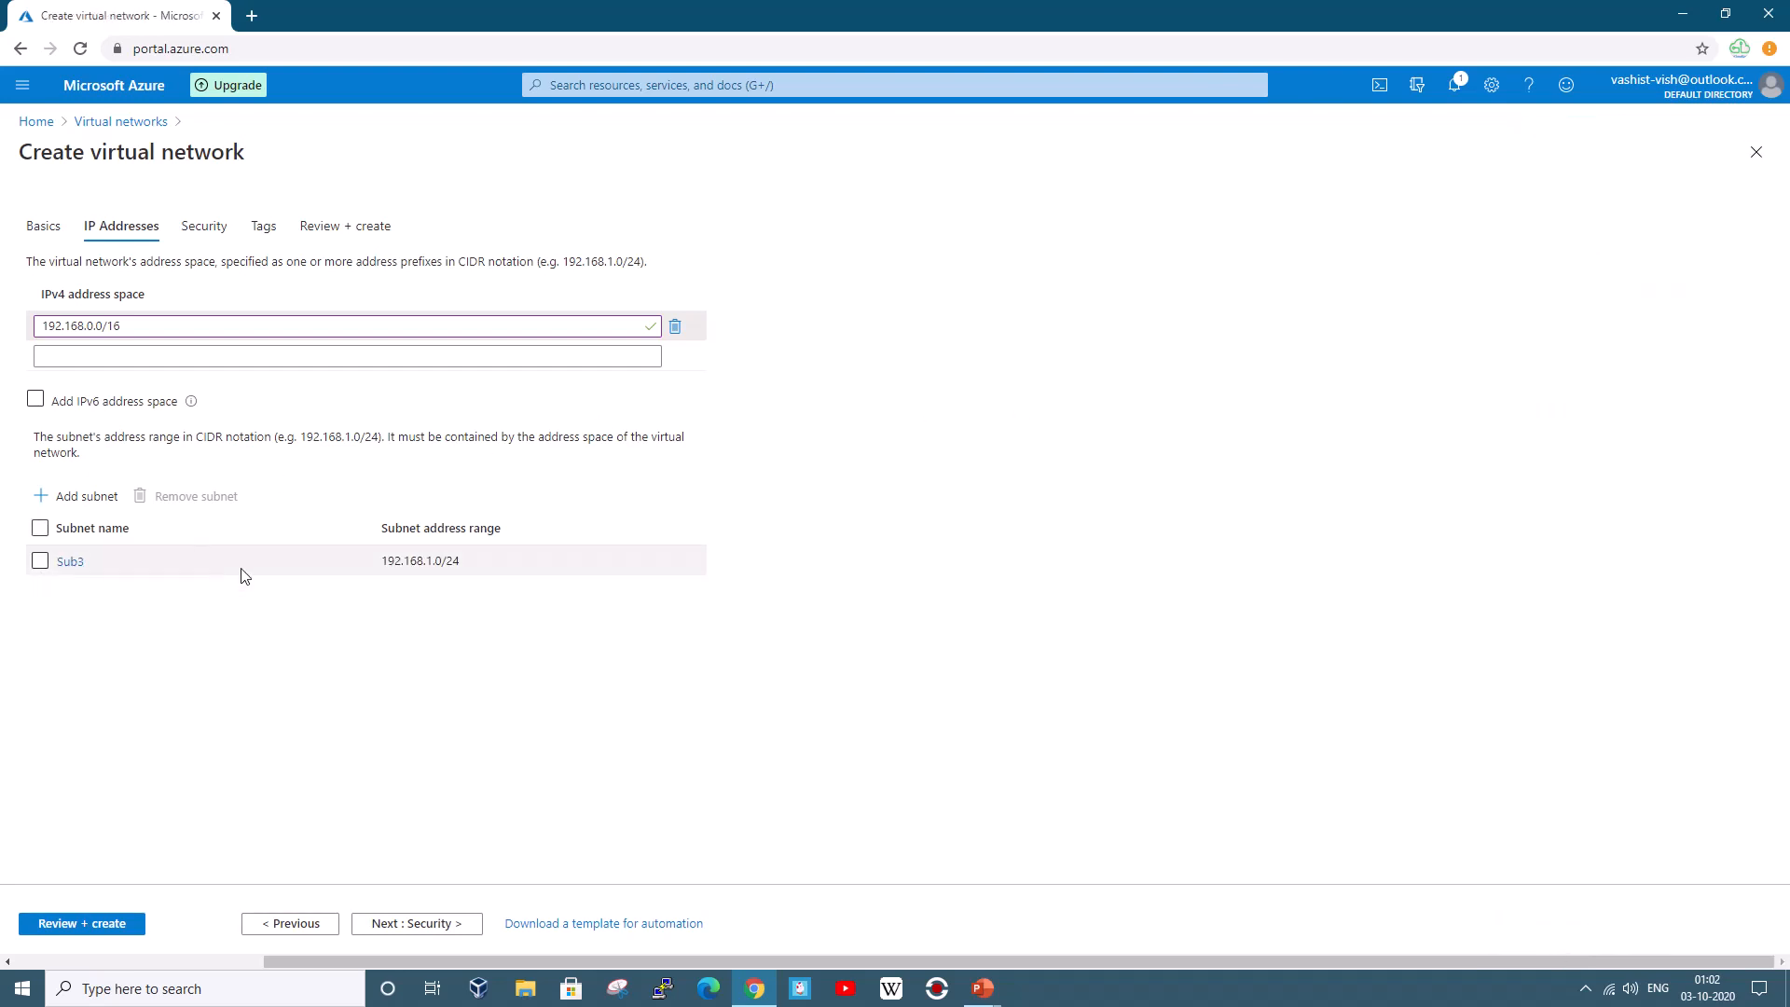
Skip through Security and Tags to validation, then create Branch2Vnet
click(399, 925)
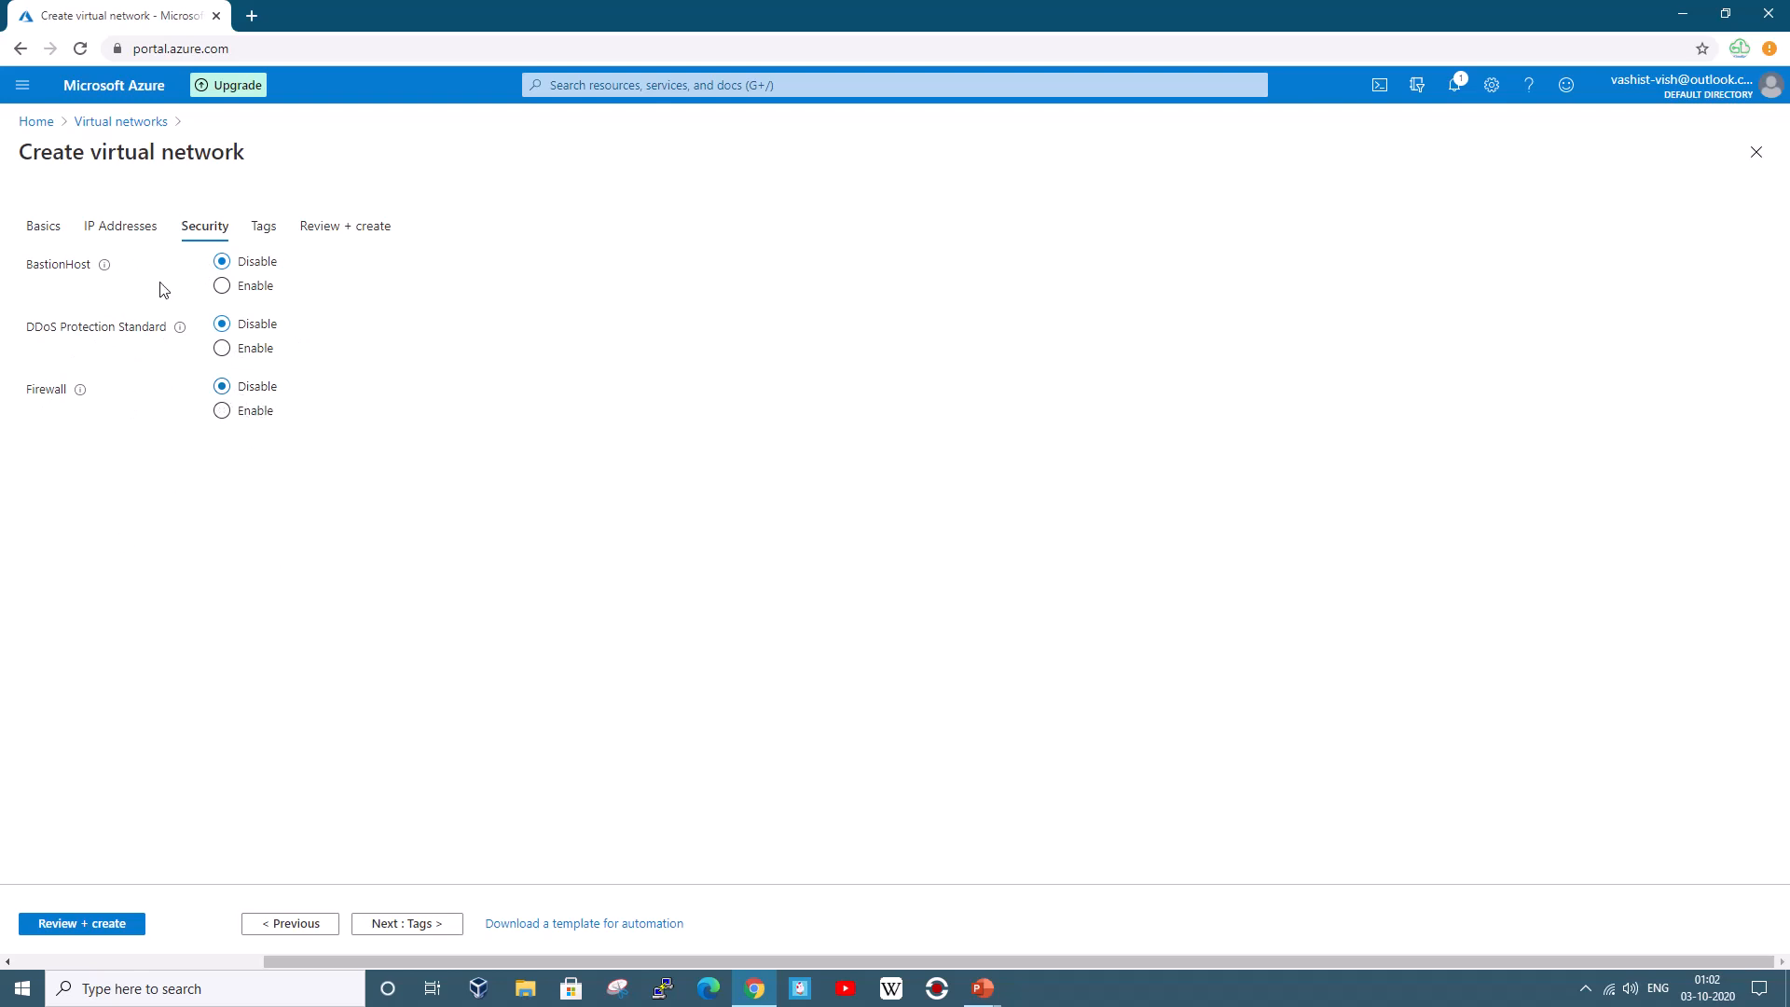
click(444, 928)
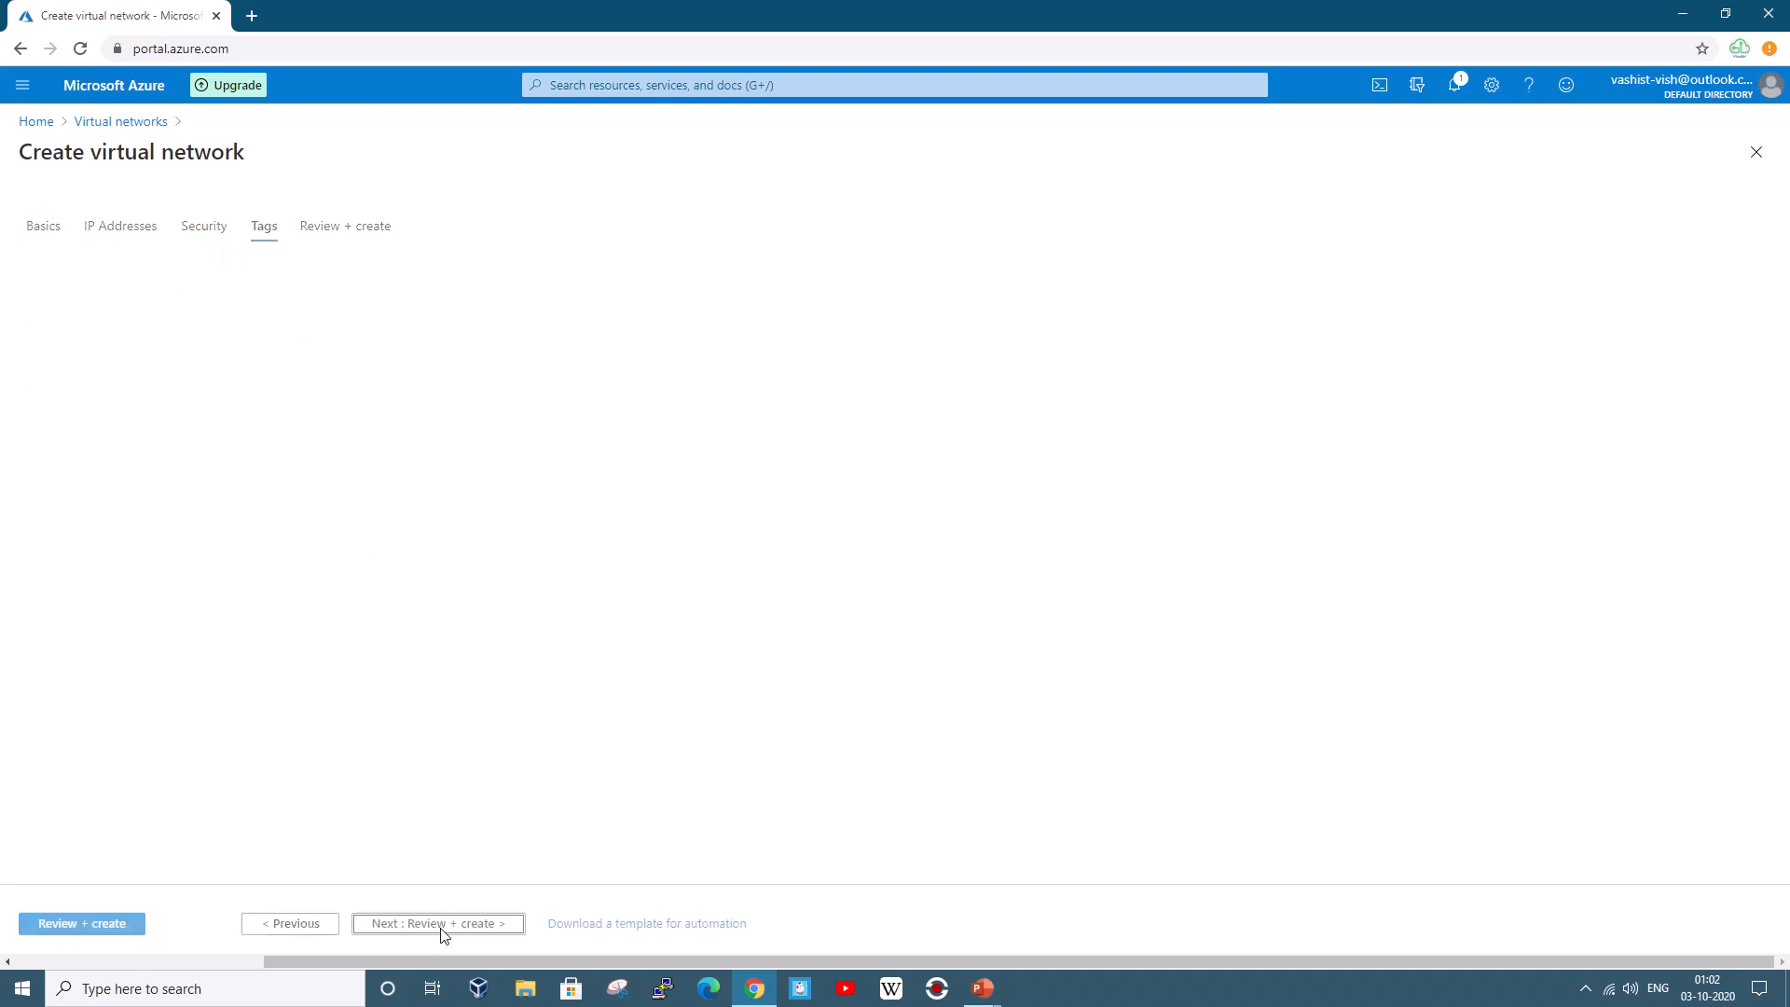
click(422, 934)
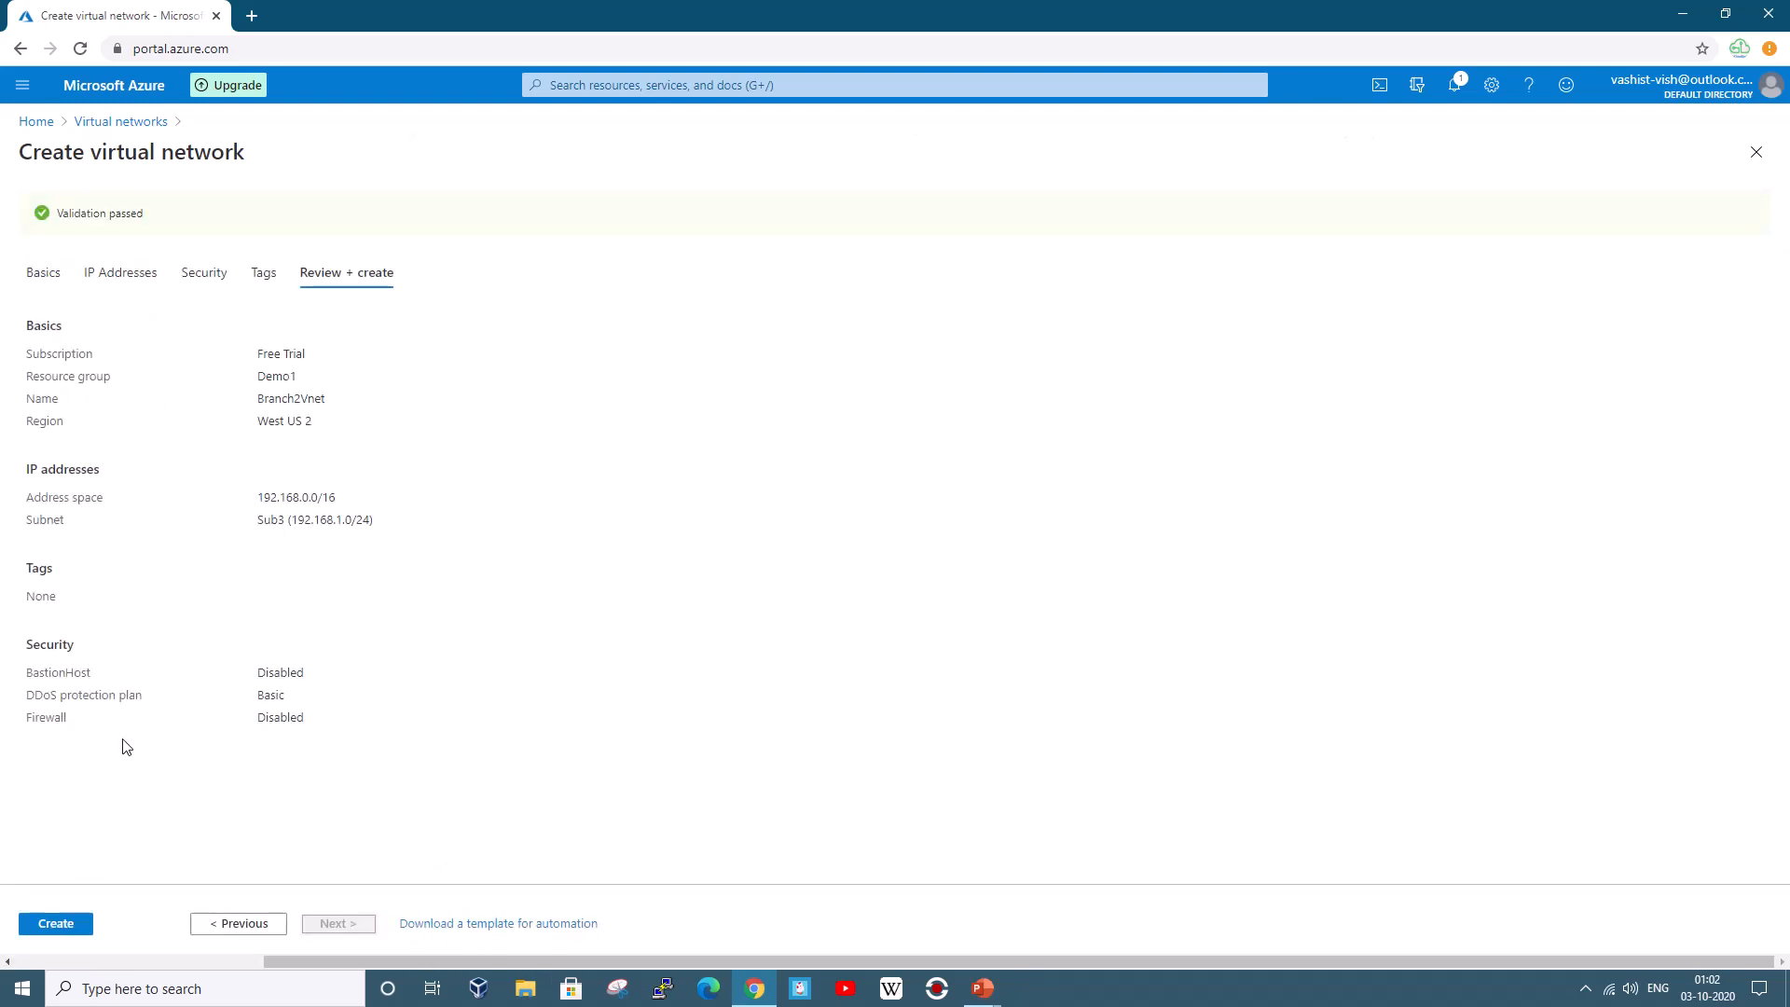
click(56, 921)
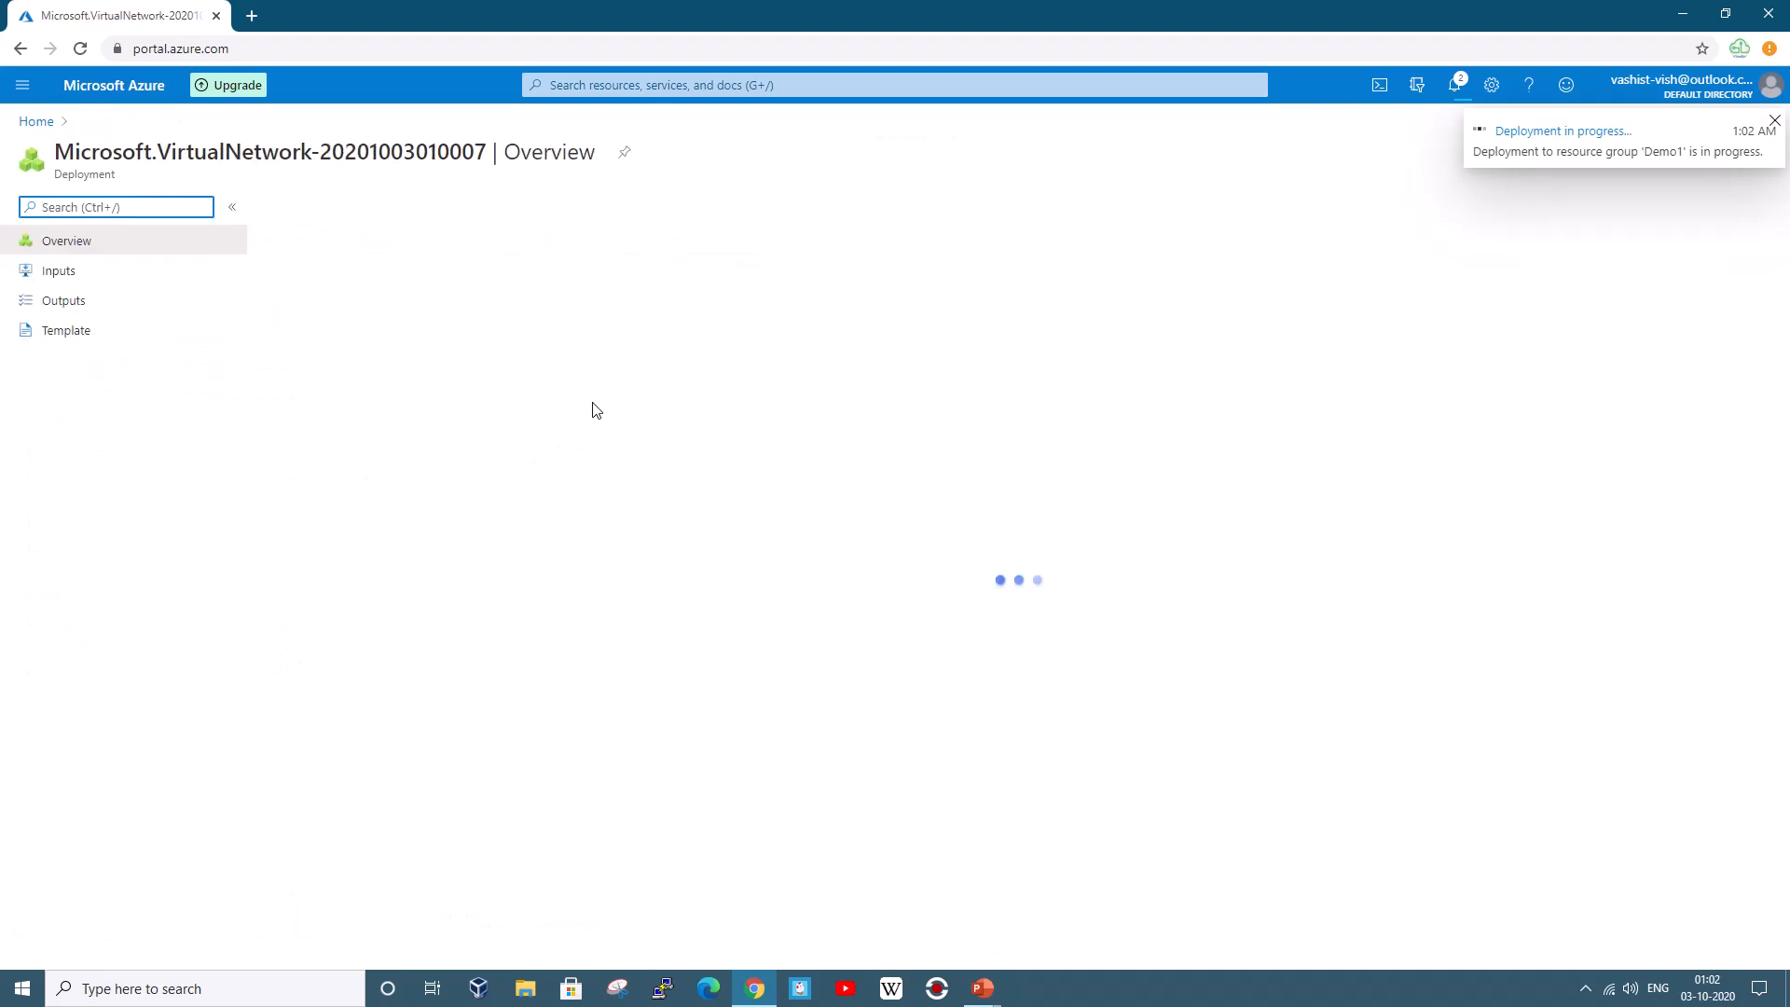
Open Virtual machines from Azure Home, then switch to the Demo Architecture slide show
click(36, 122)
click(652, 238)
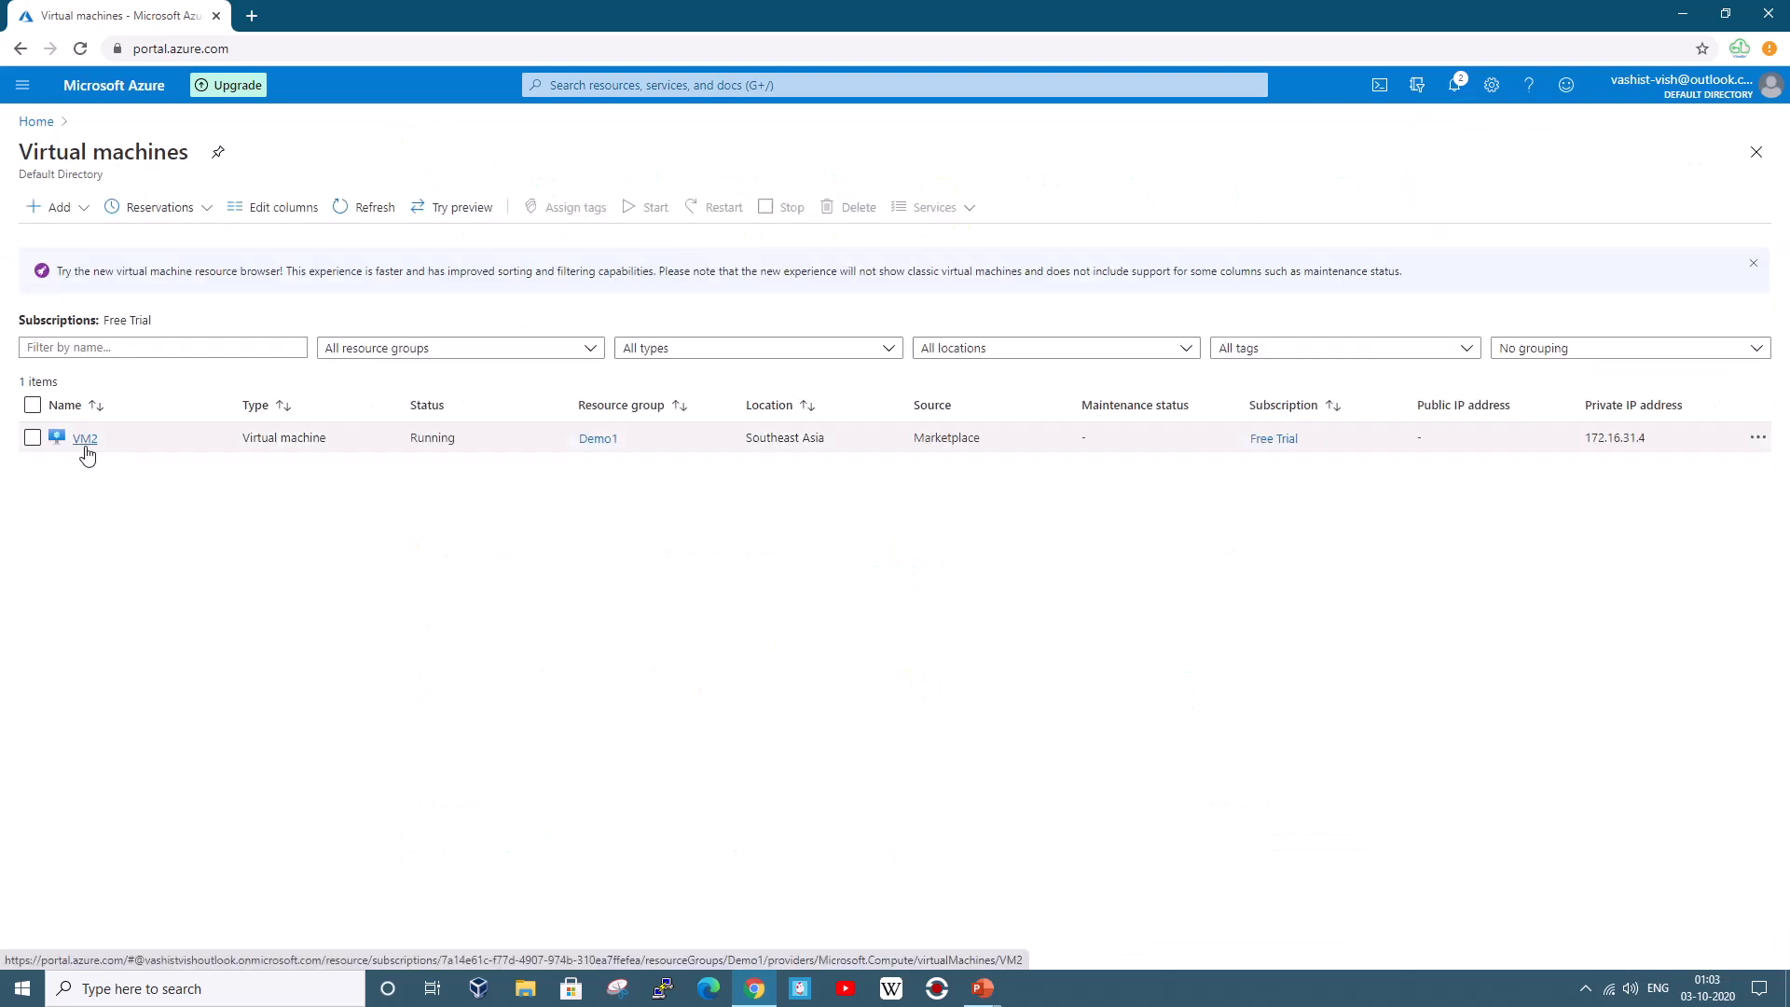
key(alt+Tab)
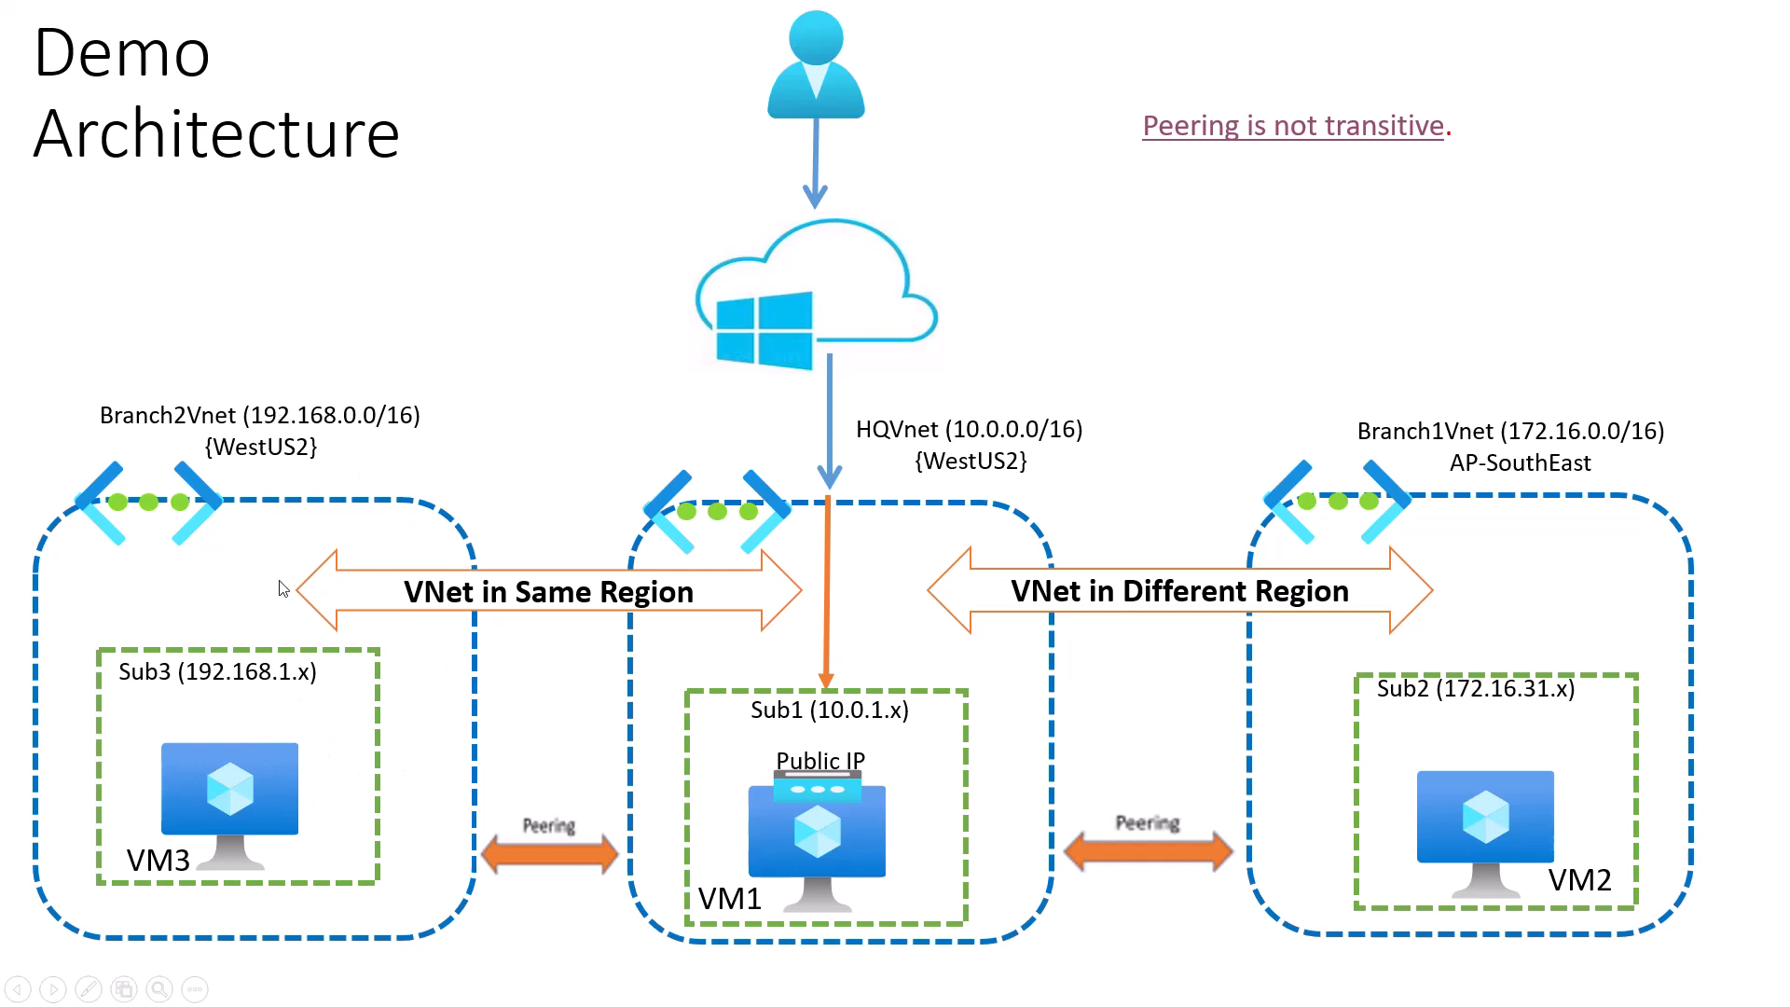
Switch back to the Chrome window with Azure's Virtual machines list
key(alt+Tab)
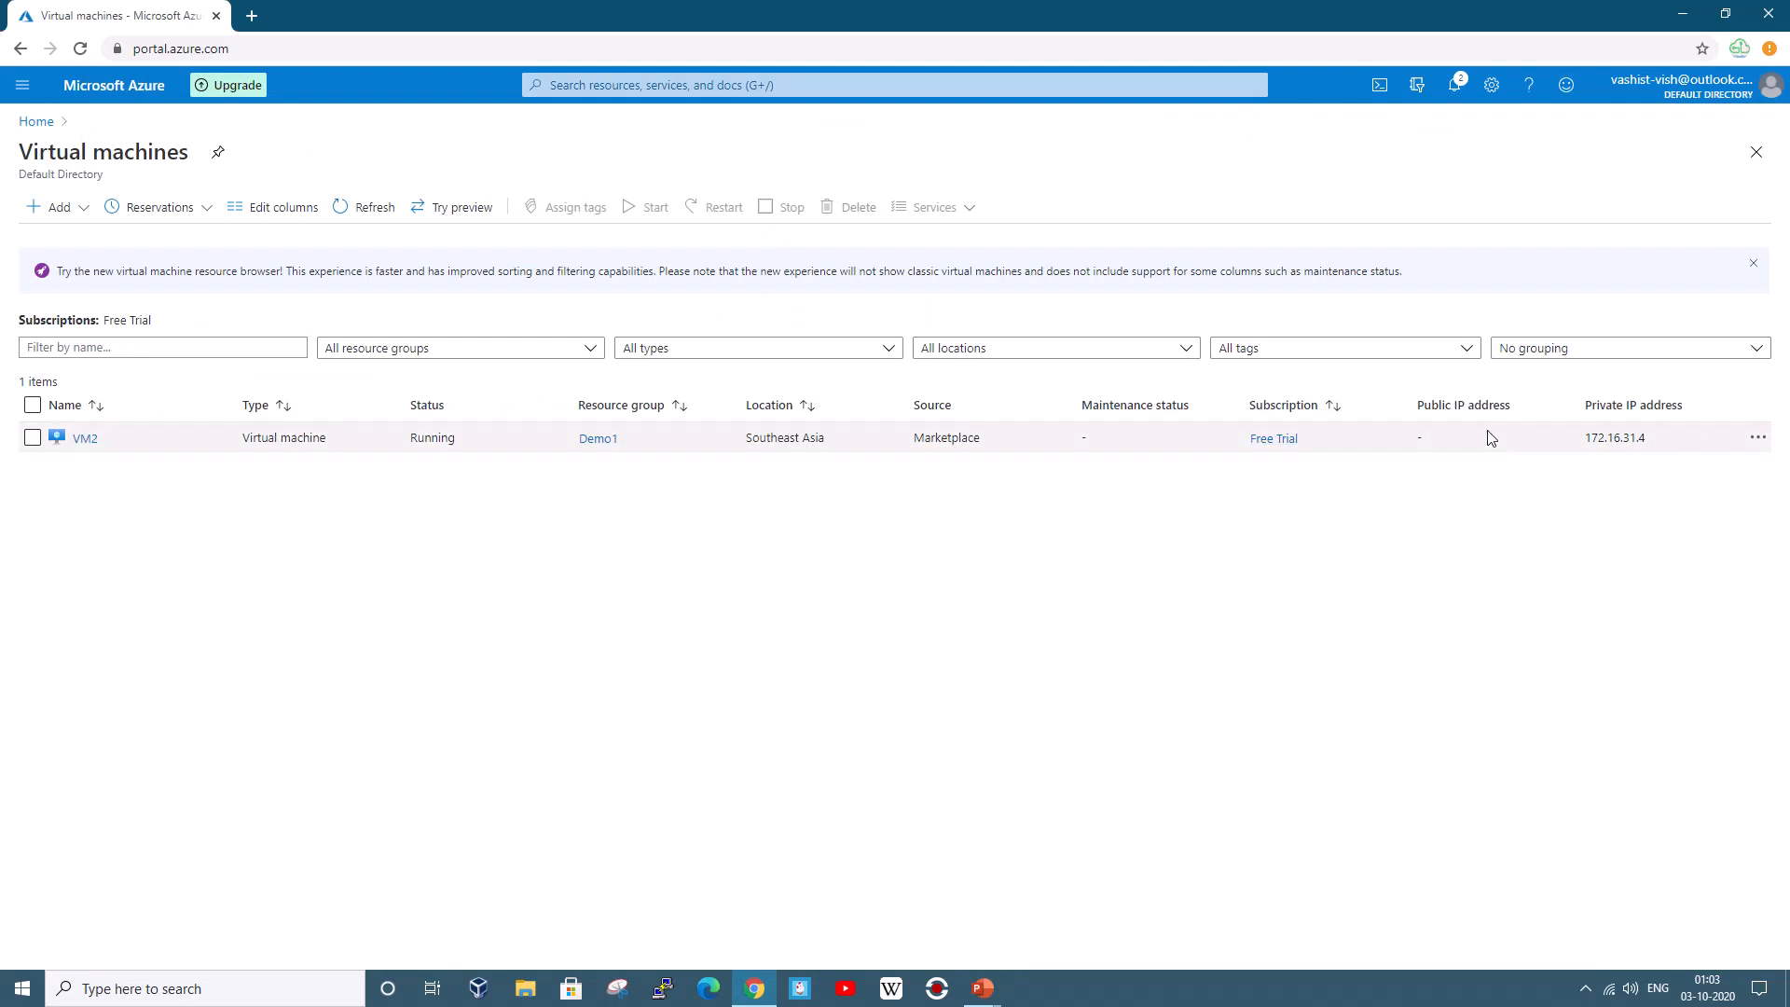
Start a new virtual machine named VM1 in resource group Demo1
click(81, 215)
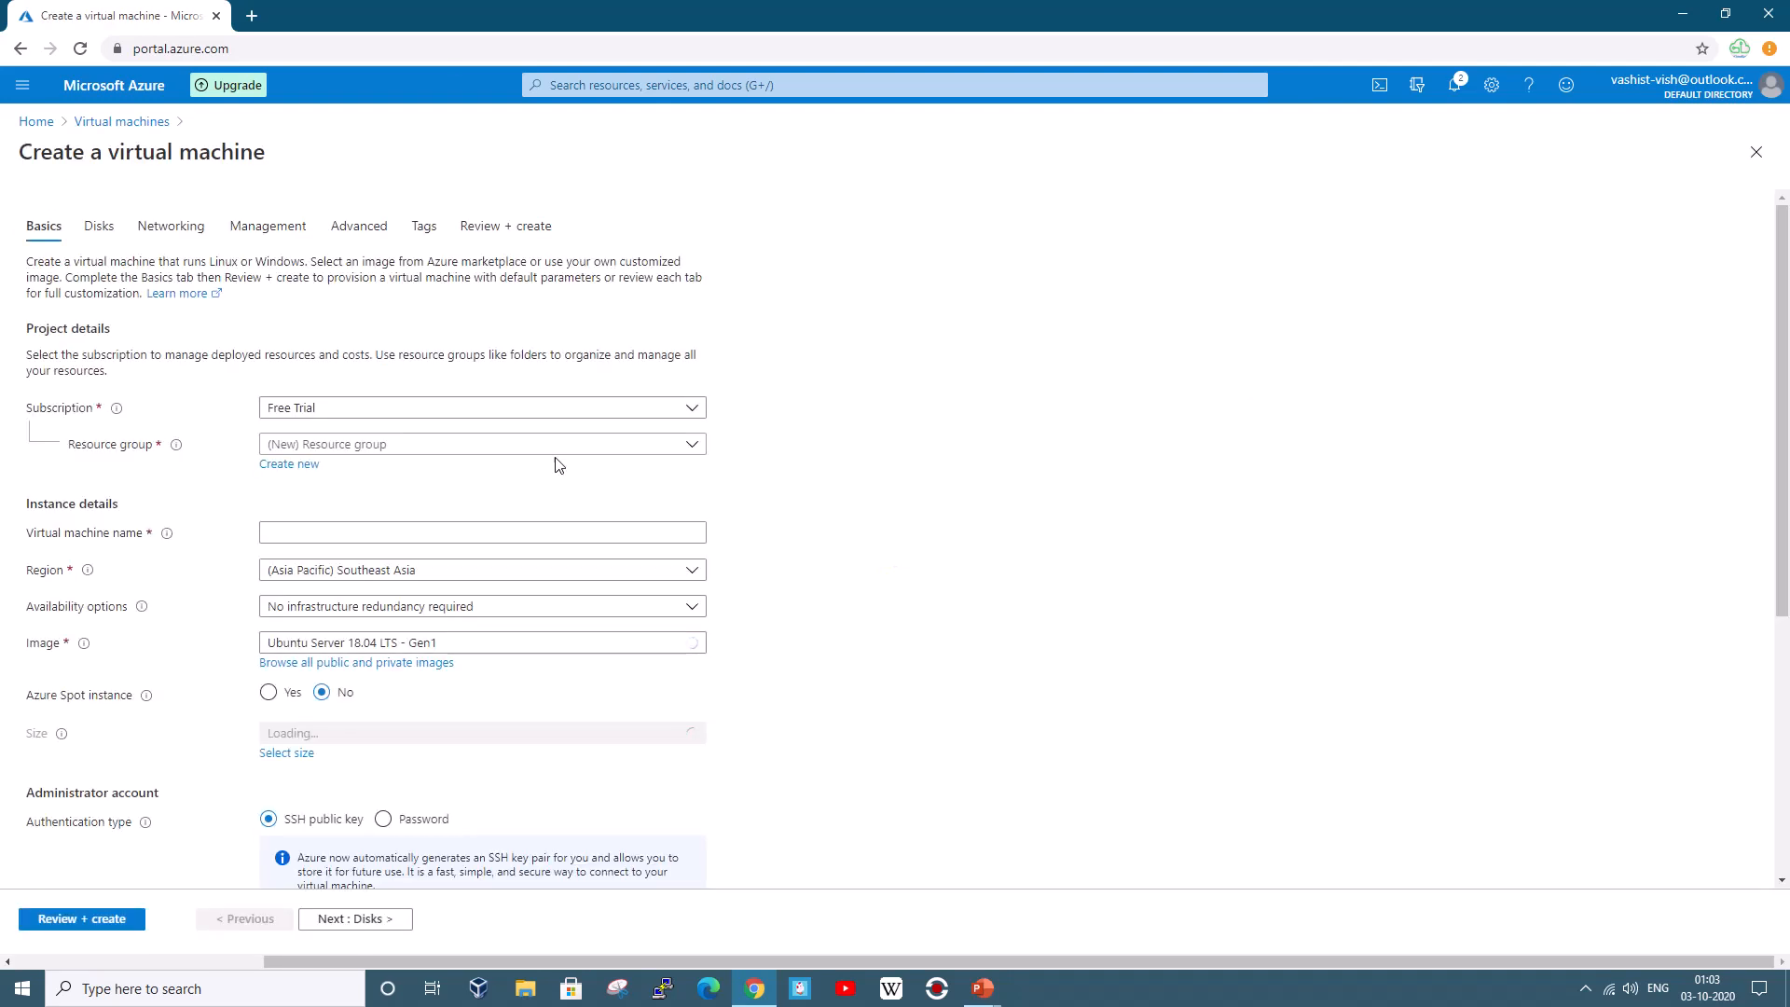
click(558, 446)
click(370, 504)
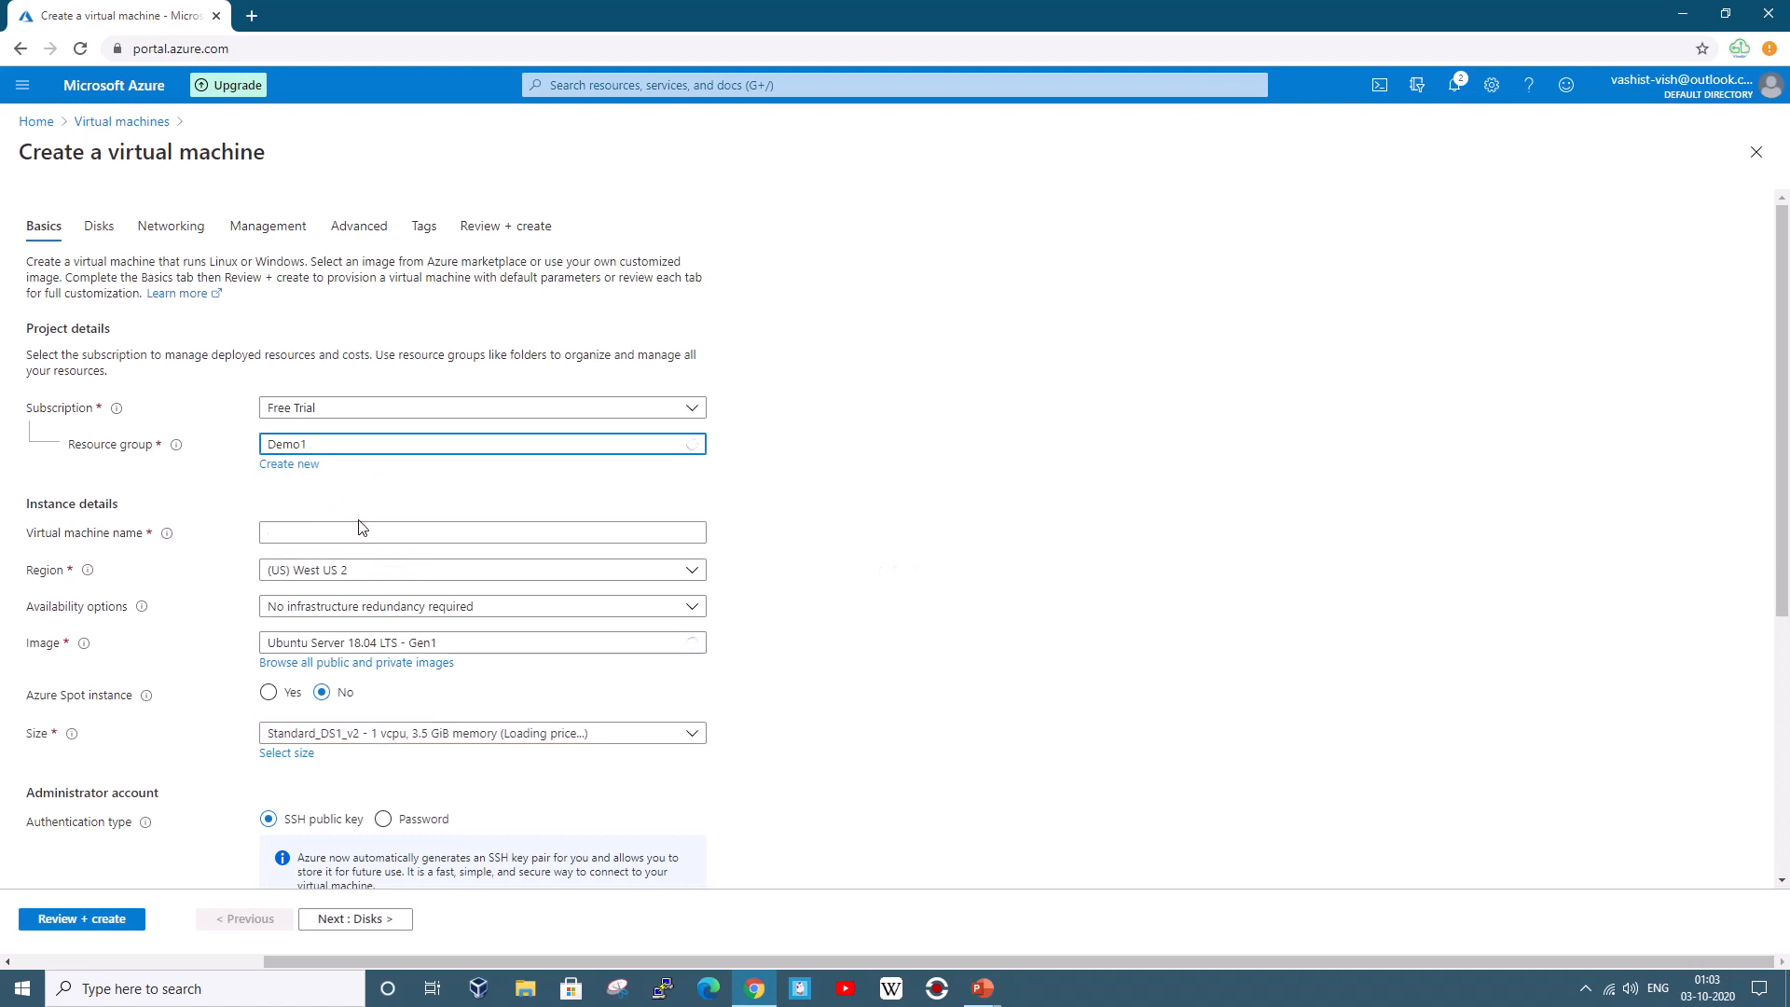
click(369, 533)
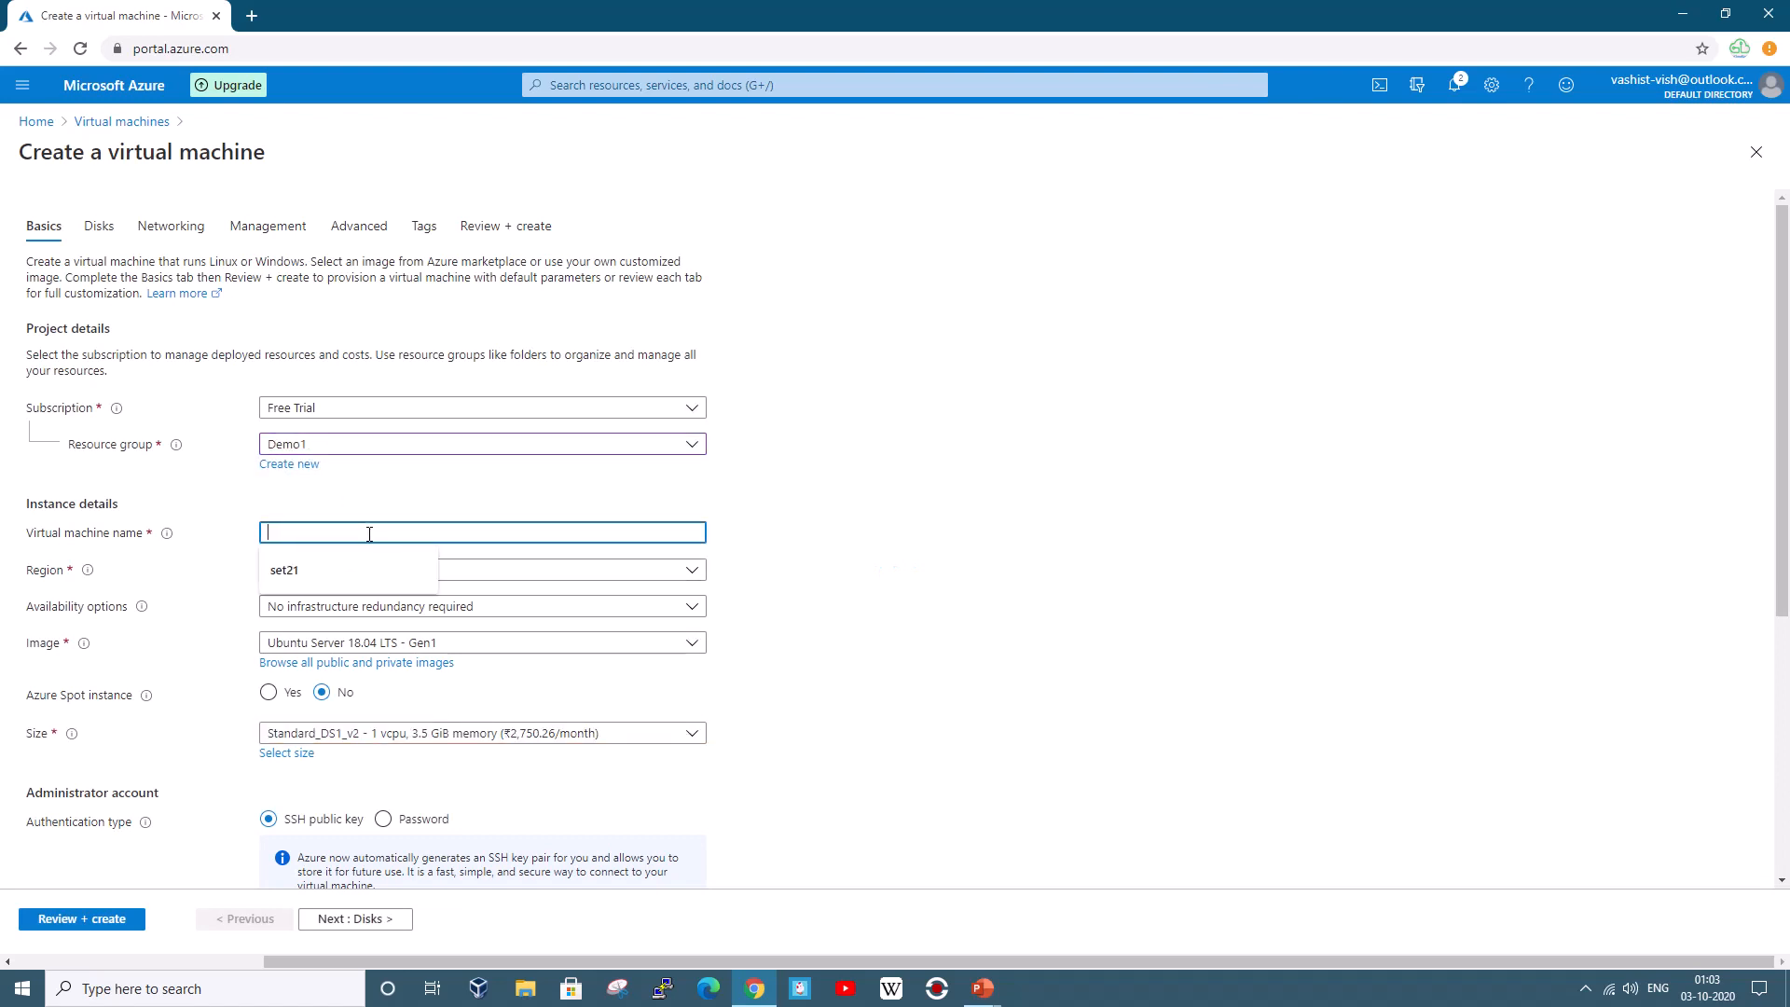
text(VM1)
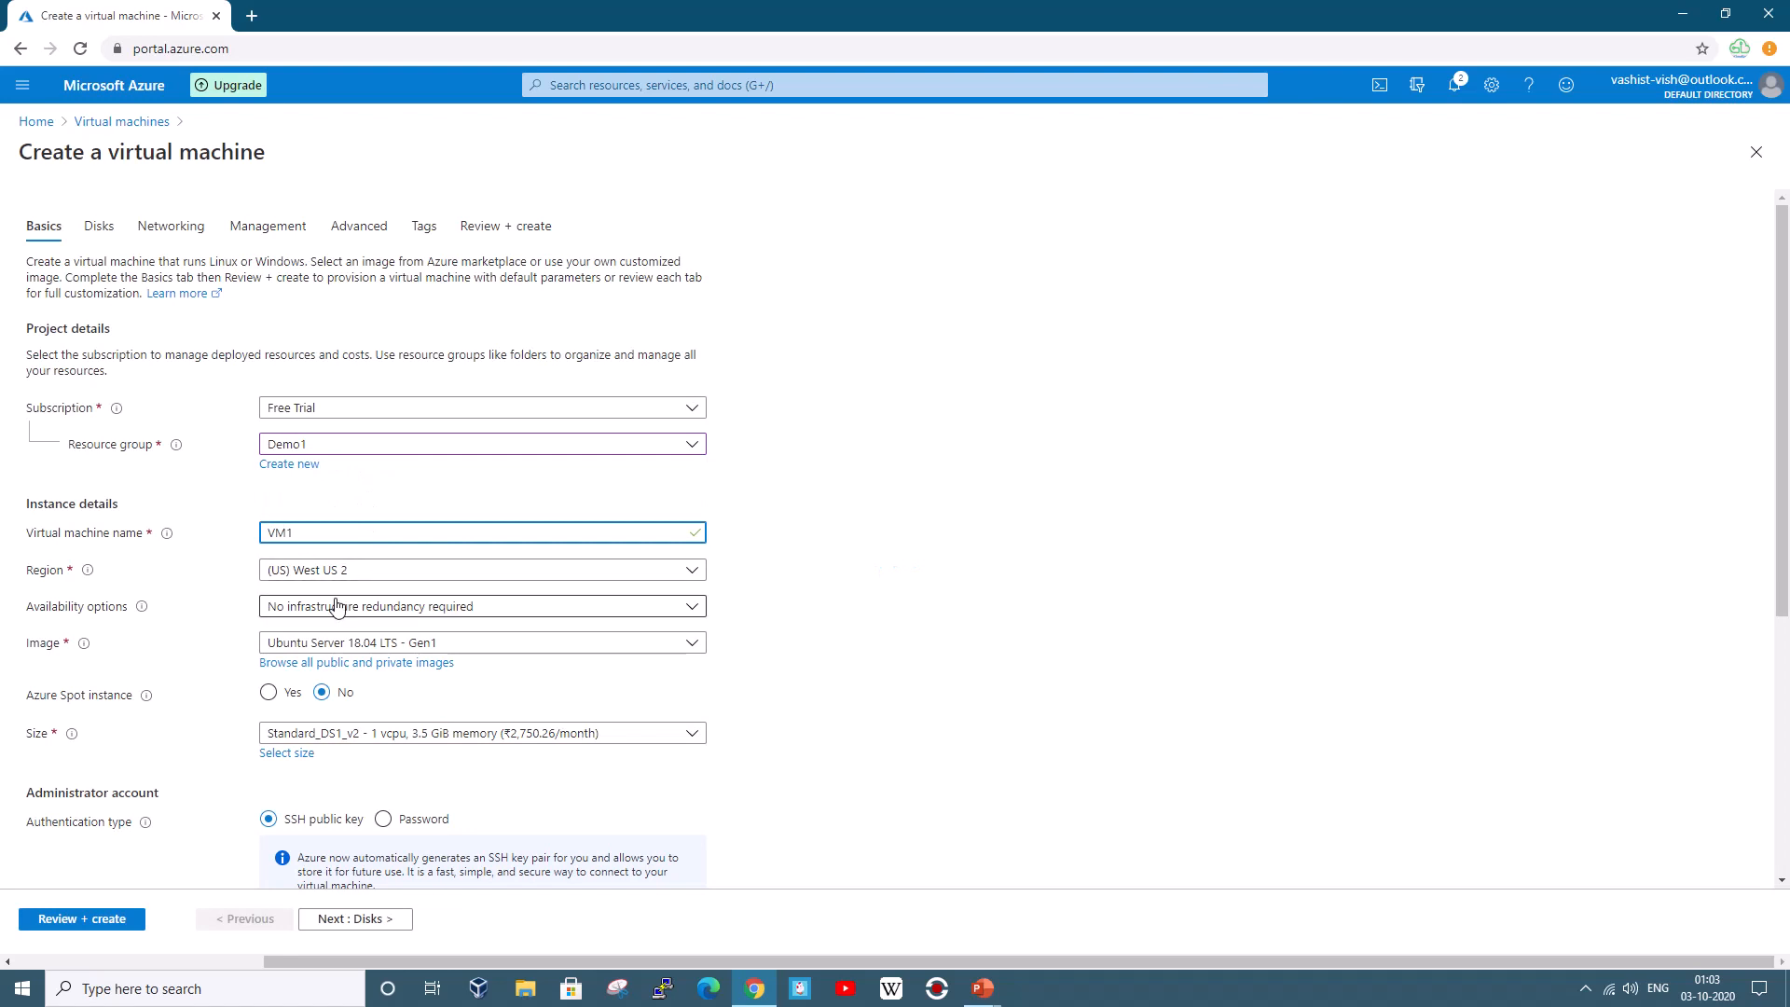
Choose the Windows Server 2016 Datacenter image and Standard_D2s_v3 size
click(291, 643)
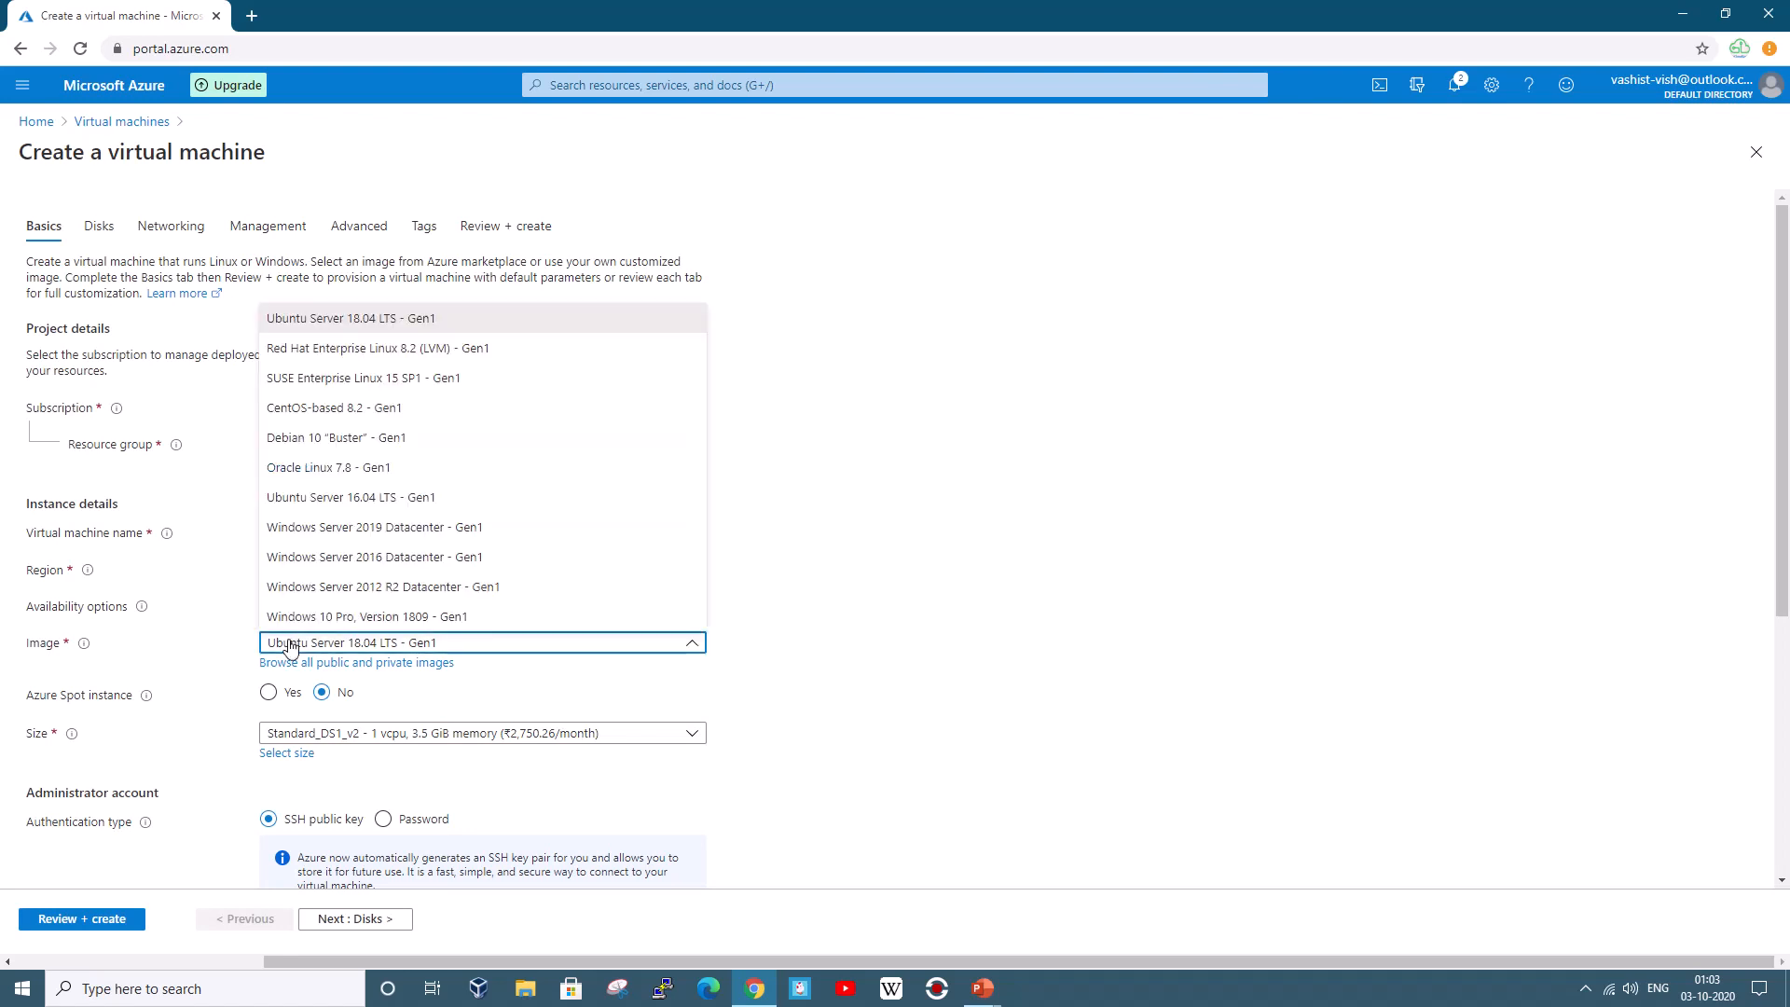
click(356, 557)
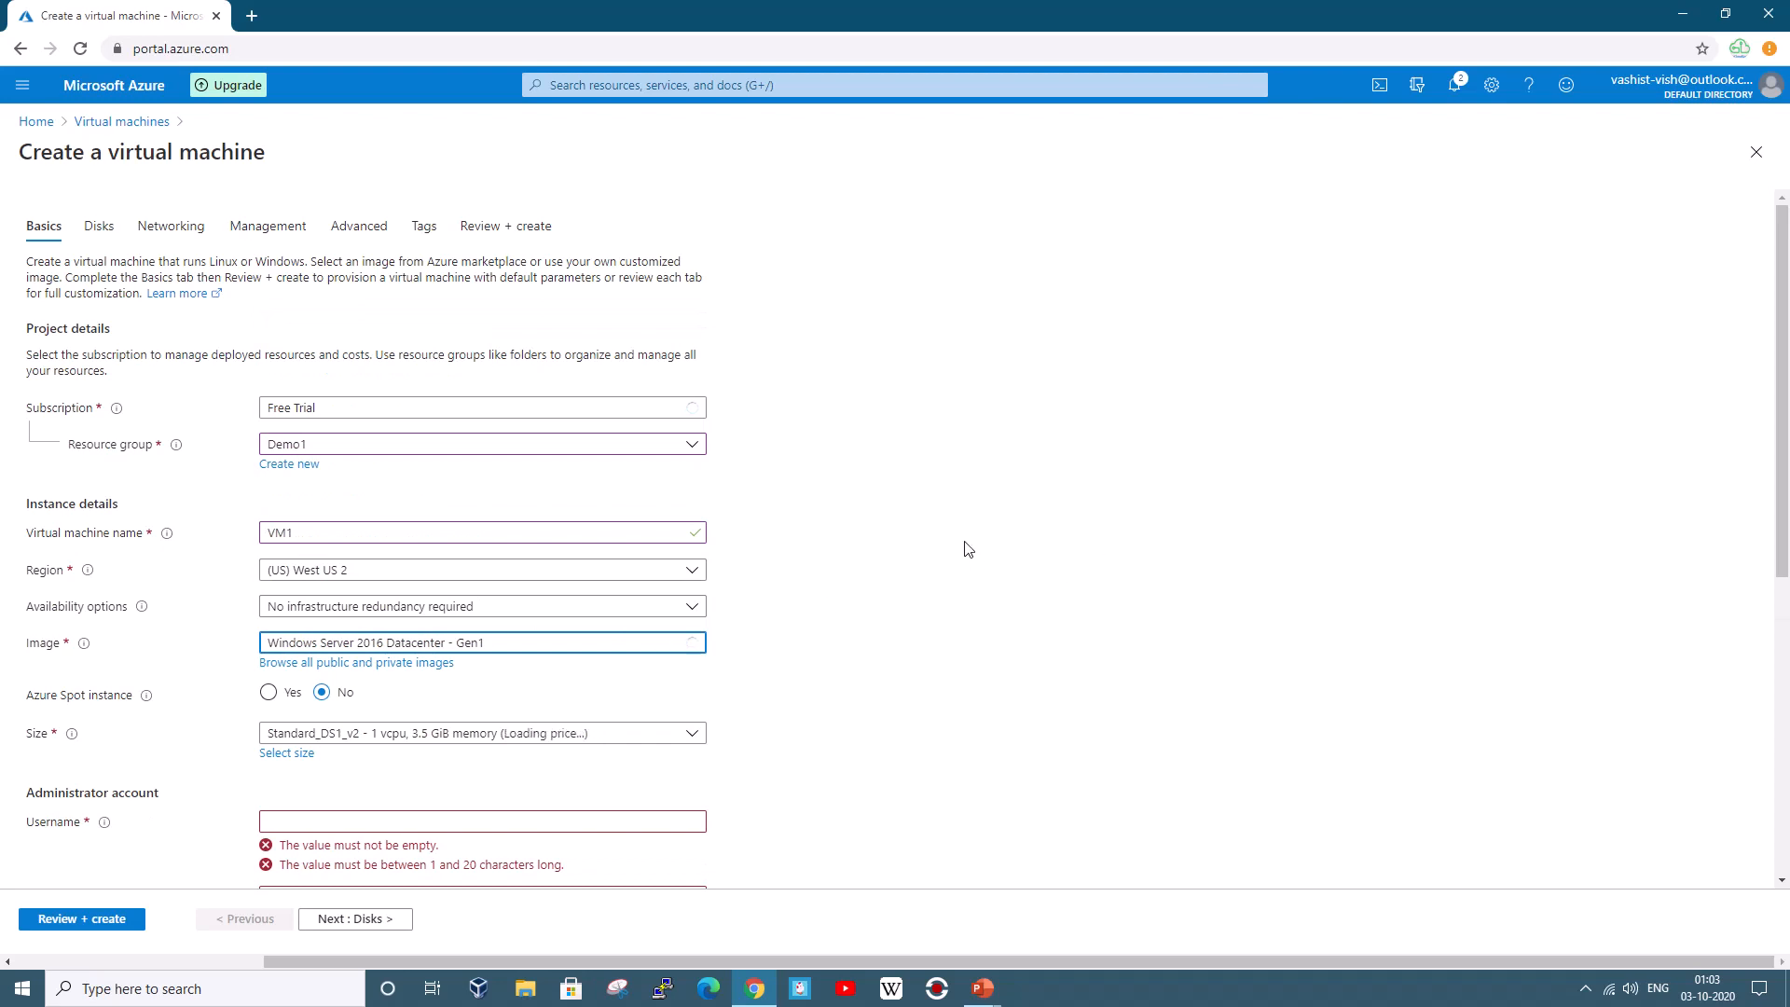
scroll(1786, 572, down, 1)
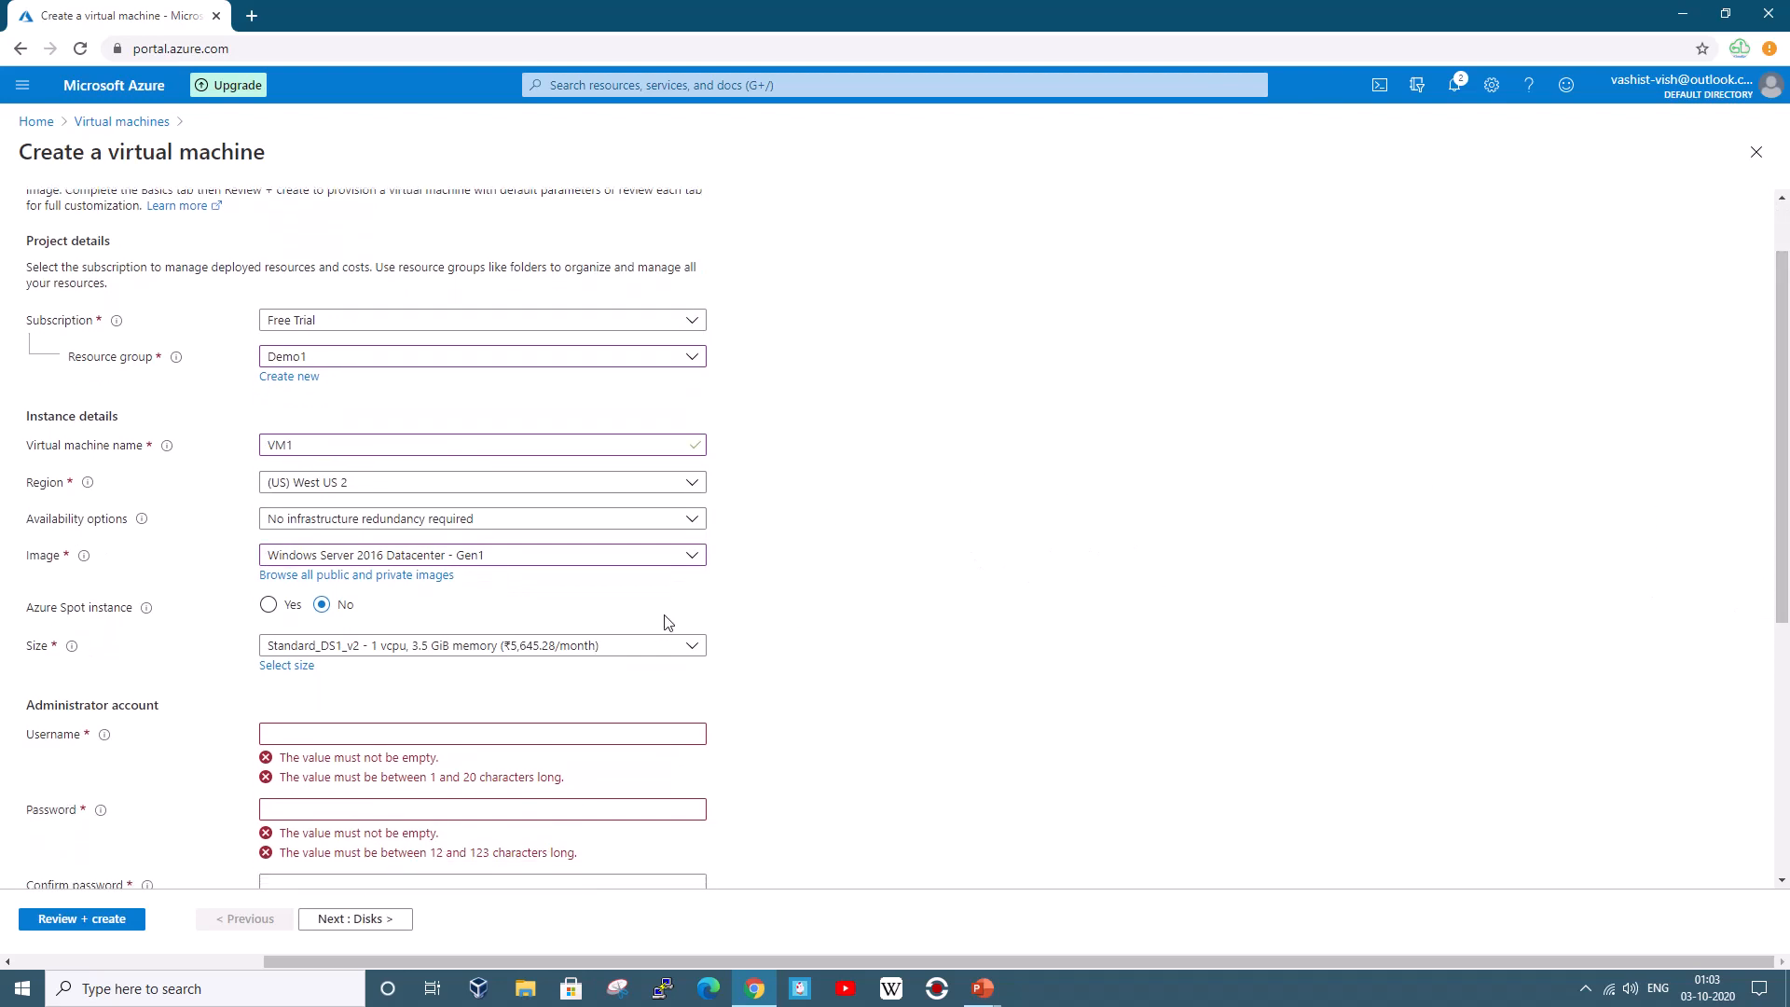
click(448, 652)
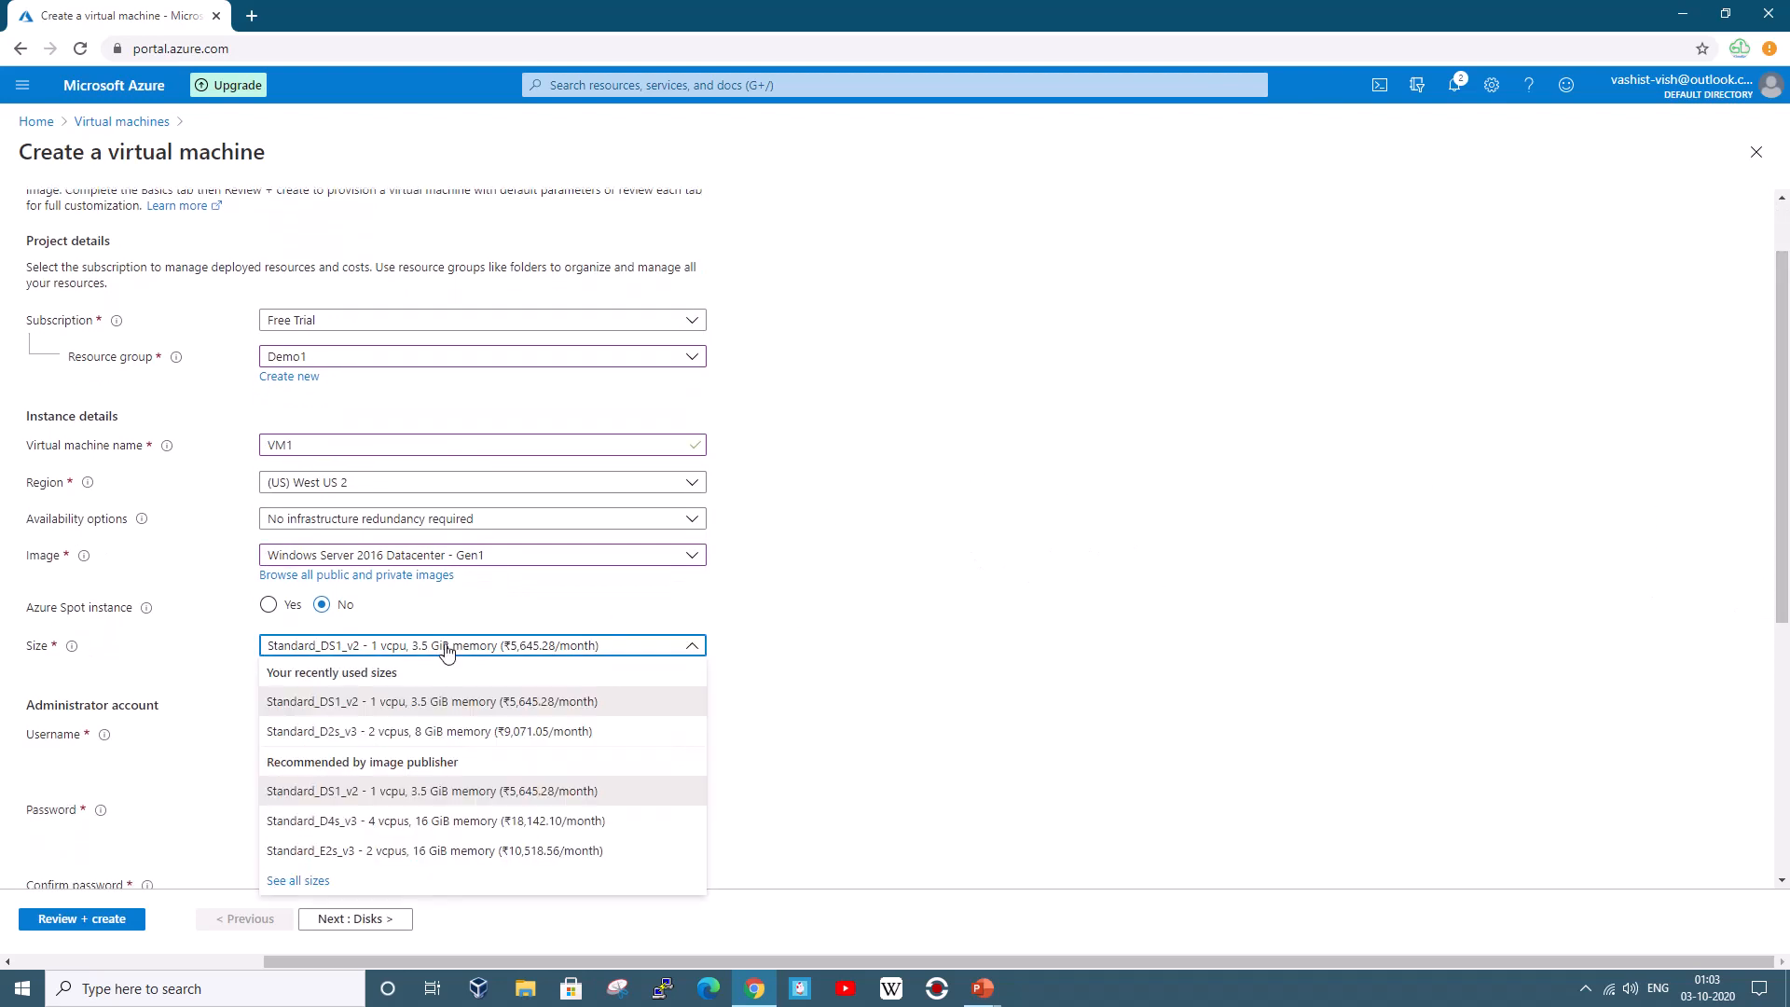
click(442, 730)
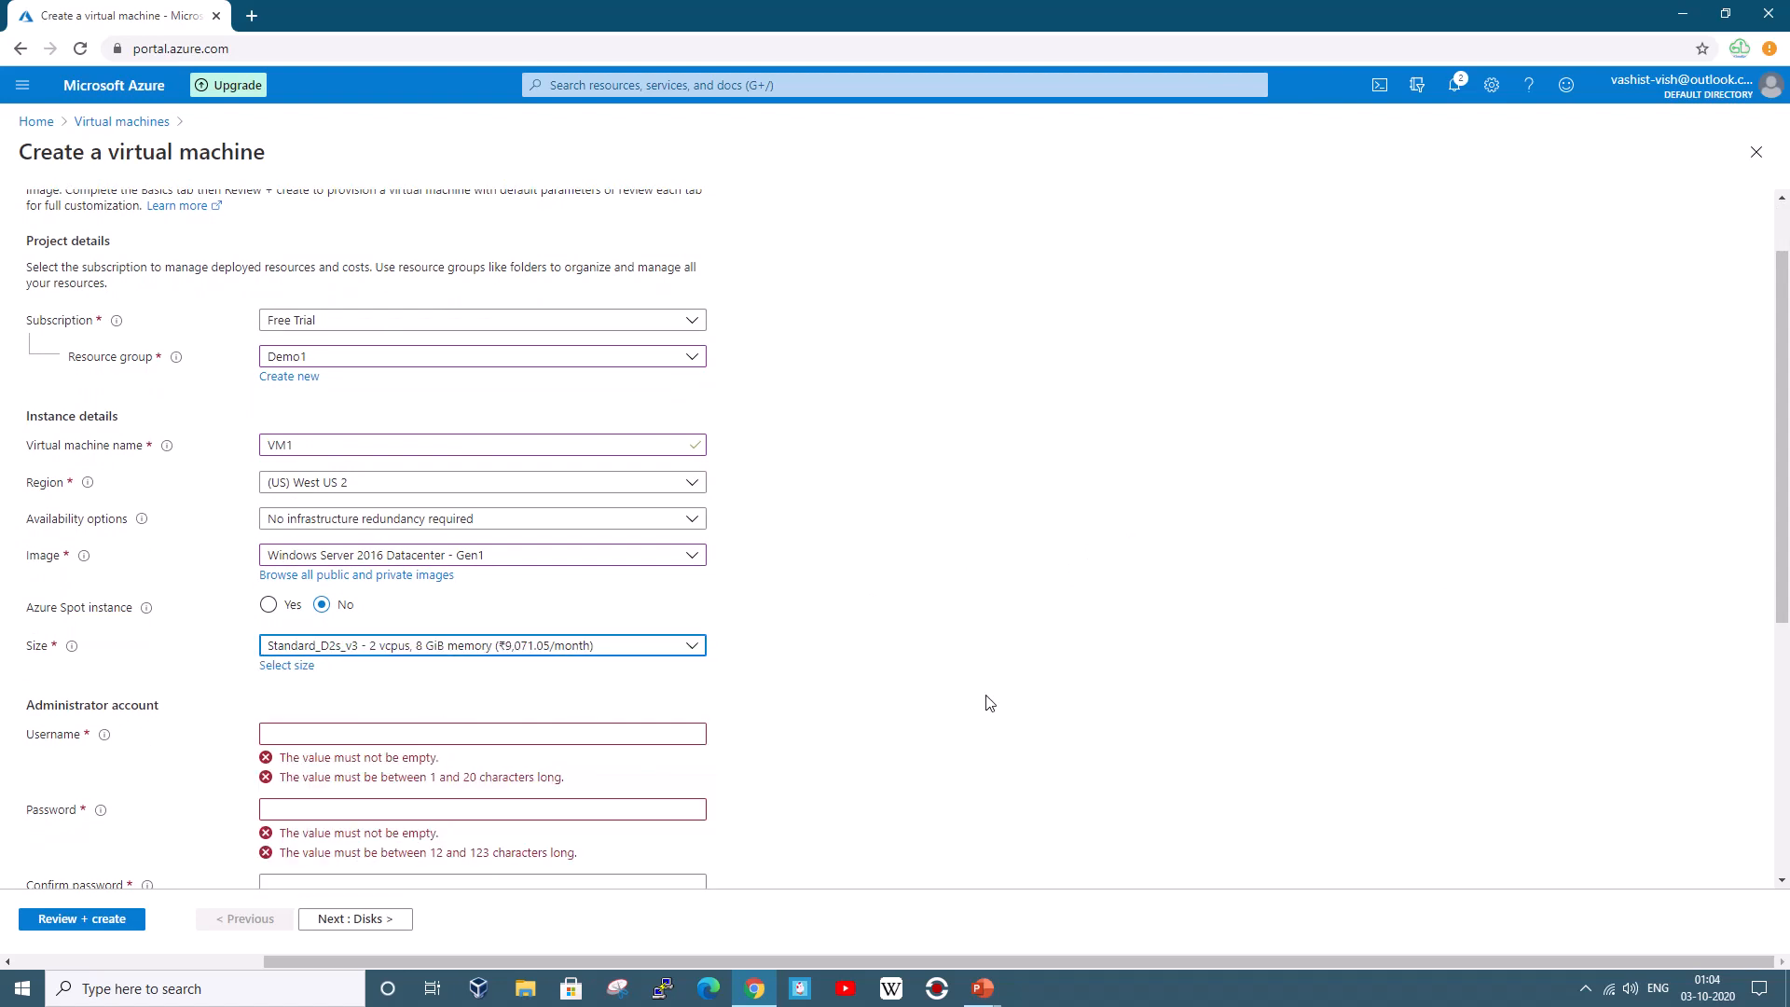
Enter the administrator username and password, then continue to Disks
scroll(1784, 657, down, 2)
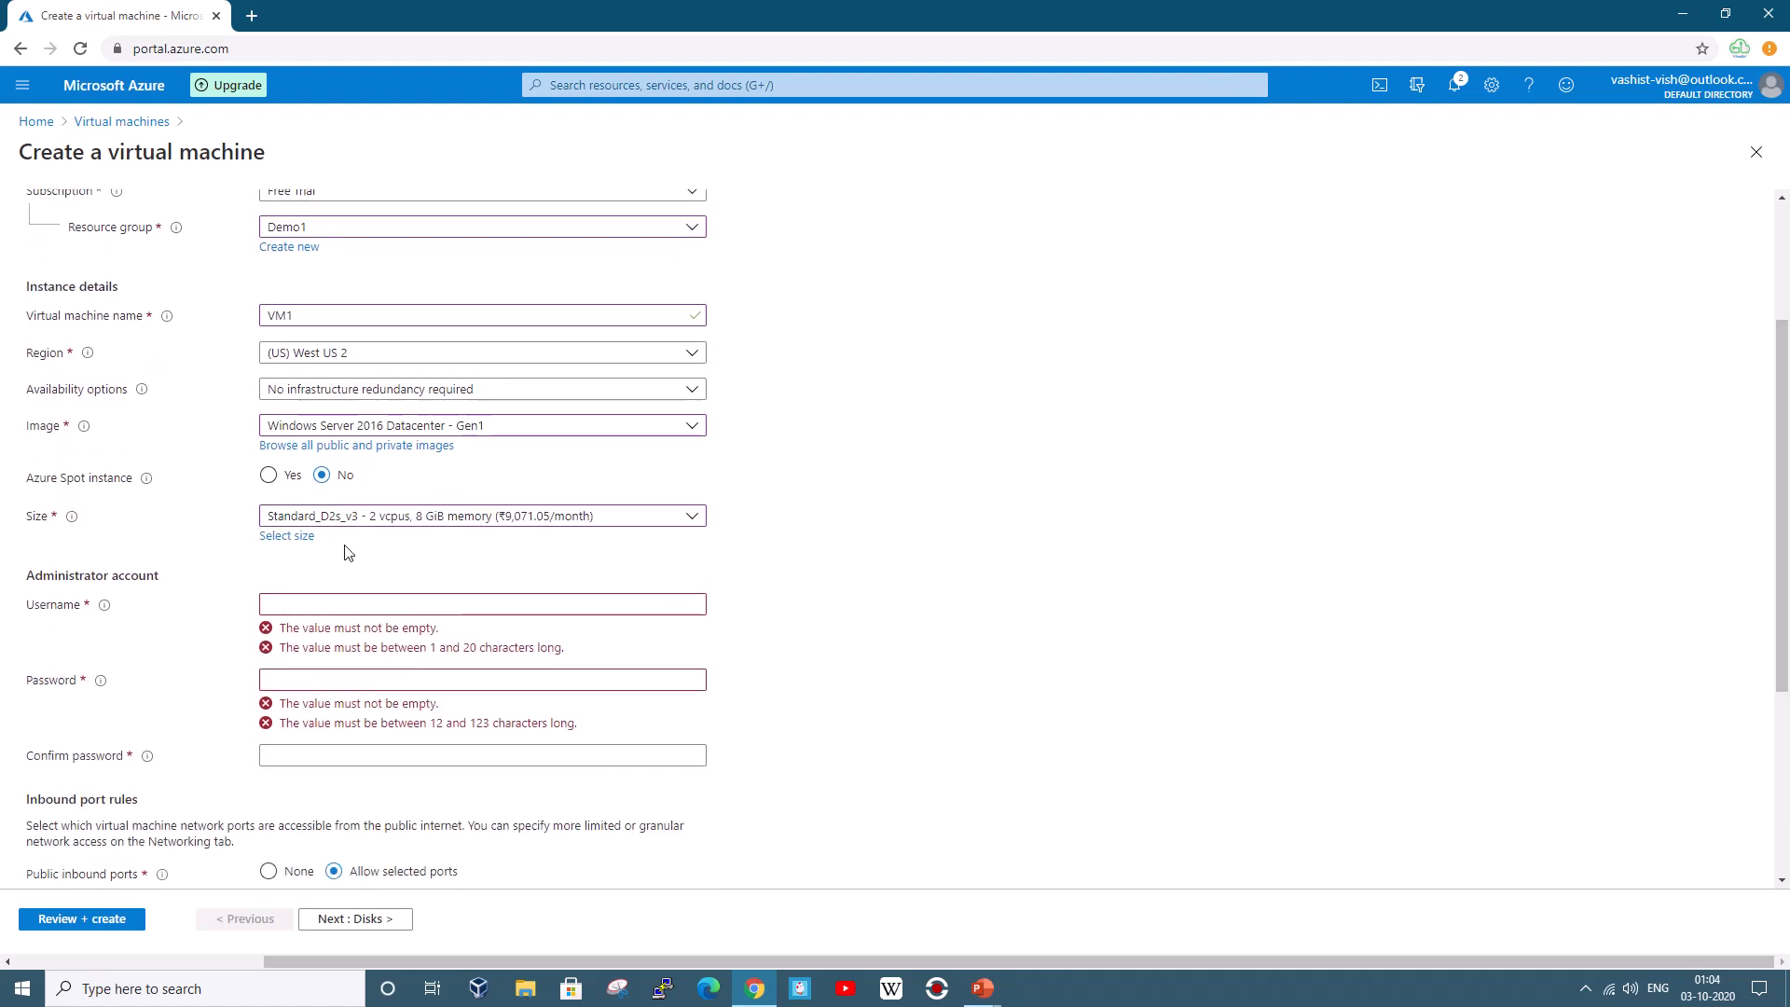
click(318, 602)
text(az)
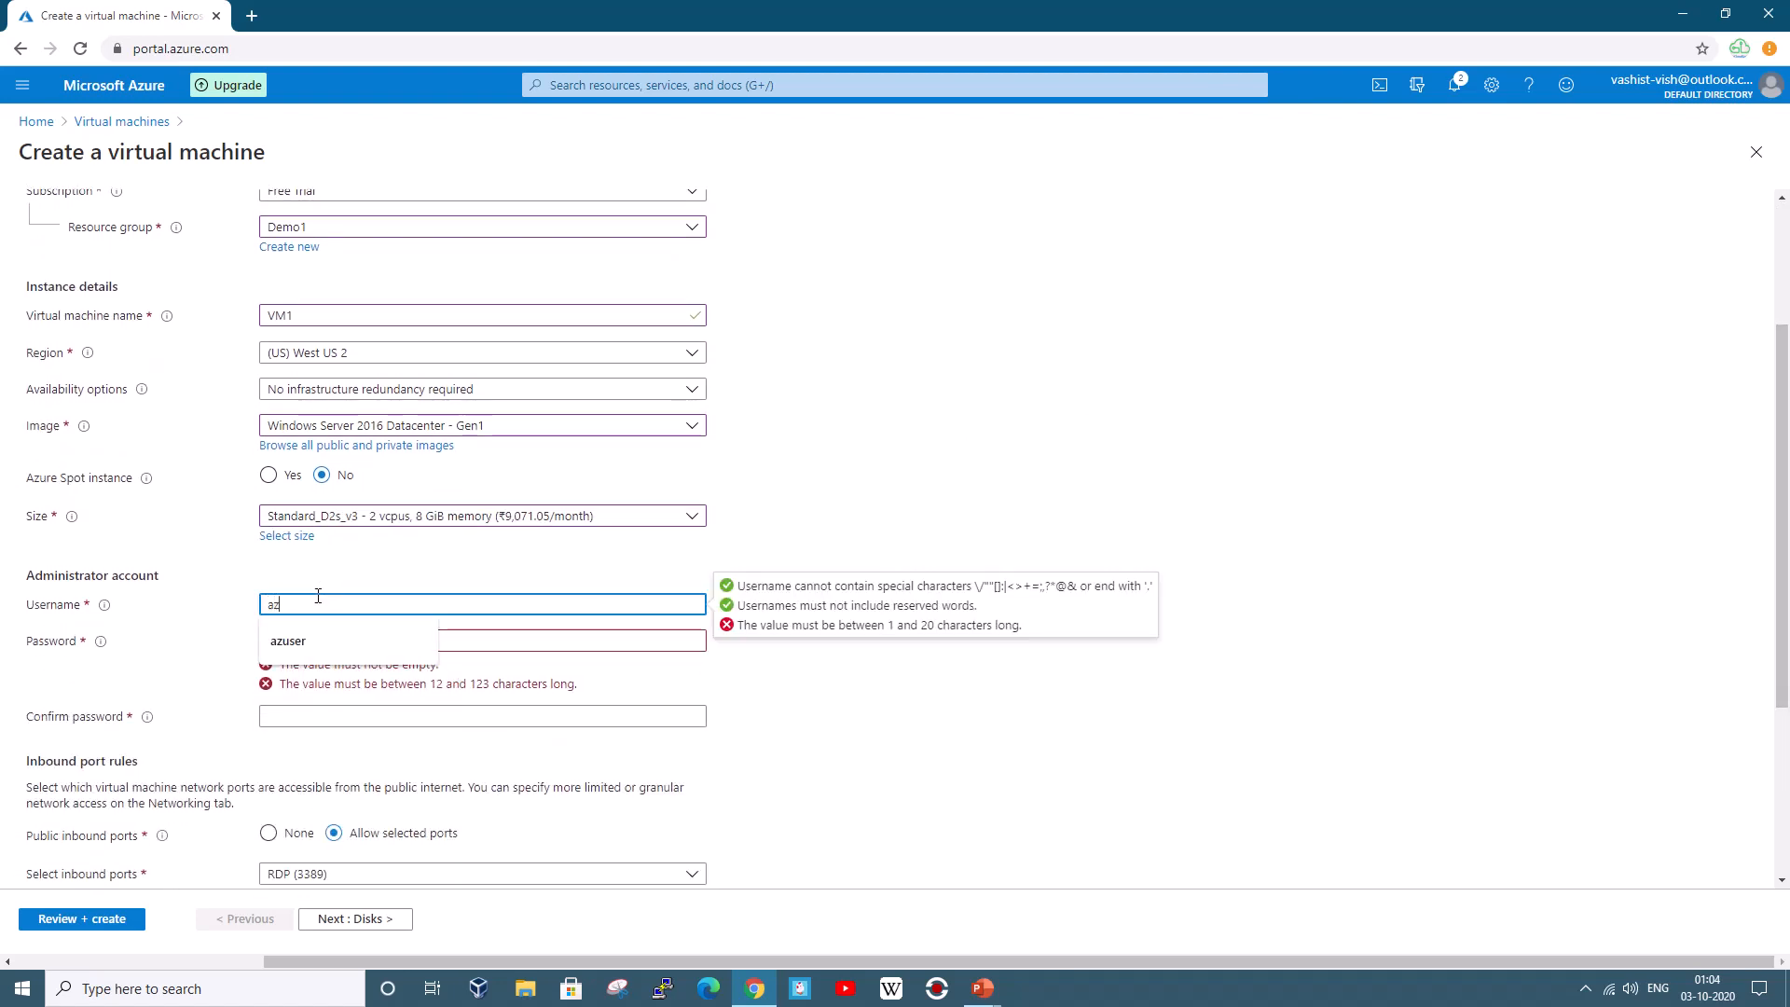
text(-user)
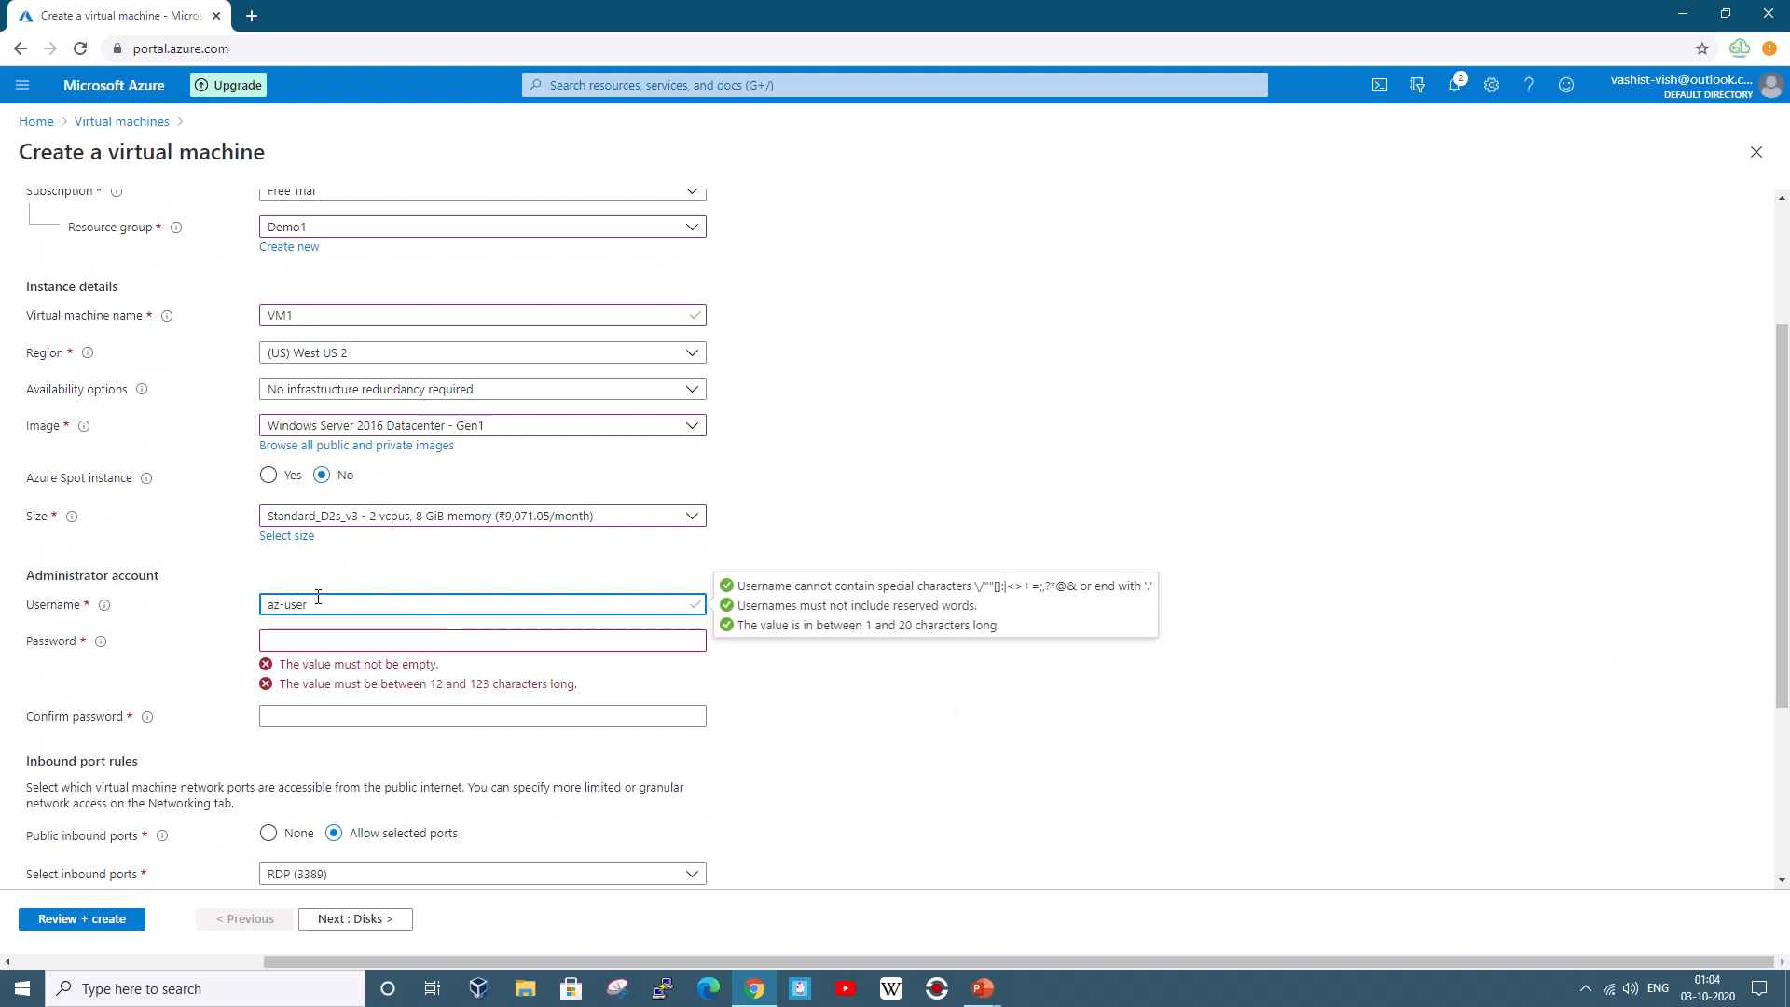
click(303, 641)
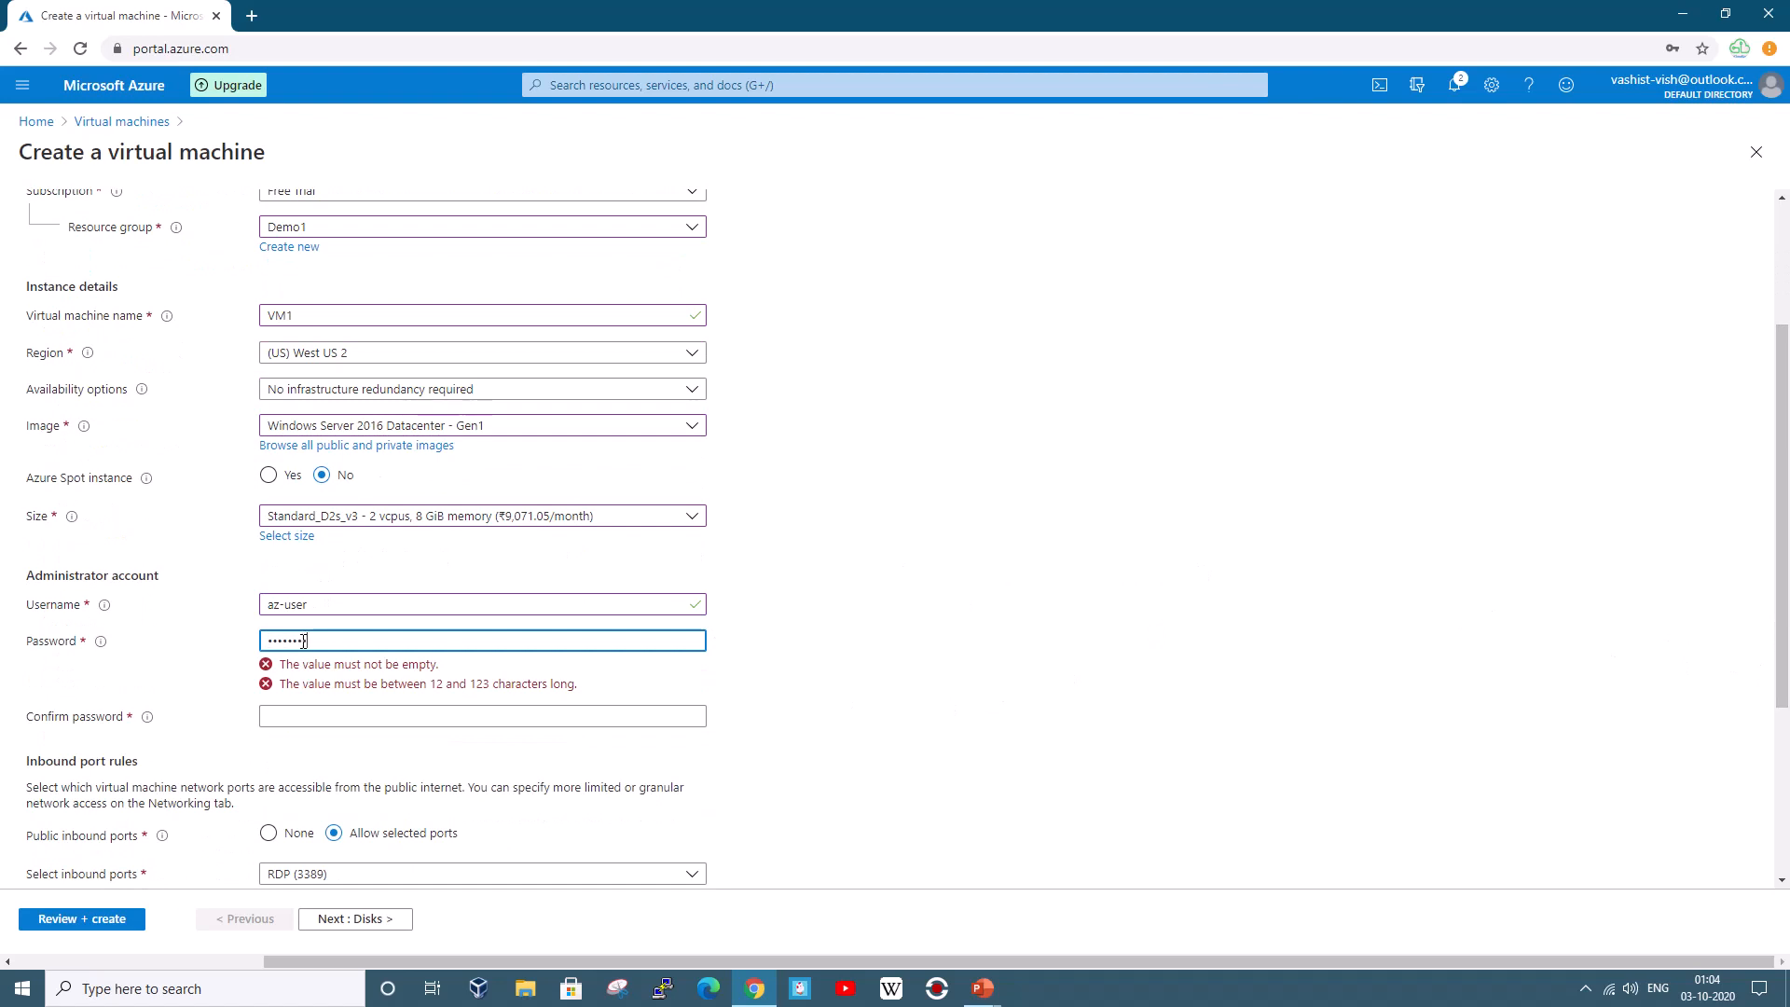
key(Tab)
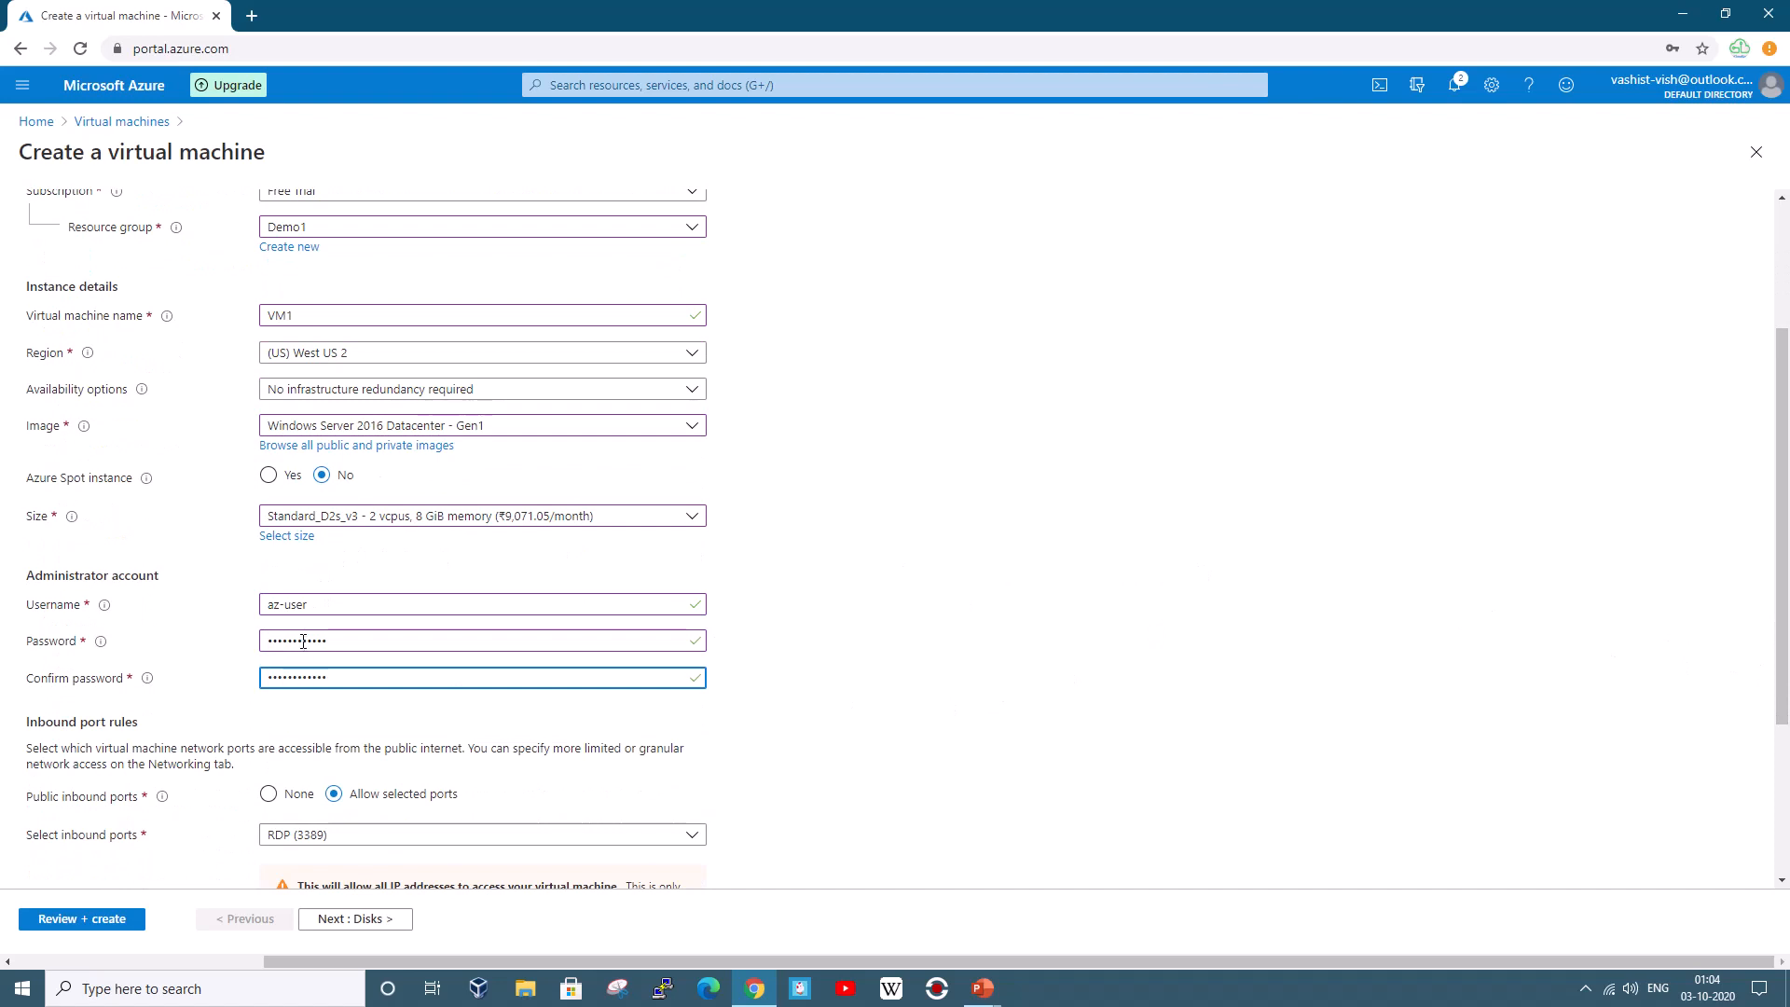
drag(1778, 652, 1787, 746)
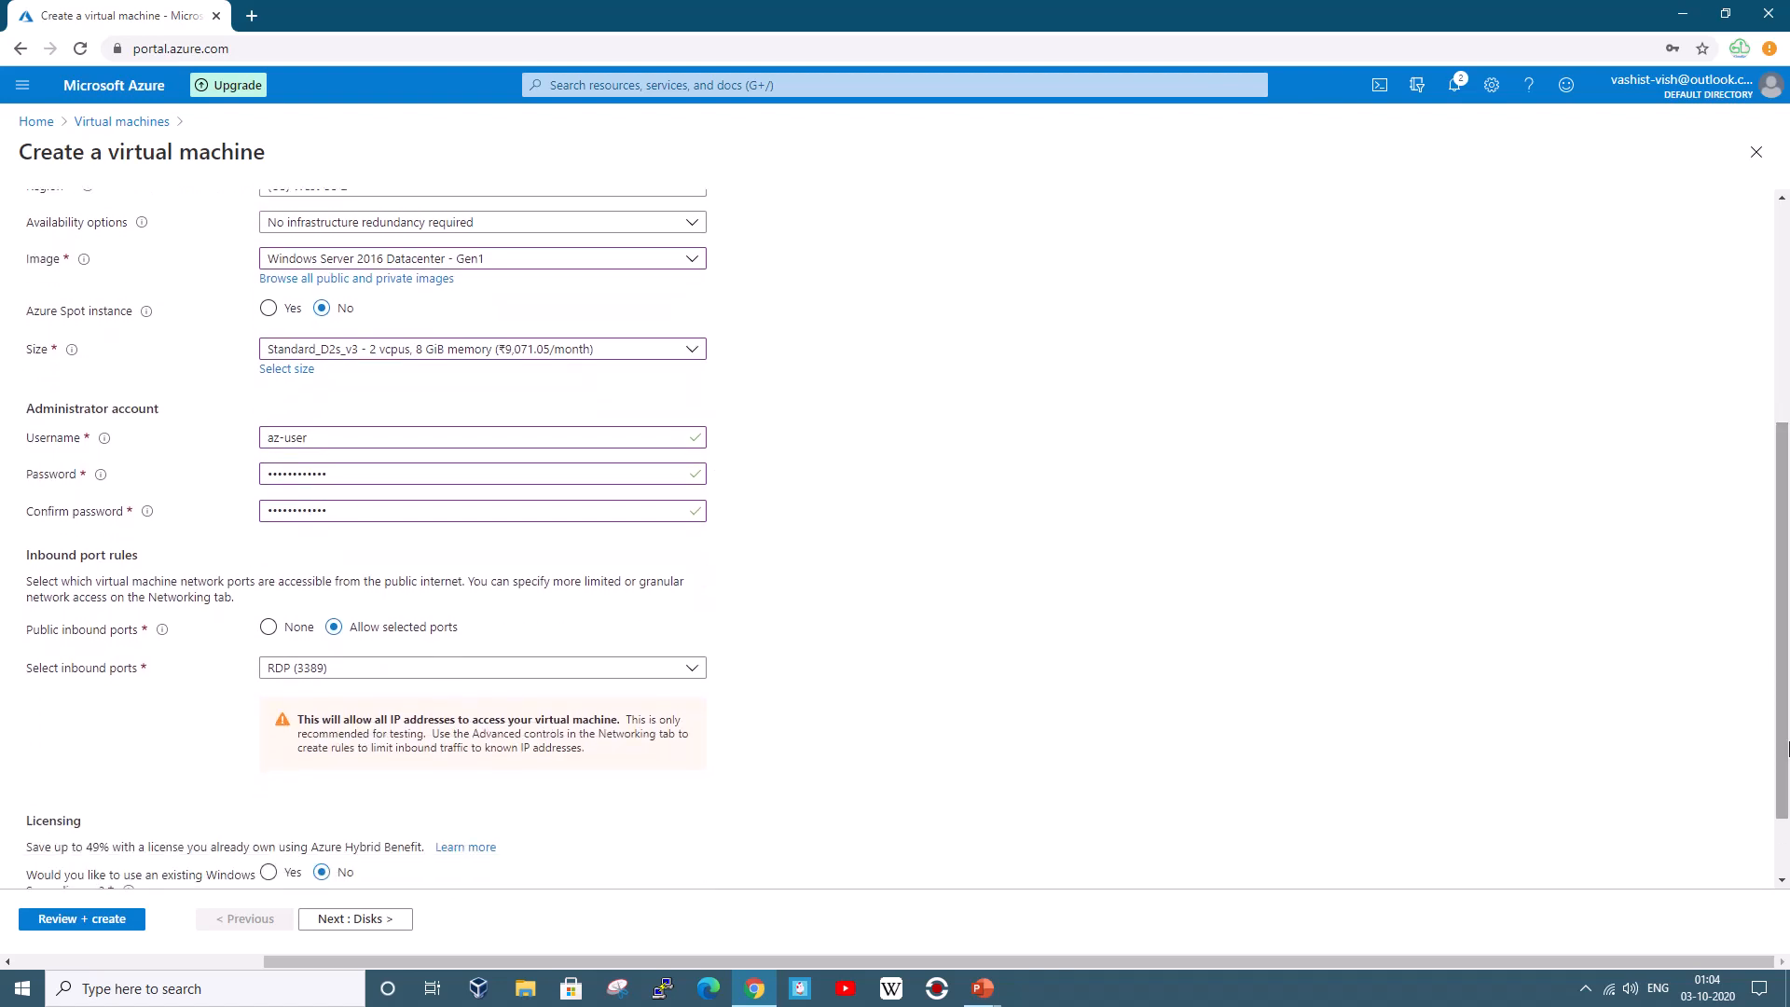
scroll(1782, 687, down, 1)
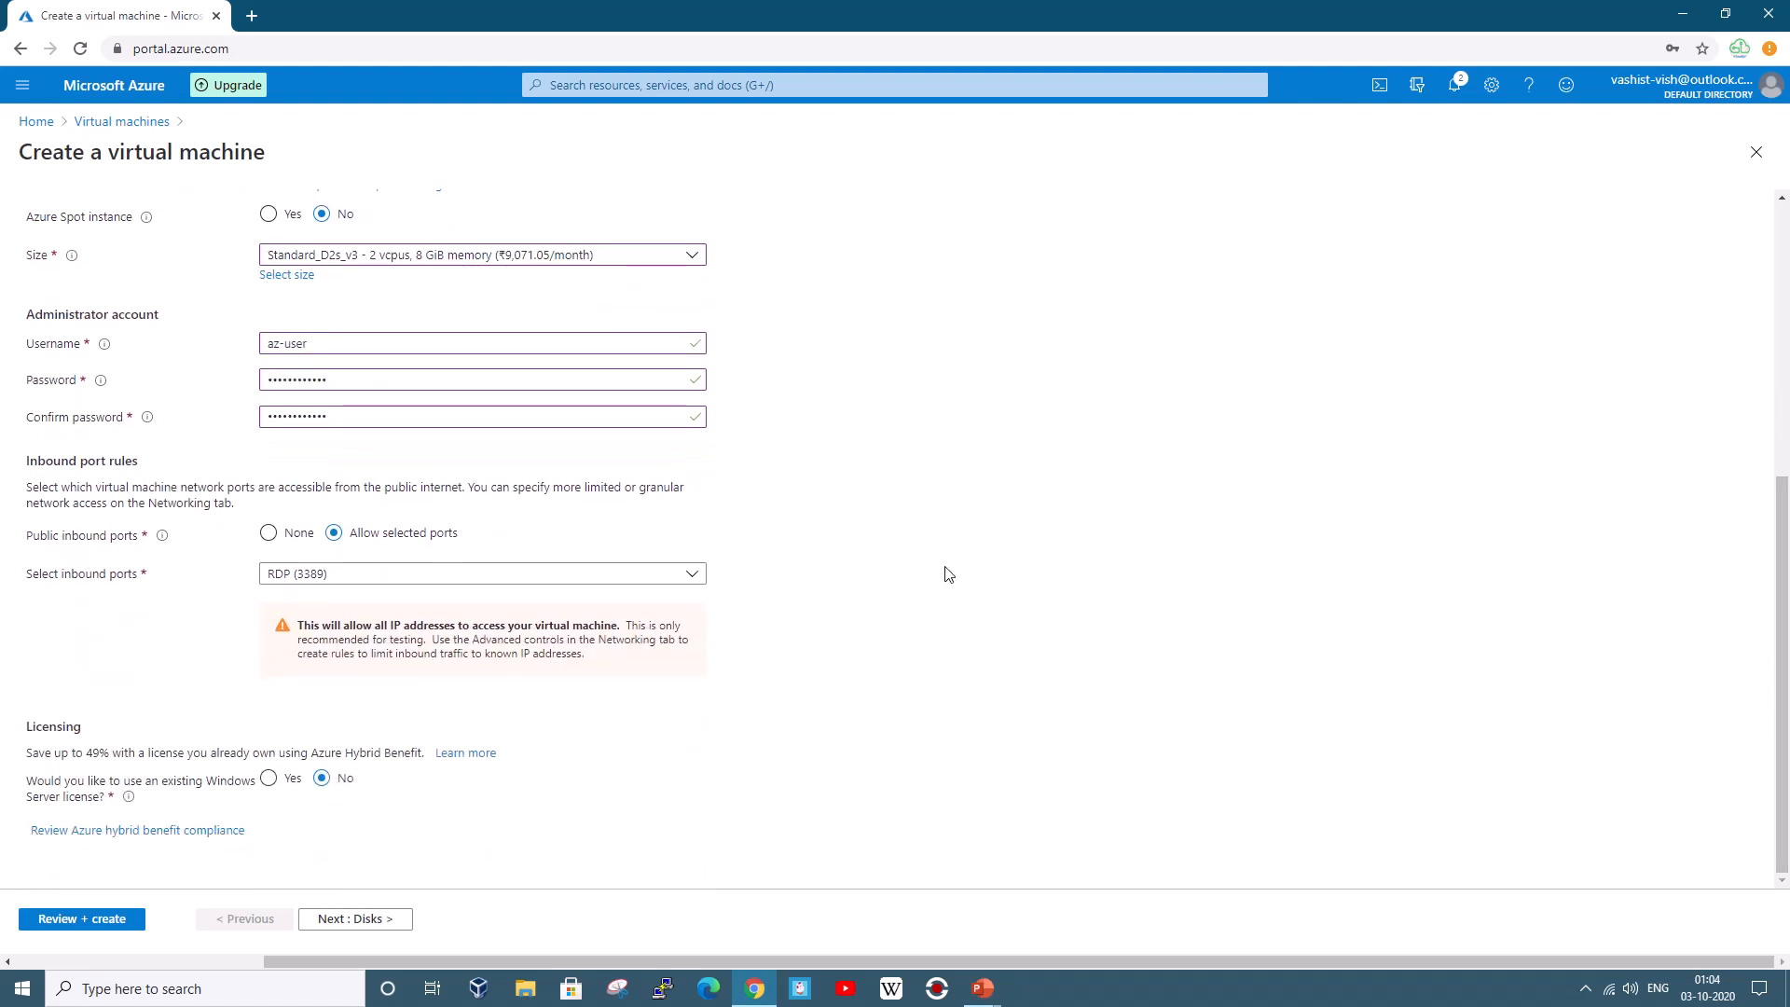
click(369, 921)
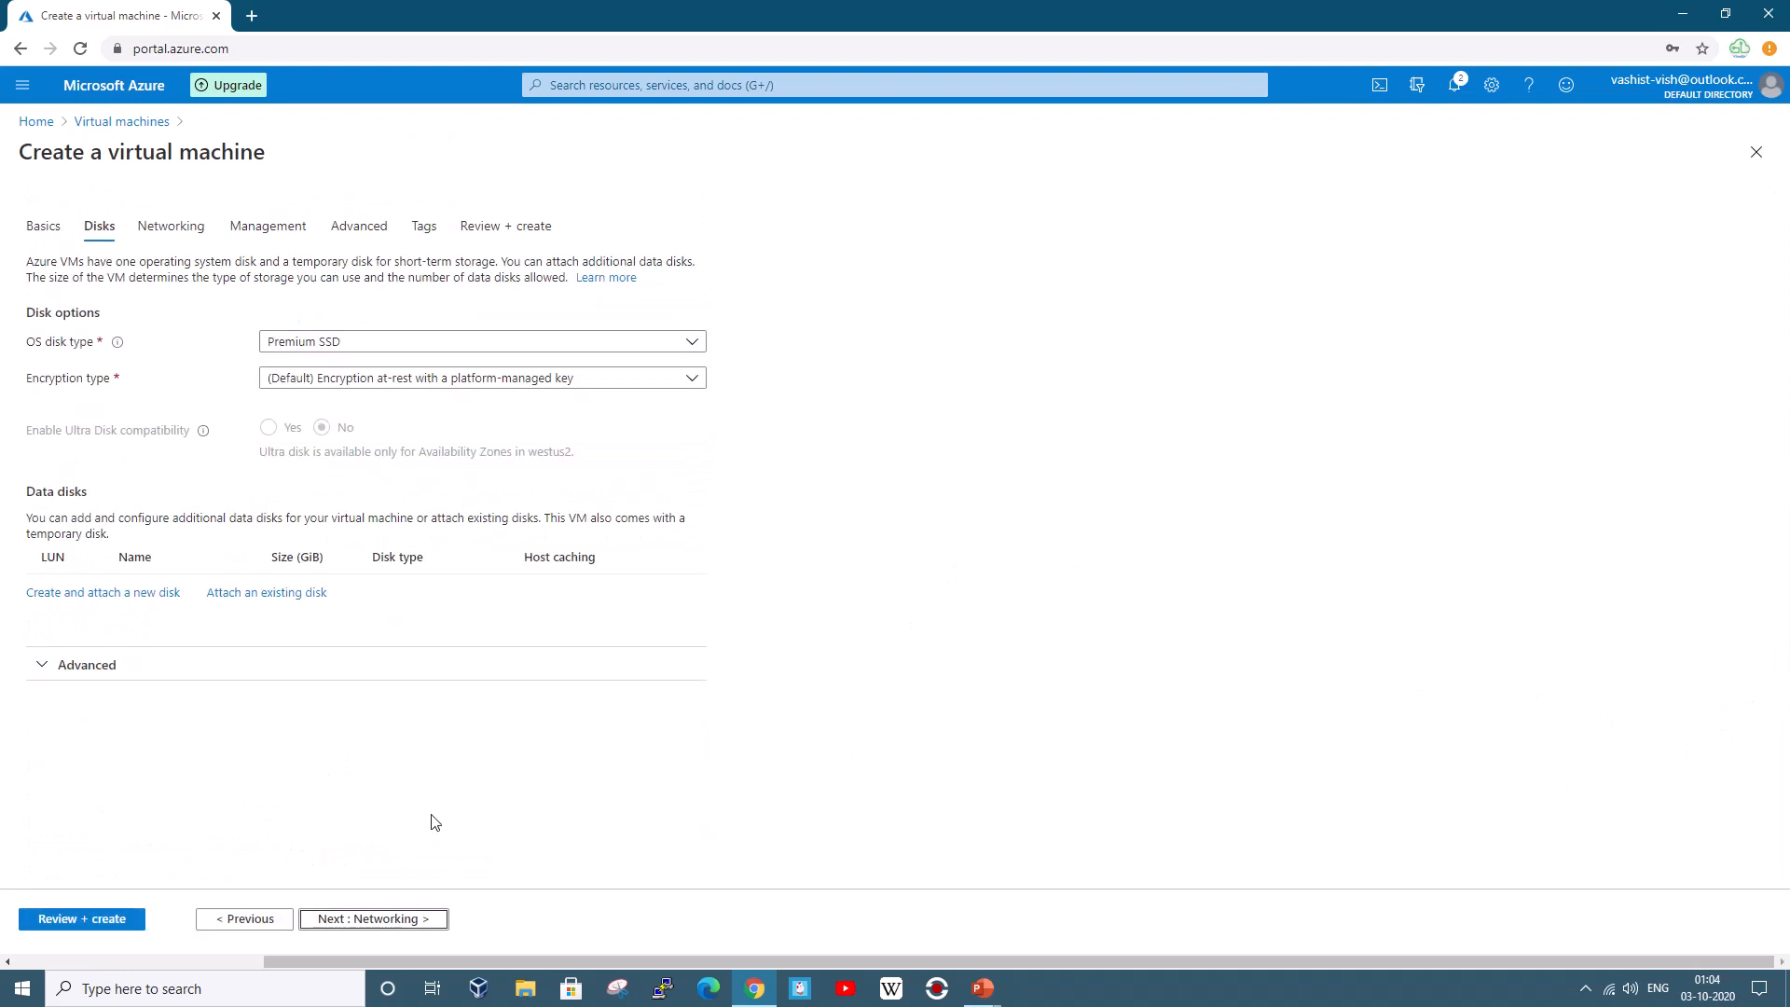
Connect VM1 to HQVnet's Sub1 subnet (10.0.1.0/24), keeping RDP 3389 allowed
click(401, 919)
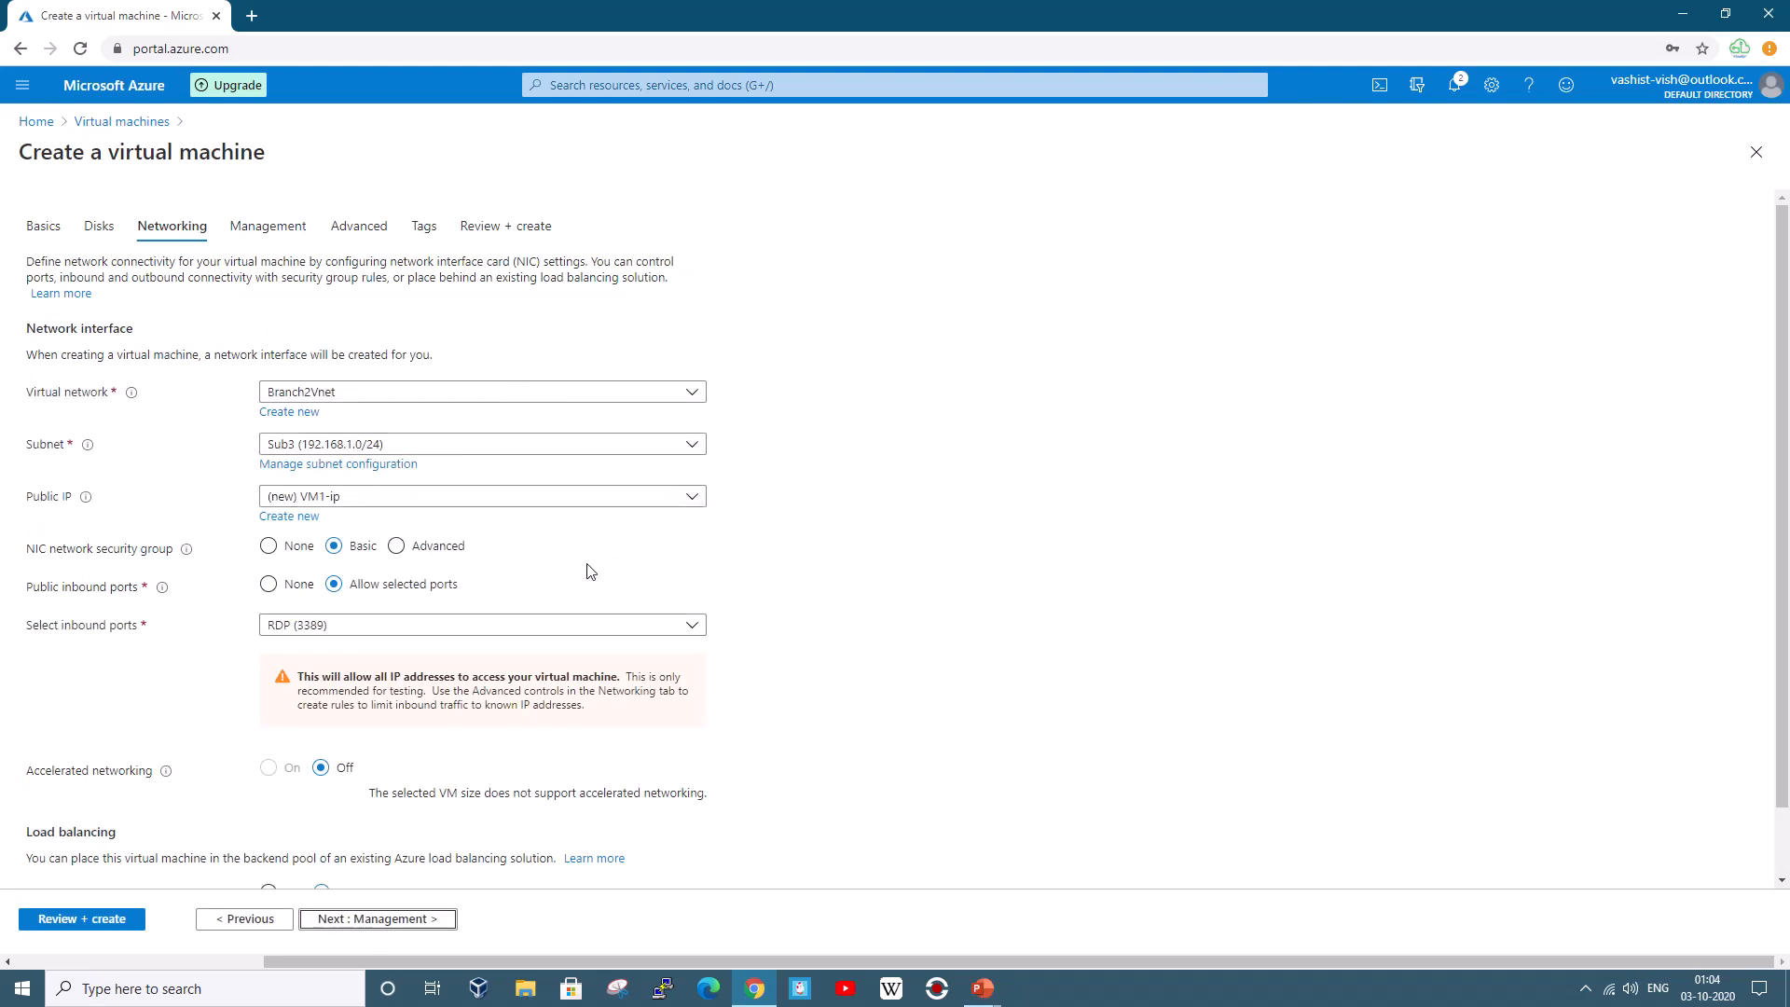
click(353, 403)
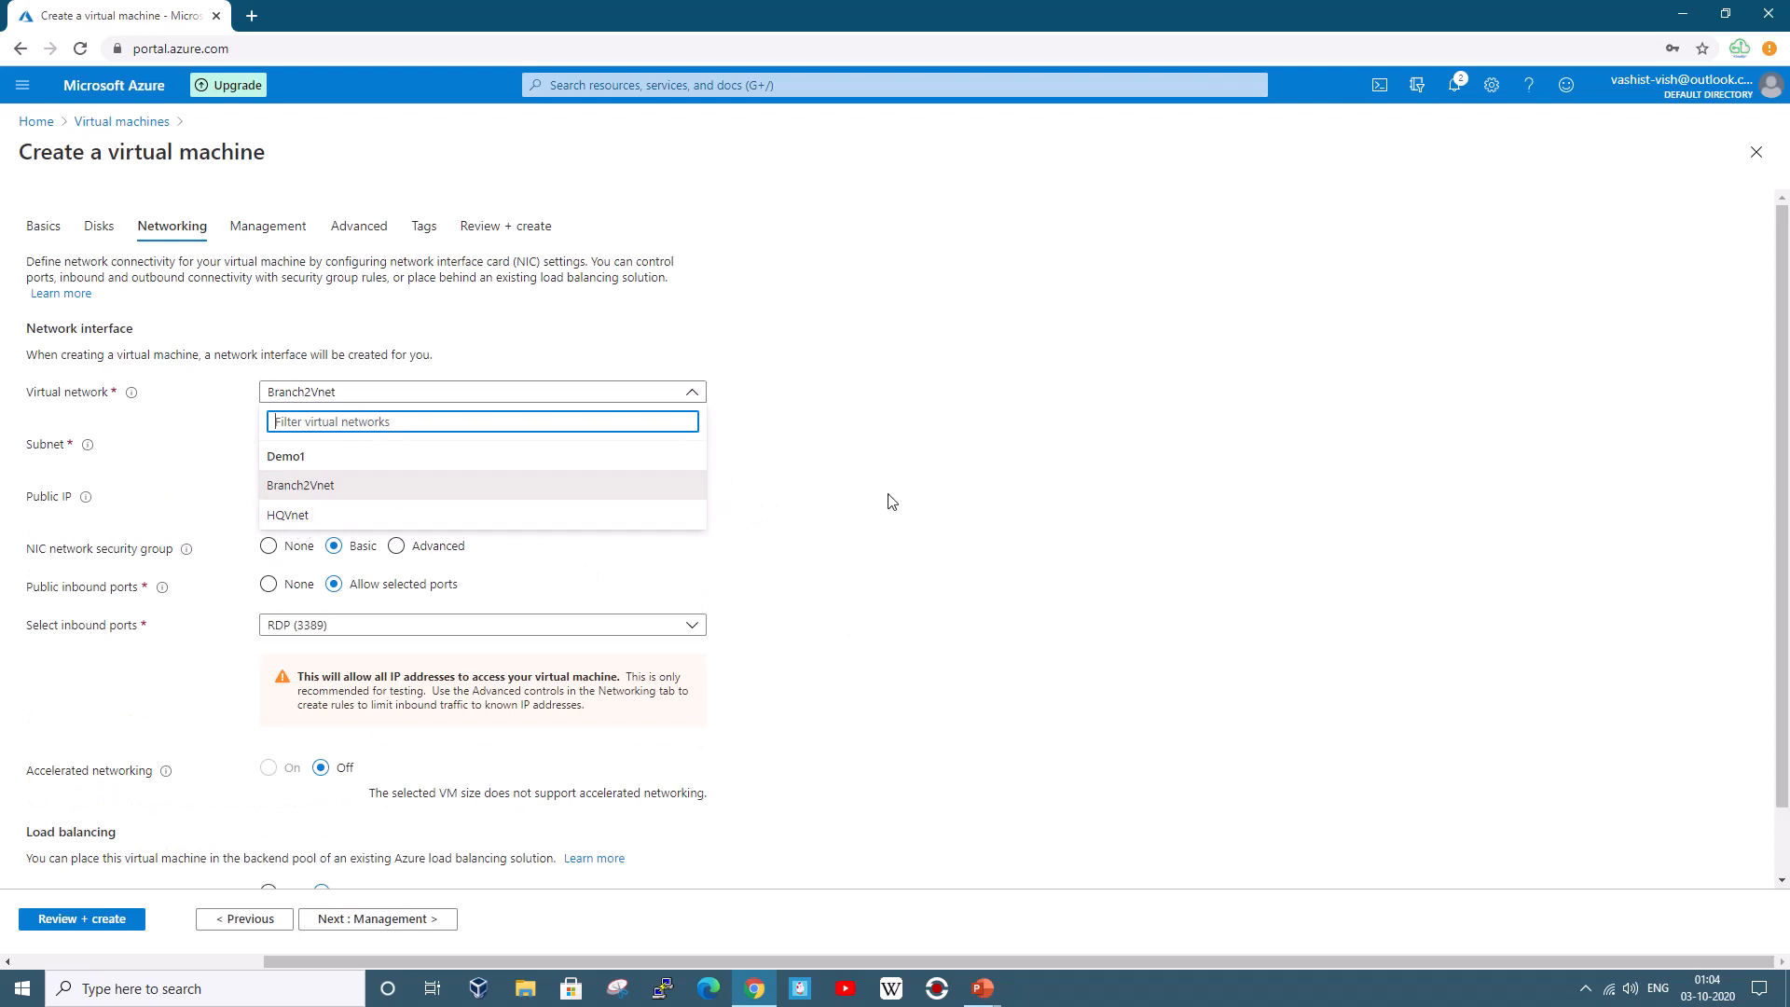
click(345, 514)
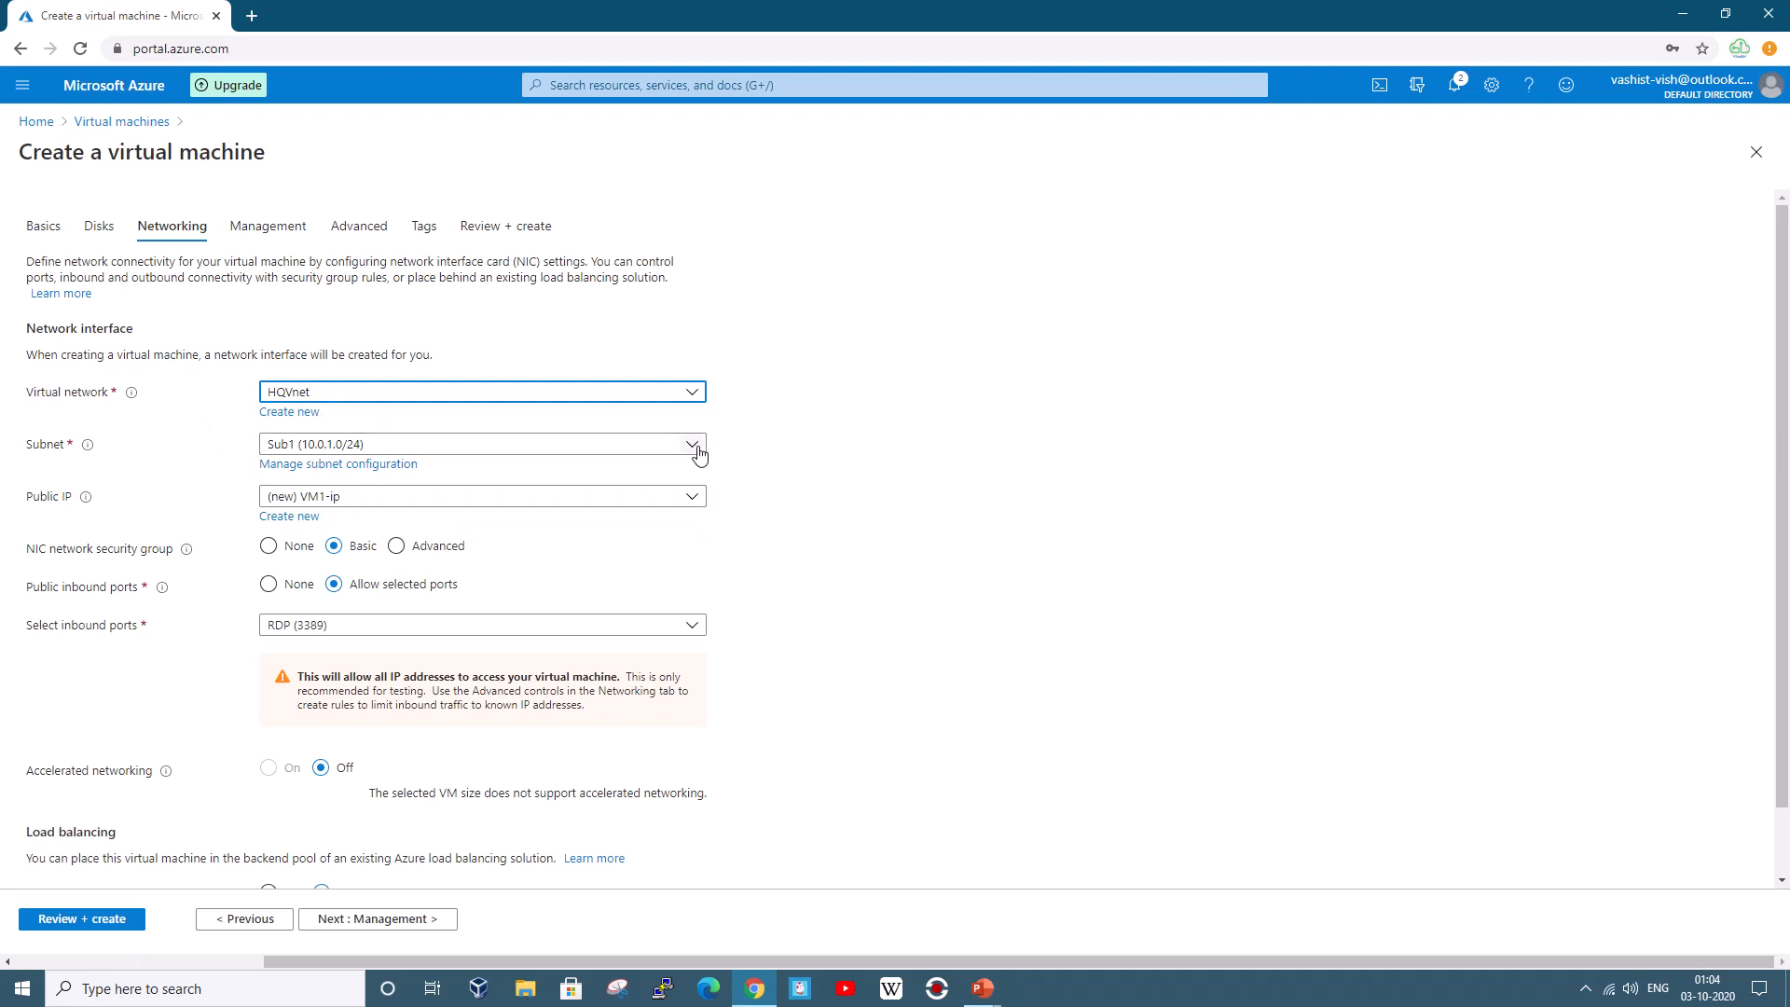
click(630, 444)
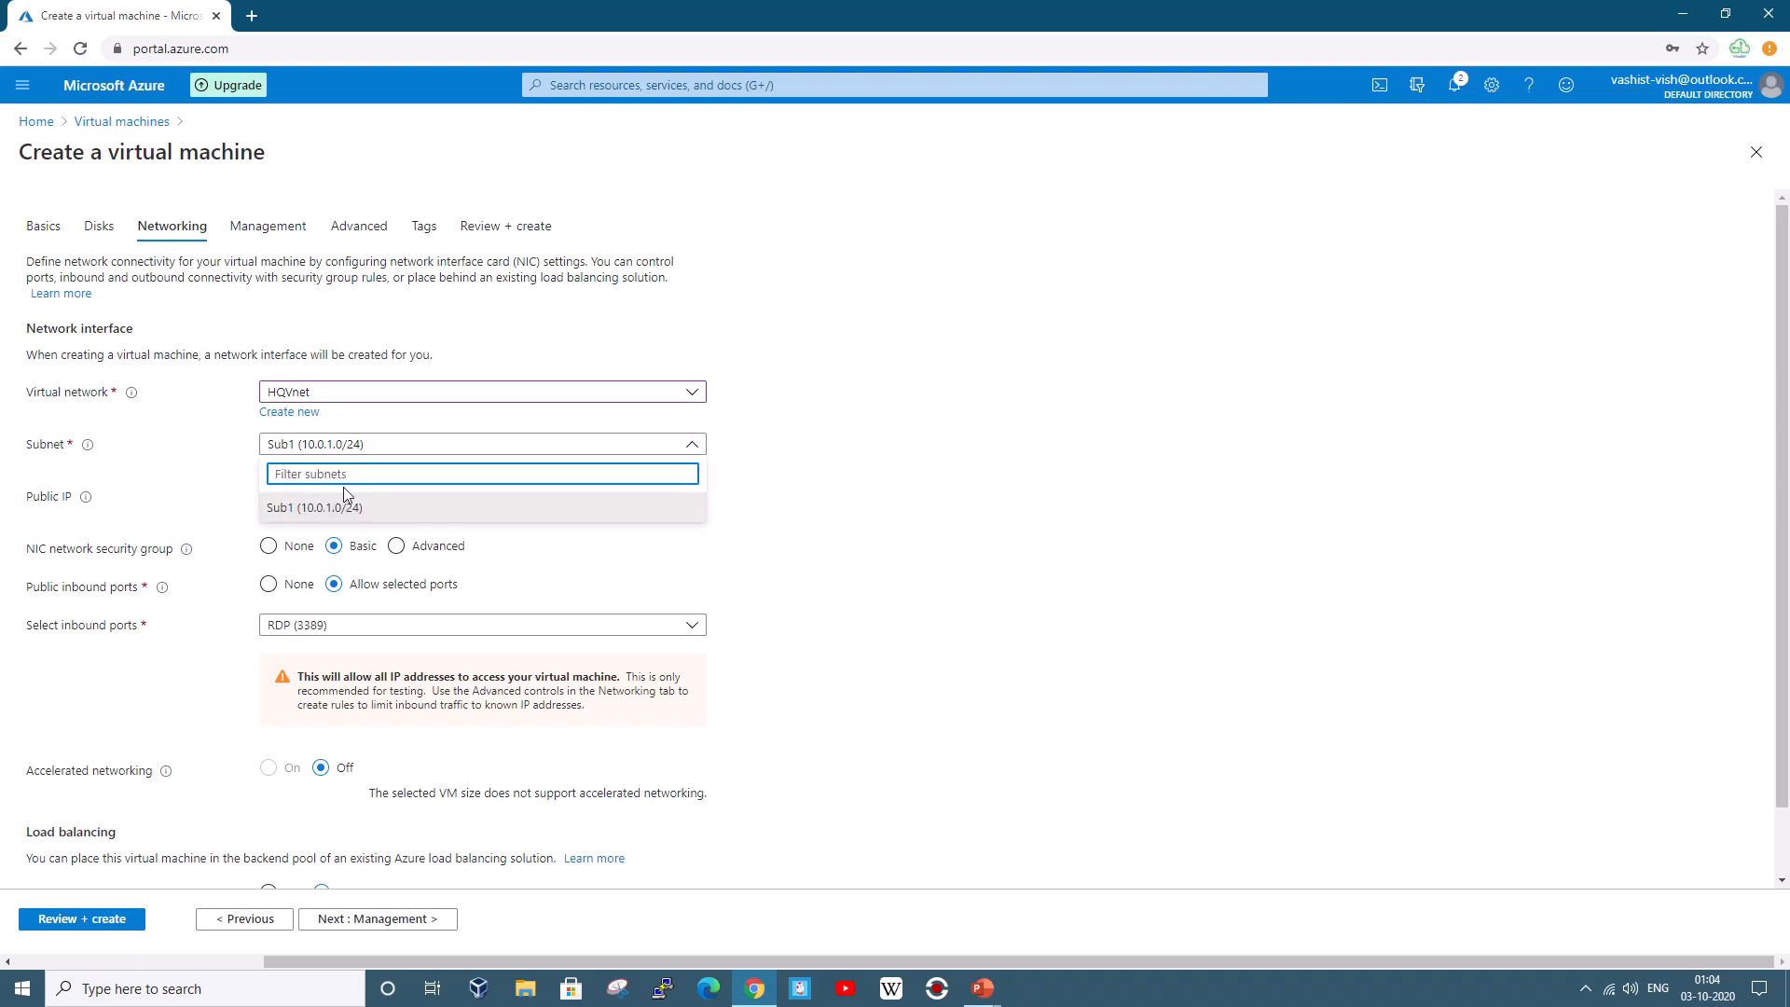
click(845, 516)
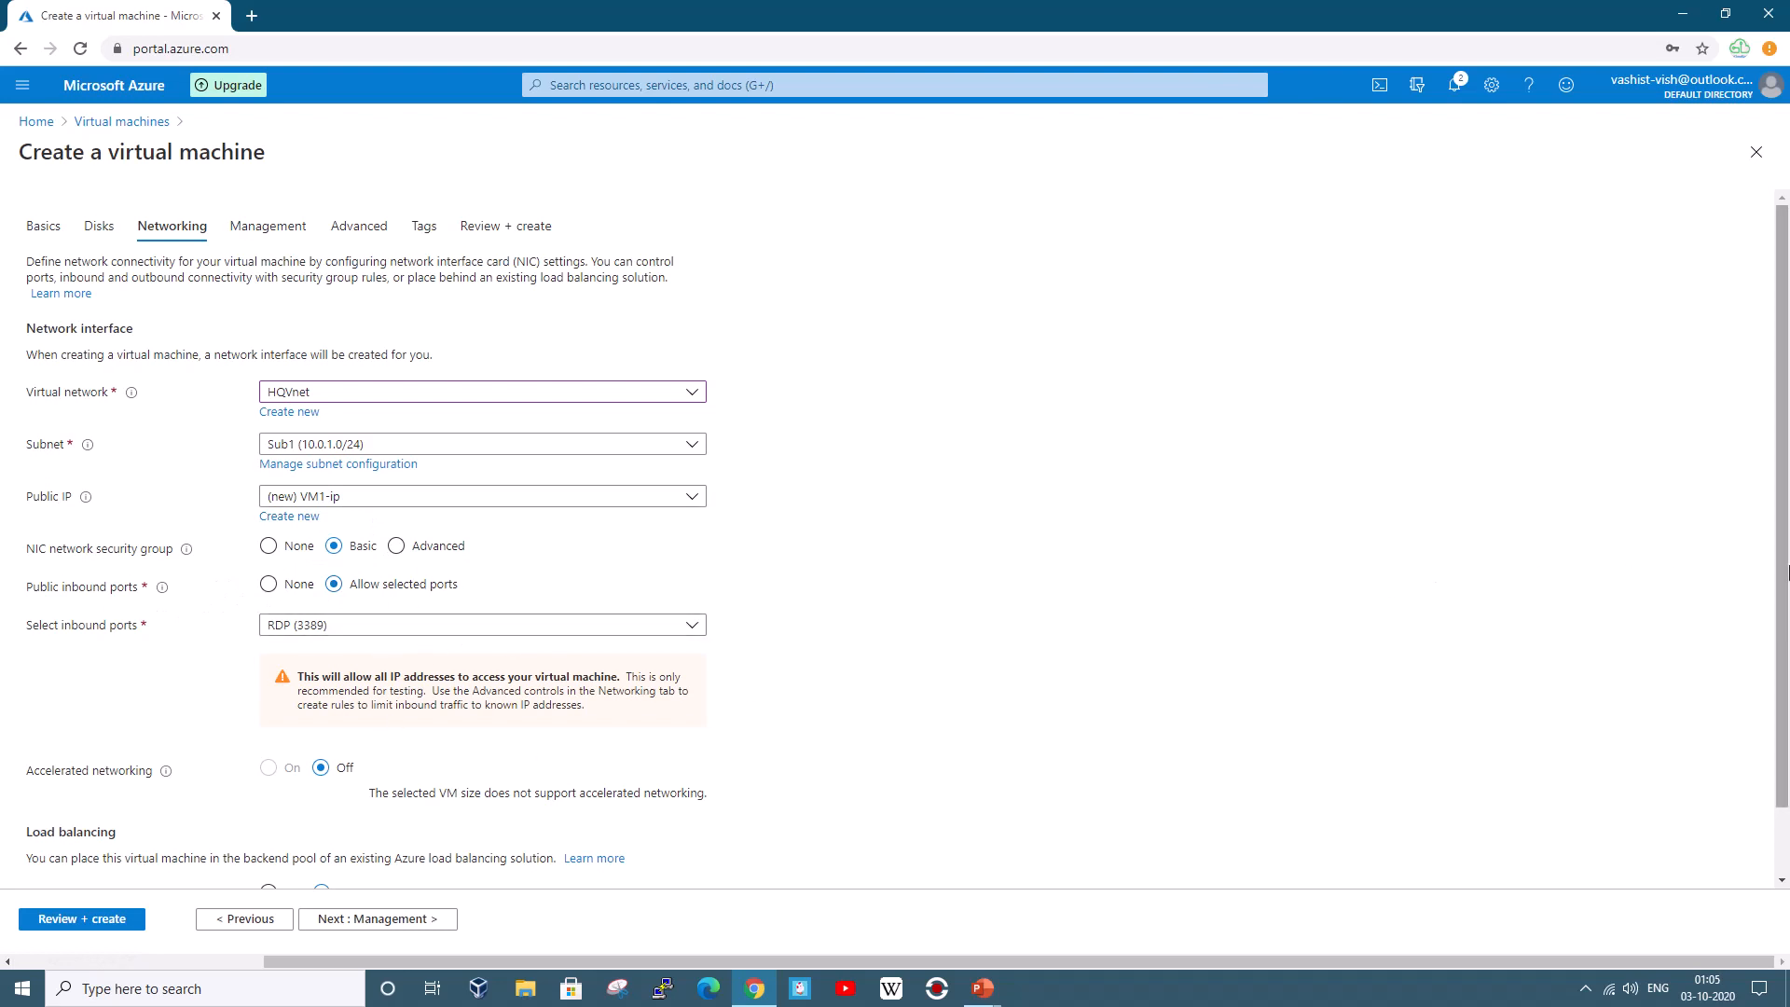
scroll(1780, 575, down, 1)
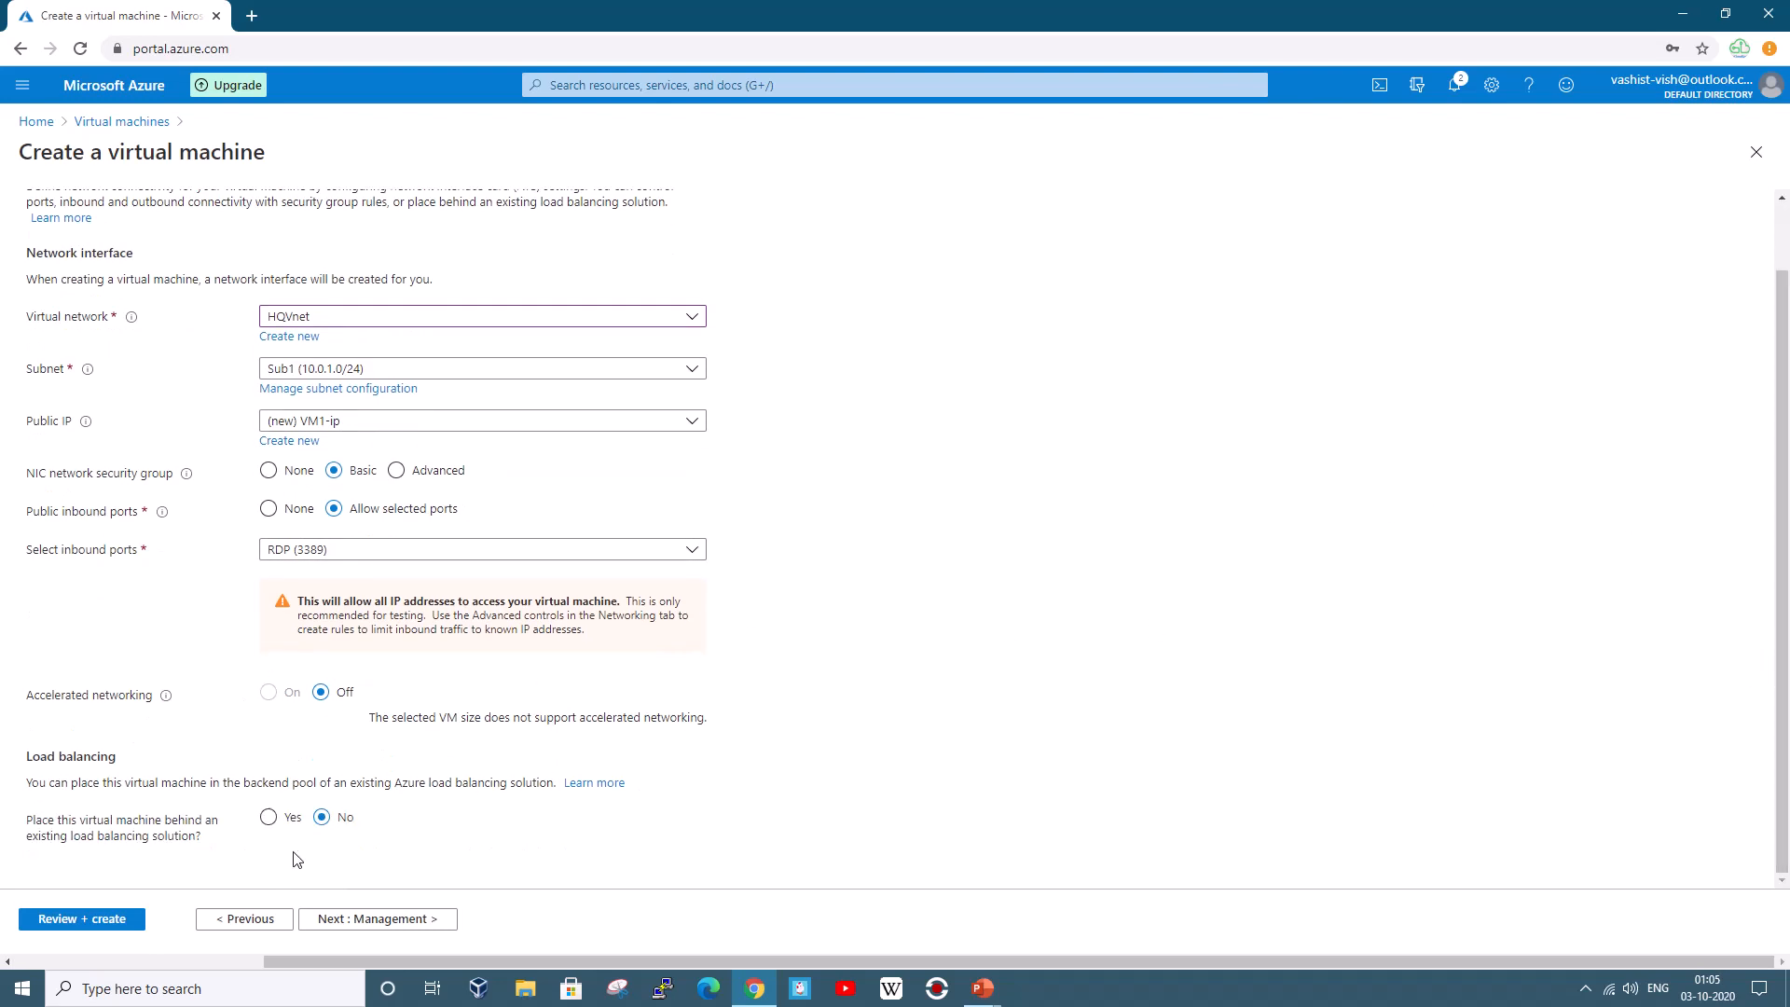
click(340, 922)
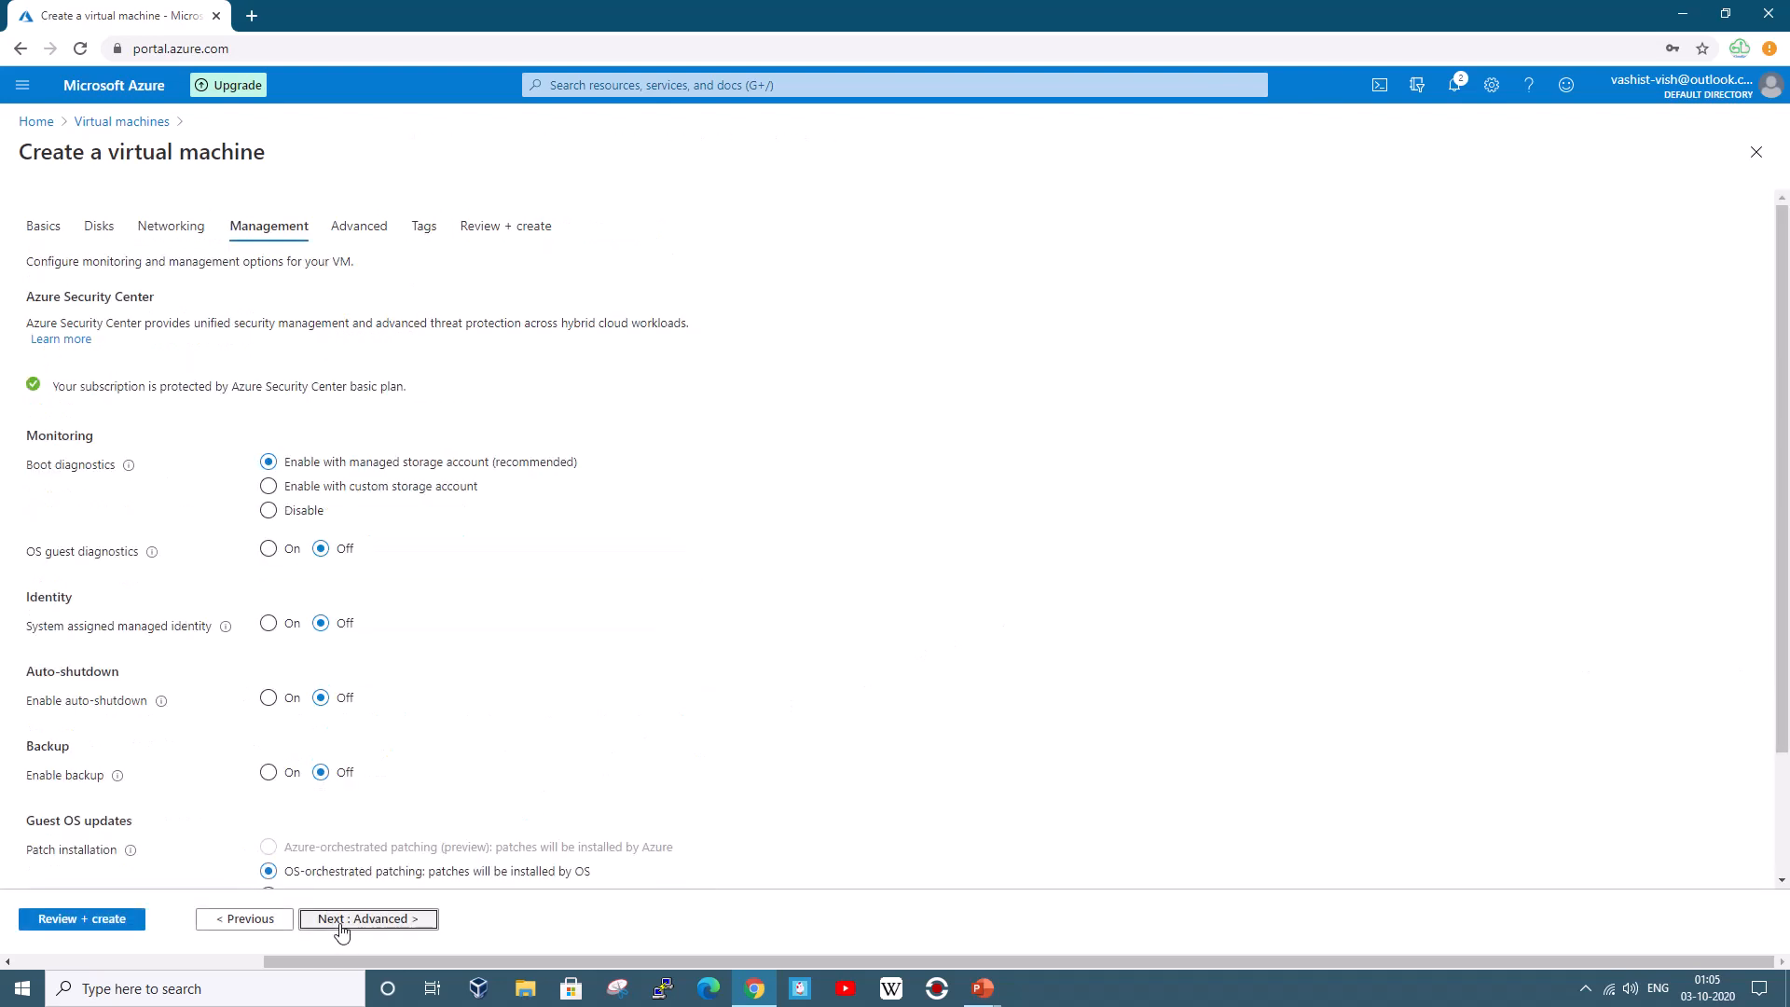
Disable boot diagnostics and advance past Advanced and Tags to Review + create
click(268, 511)
scroll(467, 552, down, 3)
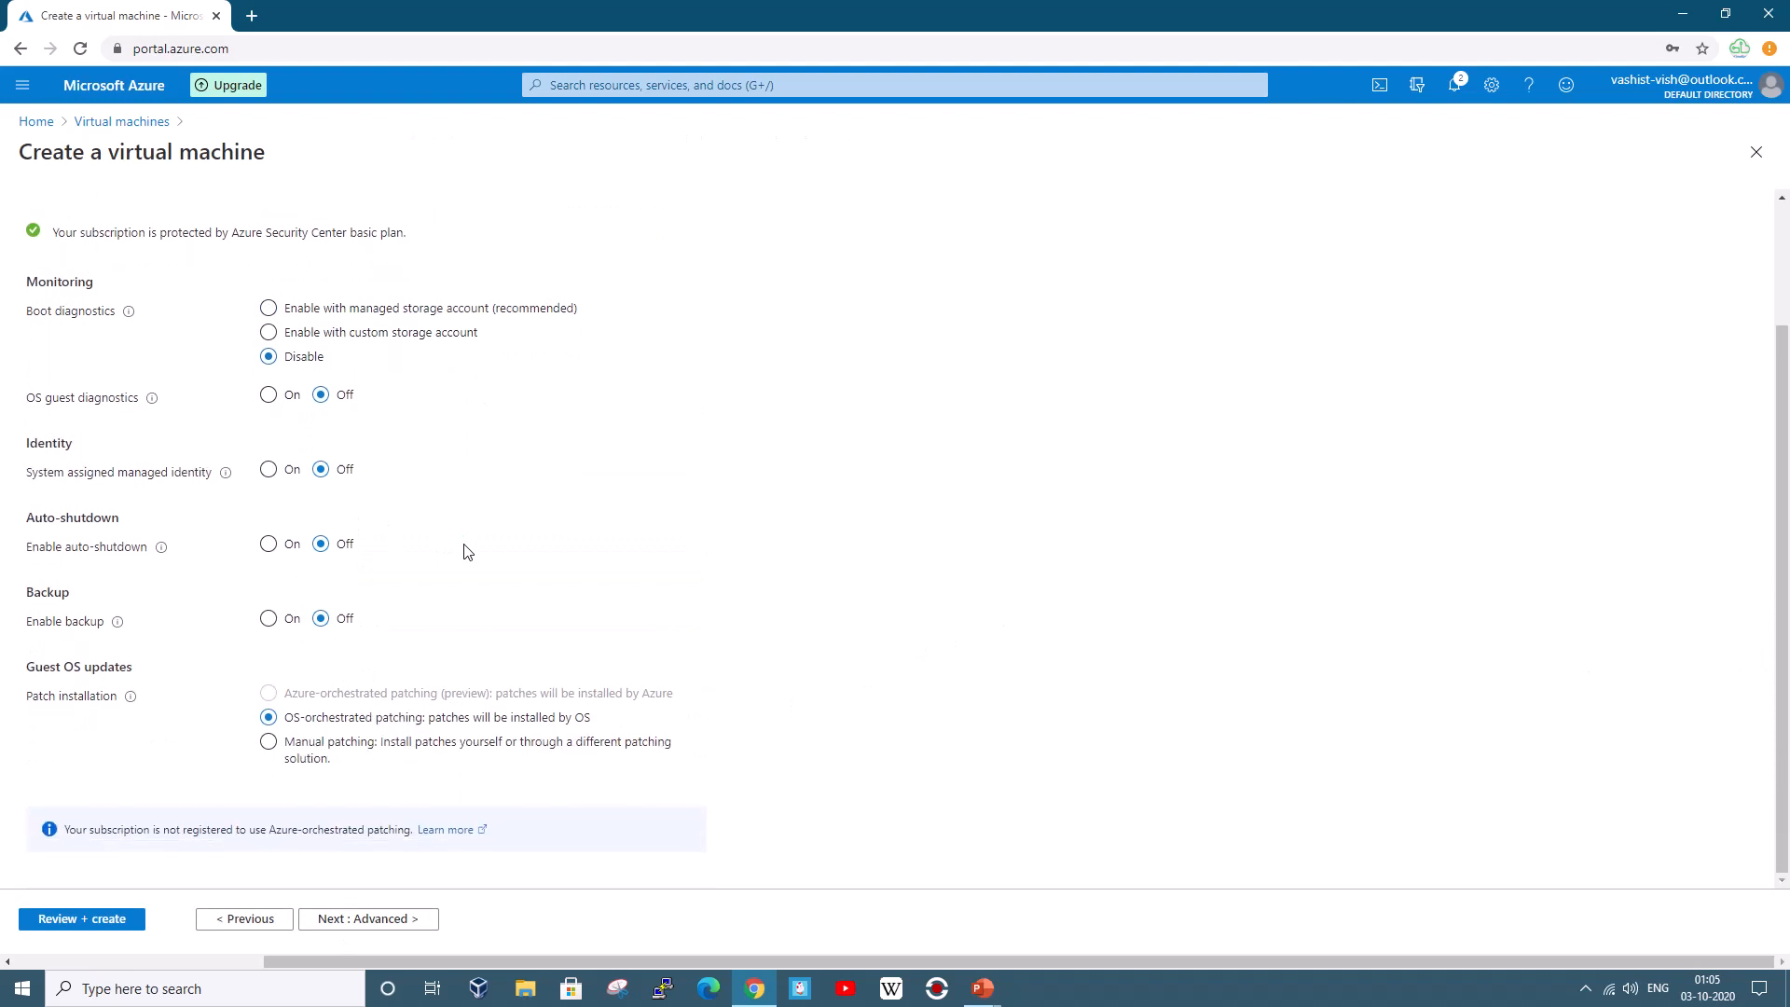
click(410, 919)
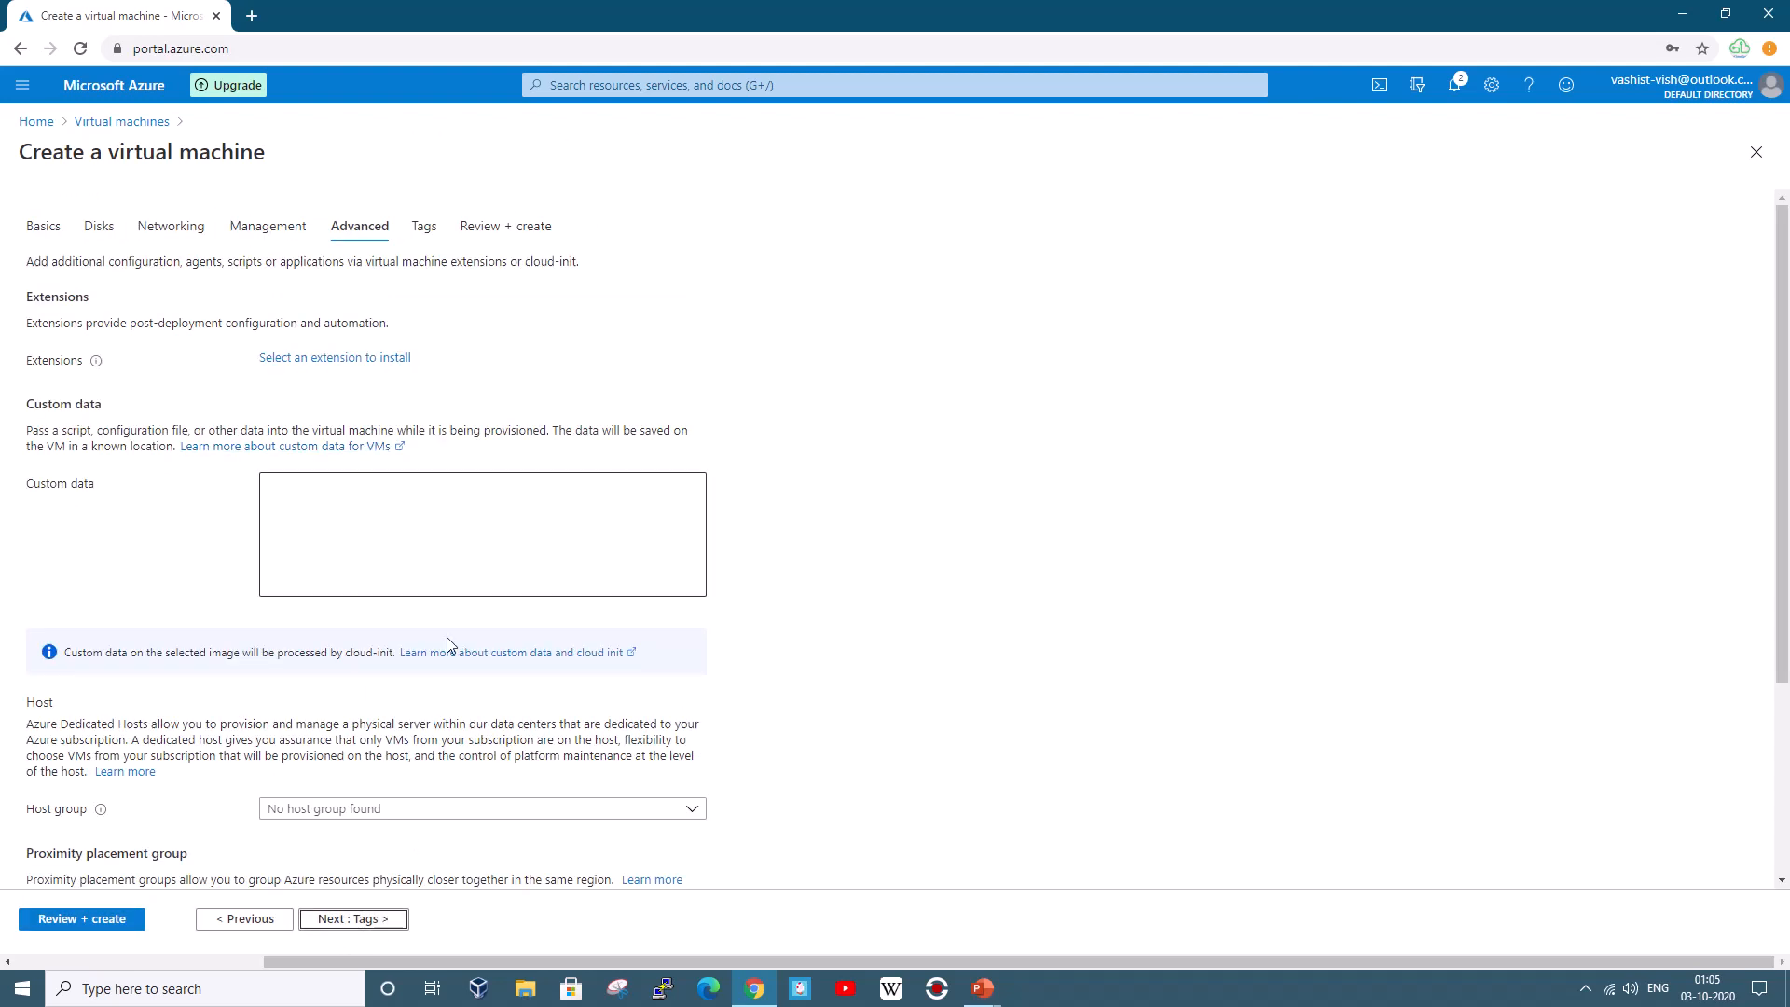
click(352, 919)
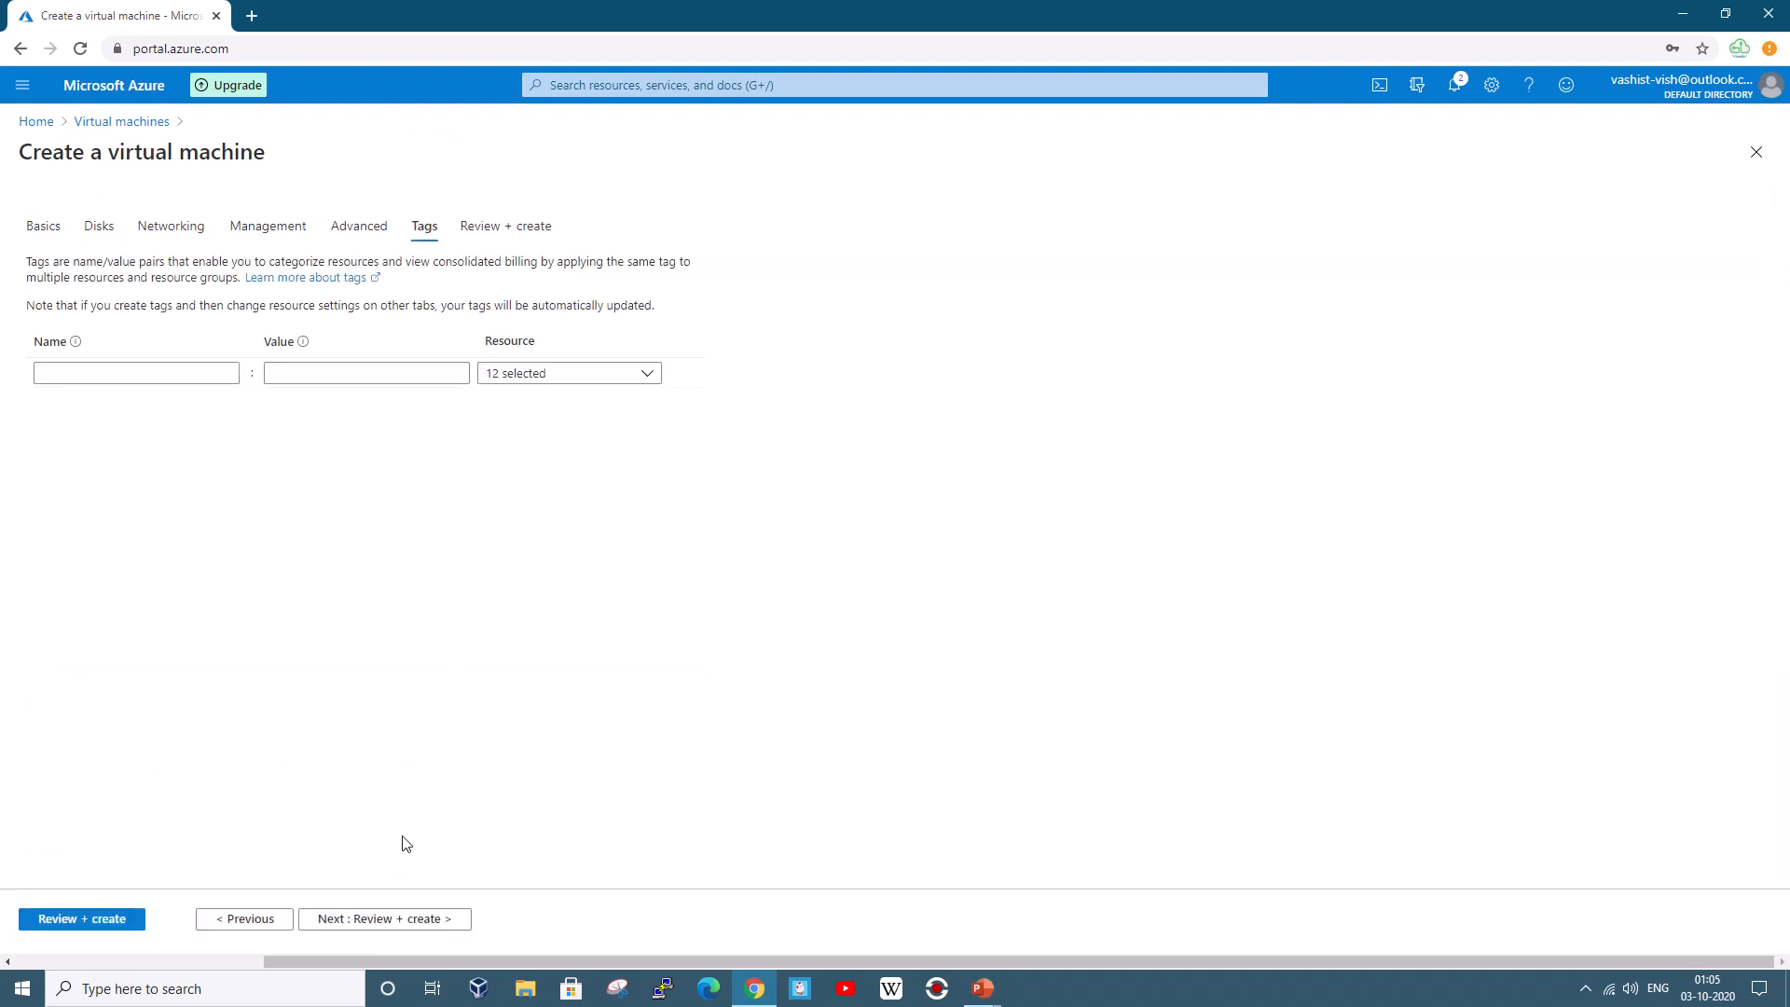
click(388, 921)
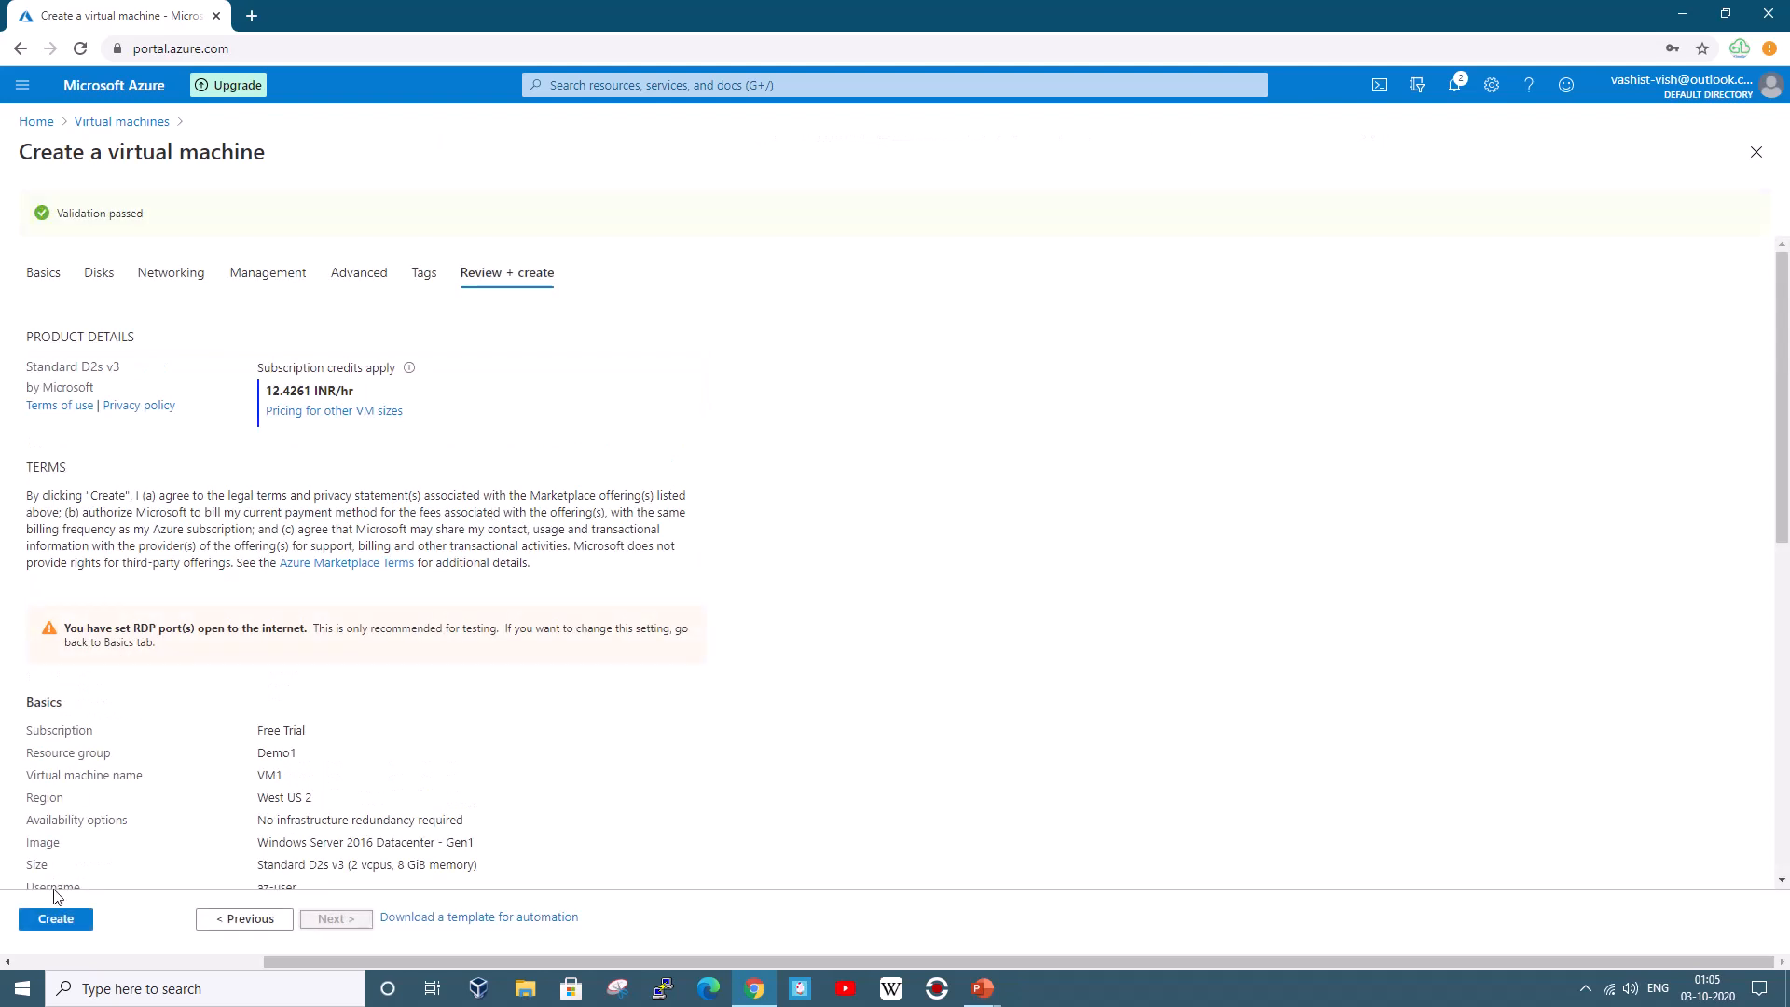
Create VM1, glance at the architecture slide, and return to the deployment page
click(54, 918)
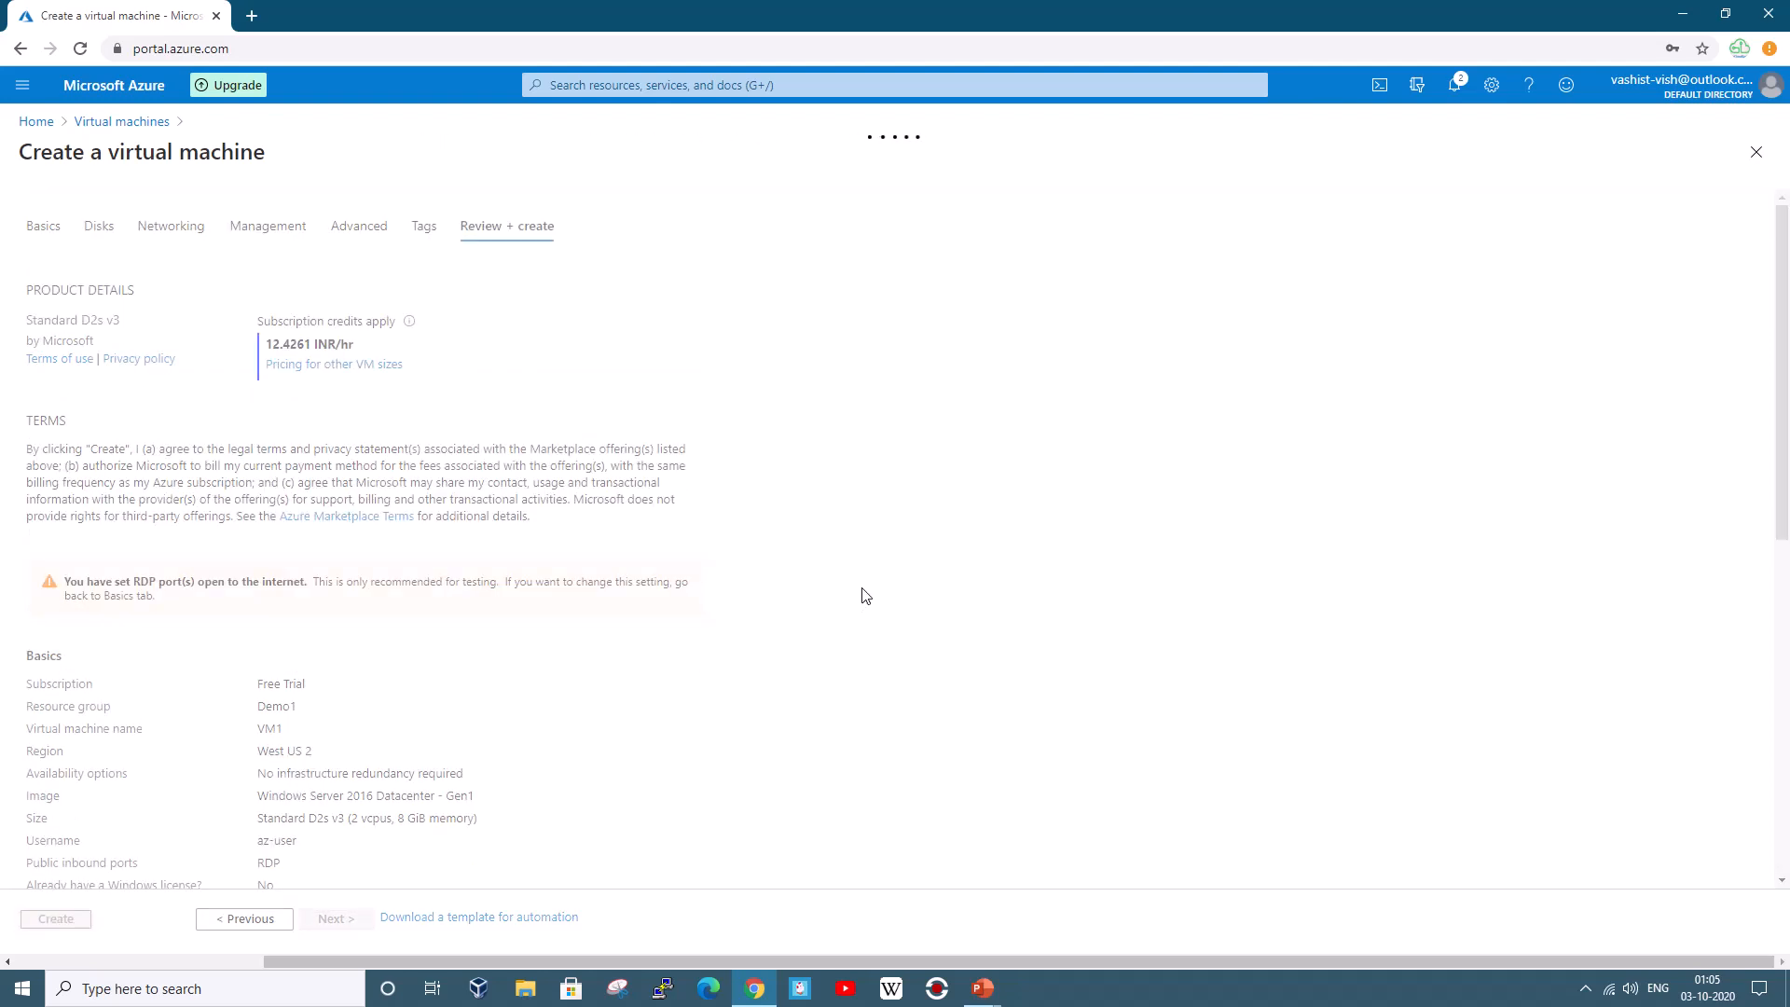
key(alt+Tab)
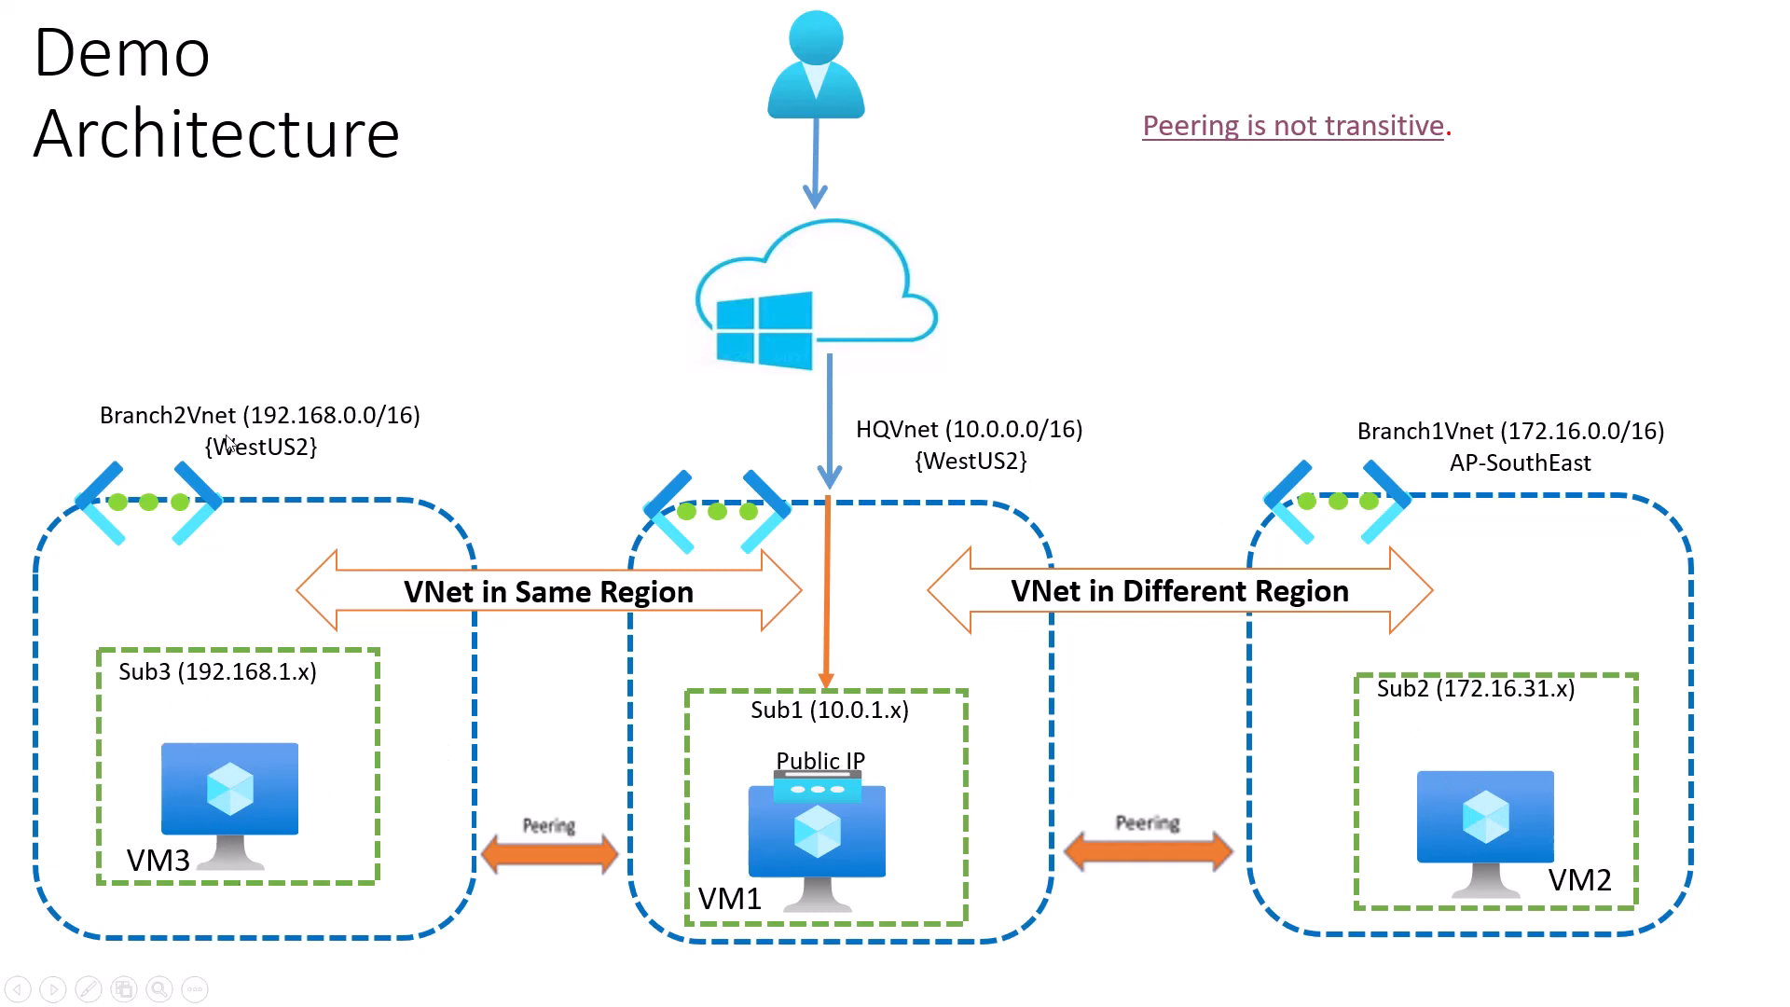
key(alt+Tab)
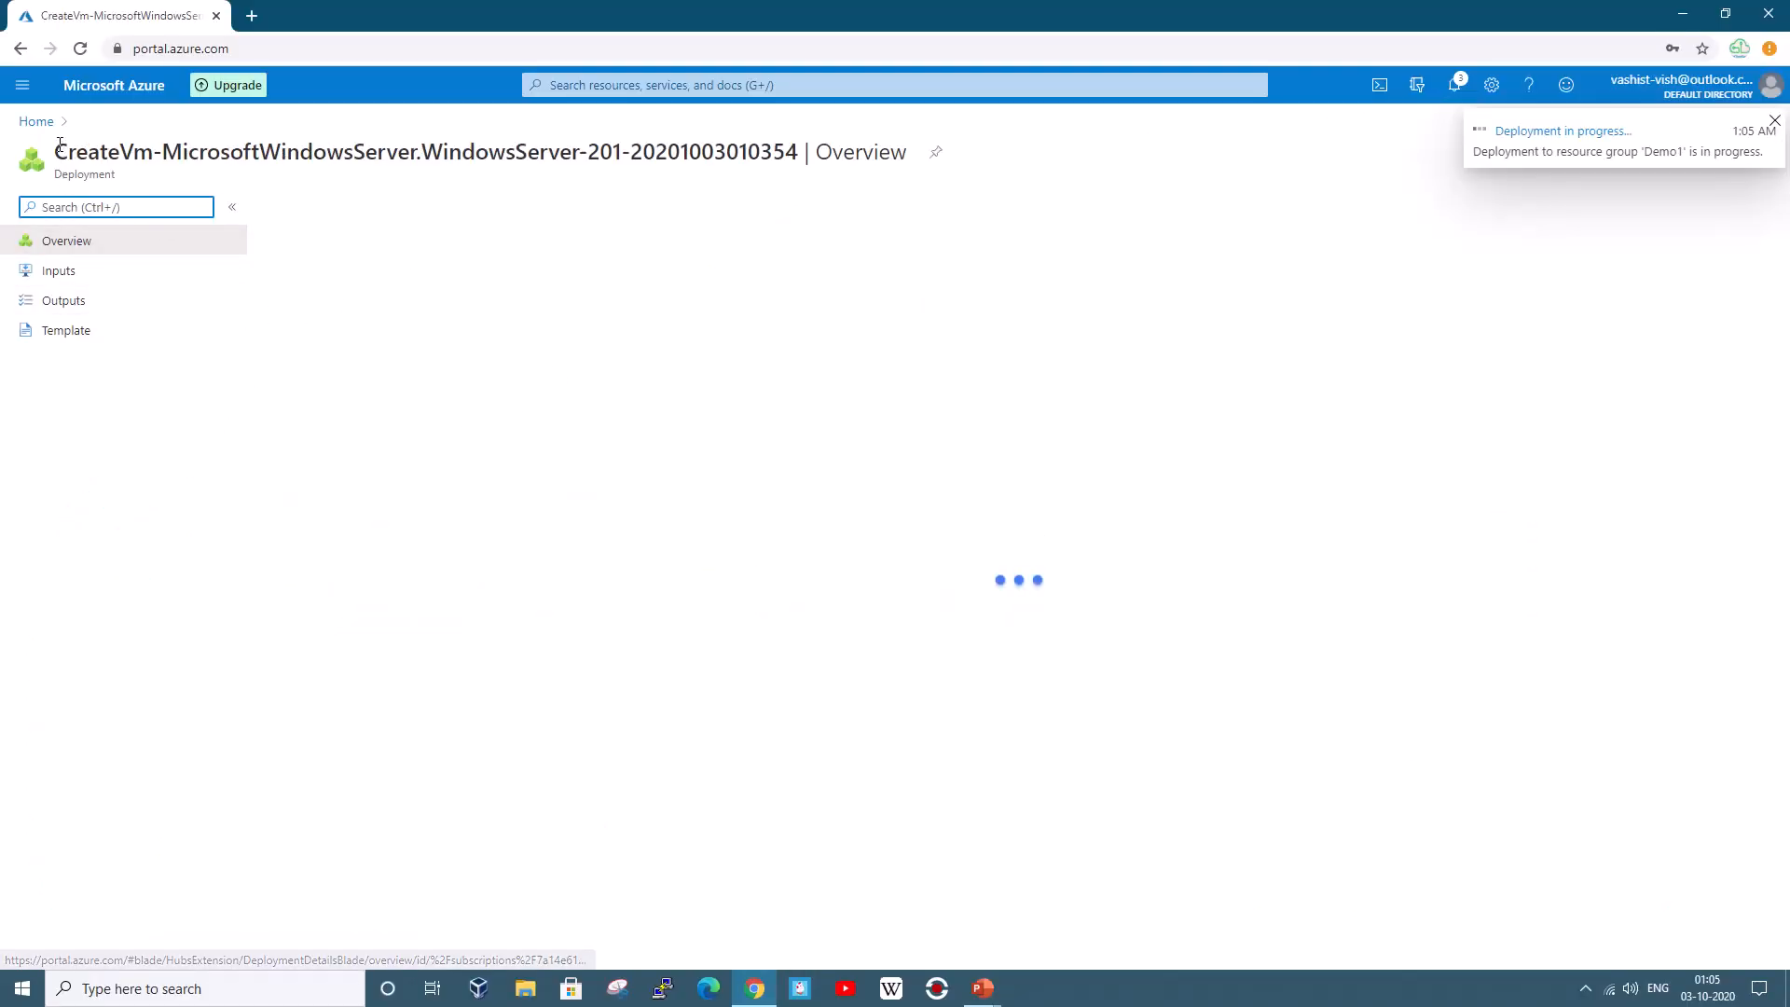
From the Virtual machines list showing VM2, start a new virtual machine with Add > Virtual machine
click(36, 121)
click(559, 252)
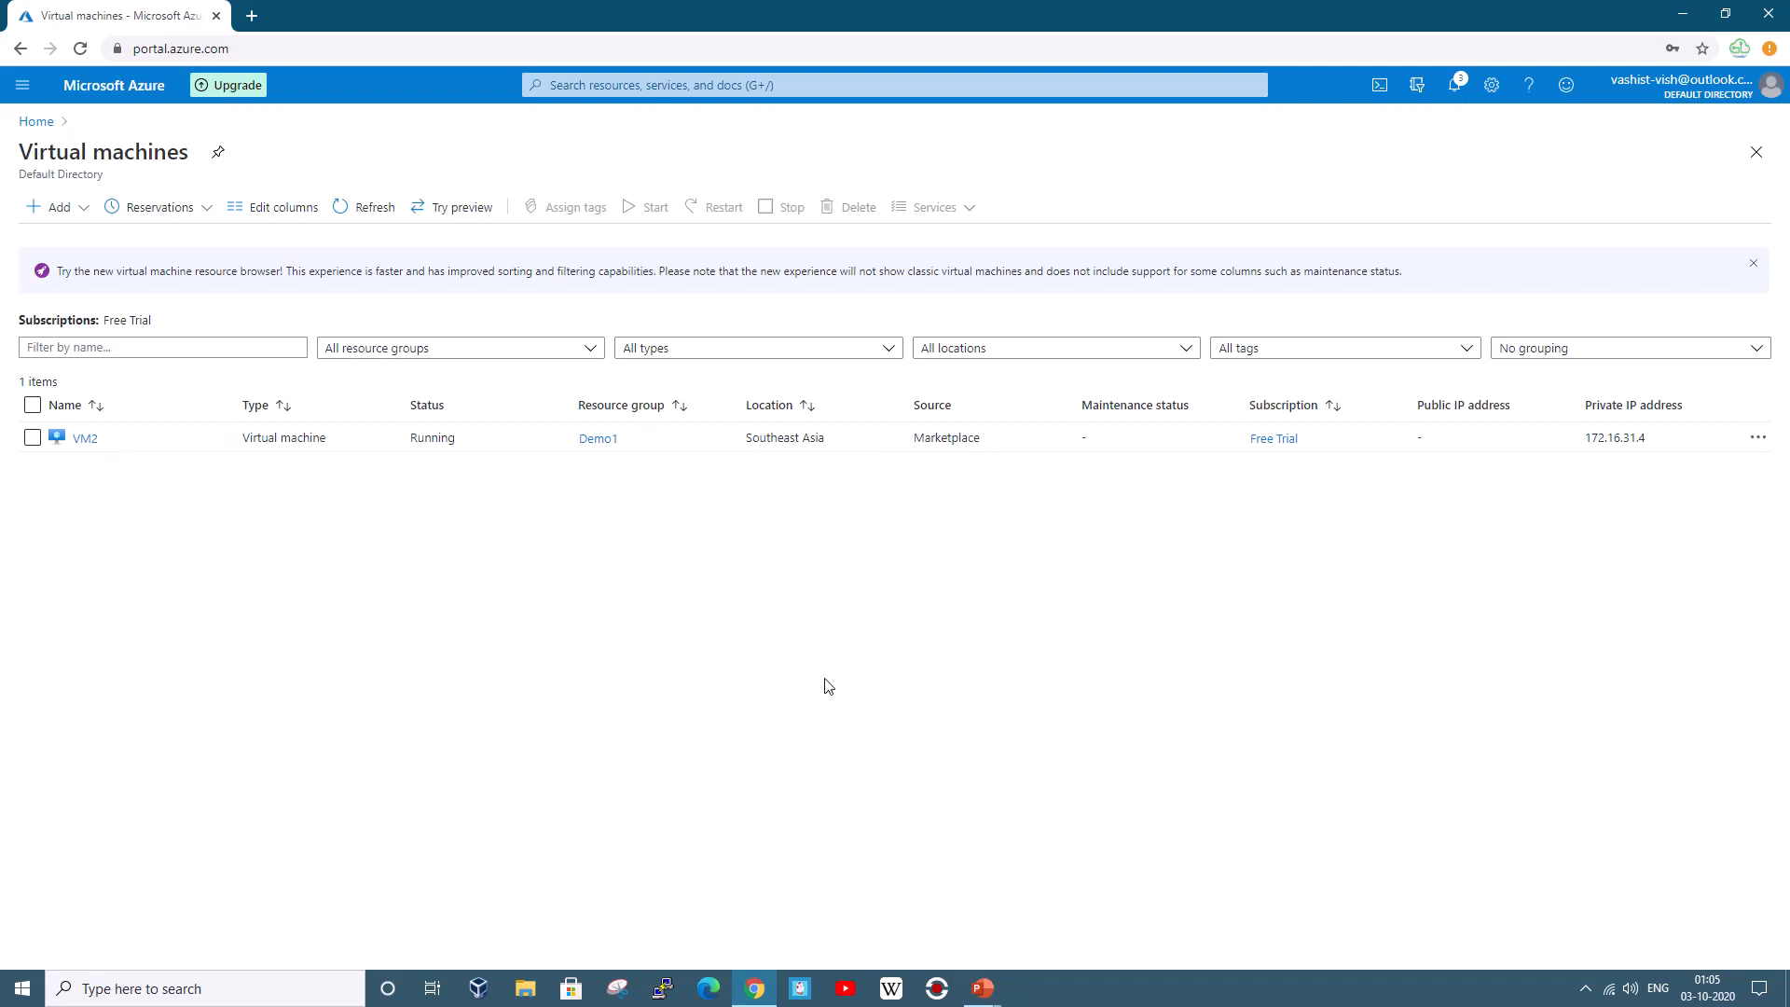
click(82, 210)
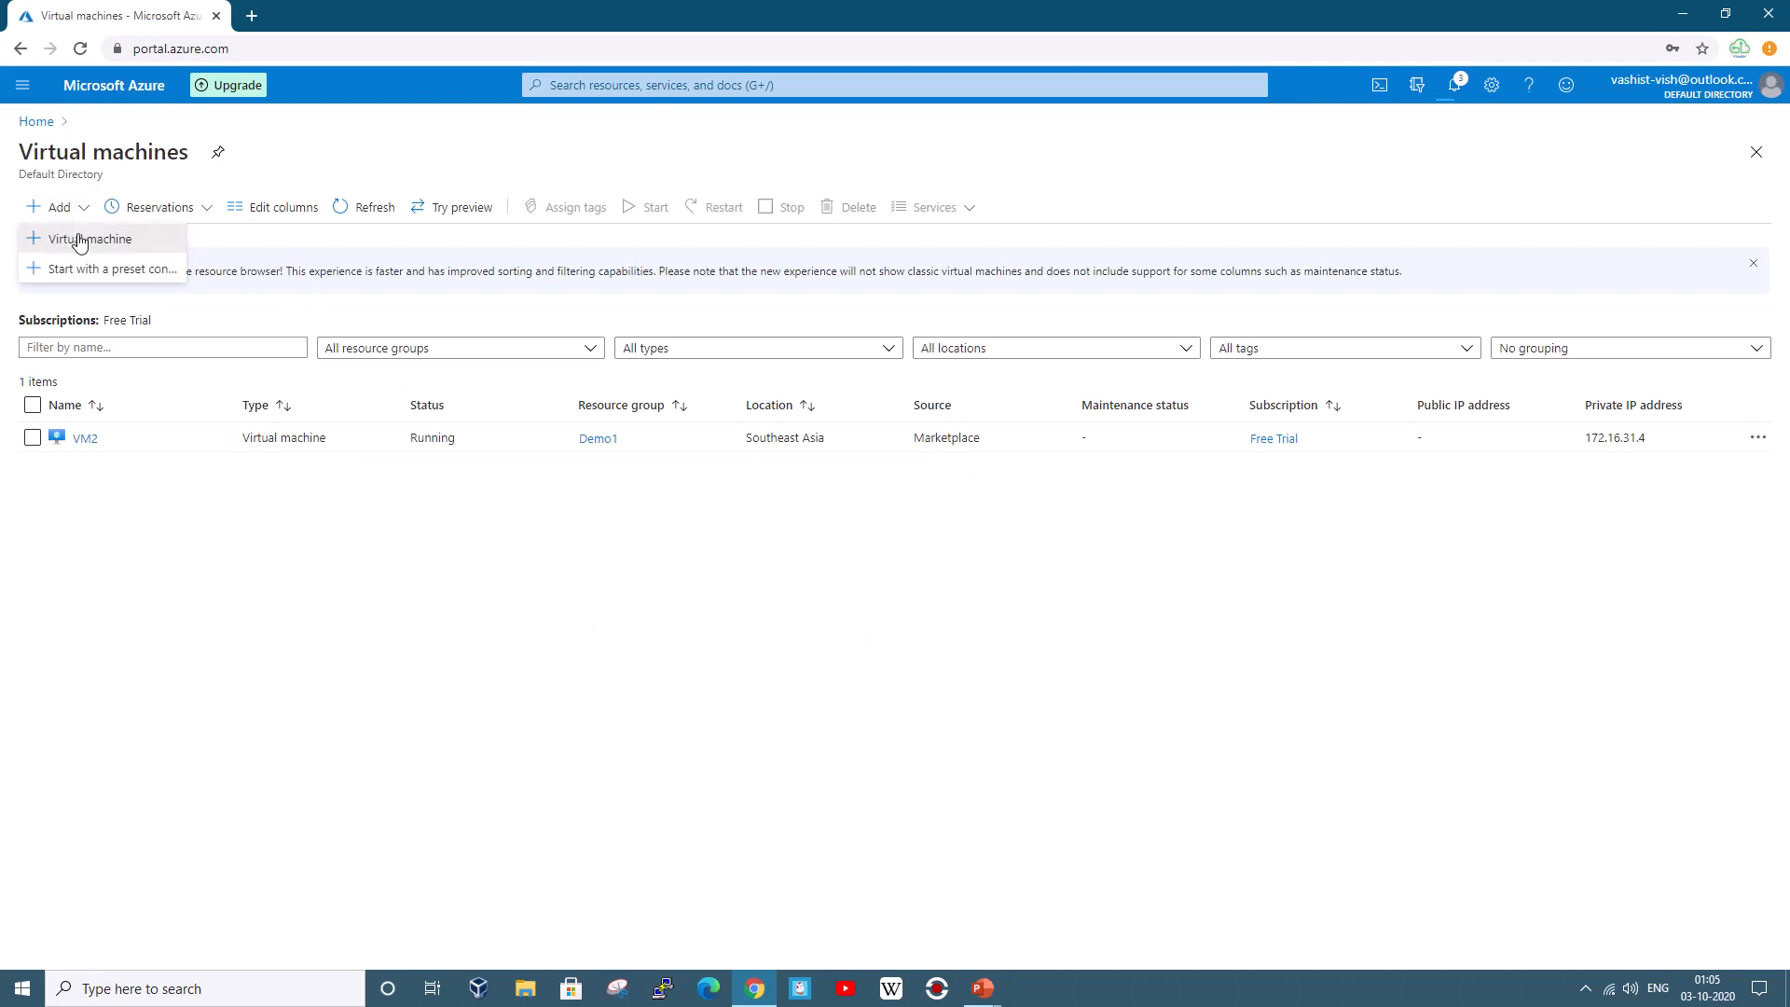
click(72, 238)
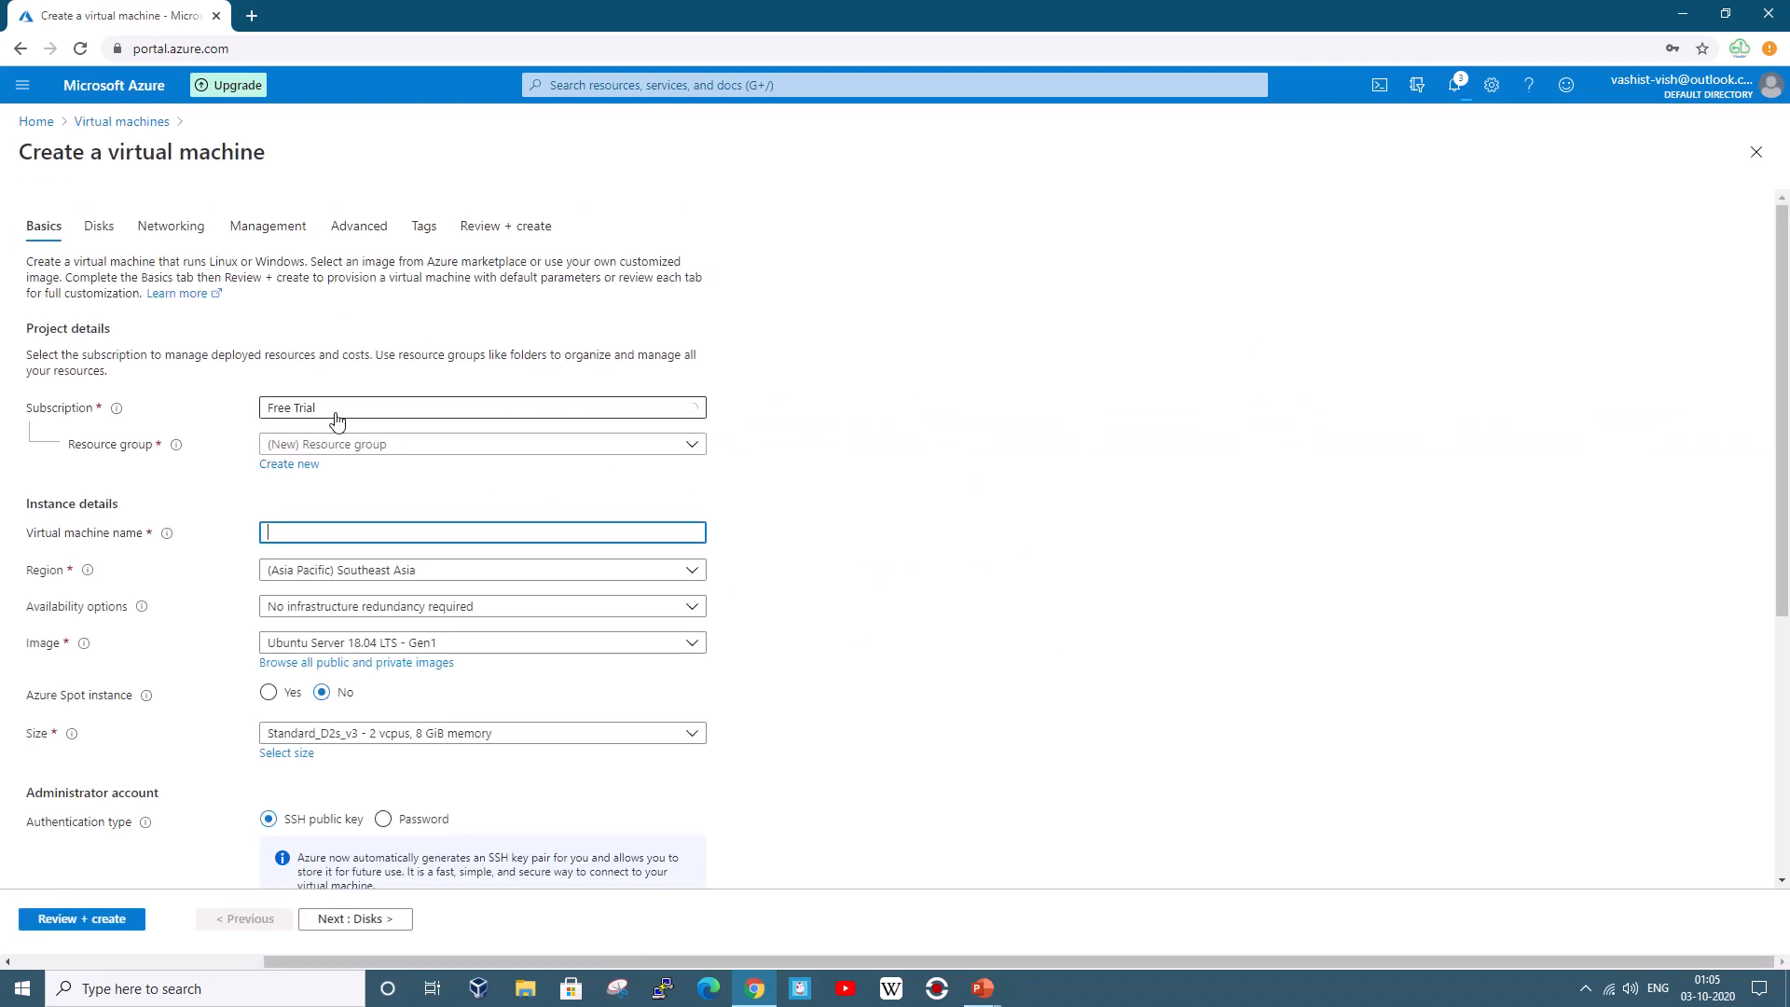
Set resource group Demo1, name VM3, Windows Server 2016 Datacenter image and size Standard_DS1_v2
click(347, 449)
click(312, 517)
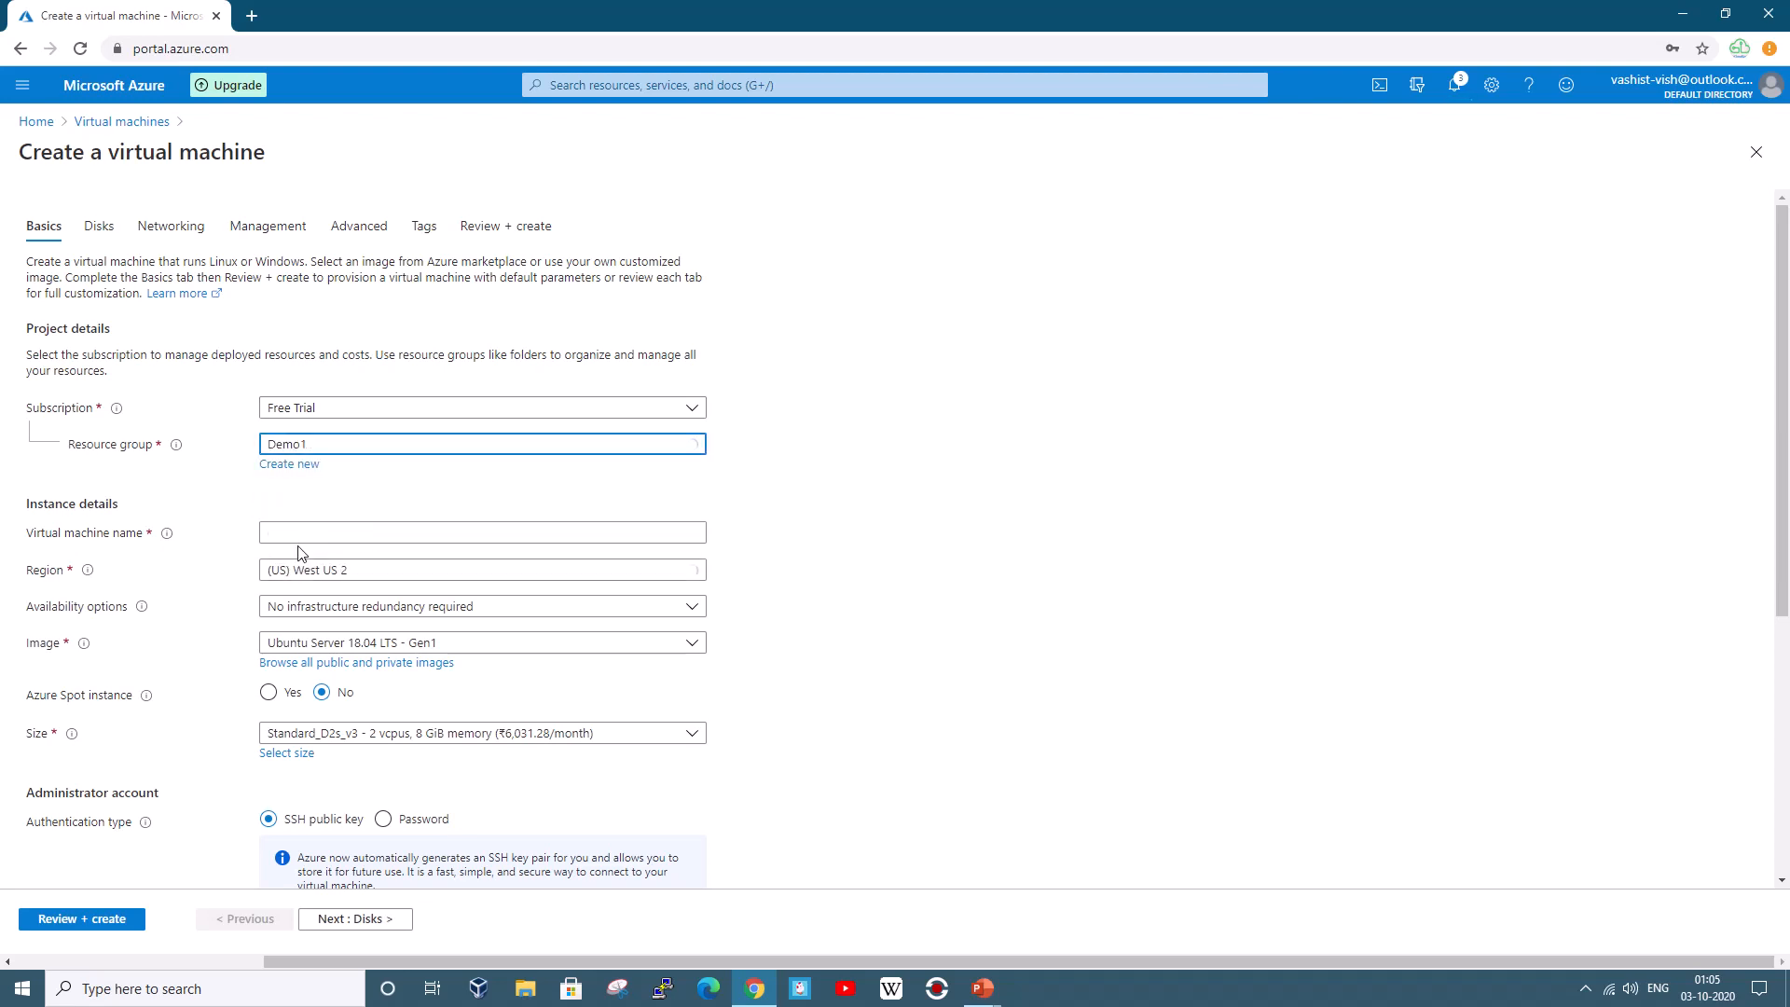
click(299, 533)
text(VM3)
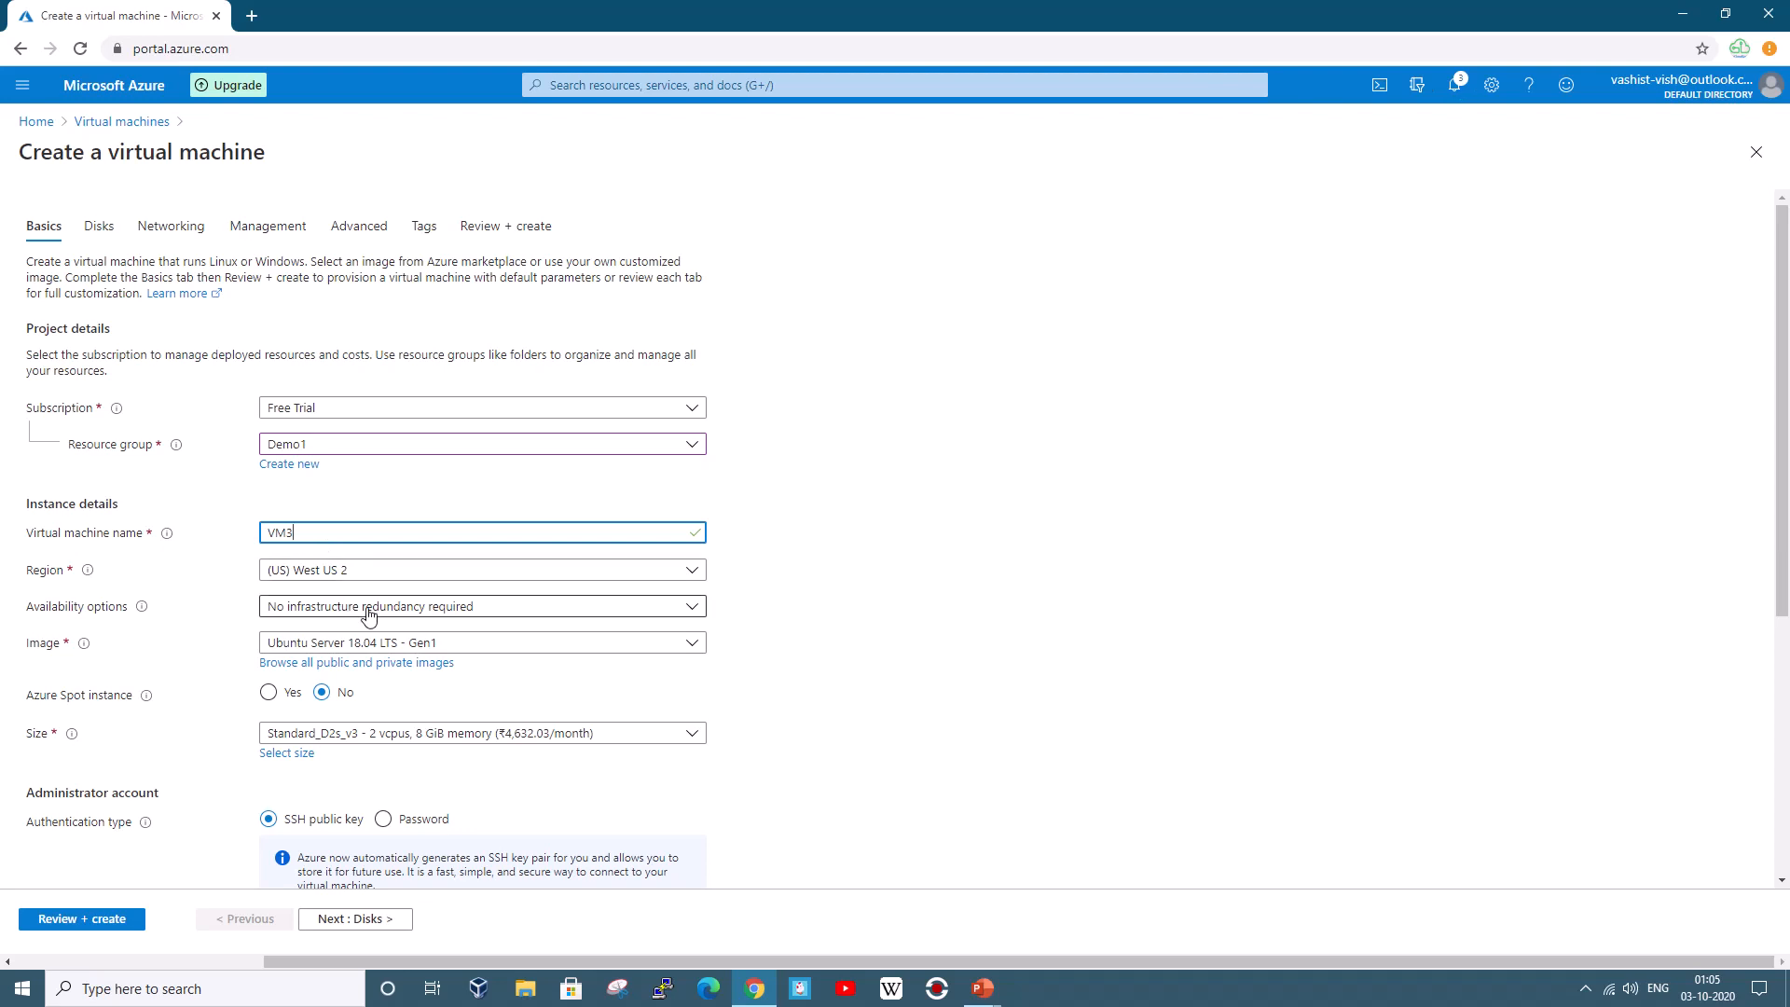
click(346, 641)
click(382, 556)
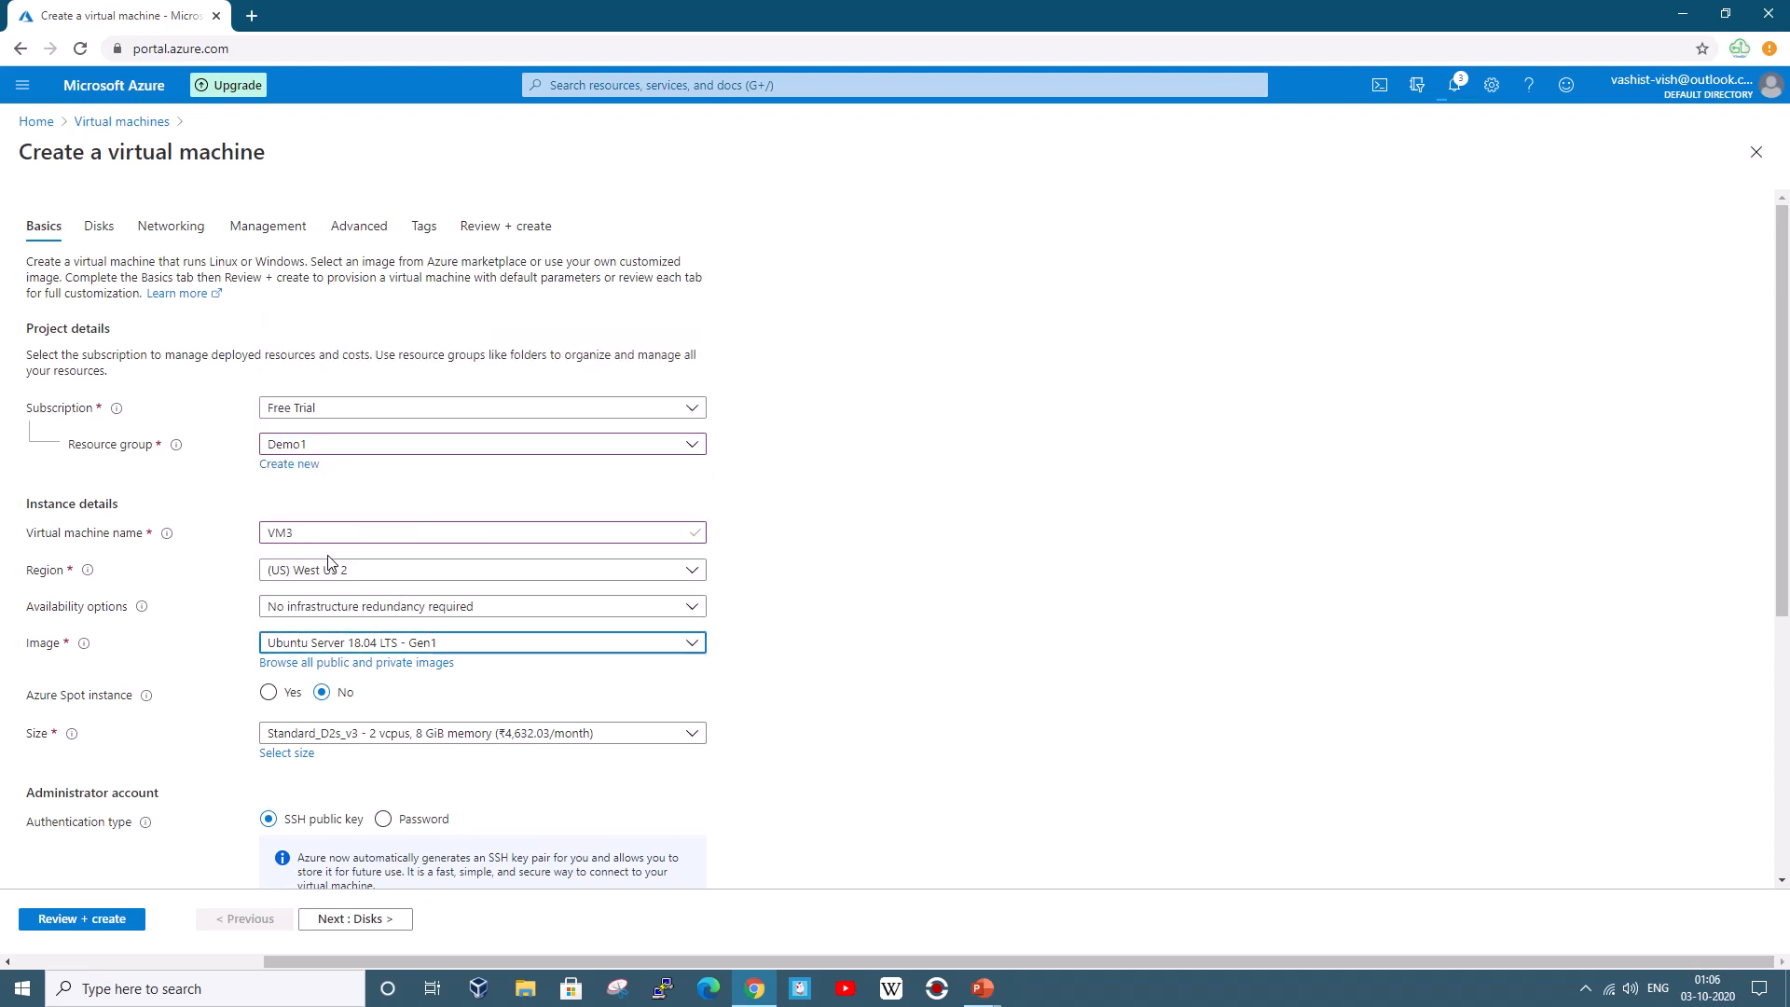
click(399, 732)
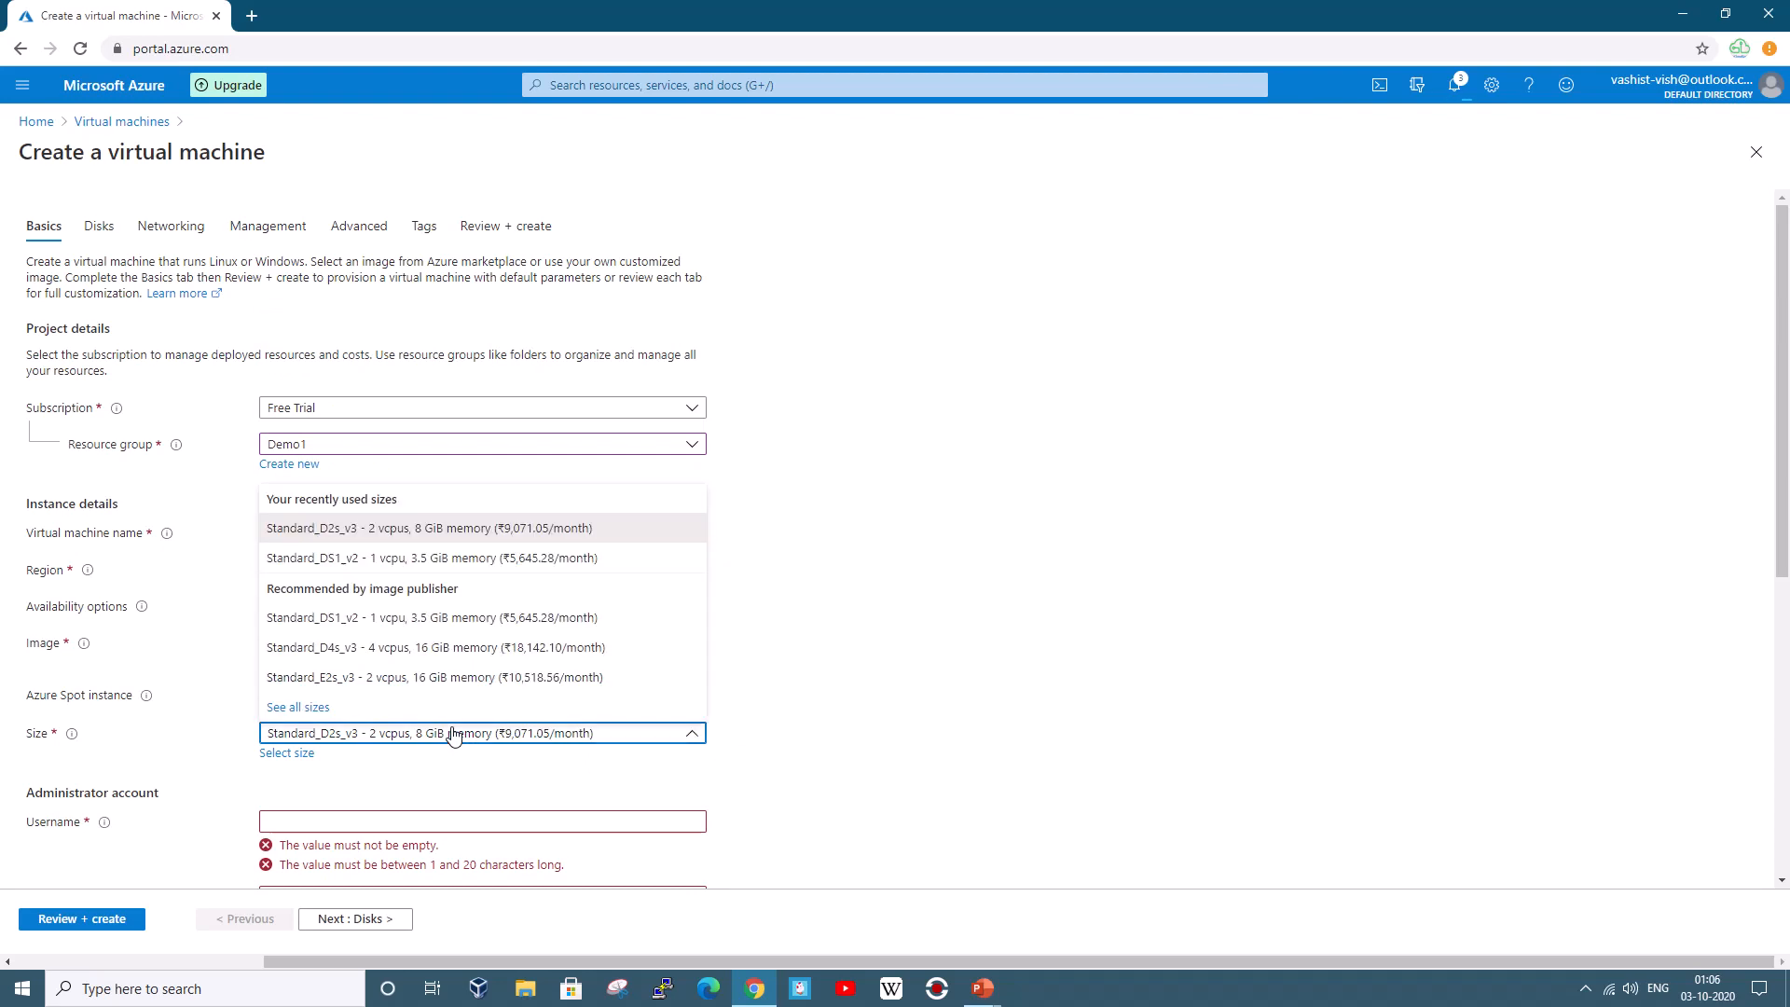
click(390, 630)
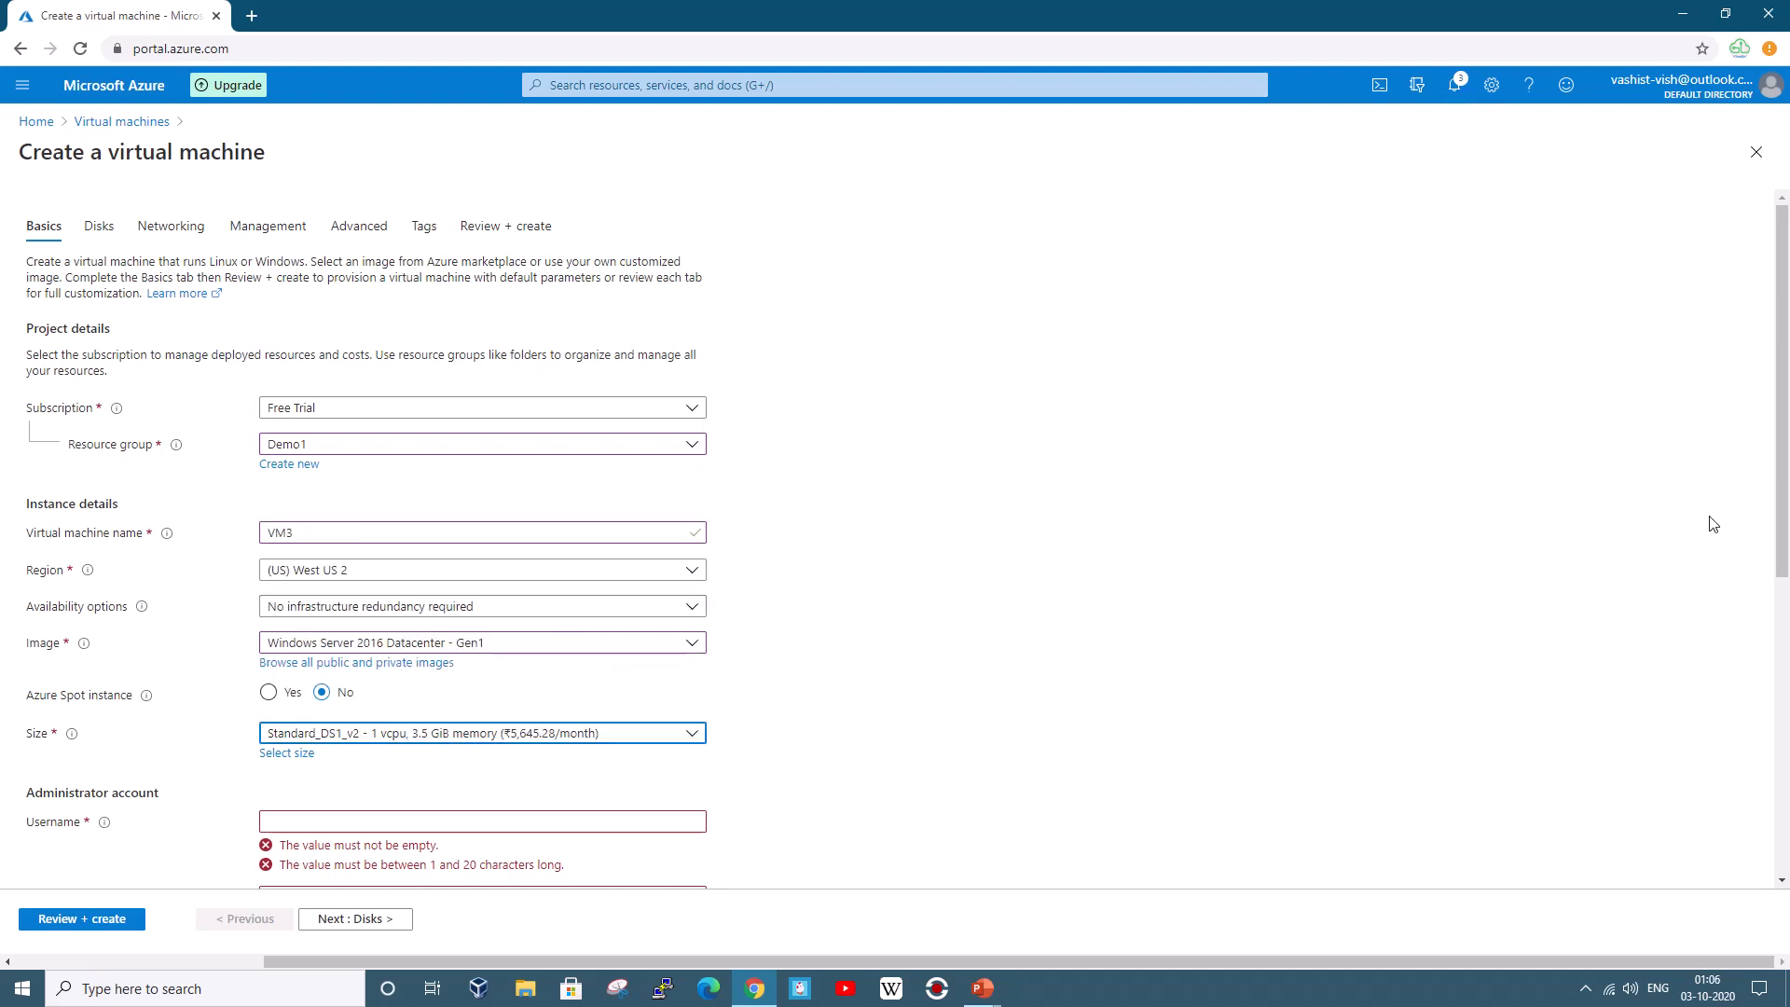
Enter the administrator username and password for VM3 and continue to the Disks step
drag(1775, 526, 1775, 616)
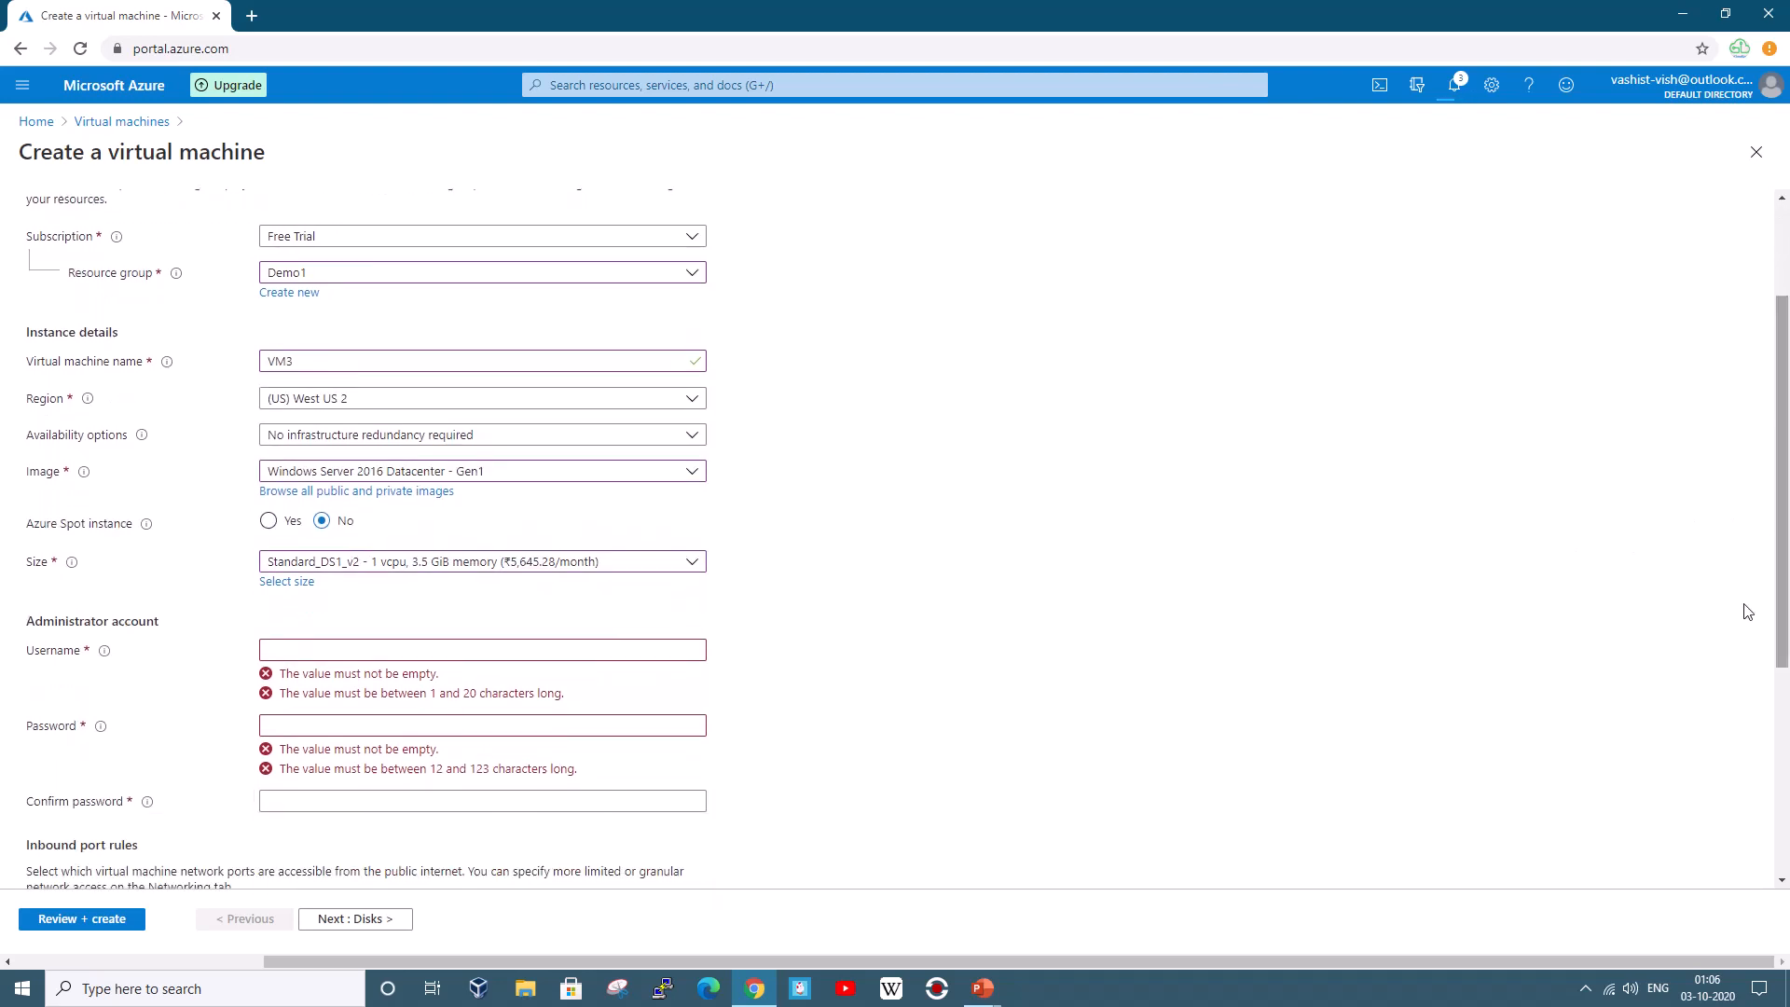
click(397, 650)
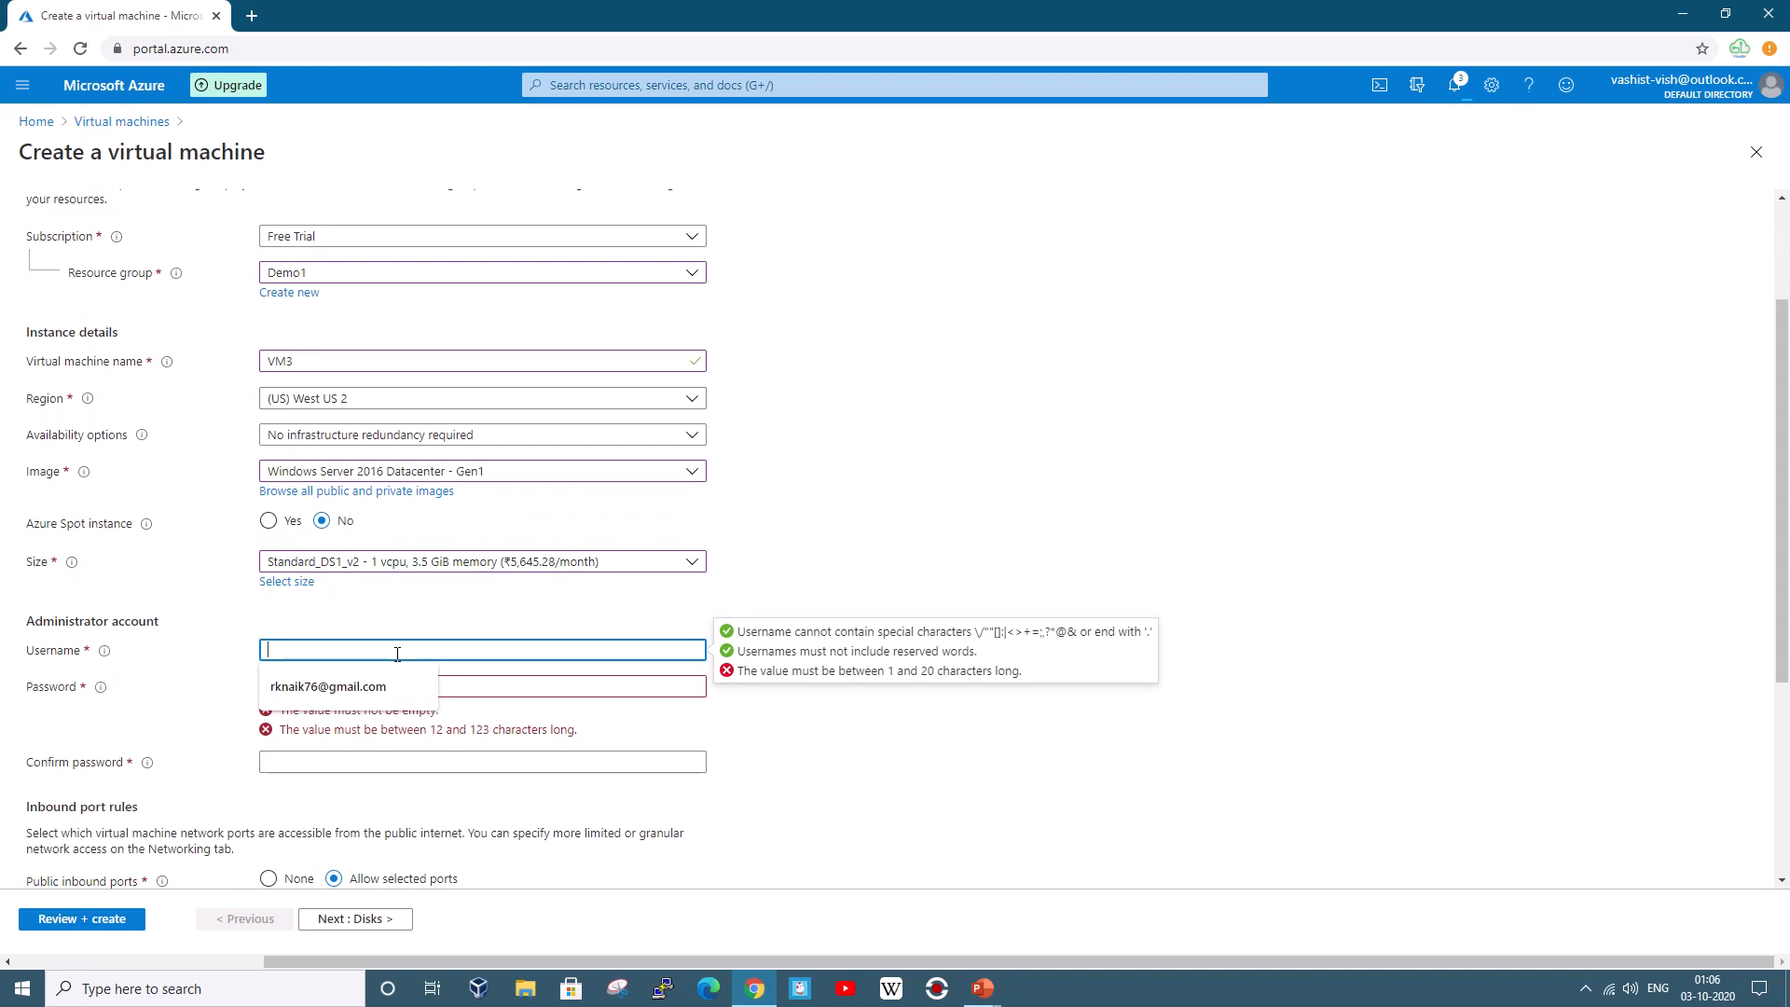
text(az)
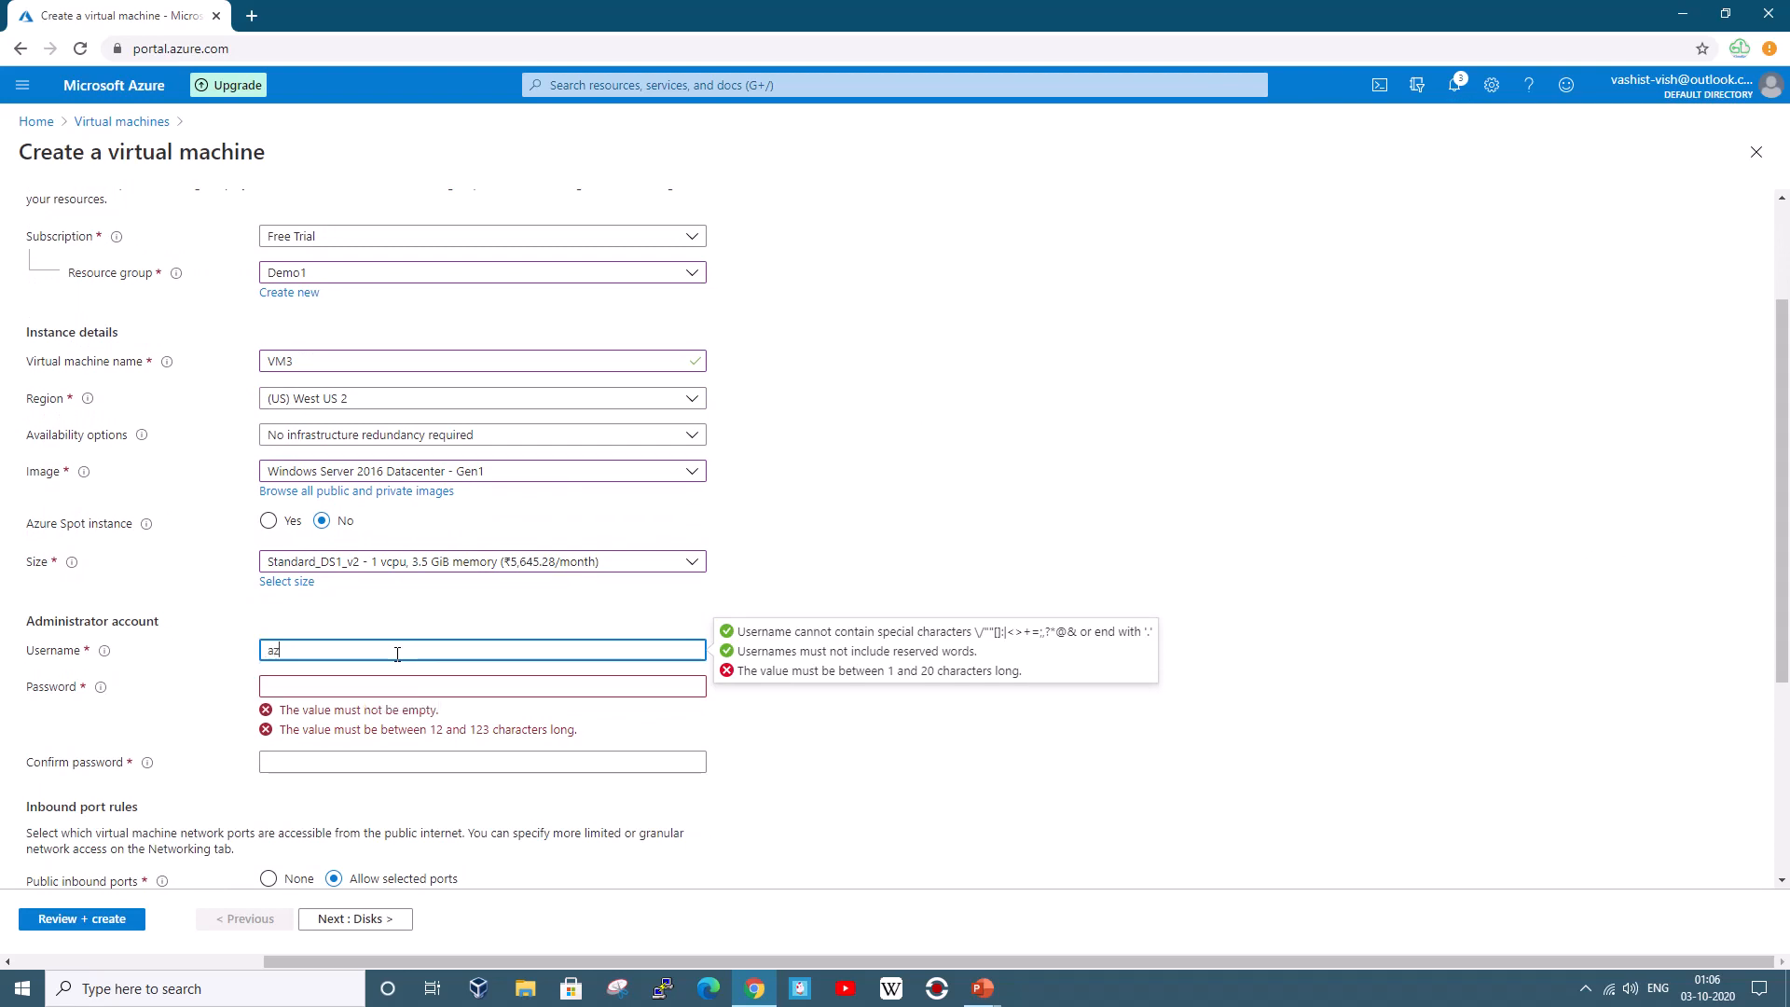
text(-u)
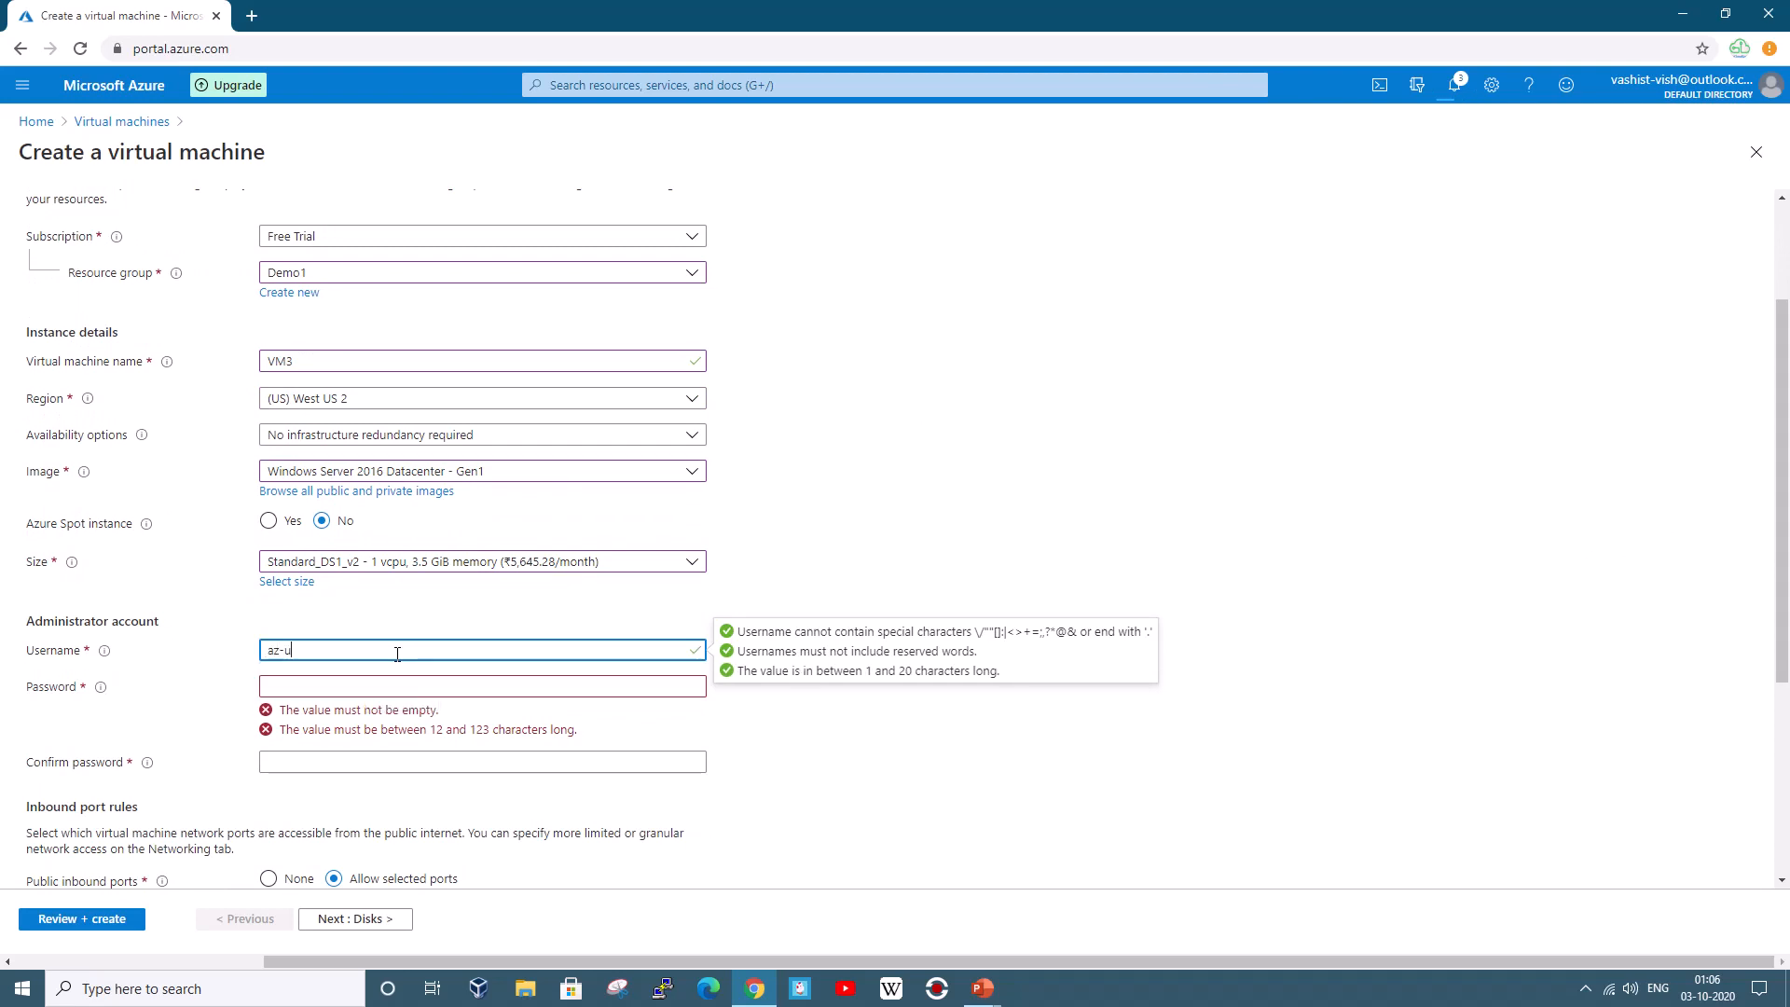
text(ser)
key(Tab)
text(Pa)
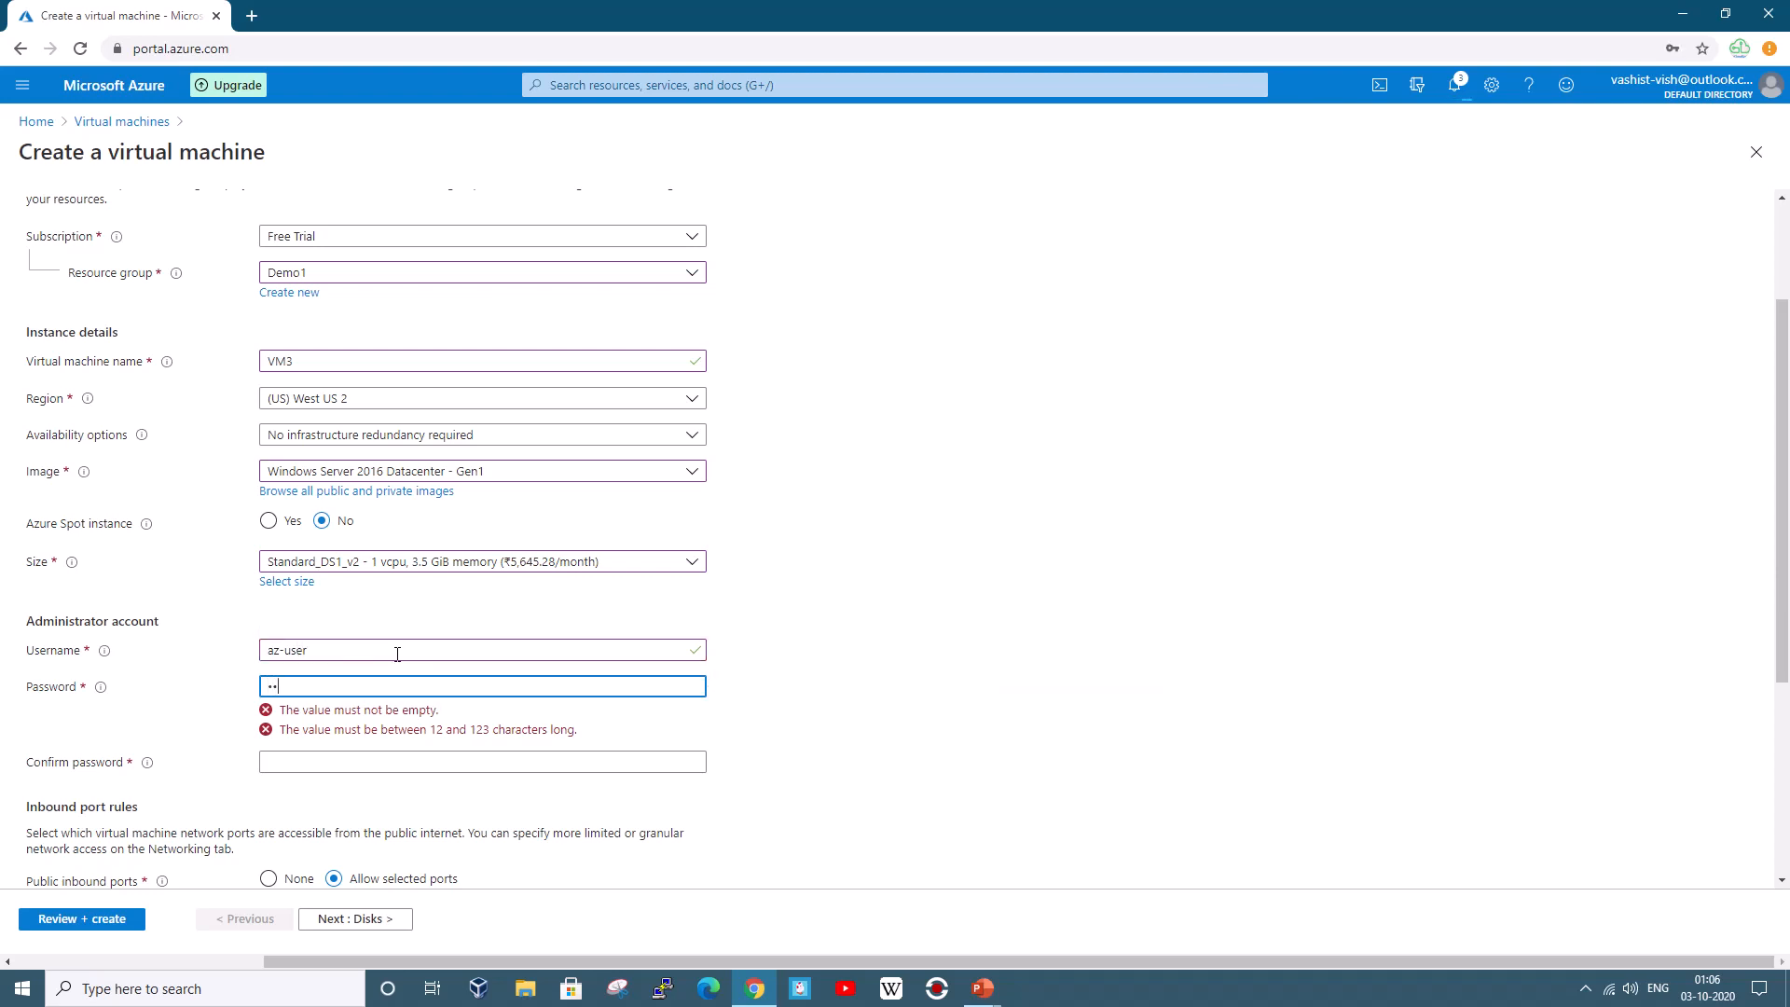
text(s)
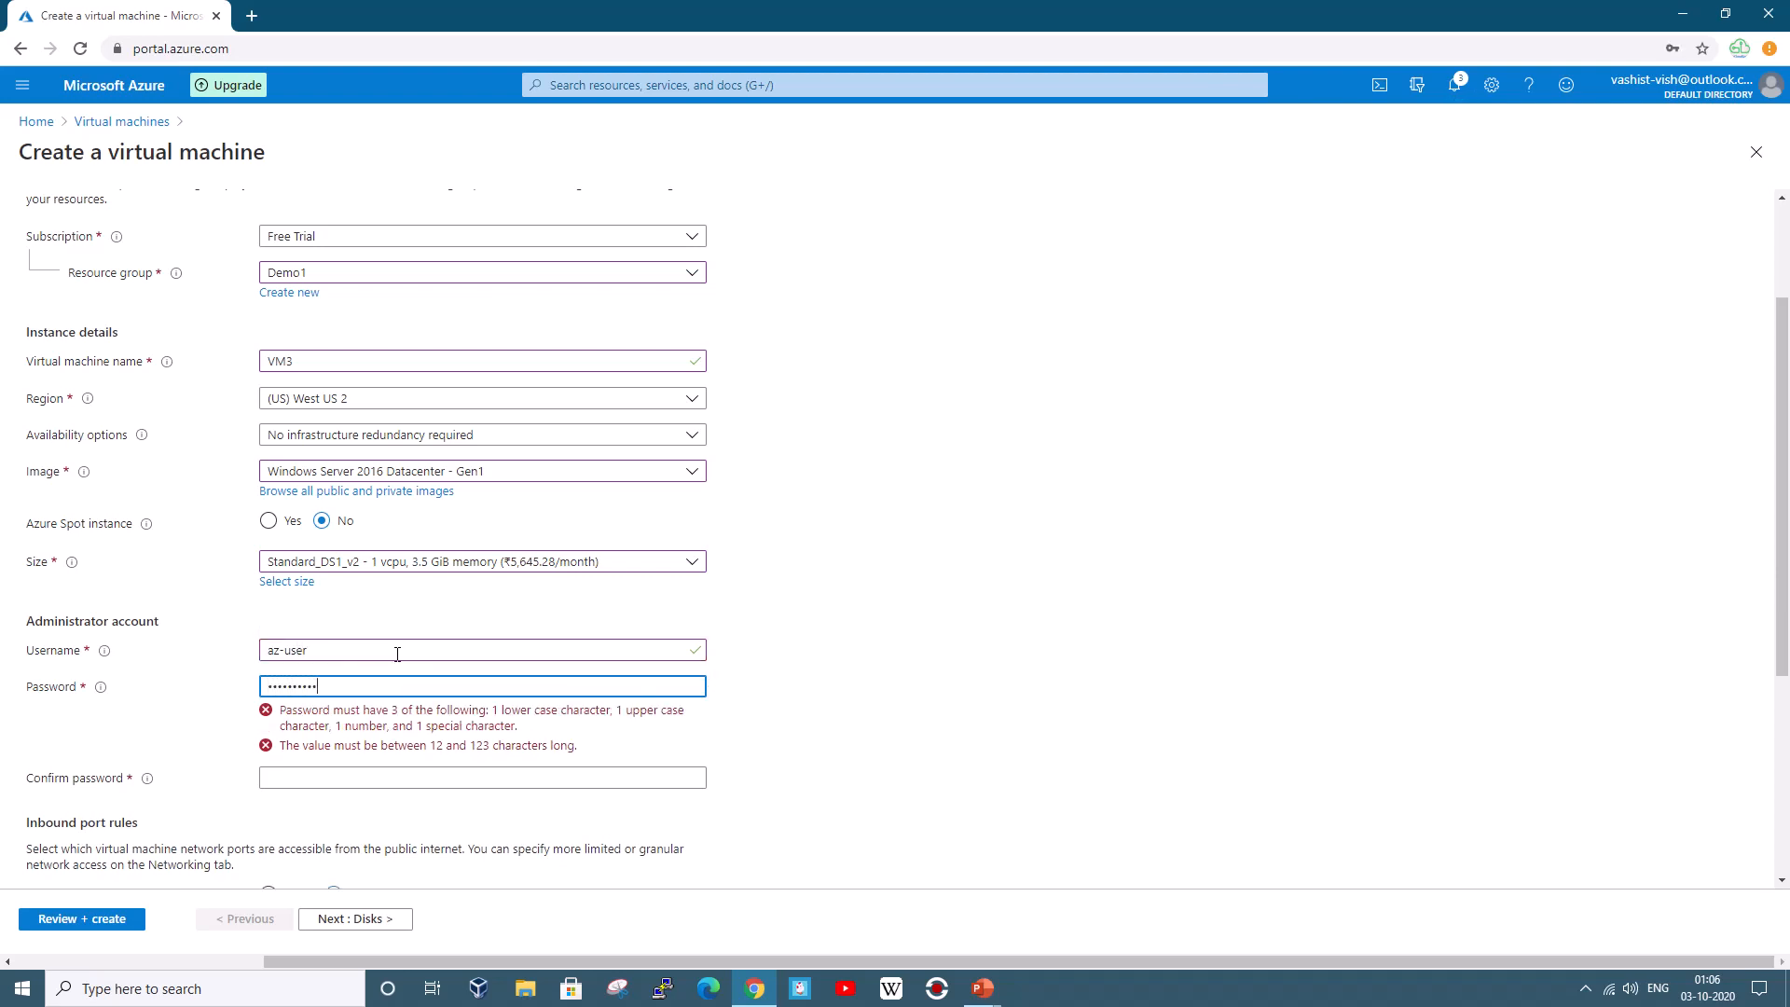
key(Tab)
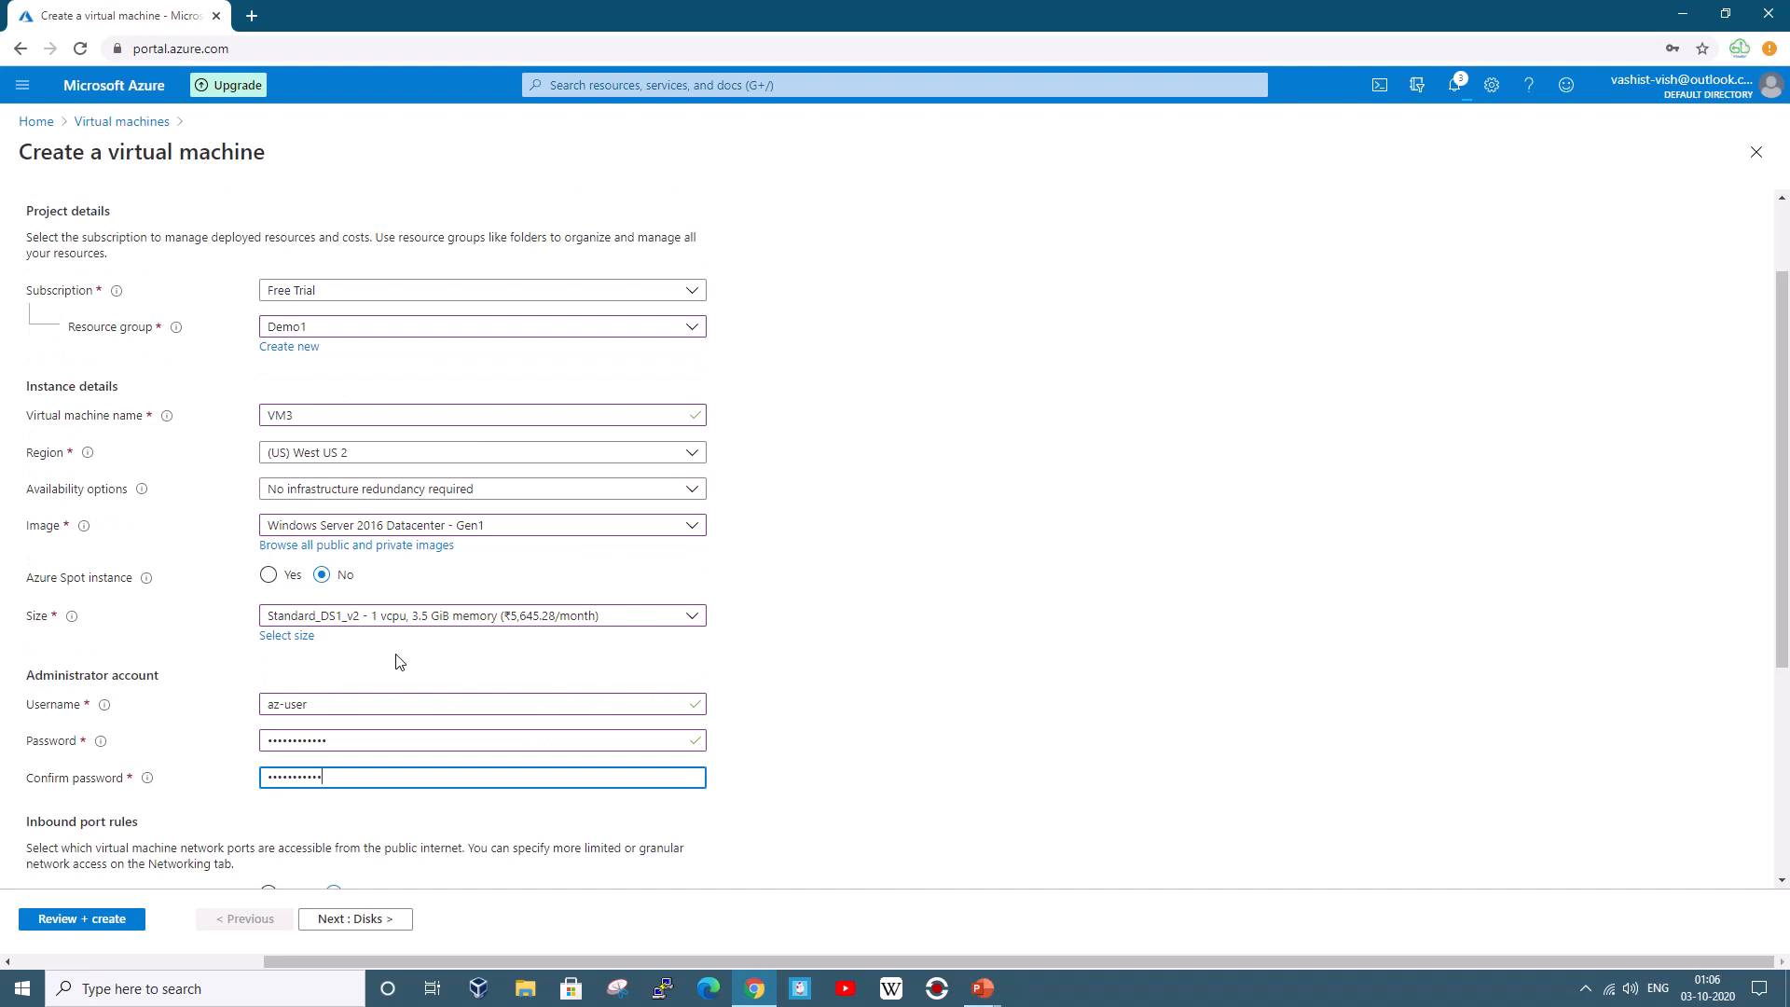
scroll(779, 699, down, 3)
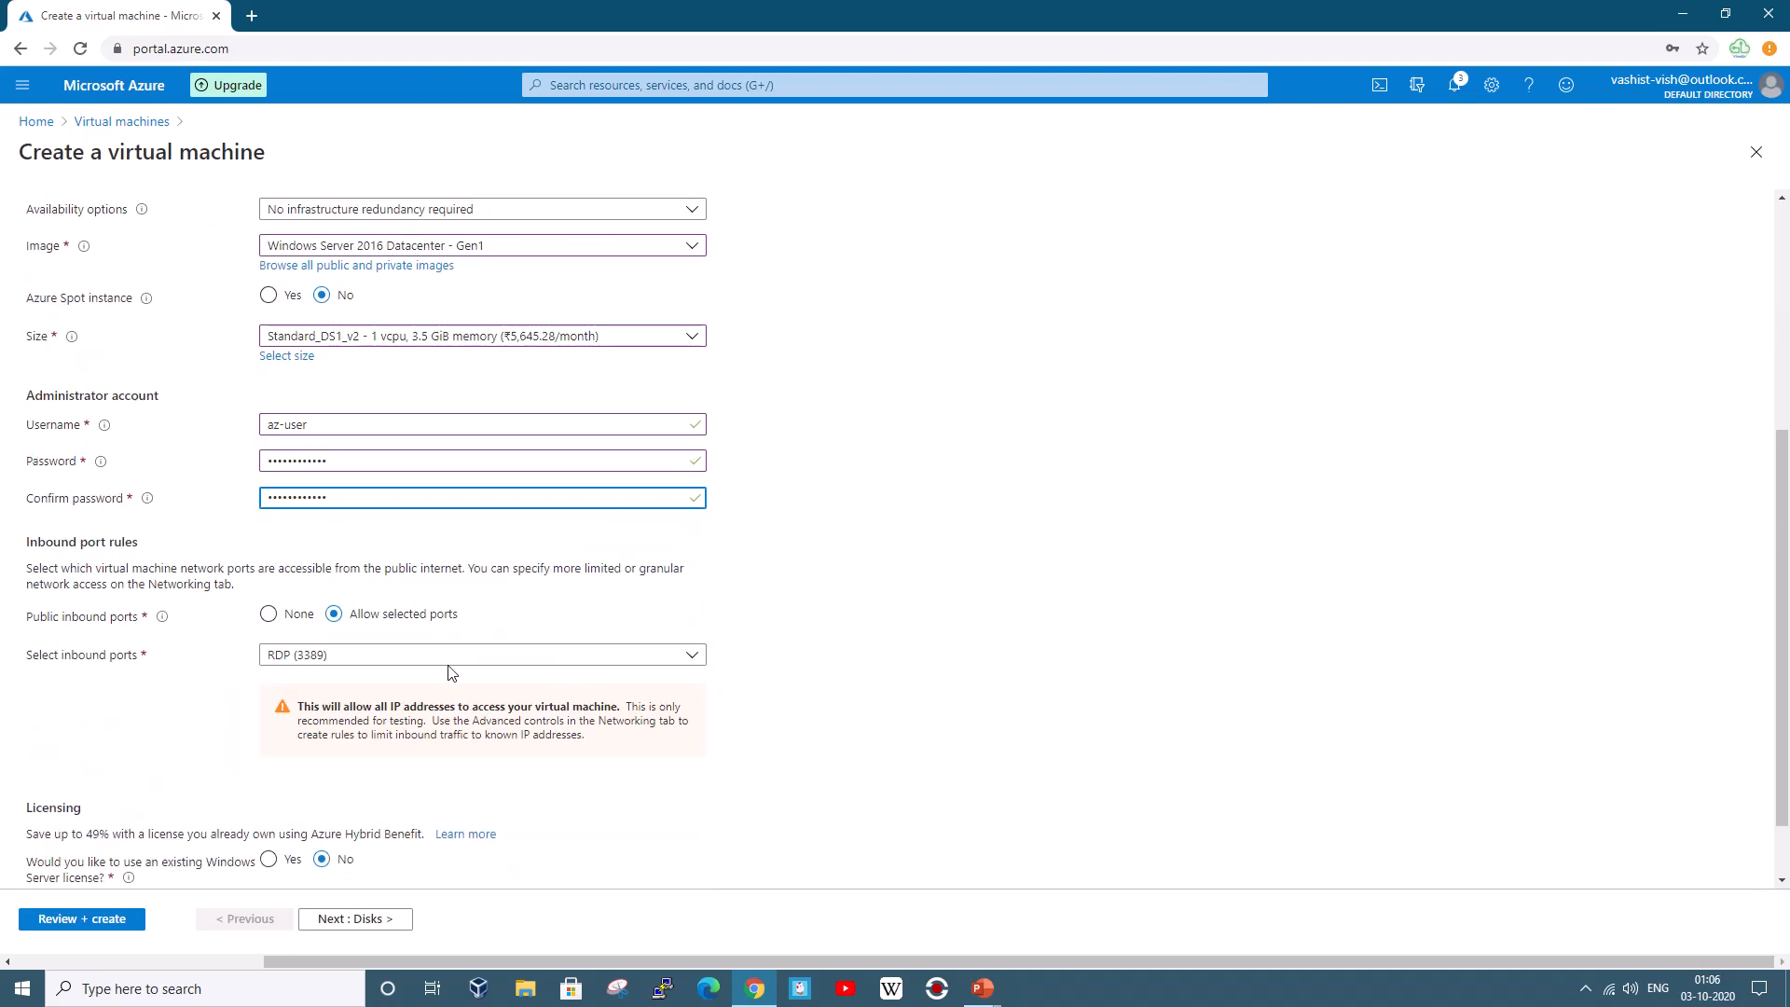
scroll(519, 779, down, 1)
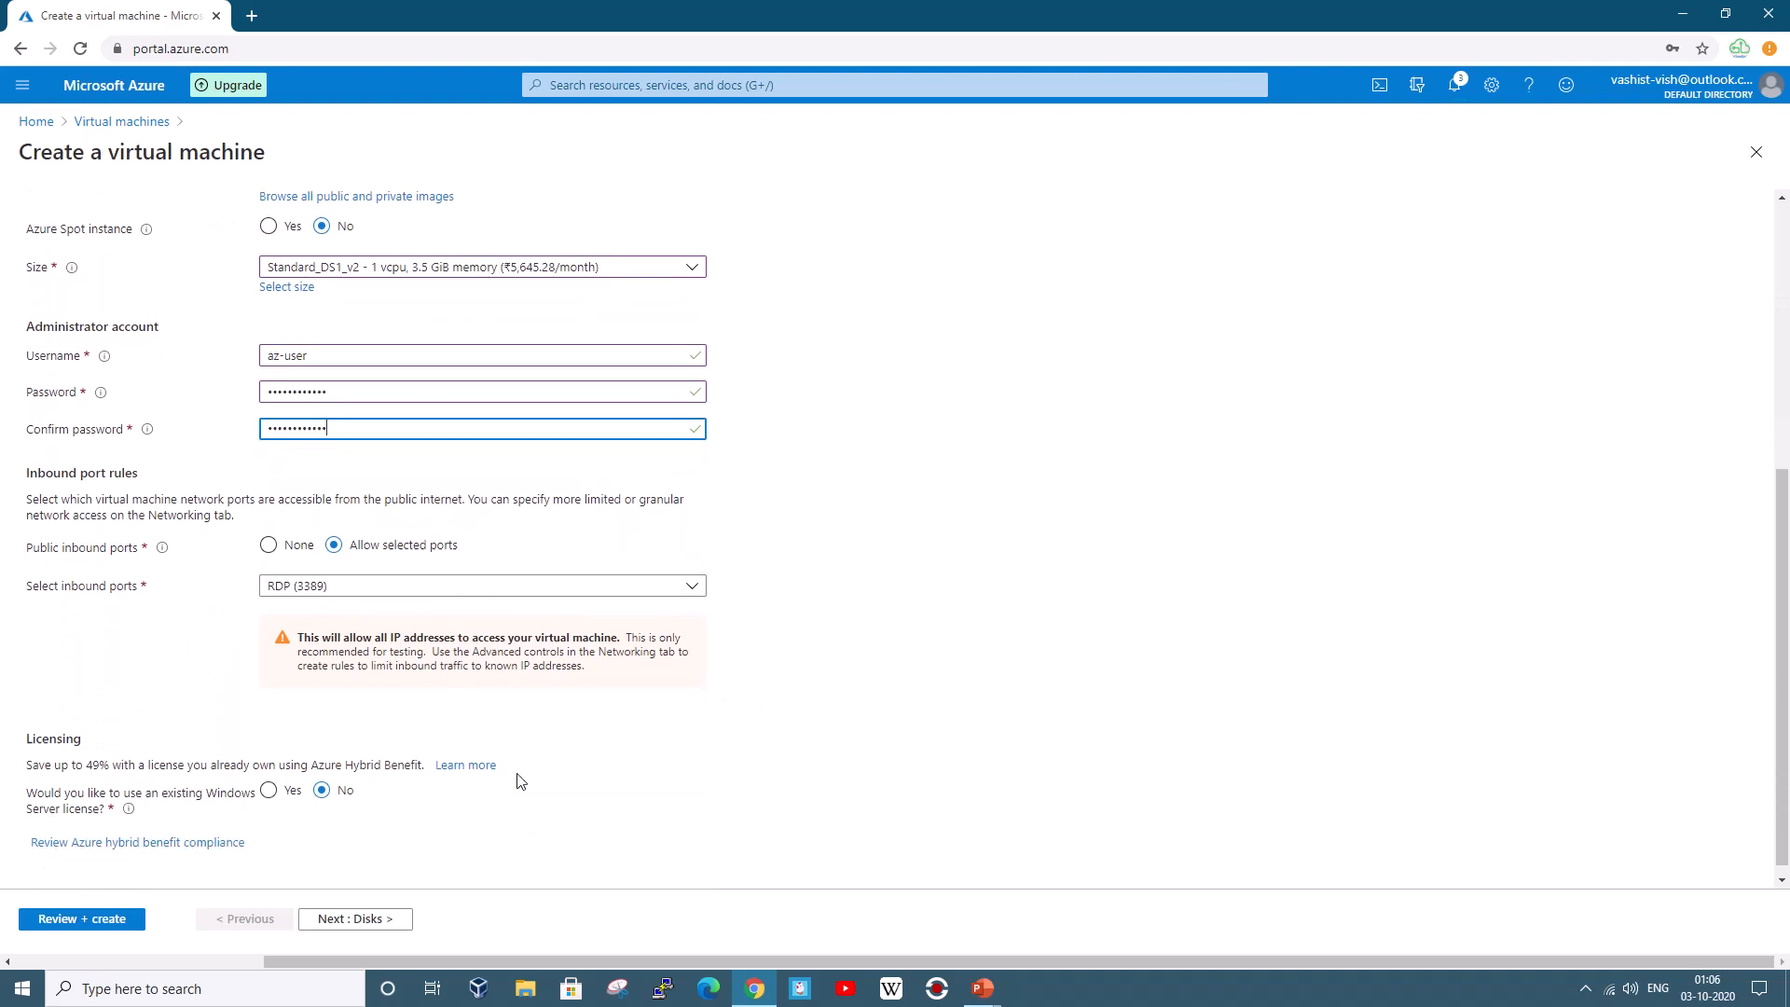
click(407, 919)
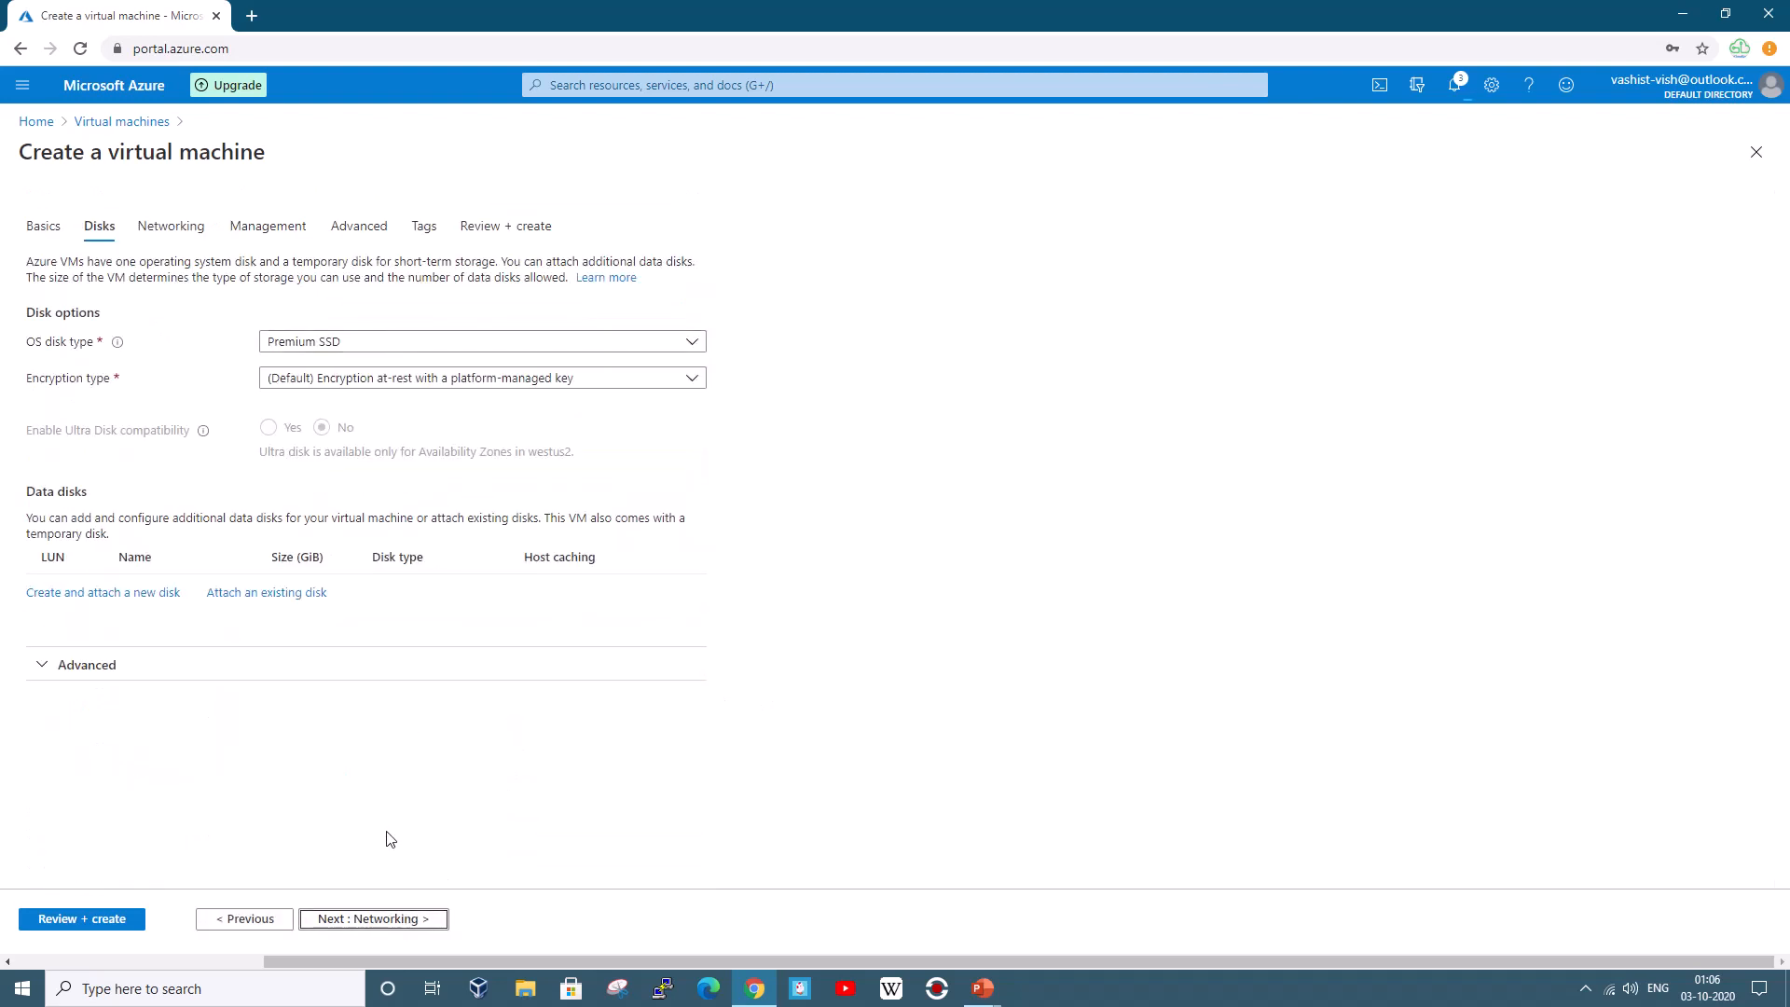
Place VM3 on Branch2Vnet with Public IP set to None, keeping RDP 3389 inbound
click(384, 919)
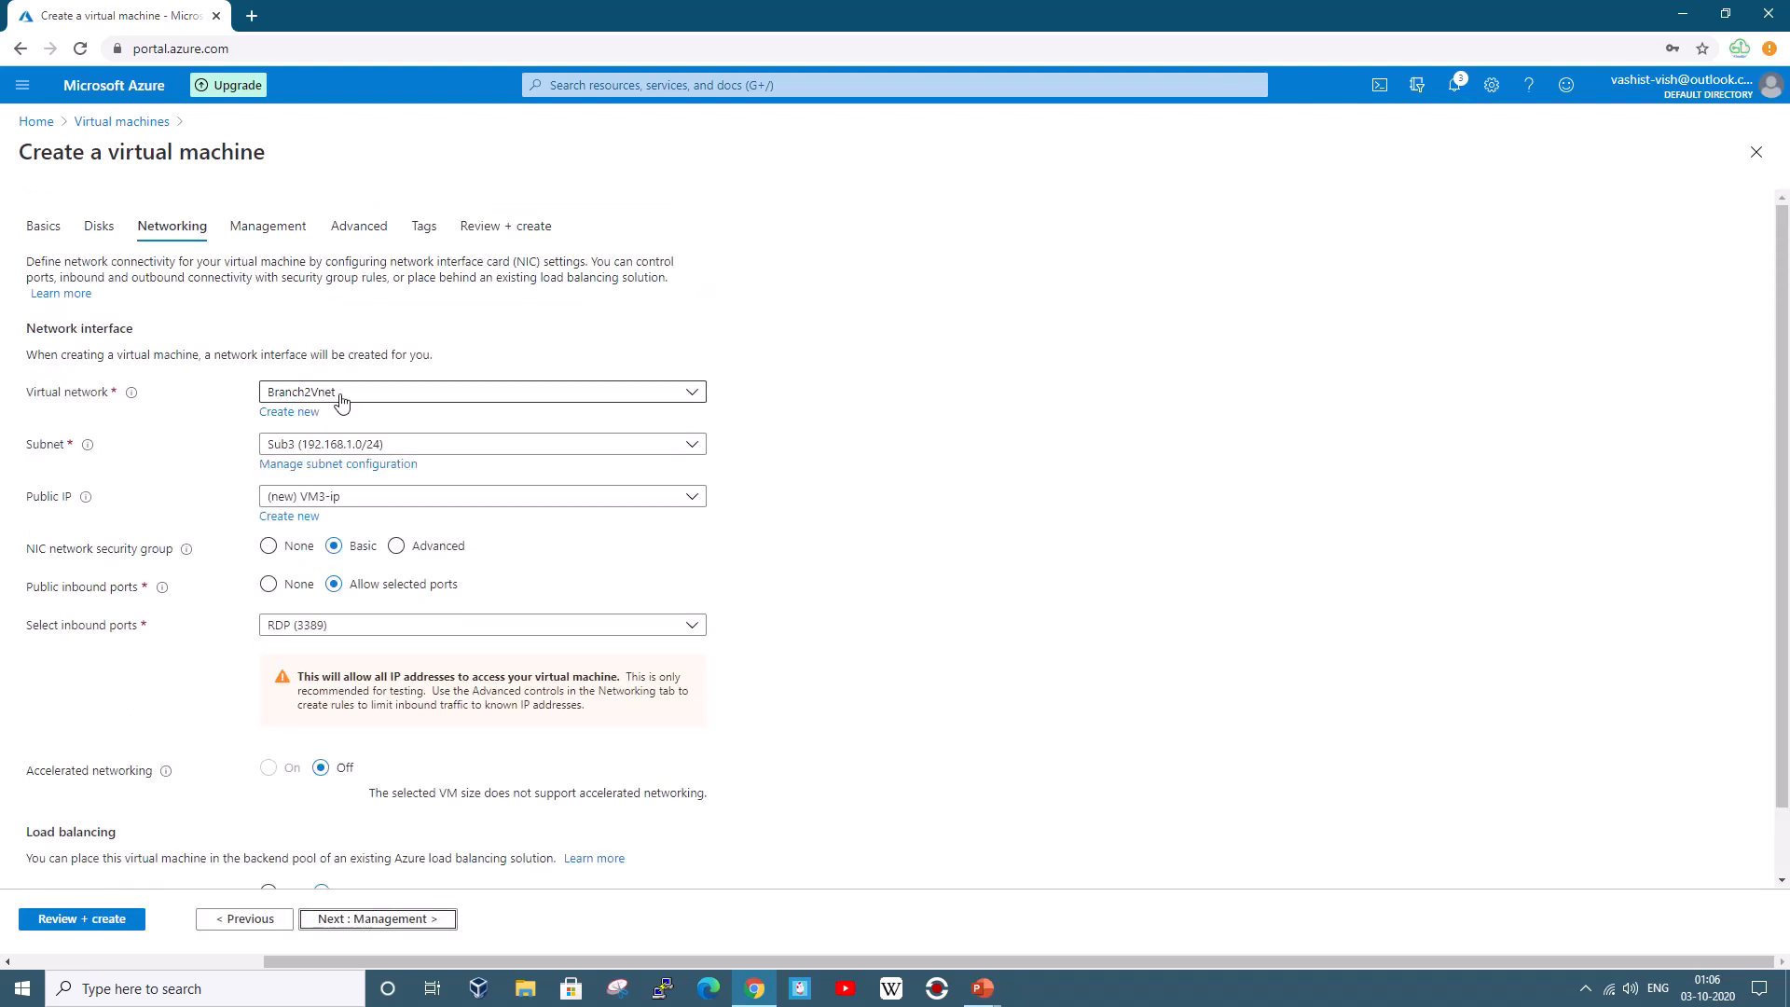
click(341, 402)
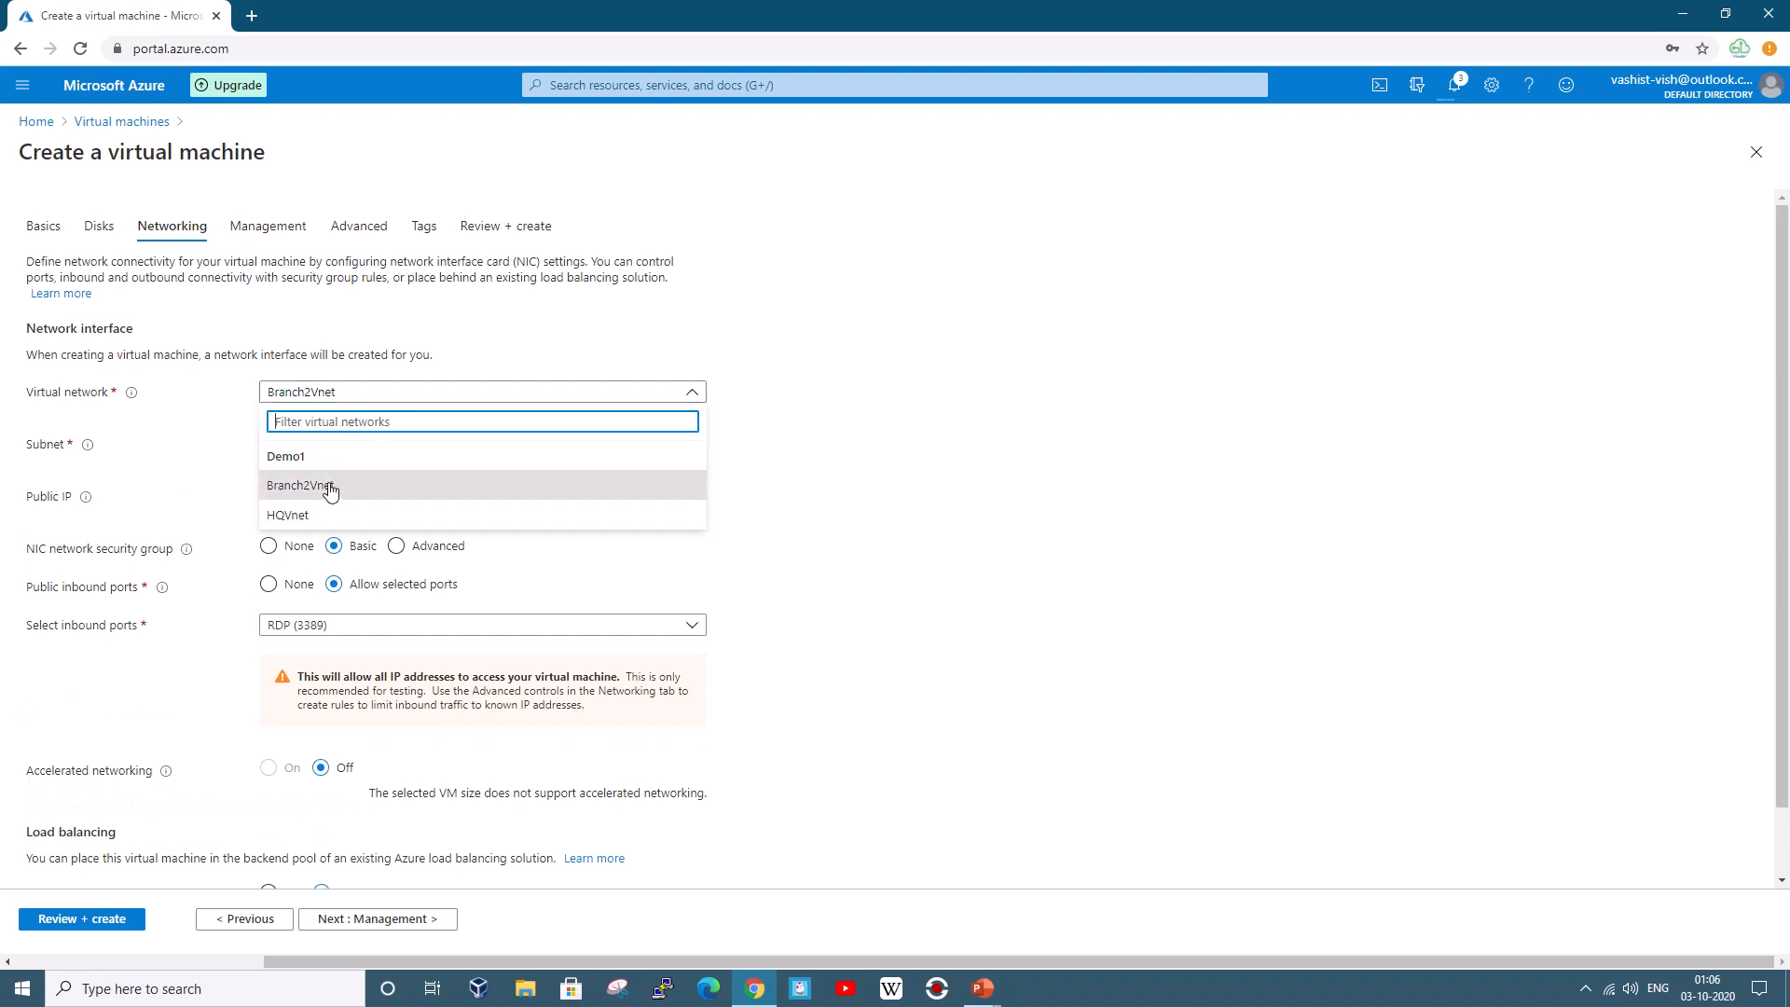
click(863, 524)
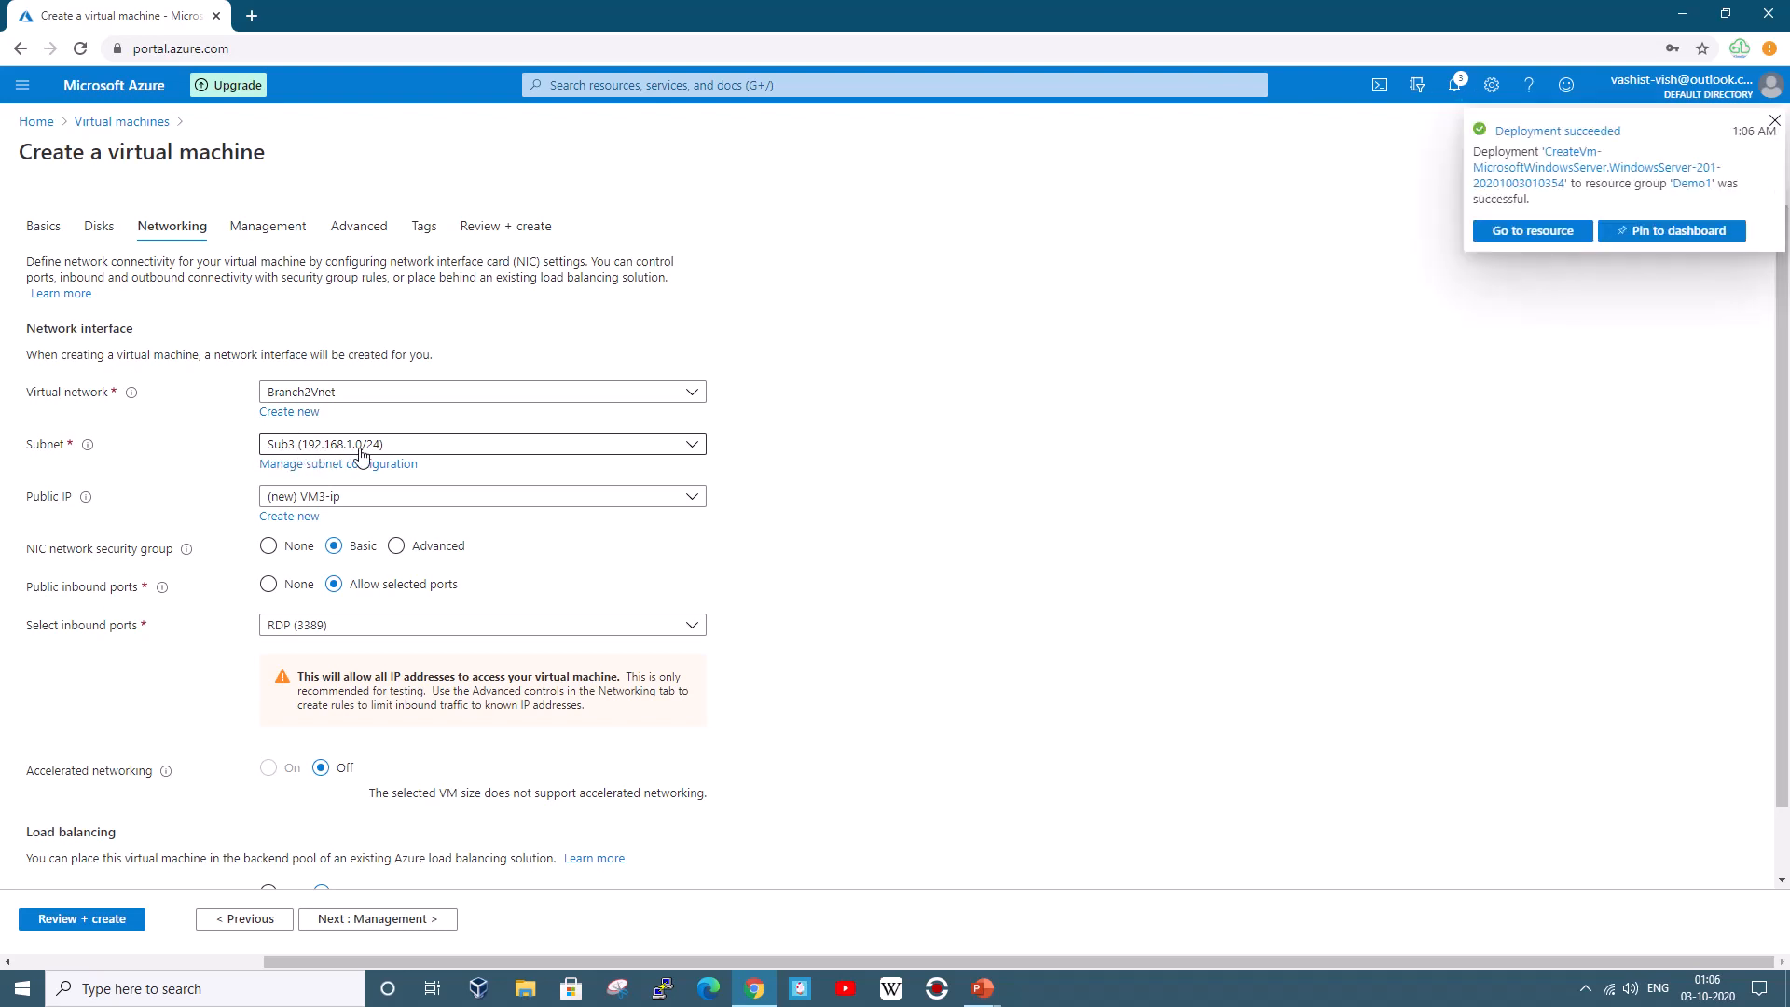
click(355, 506)
click(284, 555)
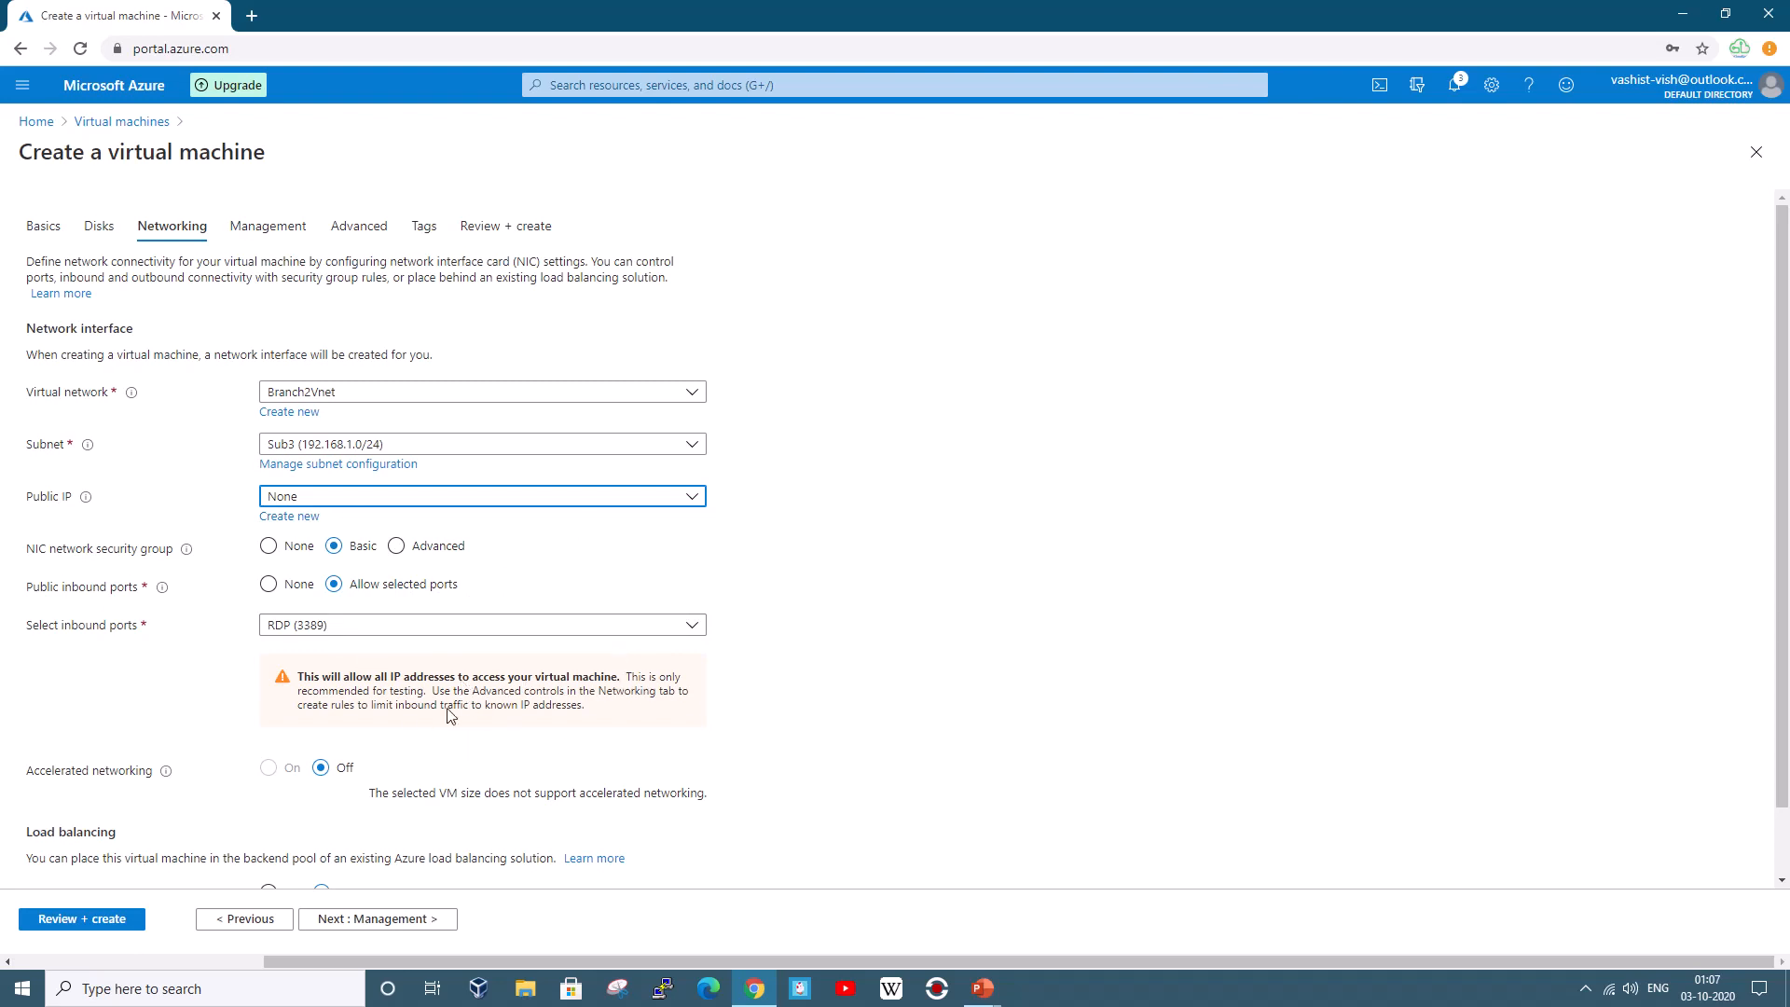
scroll(396, 673, down, 1)
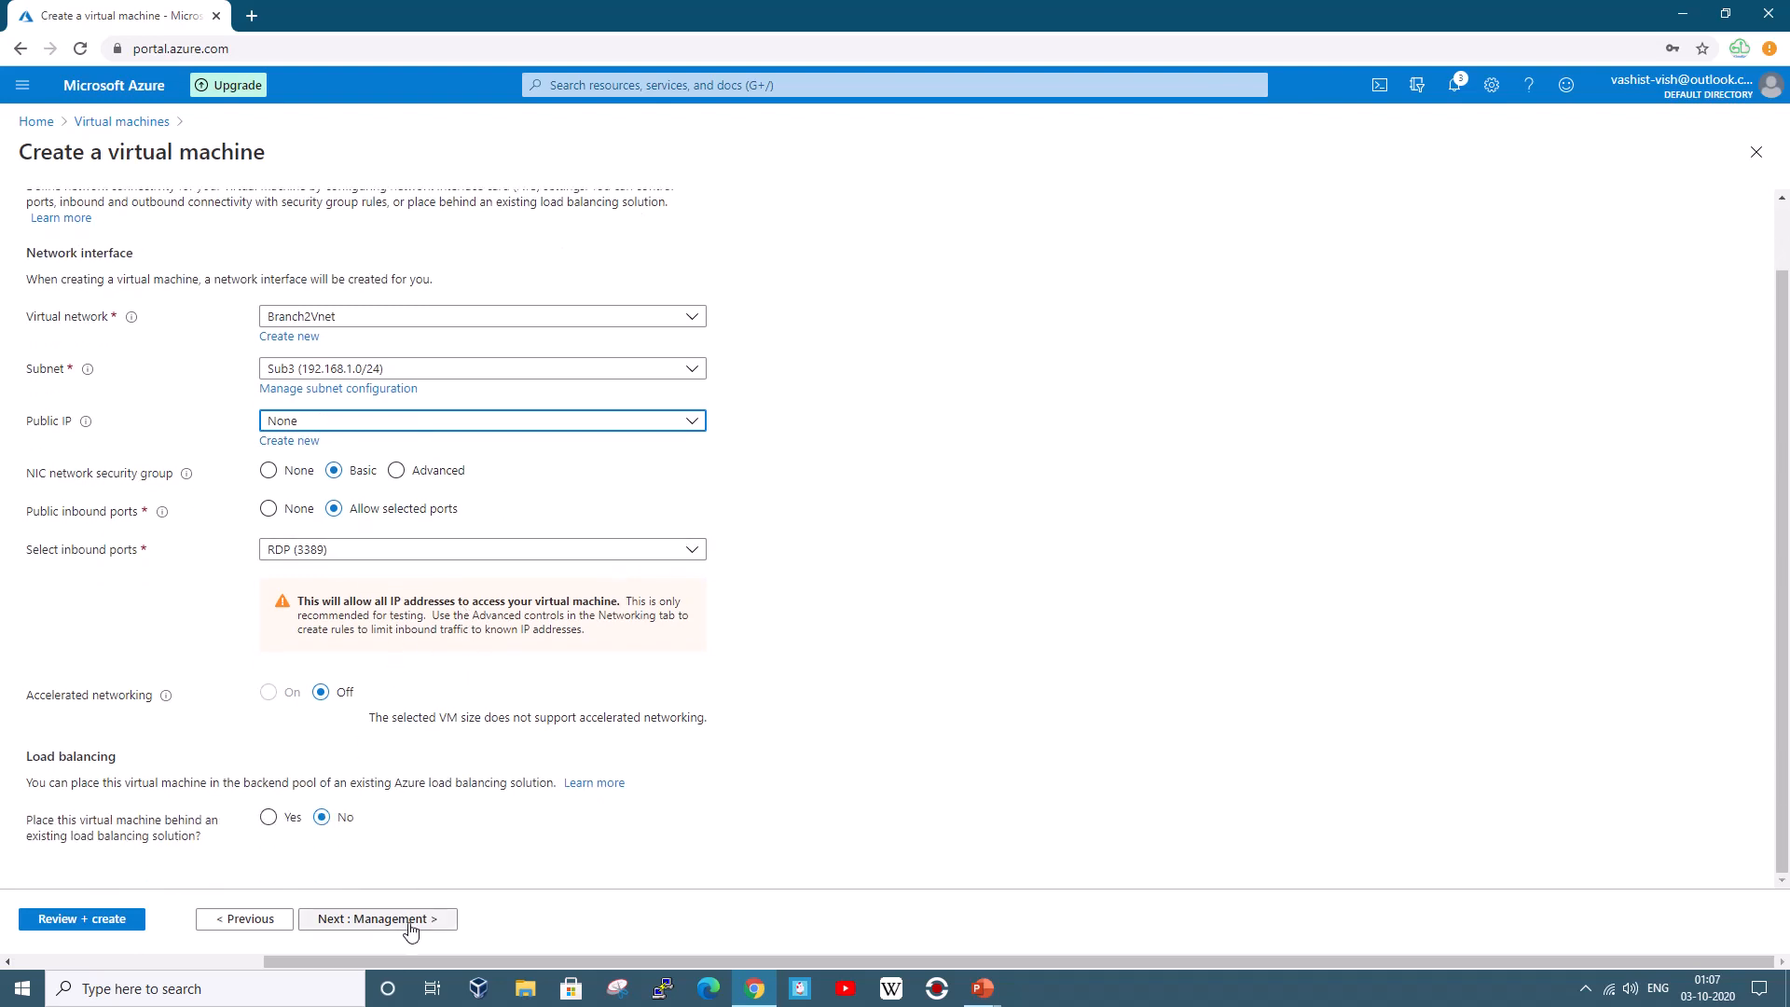
click(354, 920)
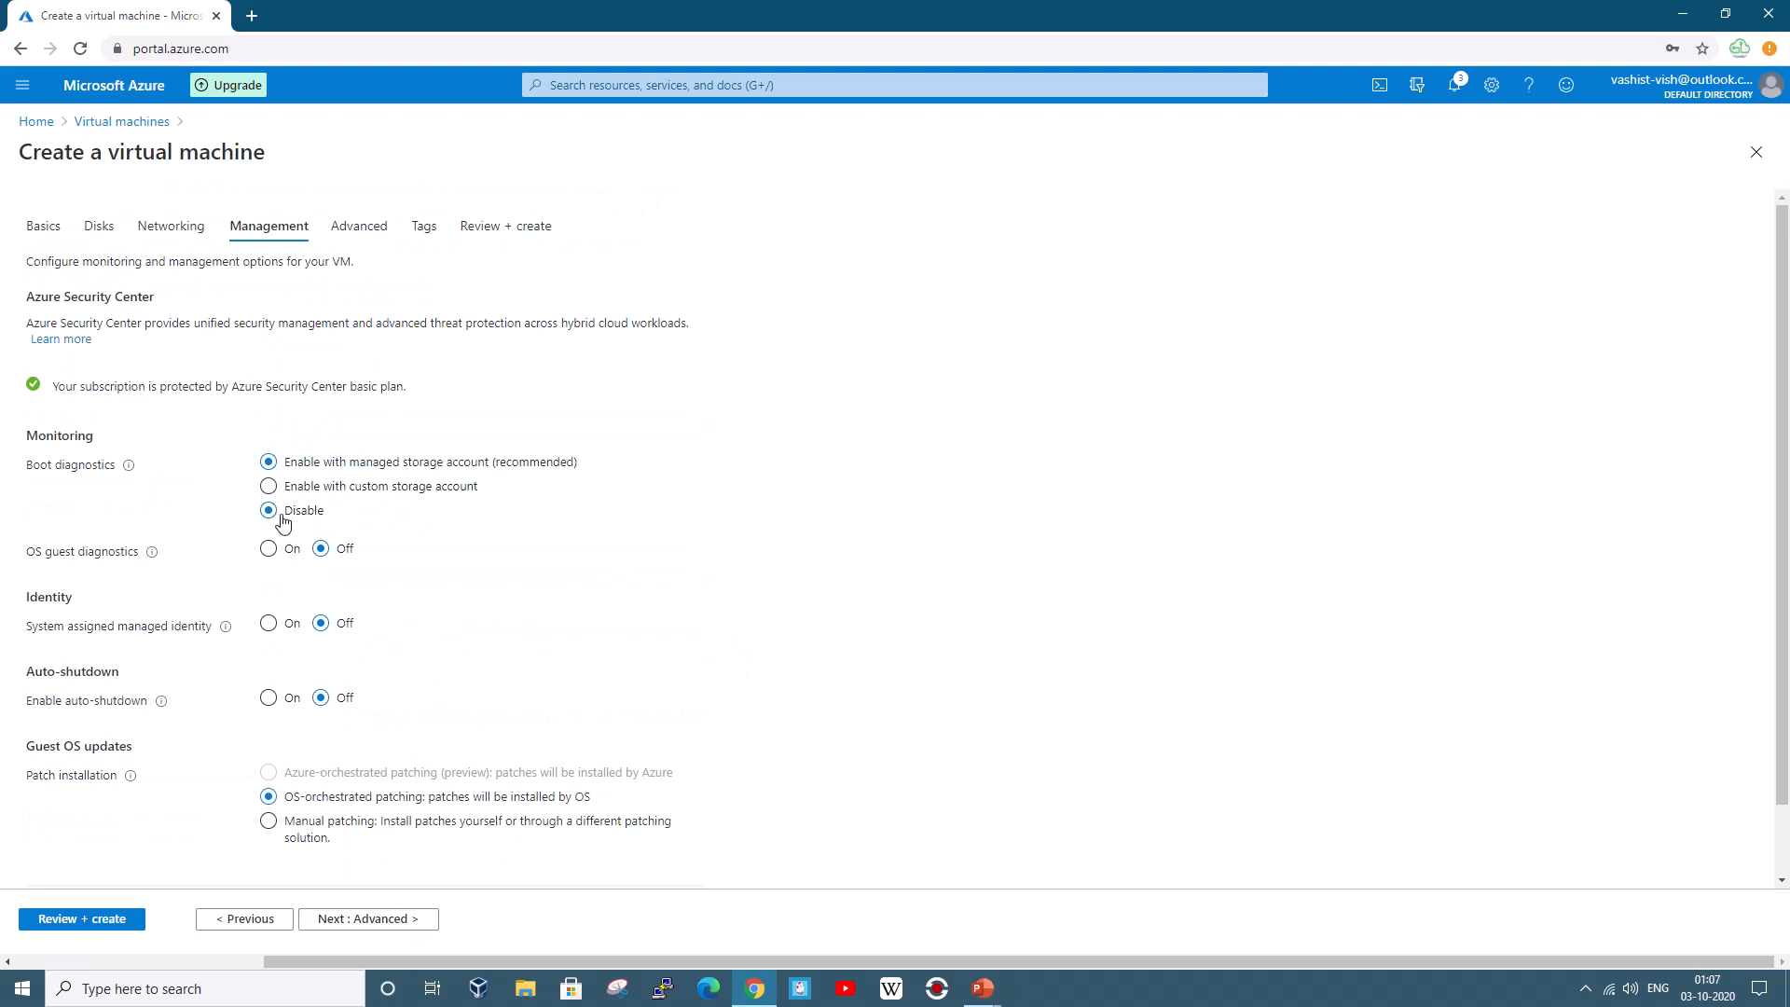
Pass through Advanced and Tags to Review + create and launch VM3's creation in Demo1
click(382, 920)
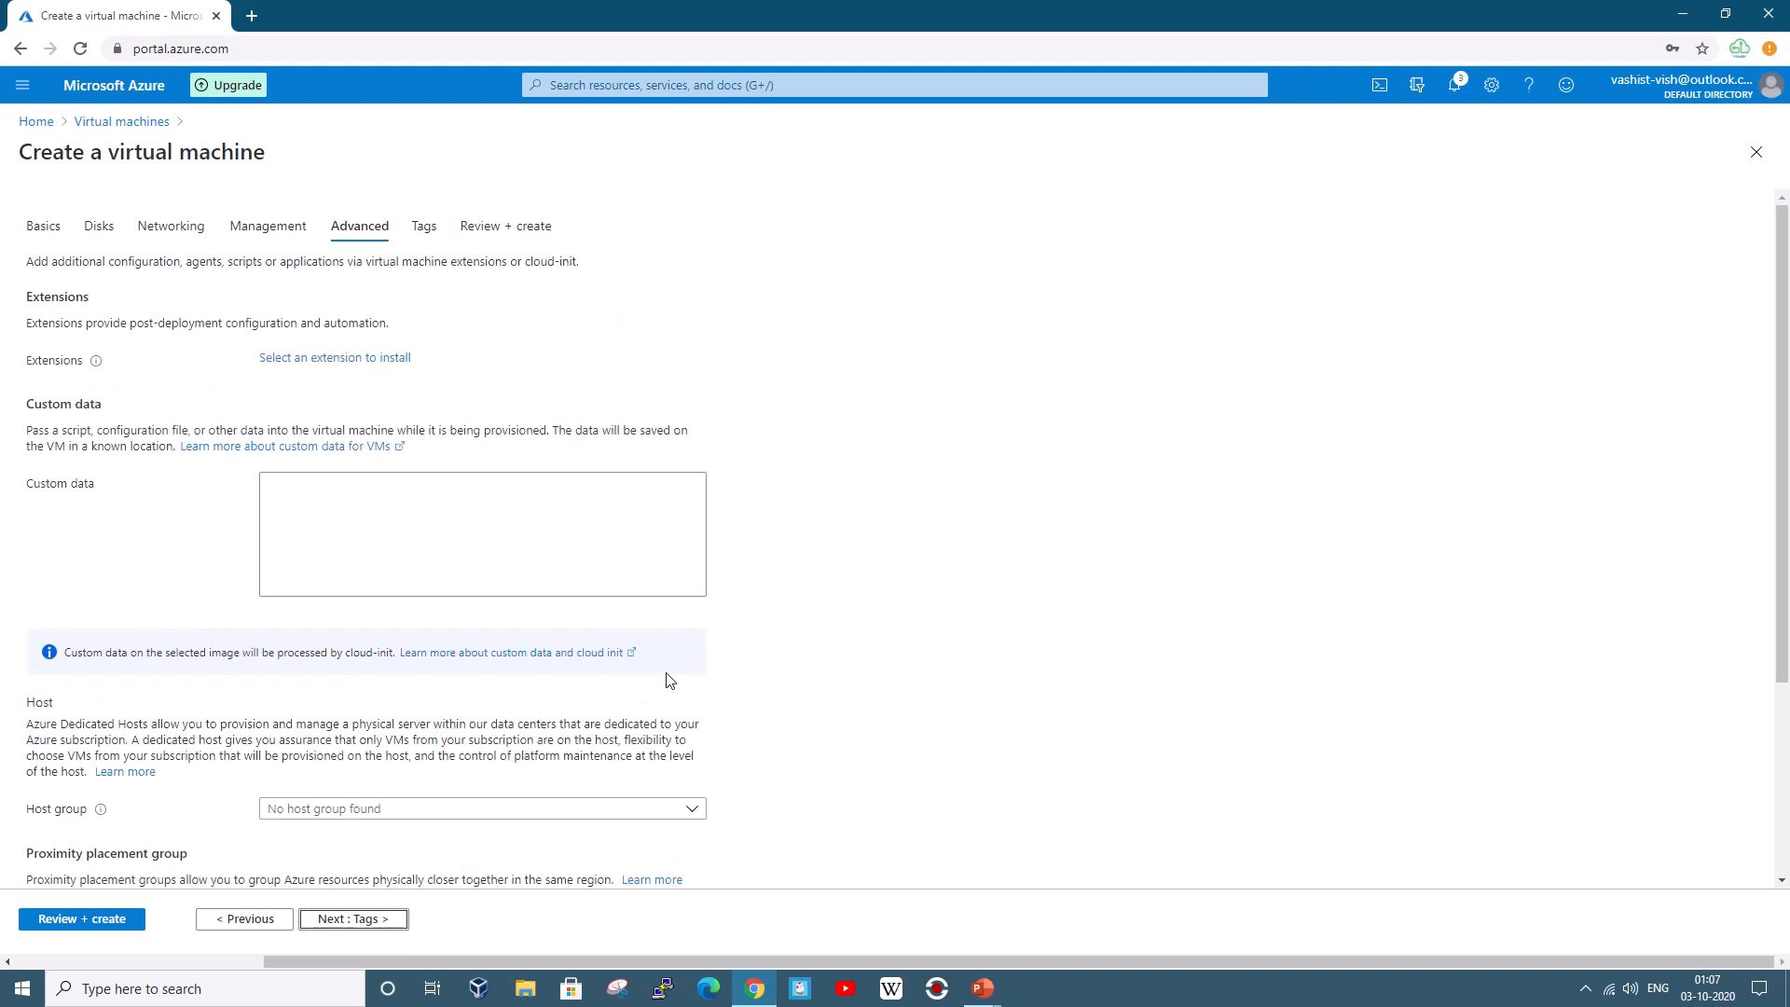
click(371, 918)
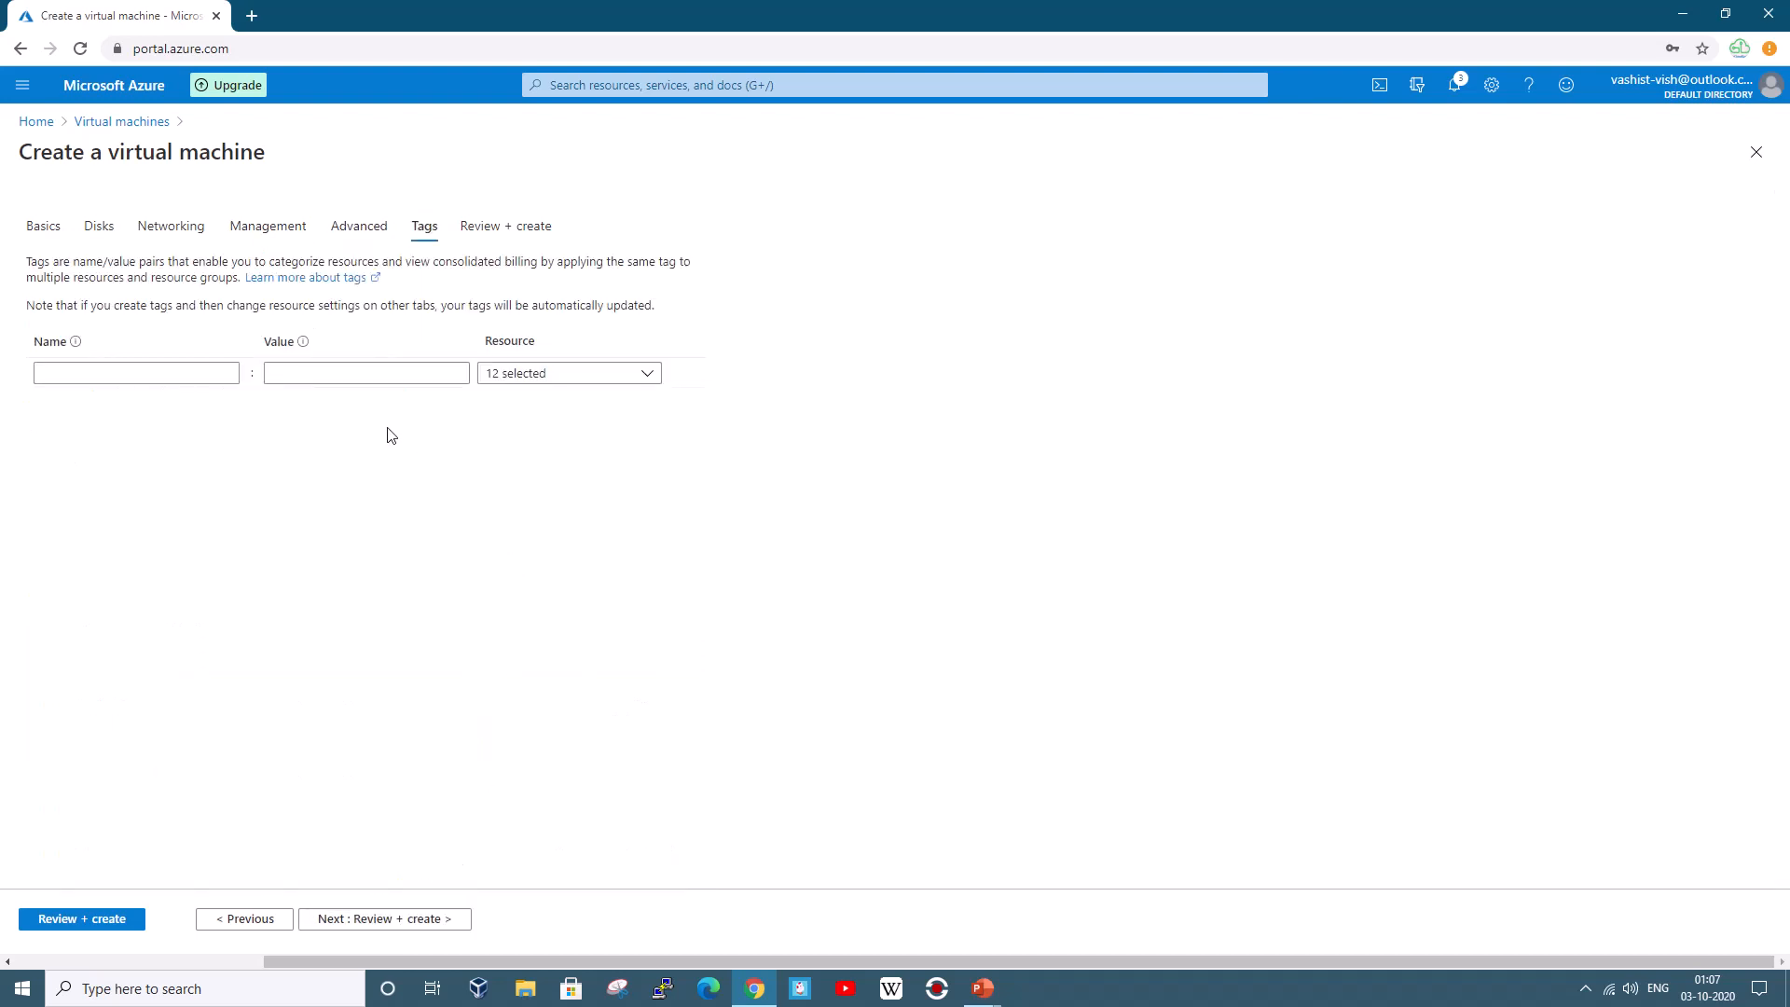
click(342, 919)
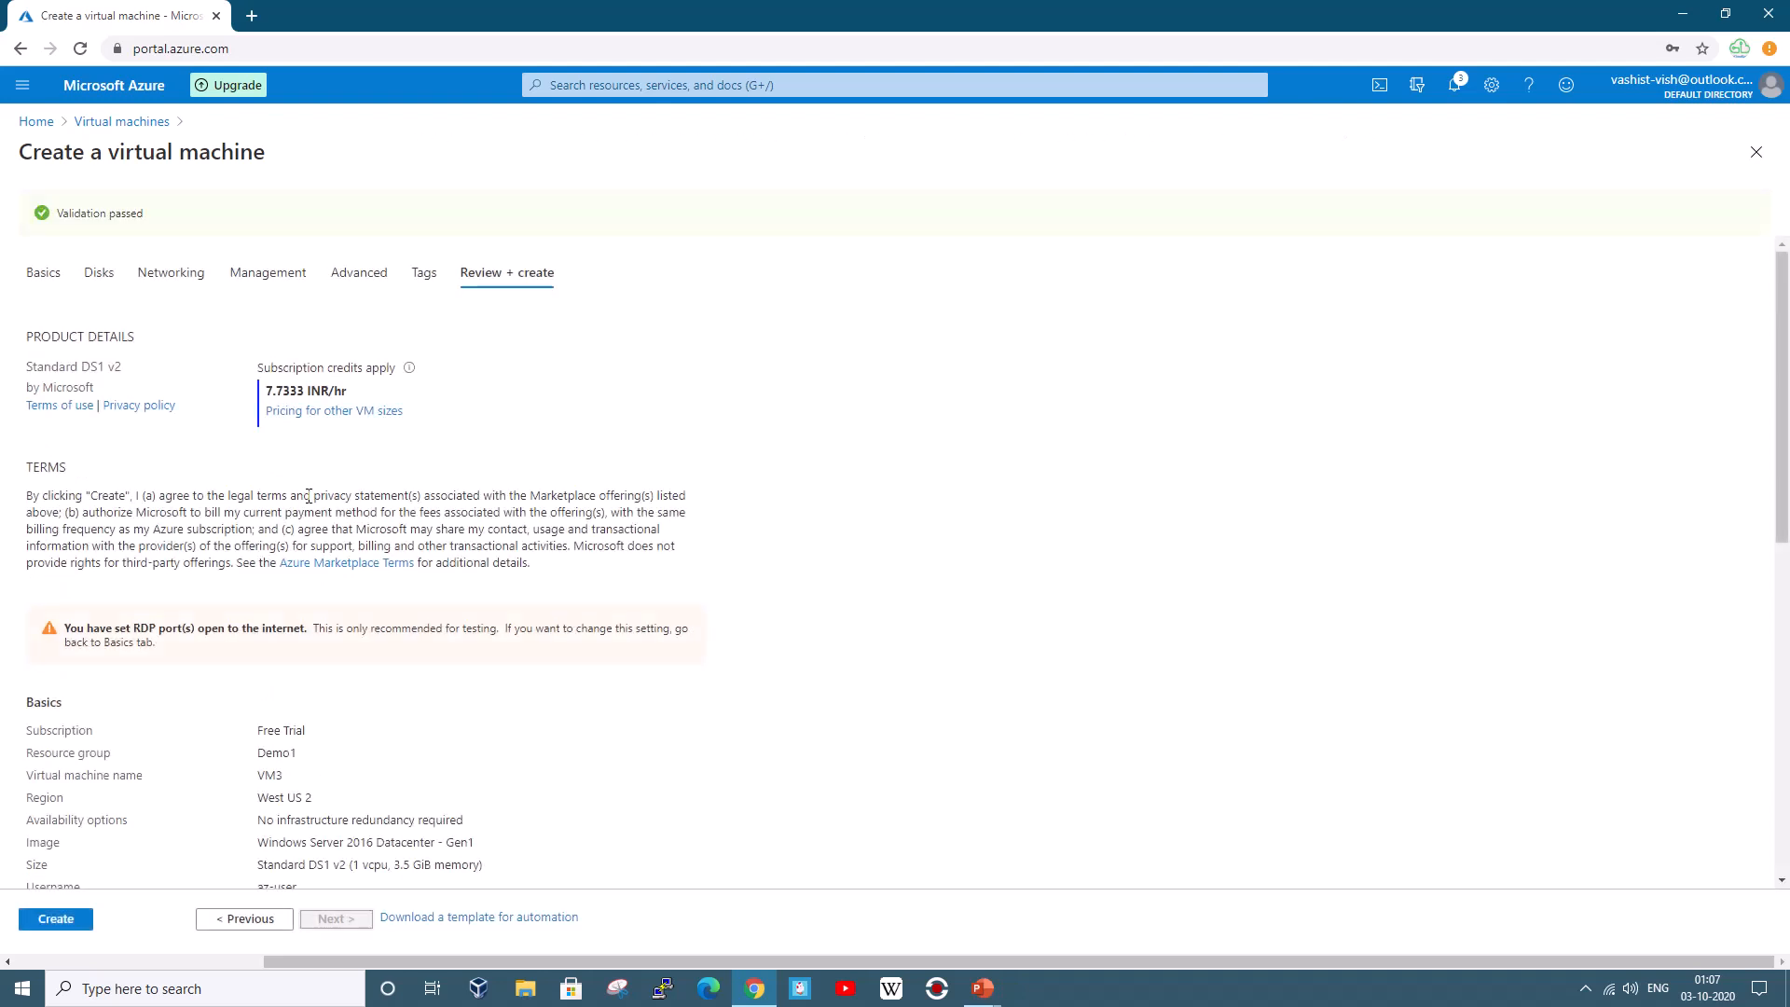
click(48, 921)
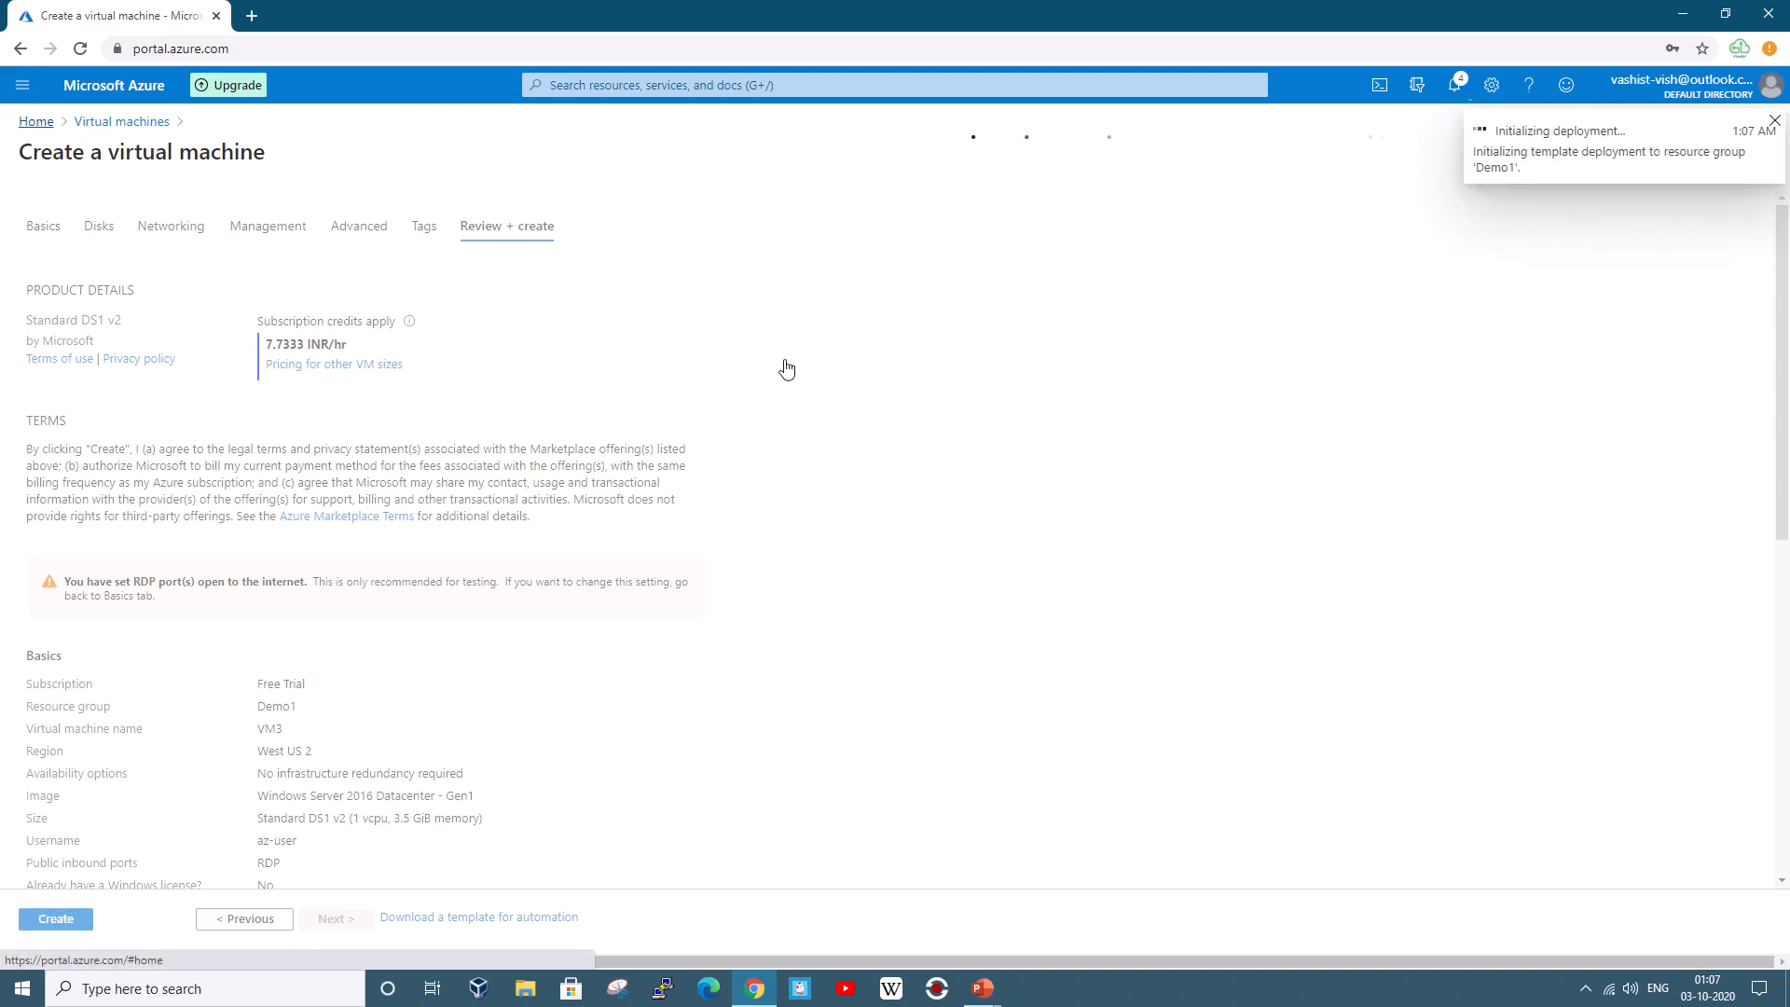
Check that HQVnet's Peerings list is empty, then return to the Virtual machines list
click(641, 244)
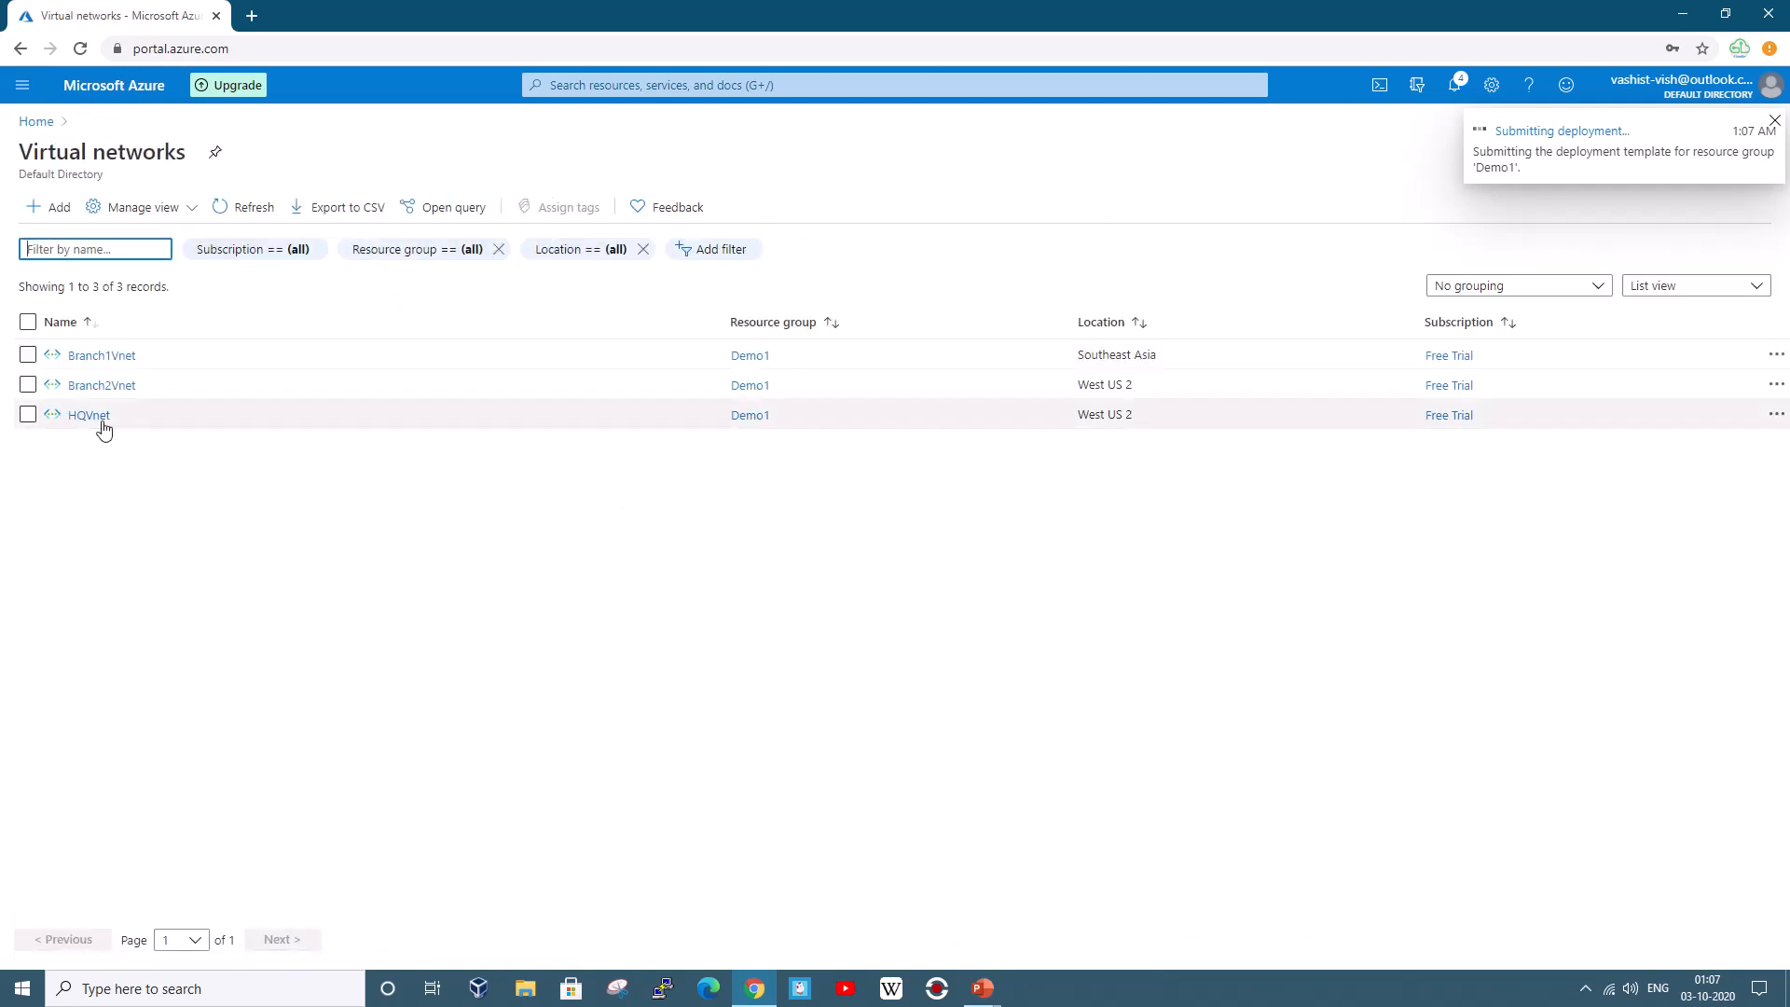
click(101, 423)
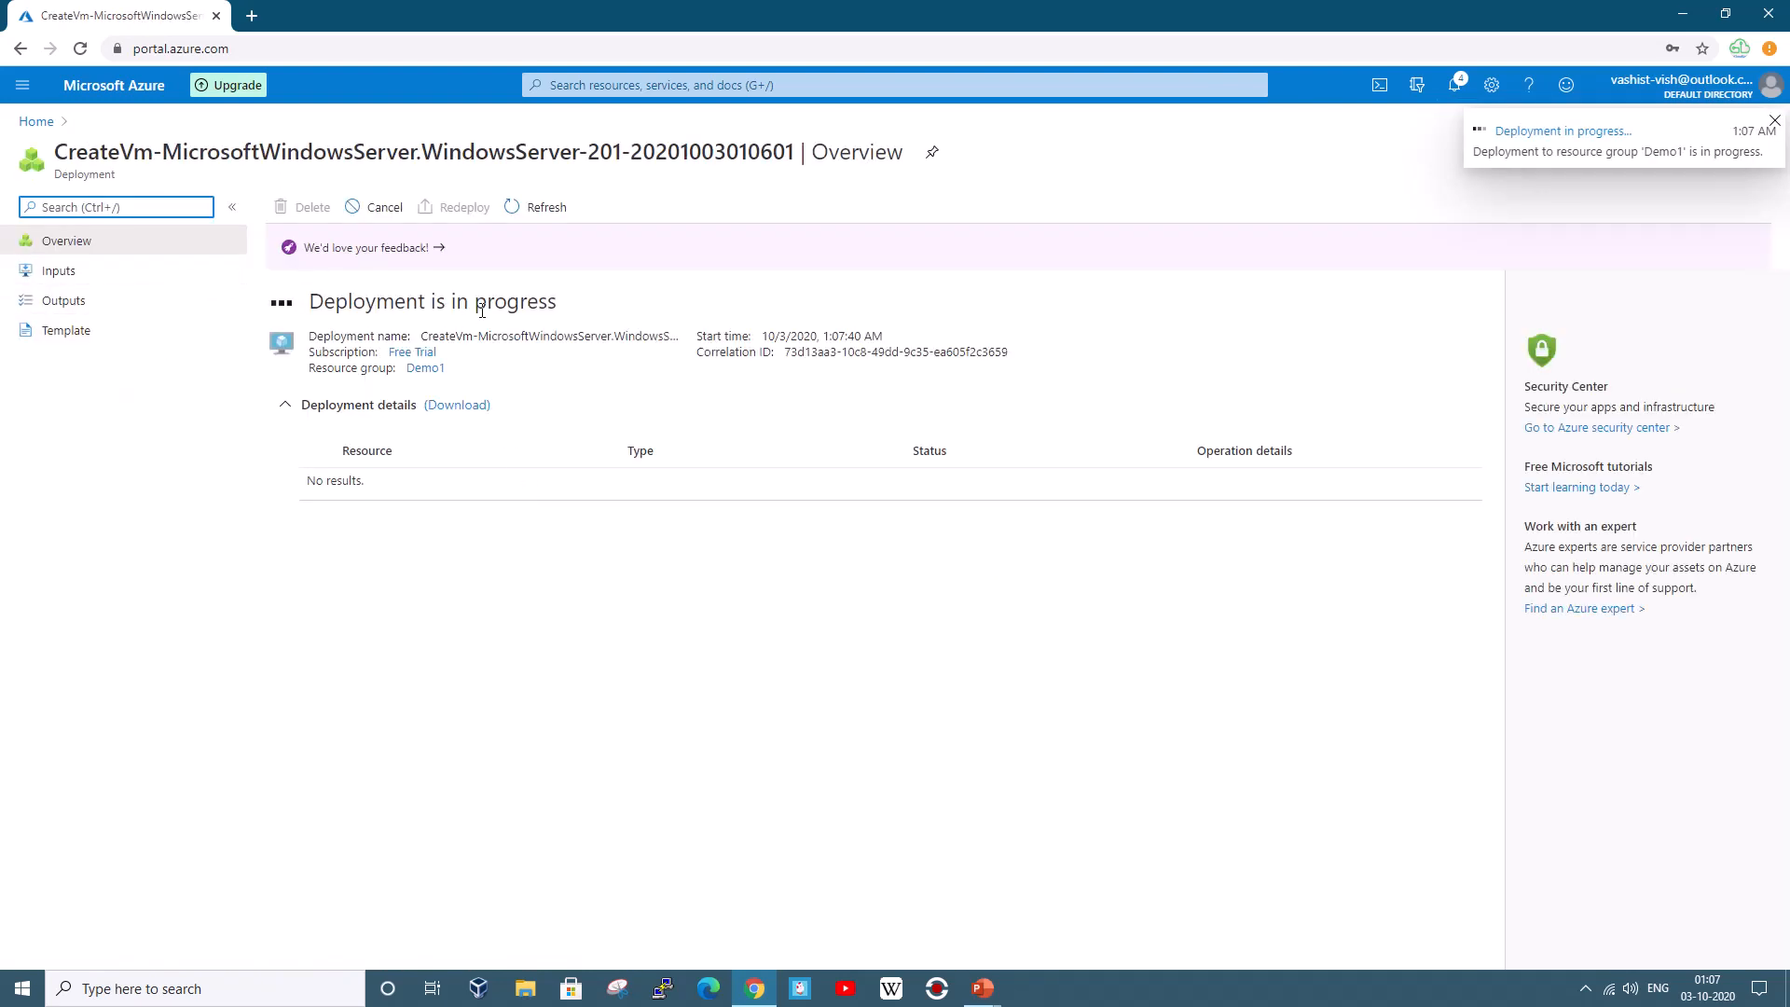
click(34, 121)
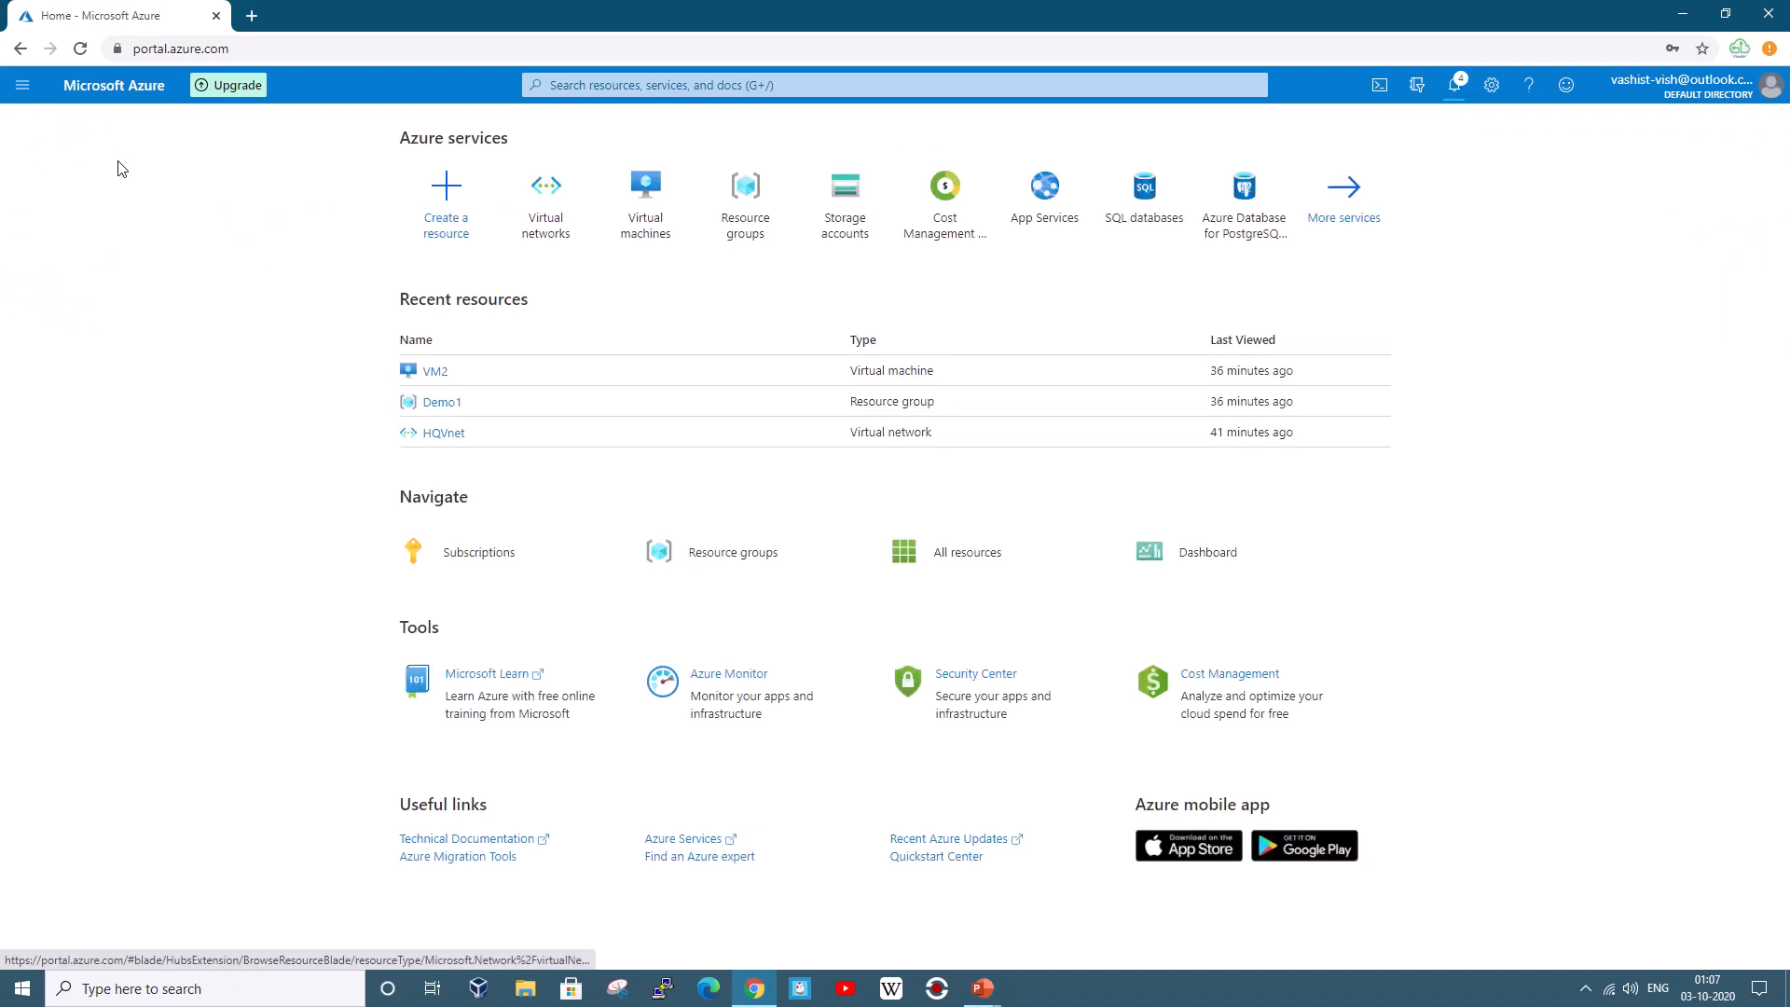
click(548, 224)
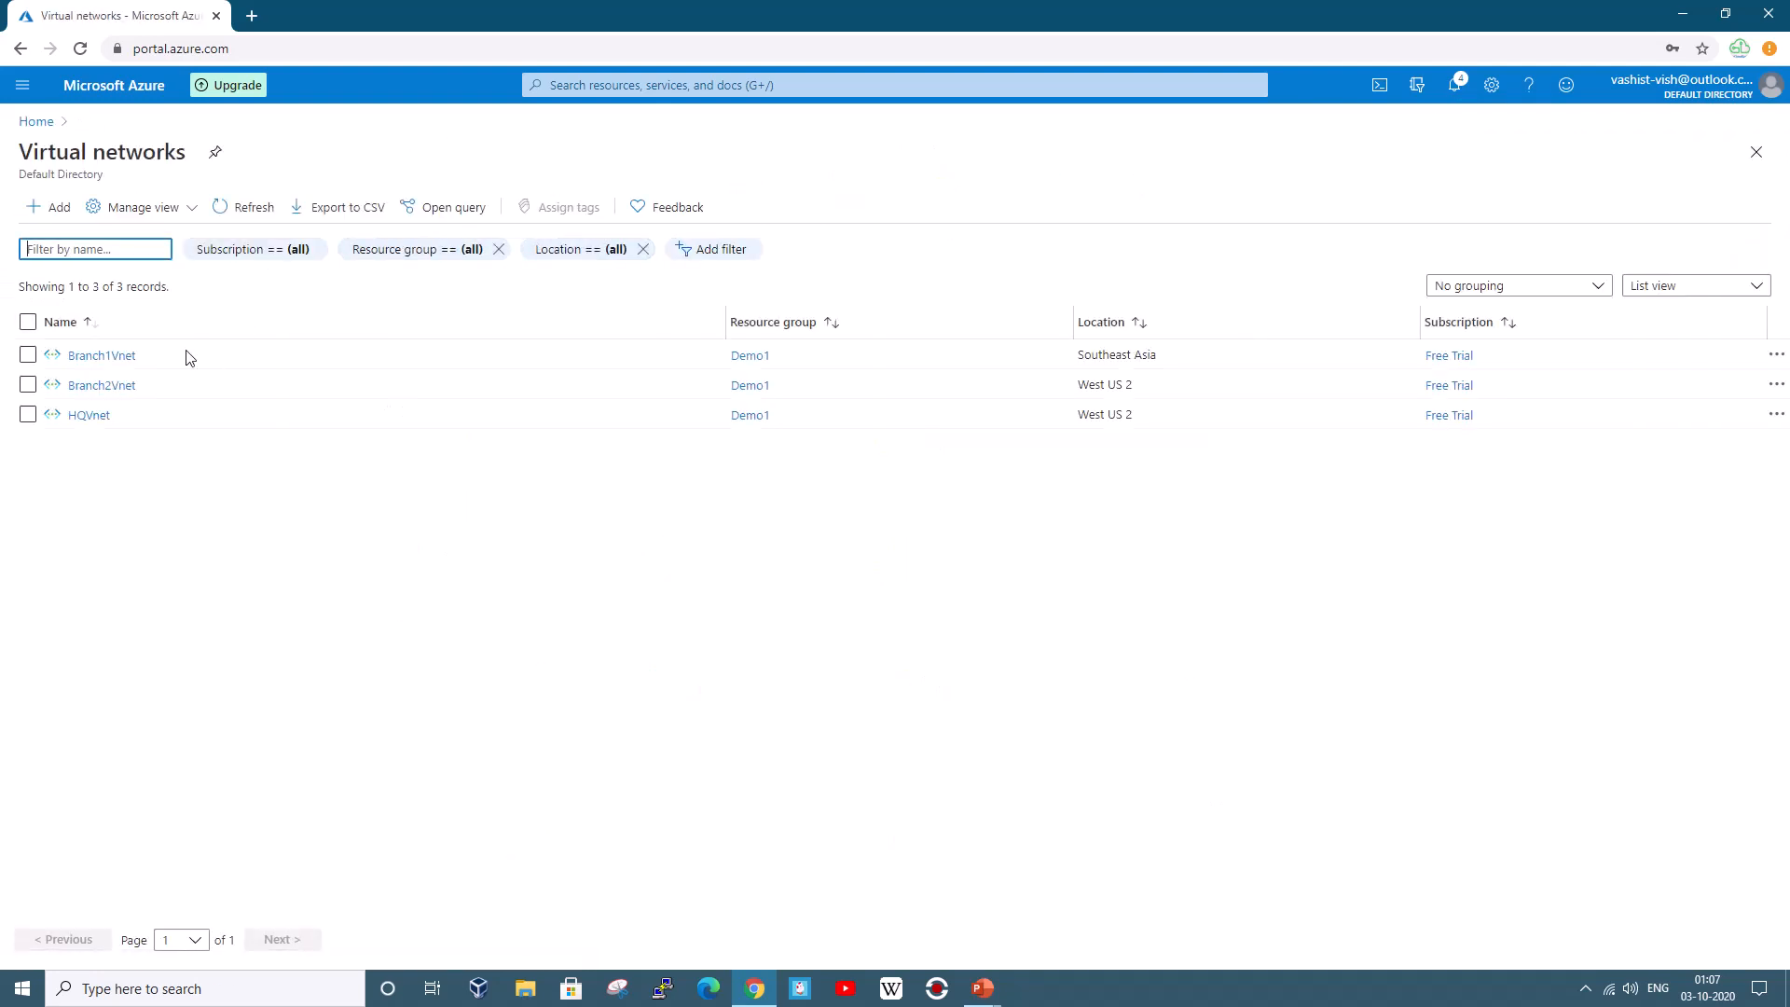
click(89, 418)
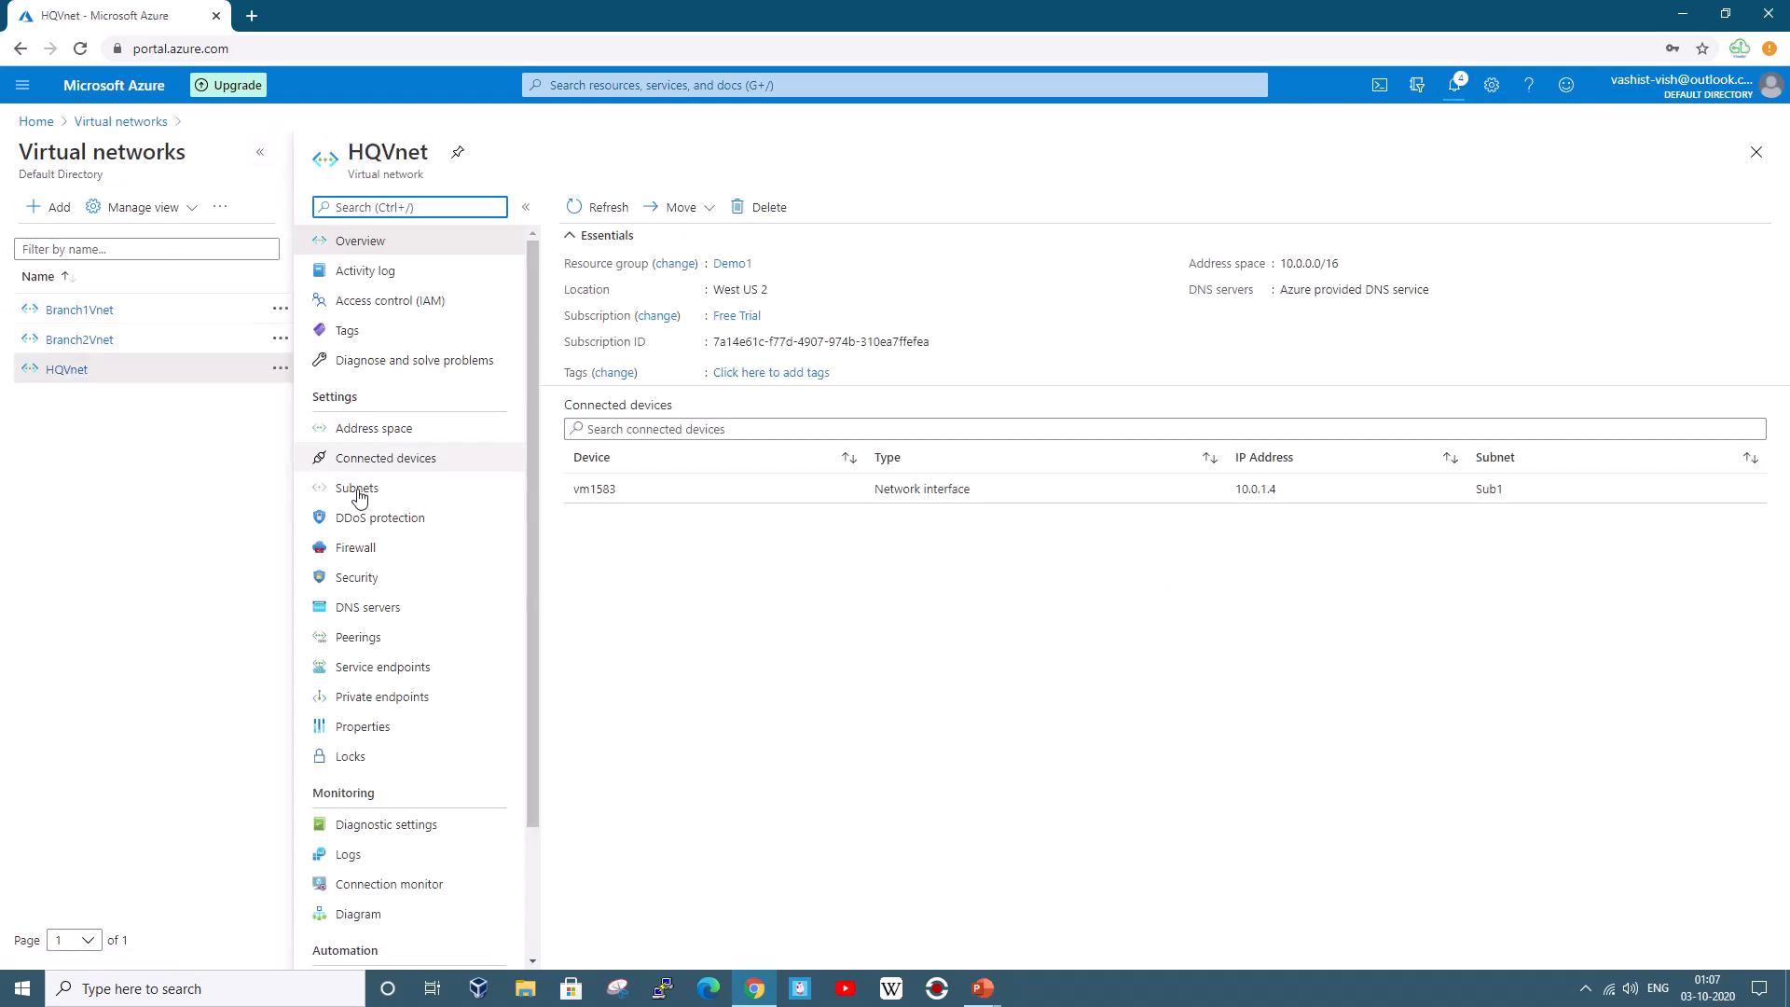
click(260, 152)
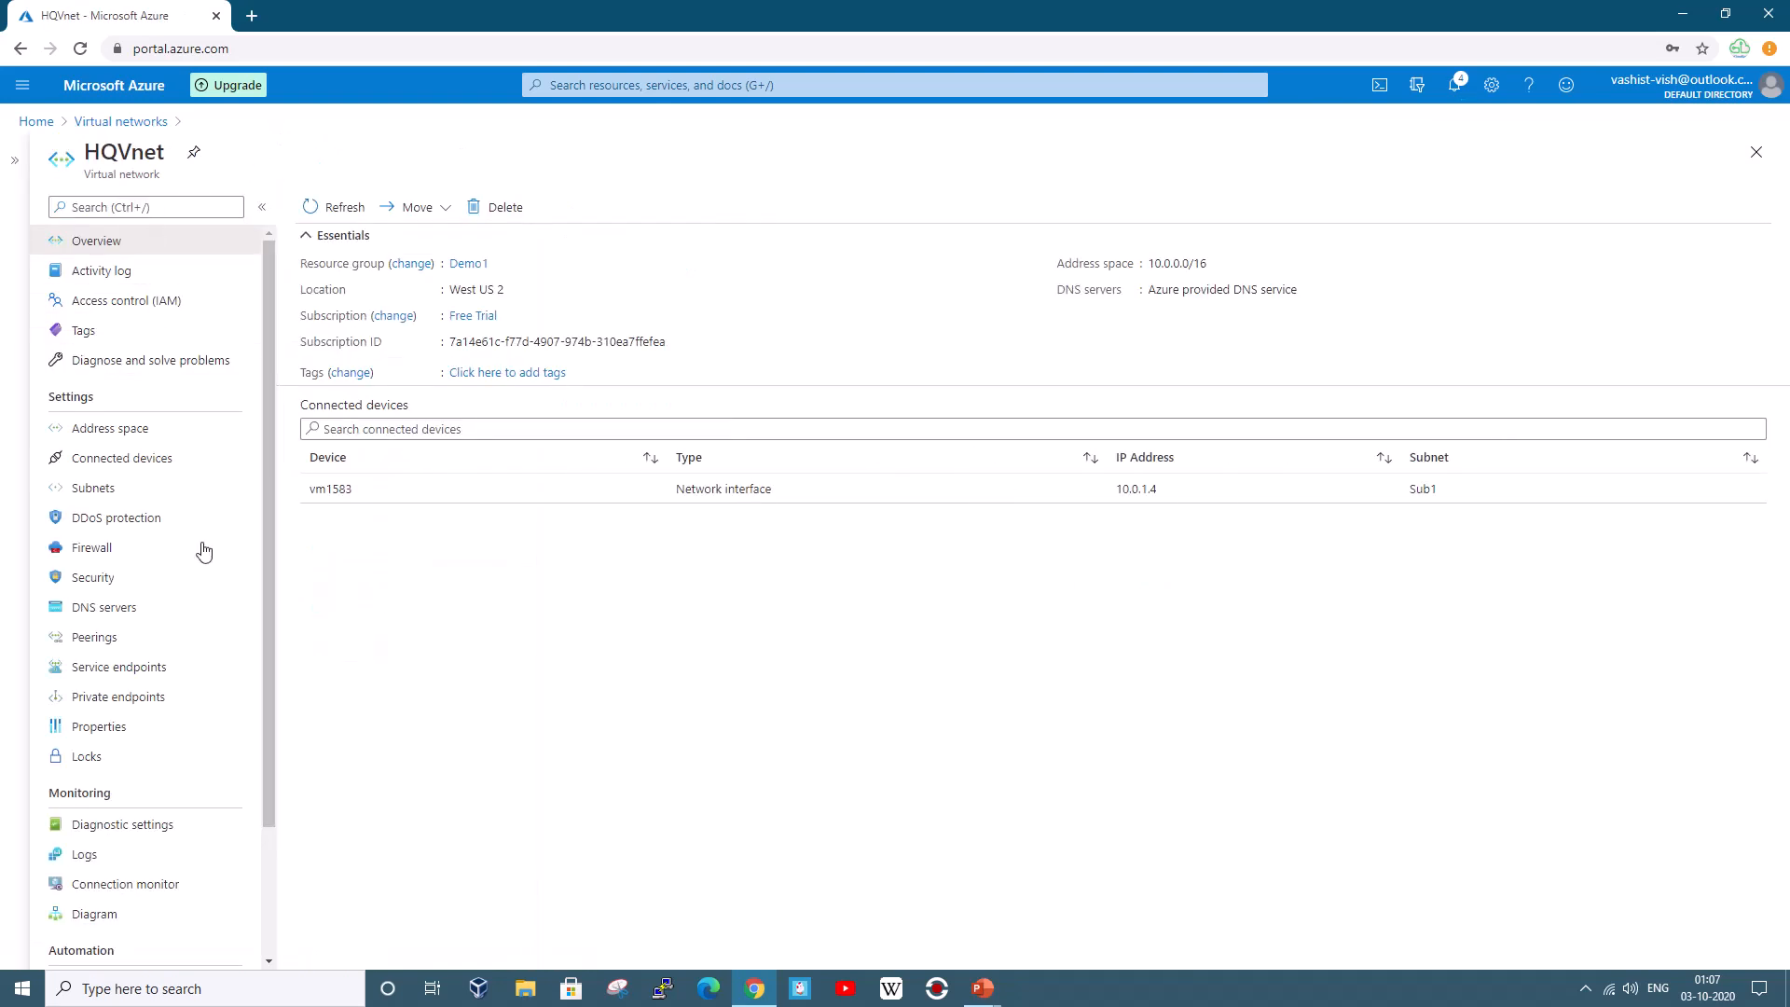
click(152, 640)
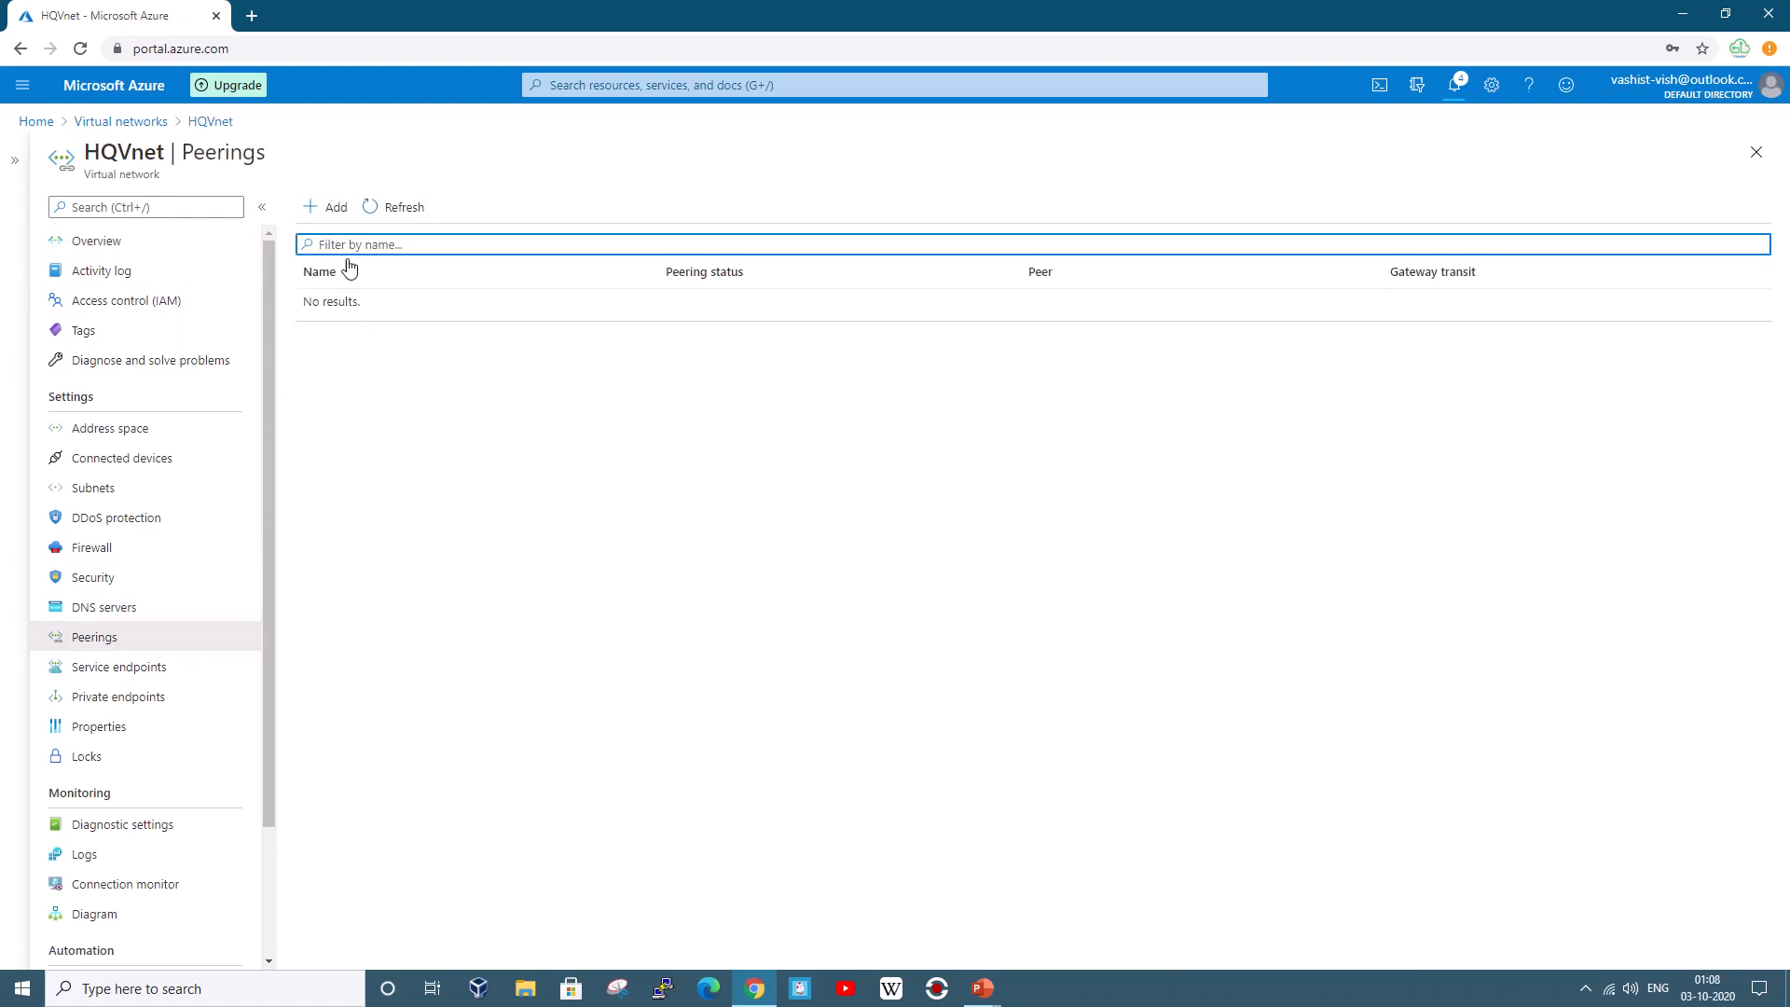
click(45, 125)
click(638, 233)
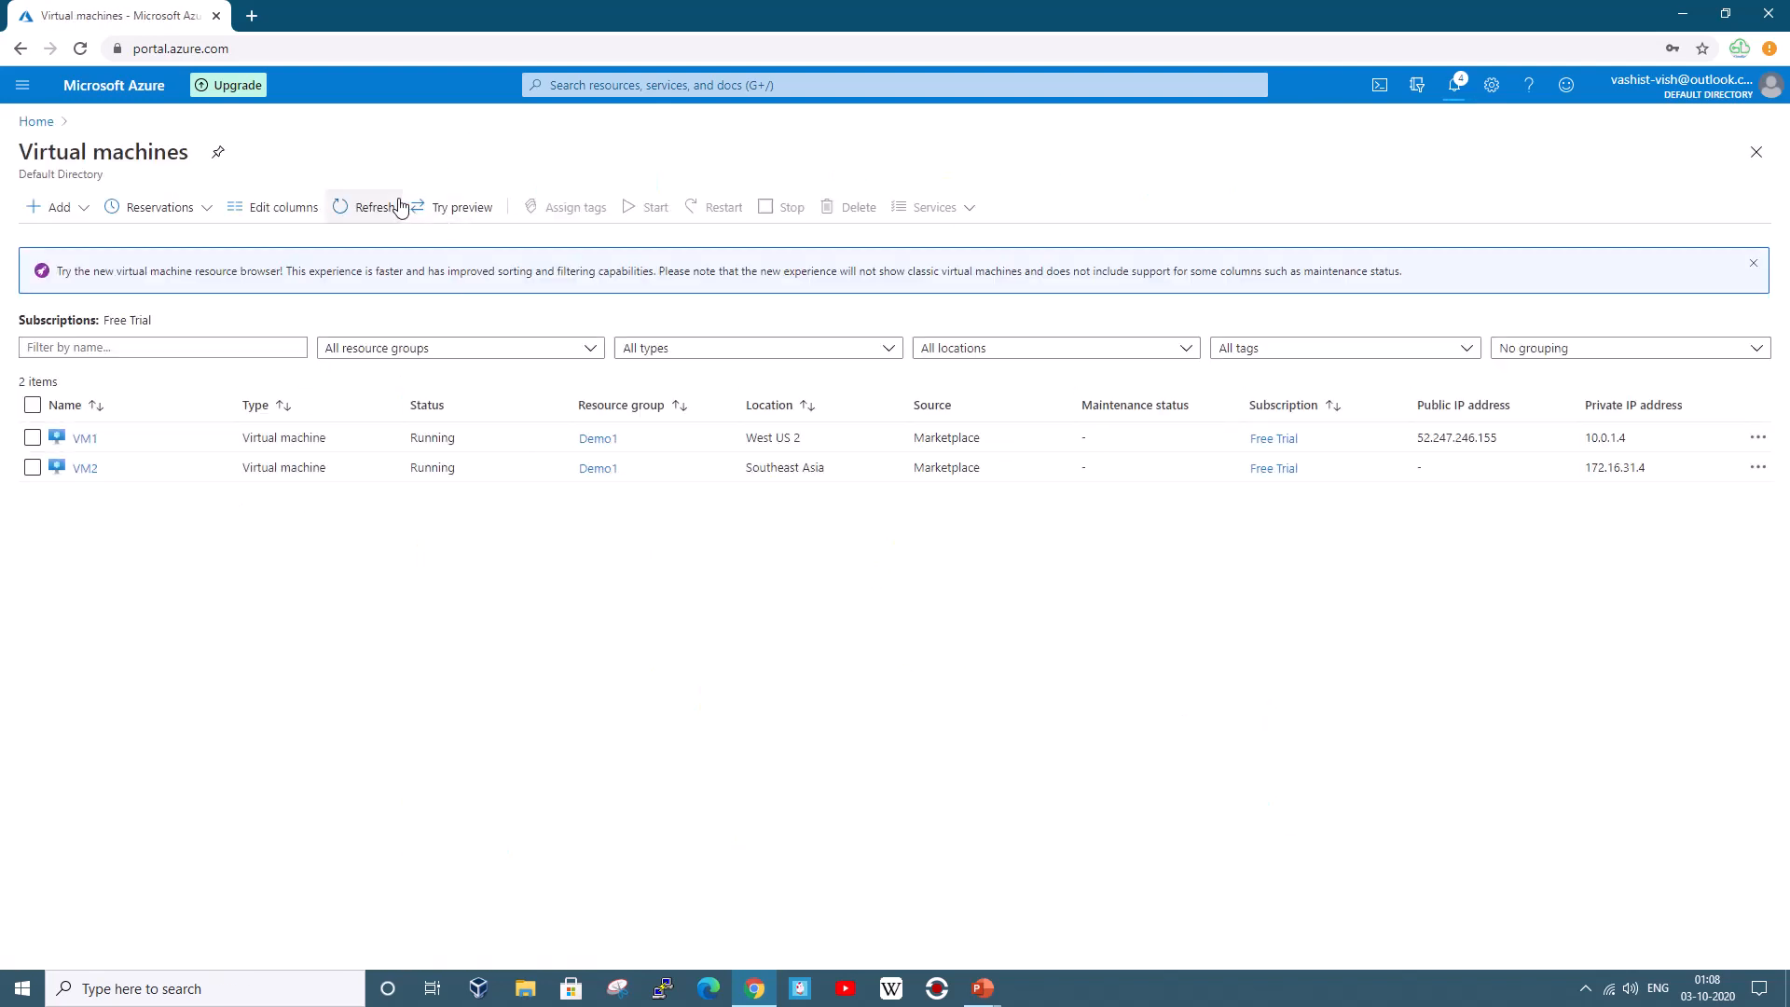
Refresh the VM list and launch Remote Desktop Connection by searching 'rdp'
click(354, 208)
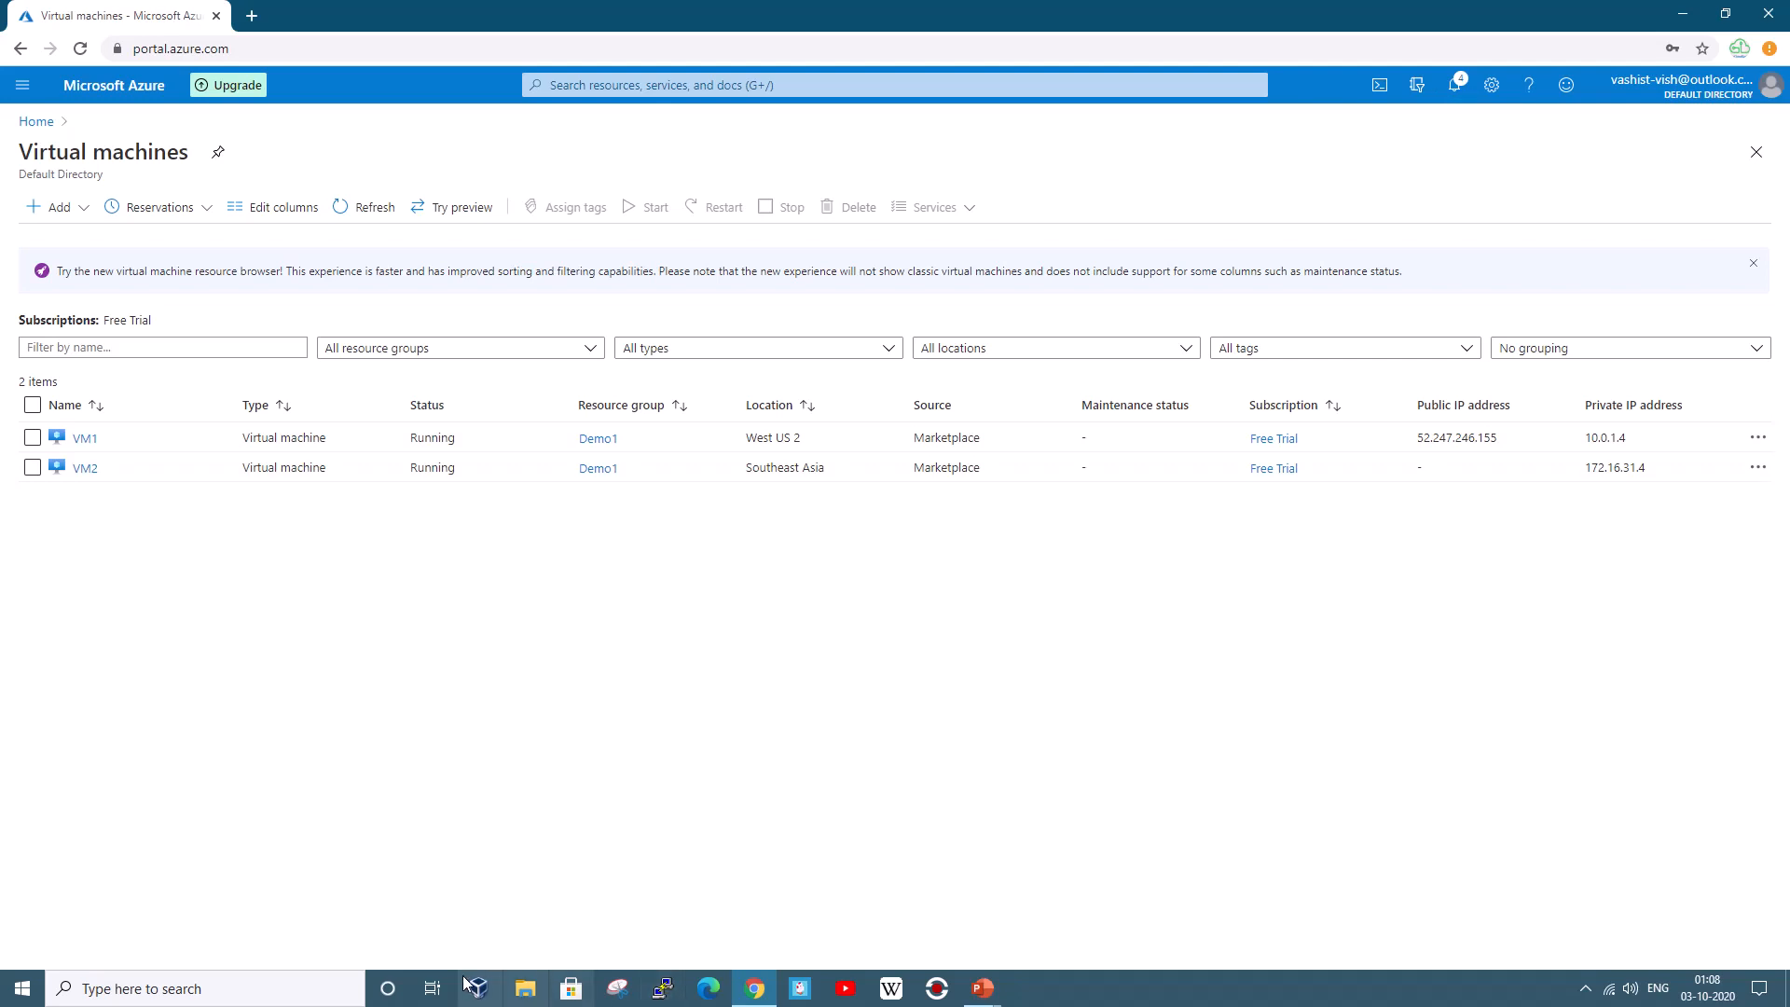
click(300, 991)
text(rdp)
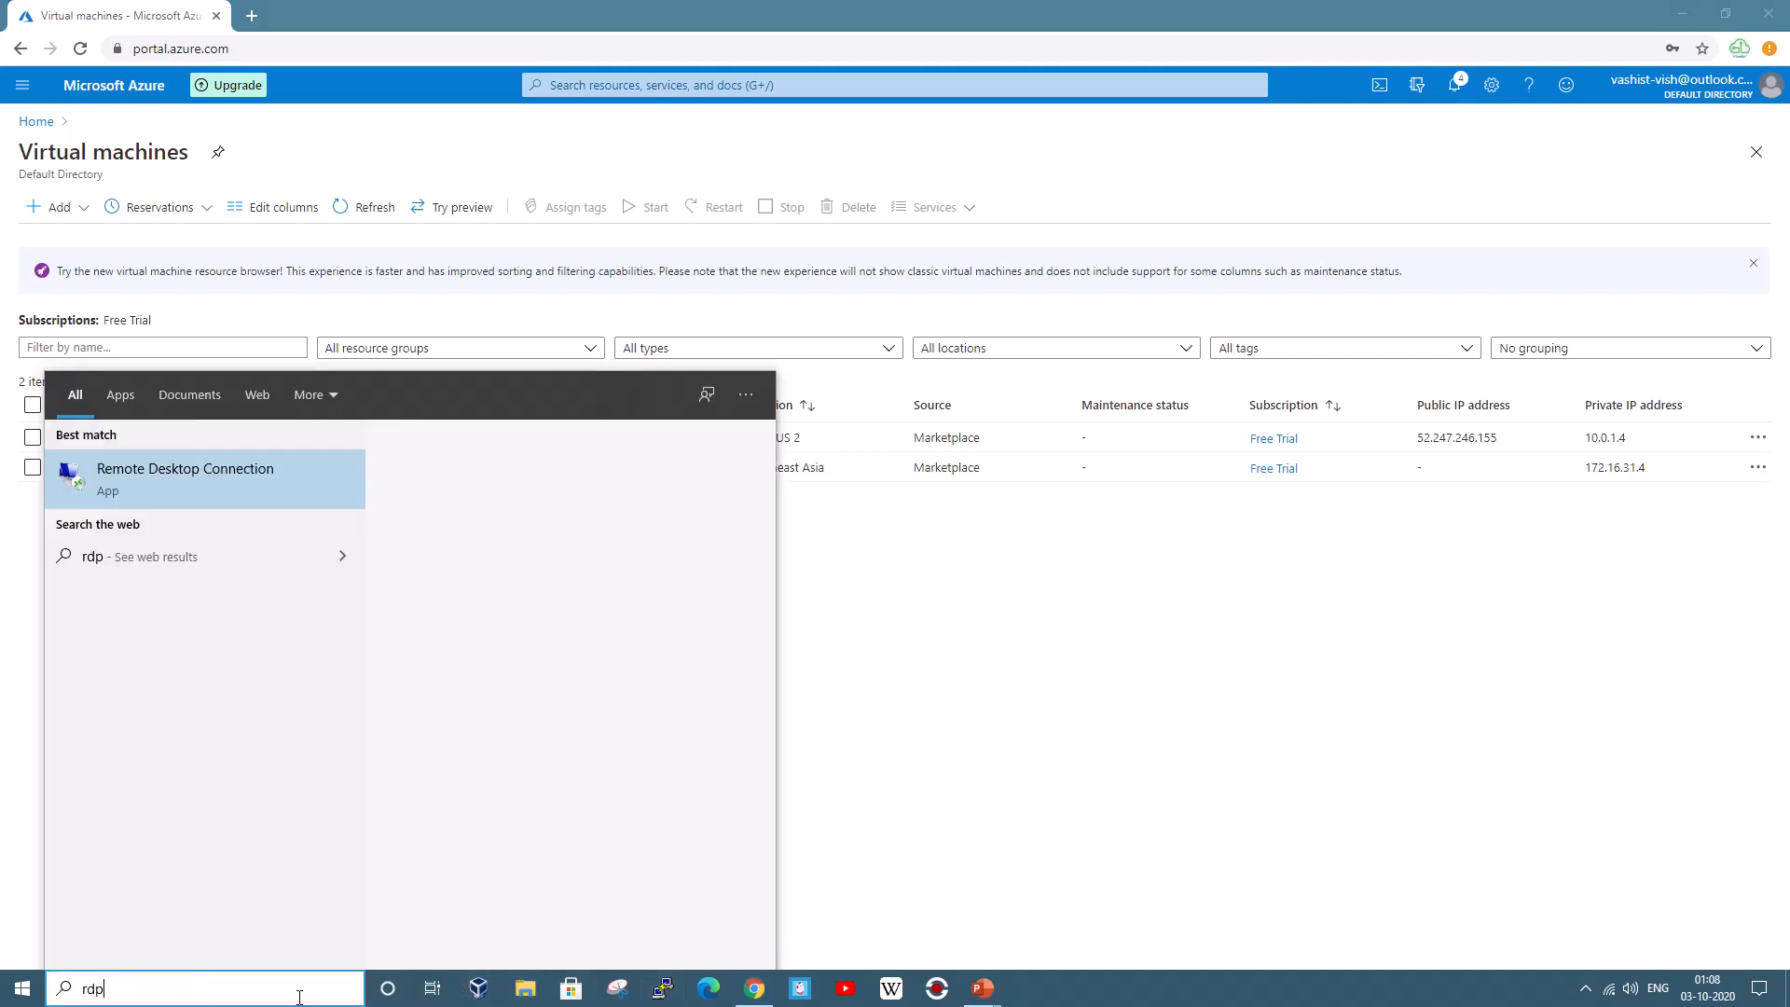
click(165, 476)
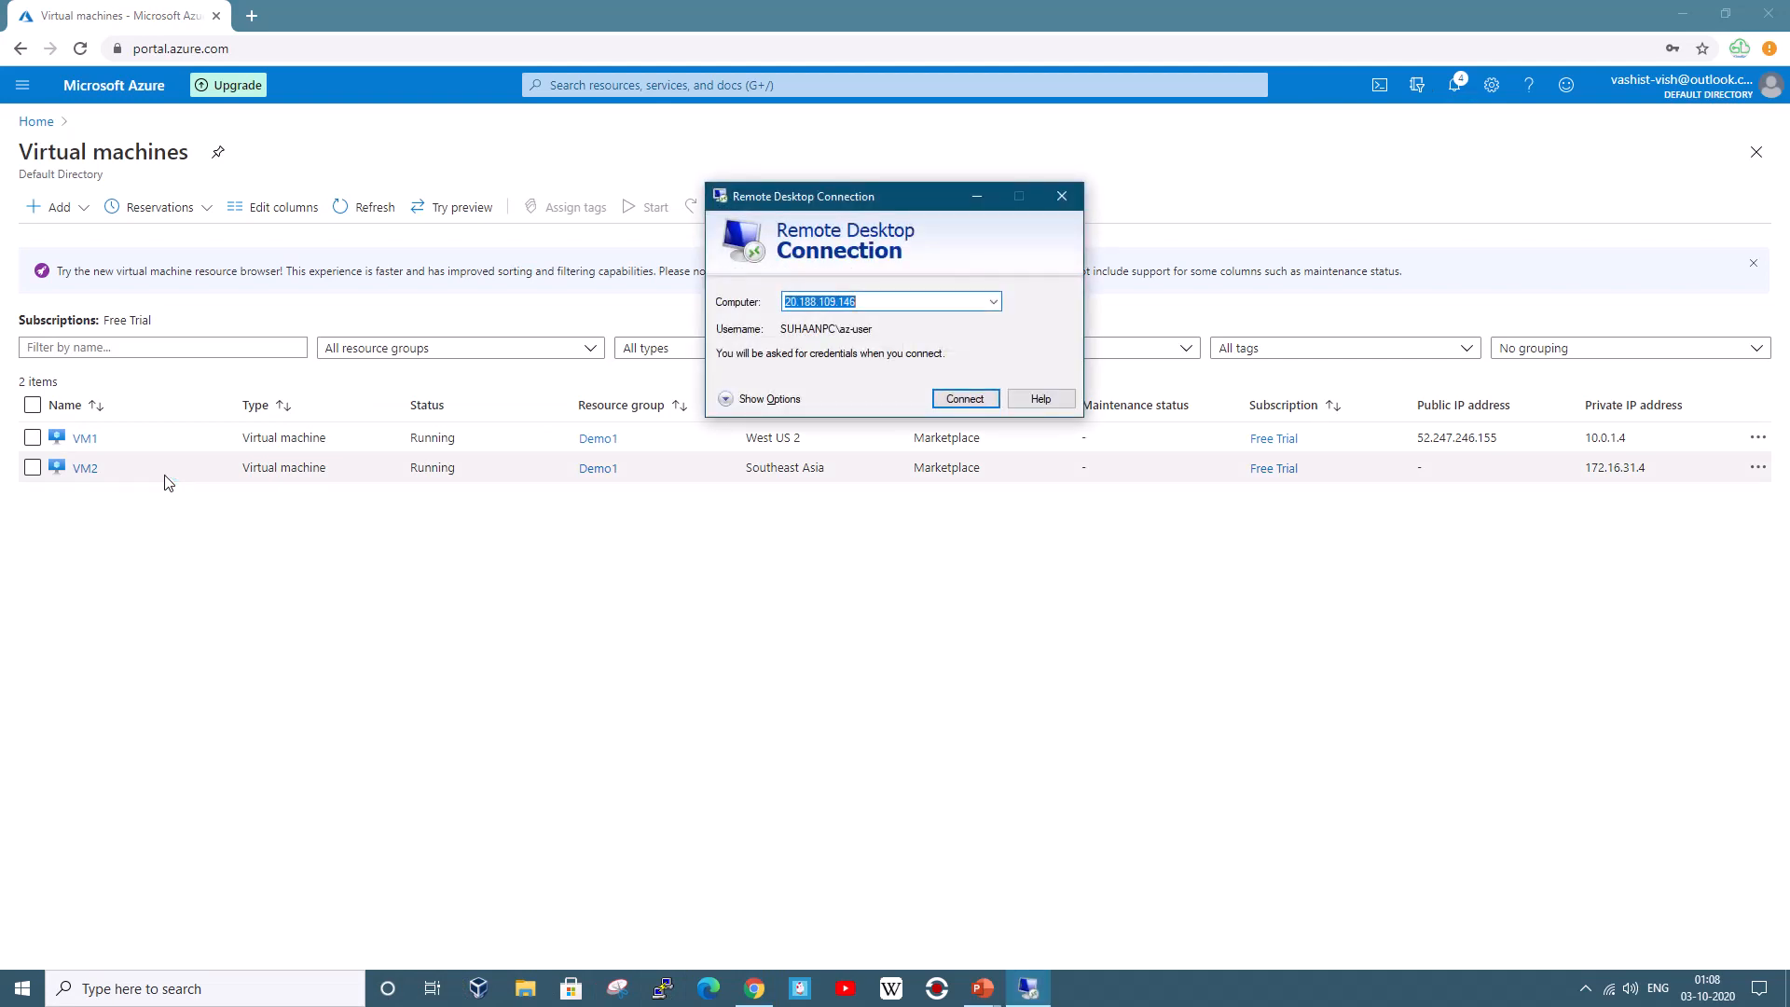
Connect to 52.247.246.155 with VM1's credentials and accept its certificate warning permanently
text(5)
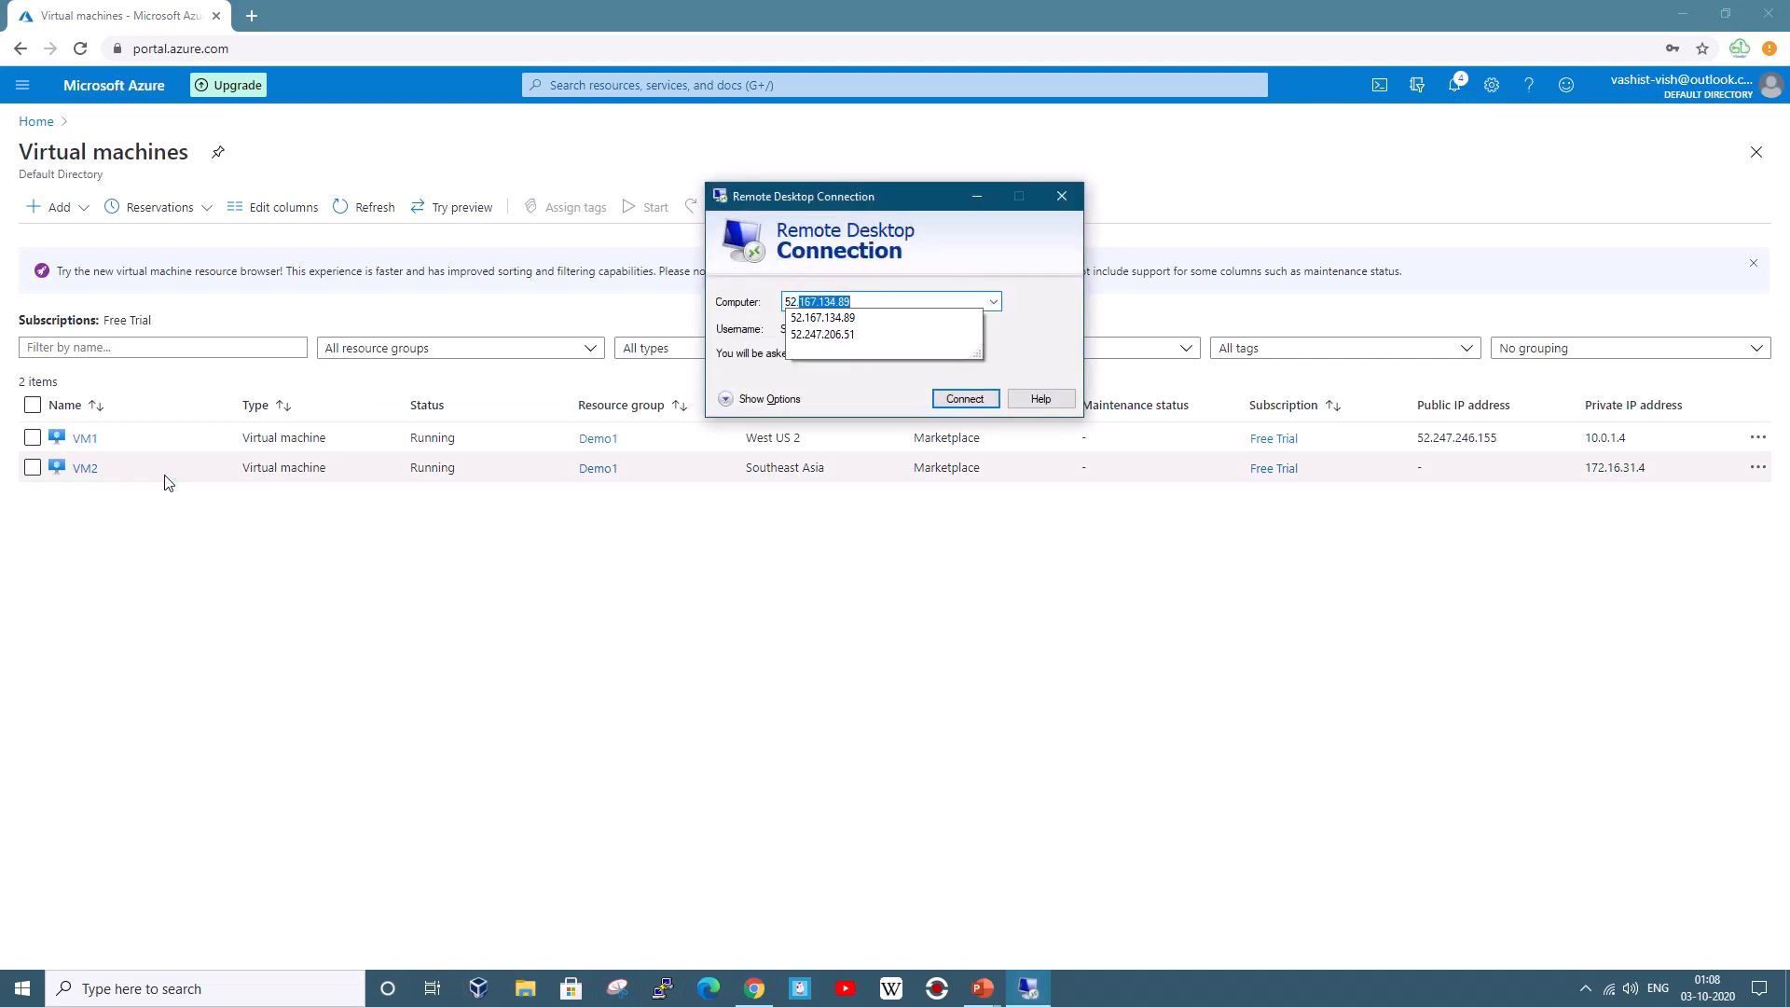
text(2.247.)
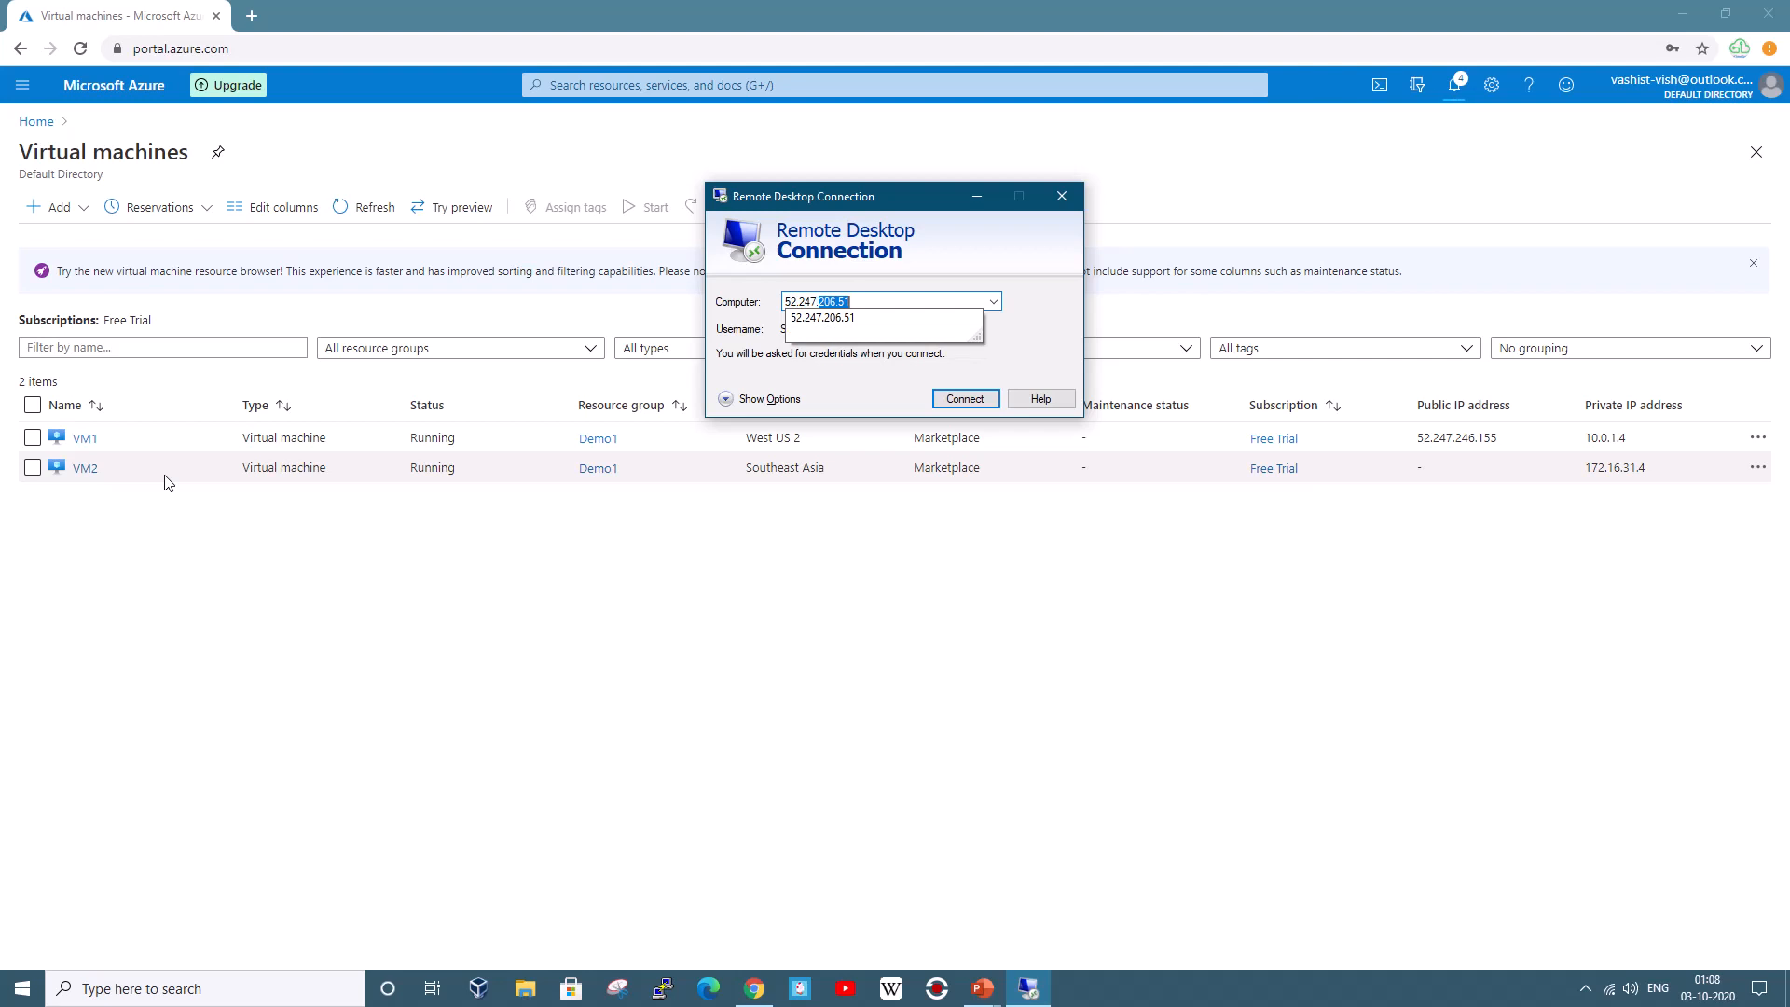
text(246.155)
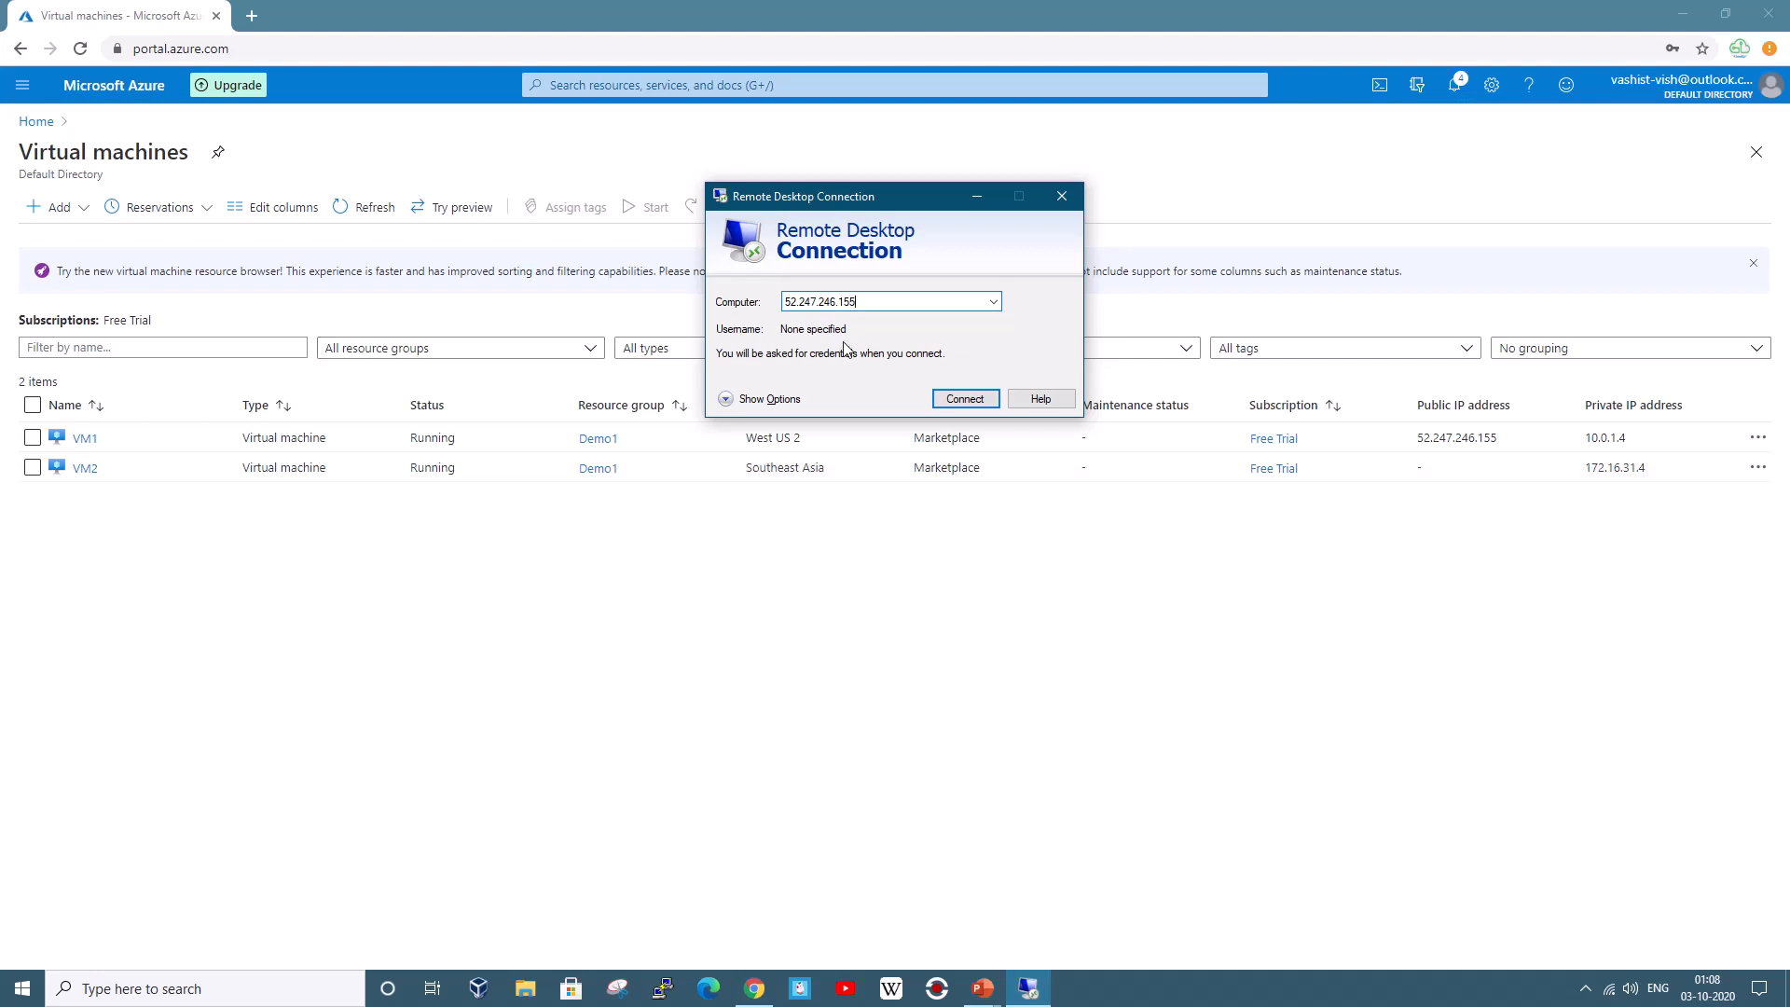
click(965, 398)
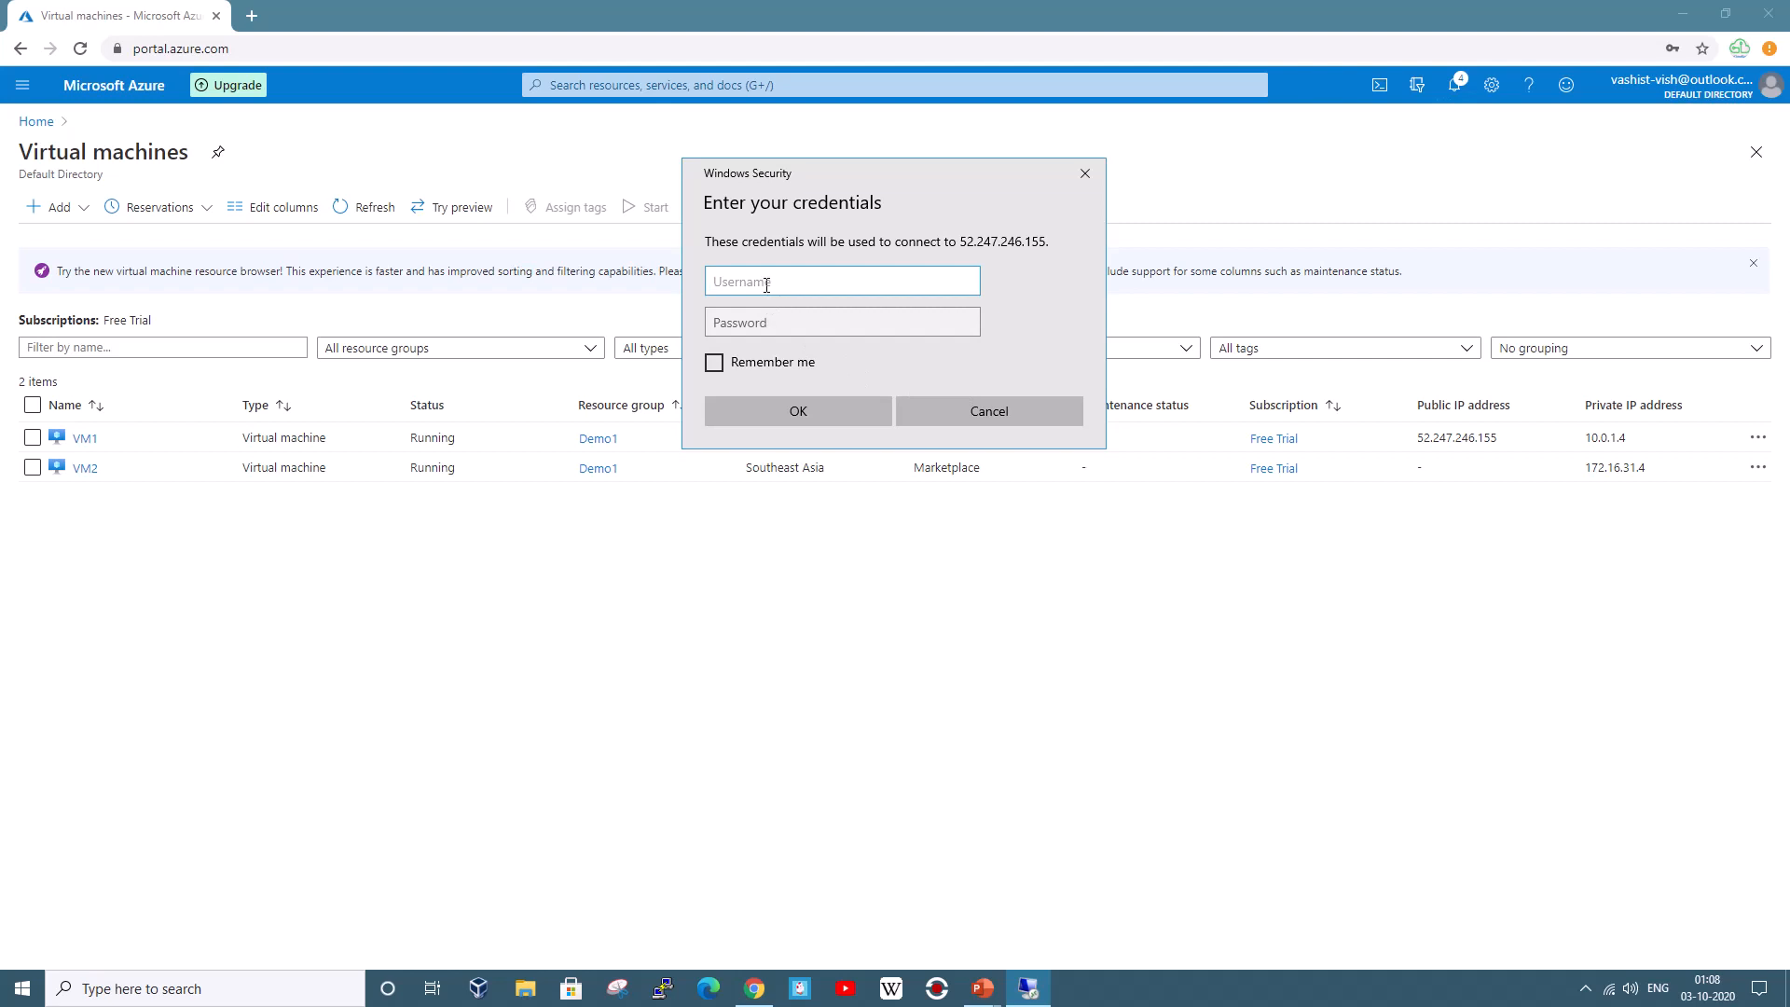
text(.\az-user)
key(Tab)
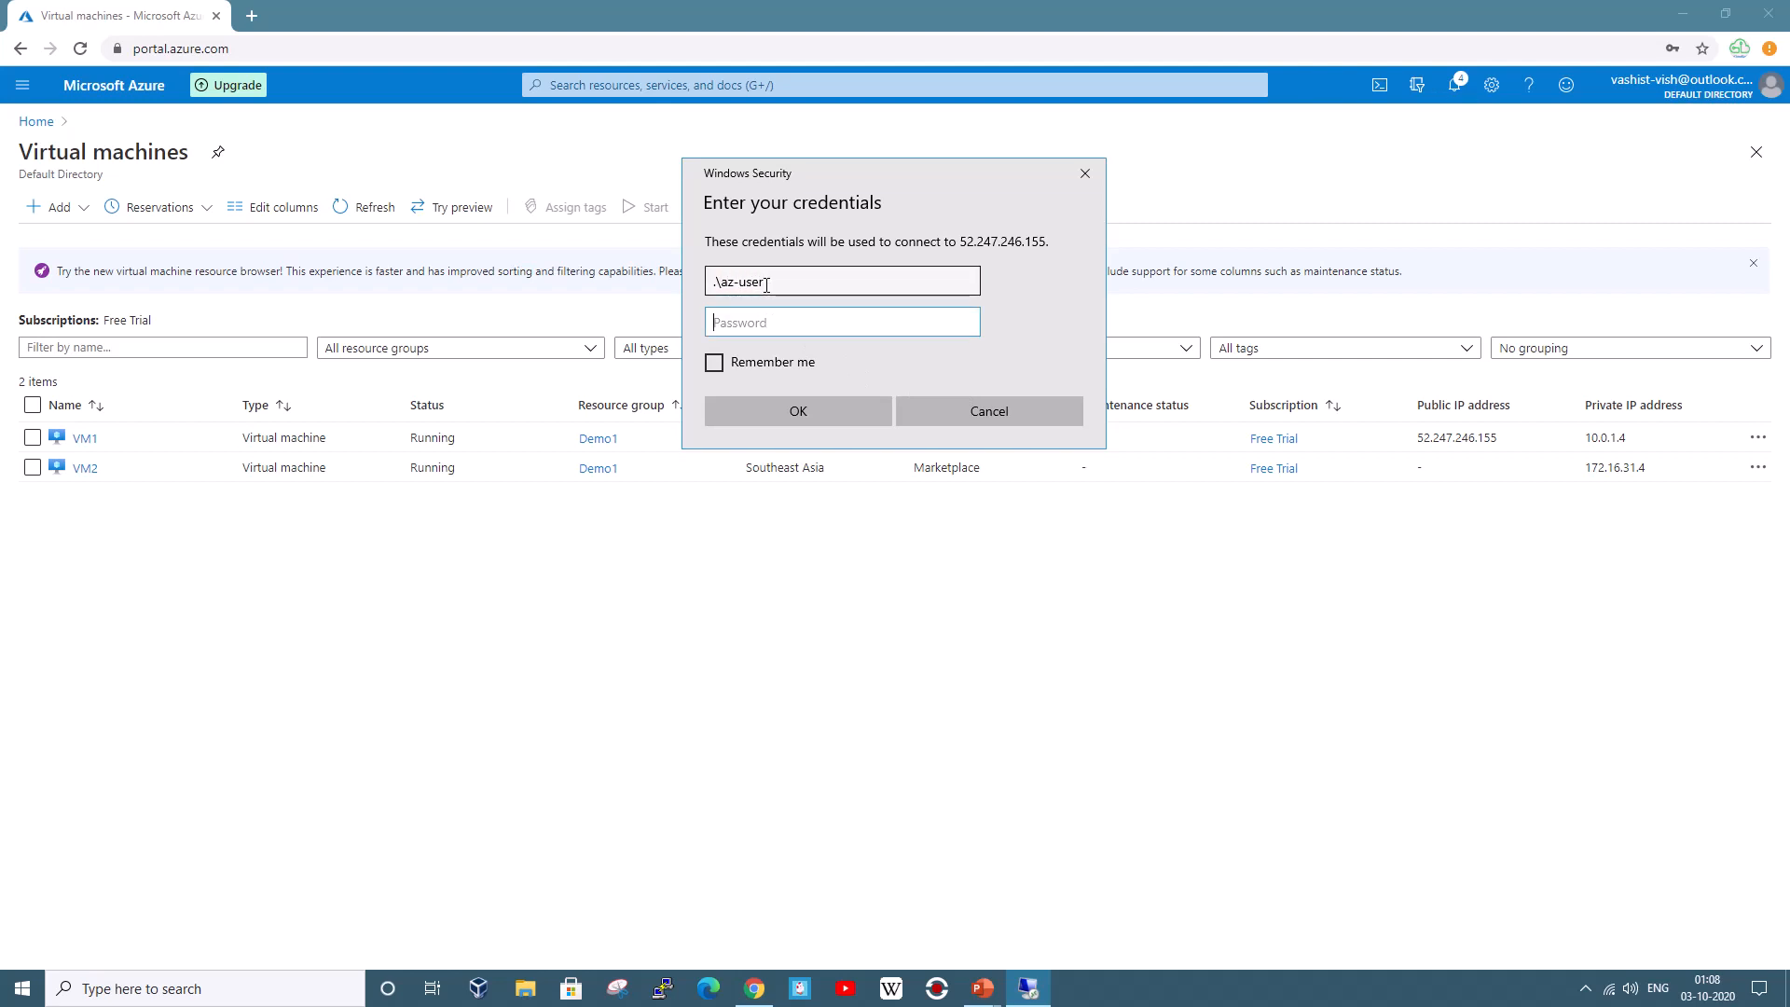
text(************)
click(815, 401)
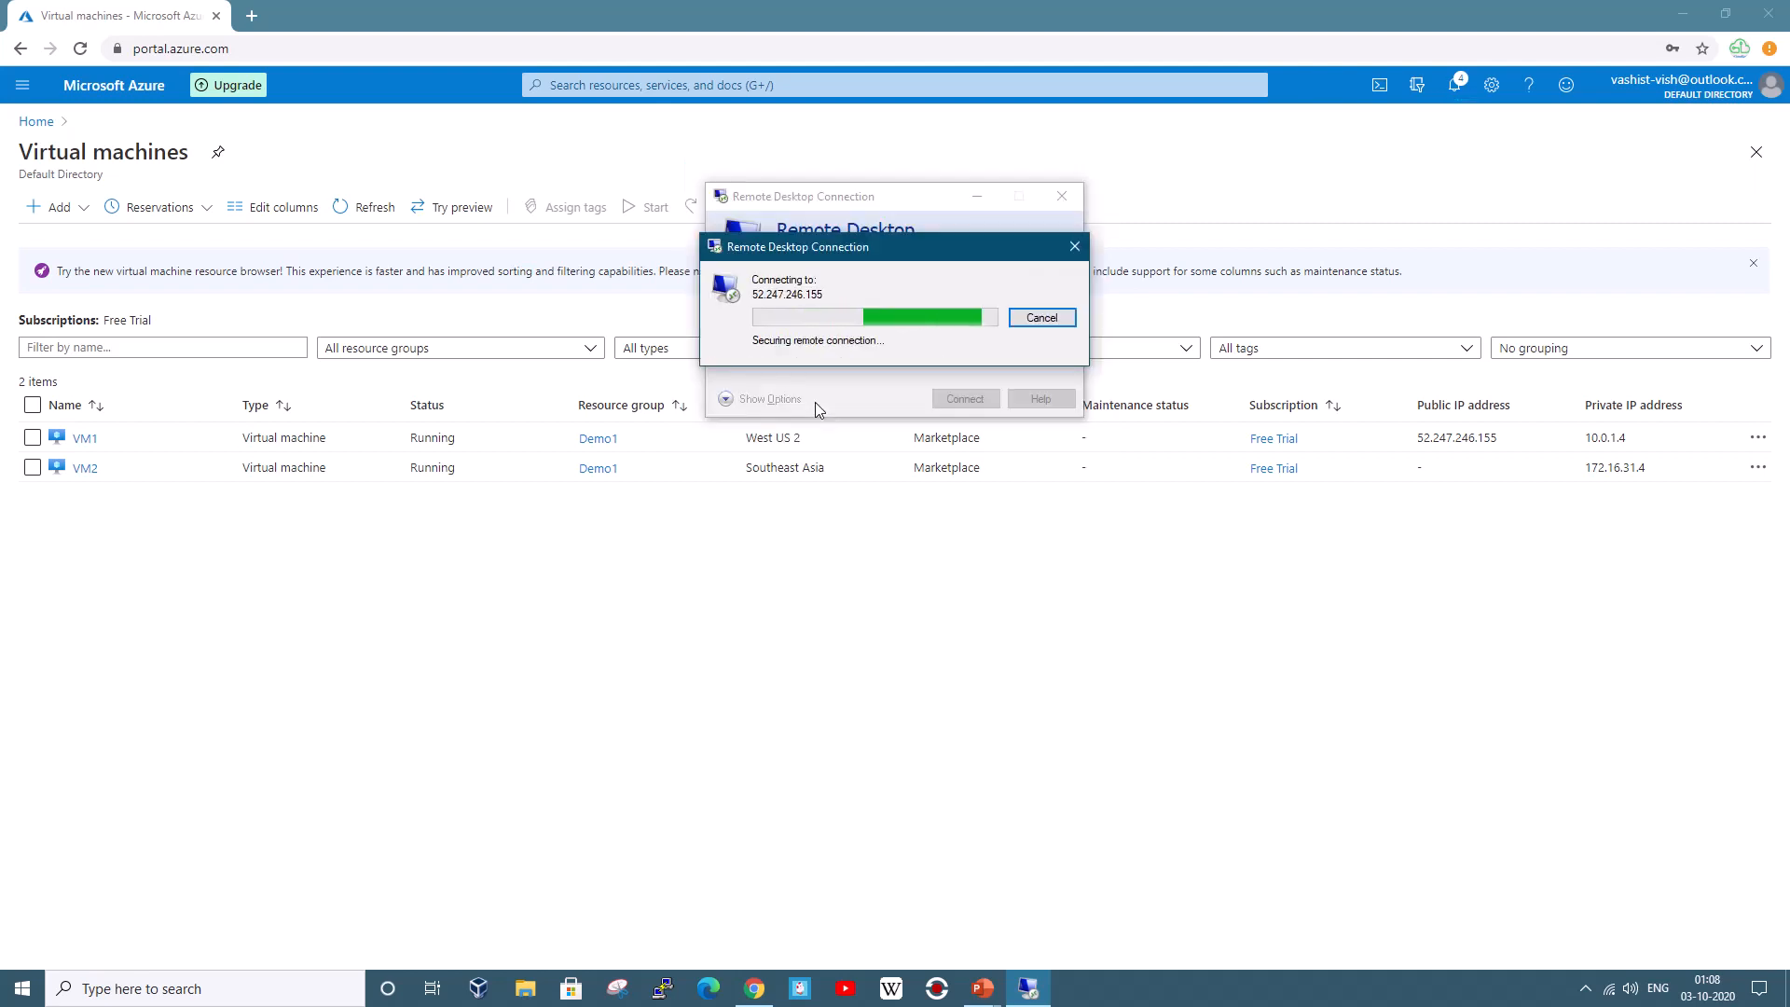
click(760, 427)
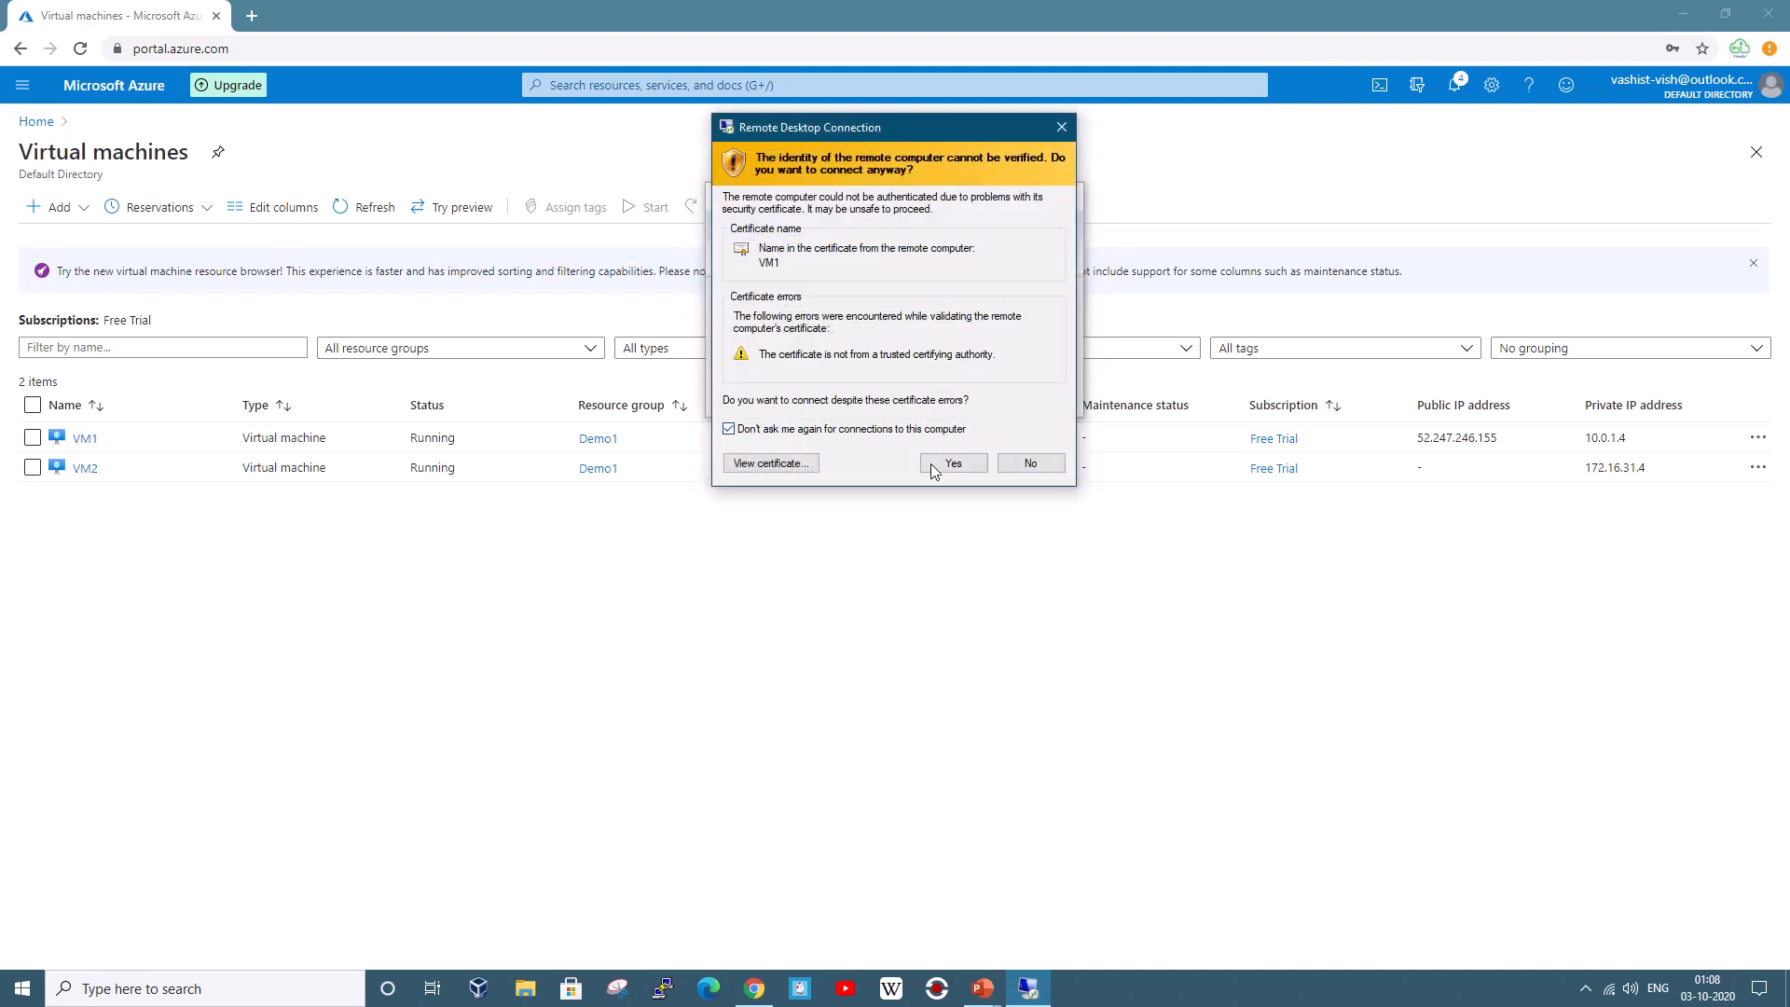
click(933, 466)
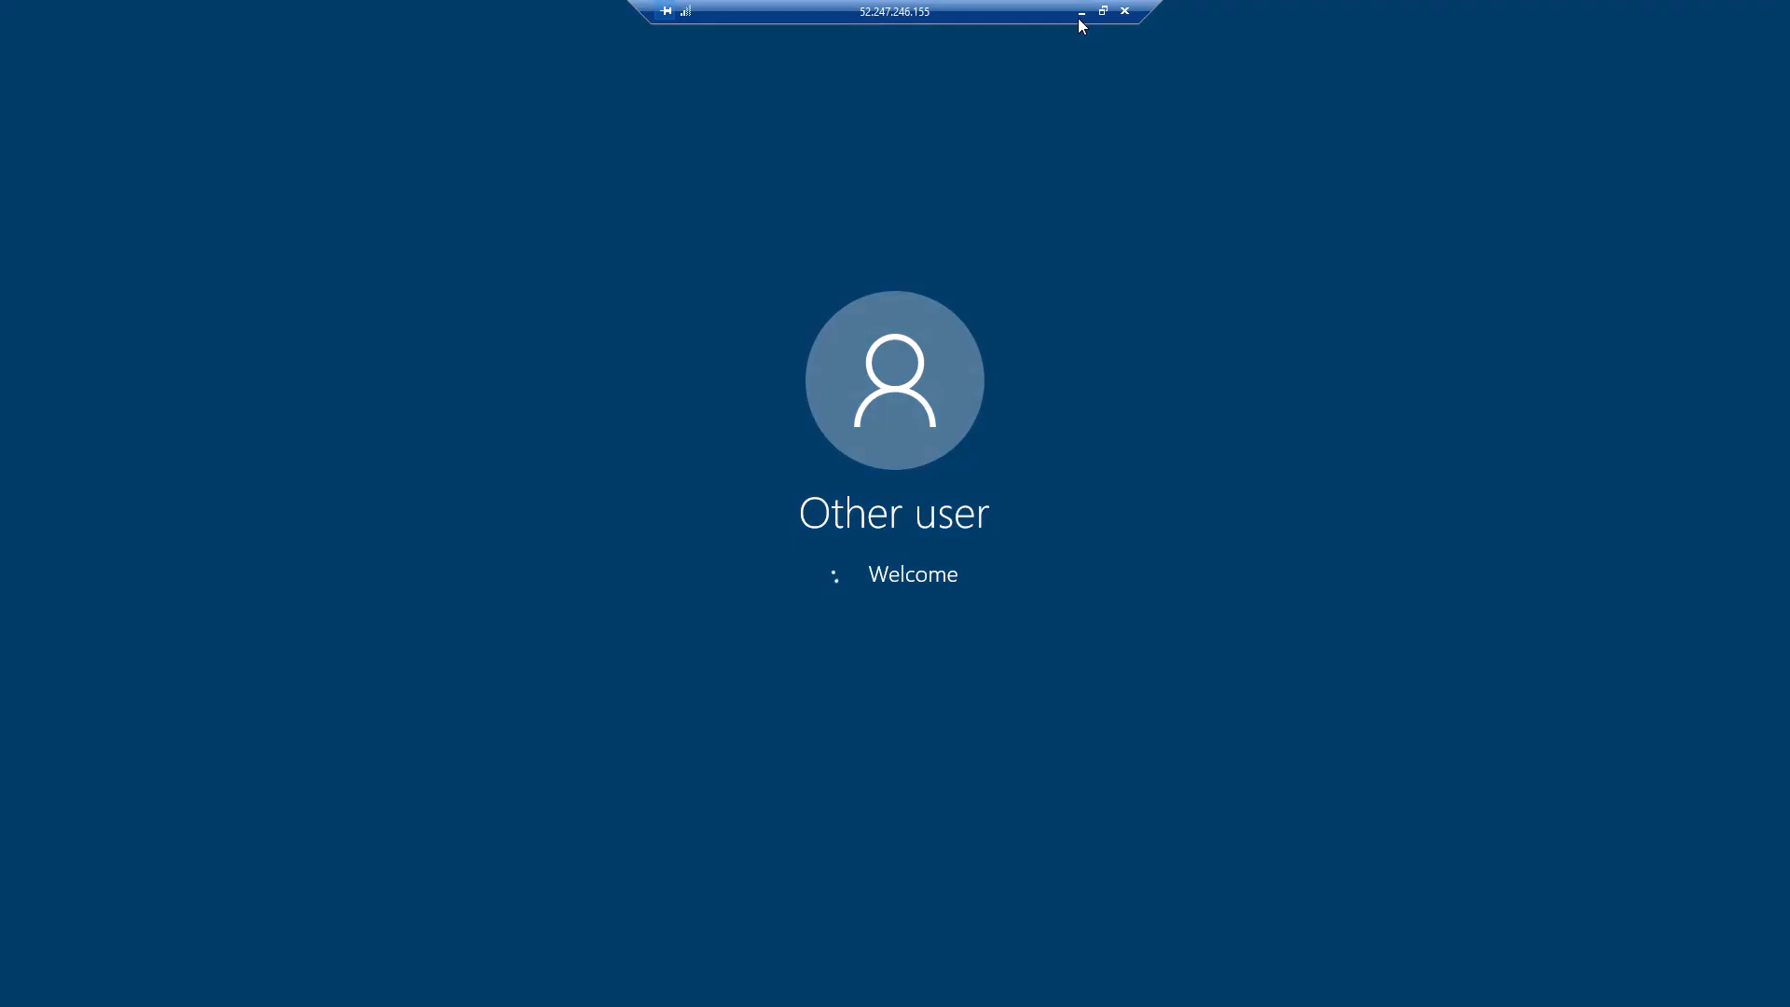
Minimize the VM1 session, refresh the VM list, then restore the remote session from the taskbar
click(1079, 13)
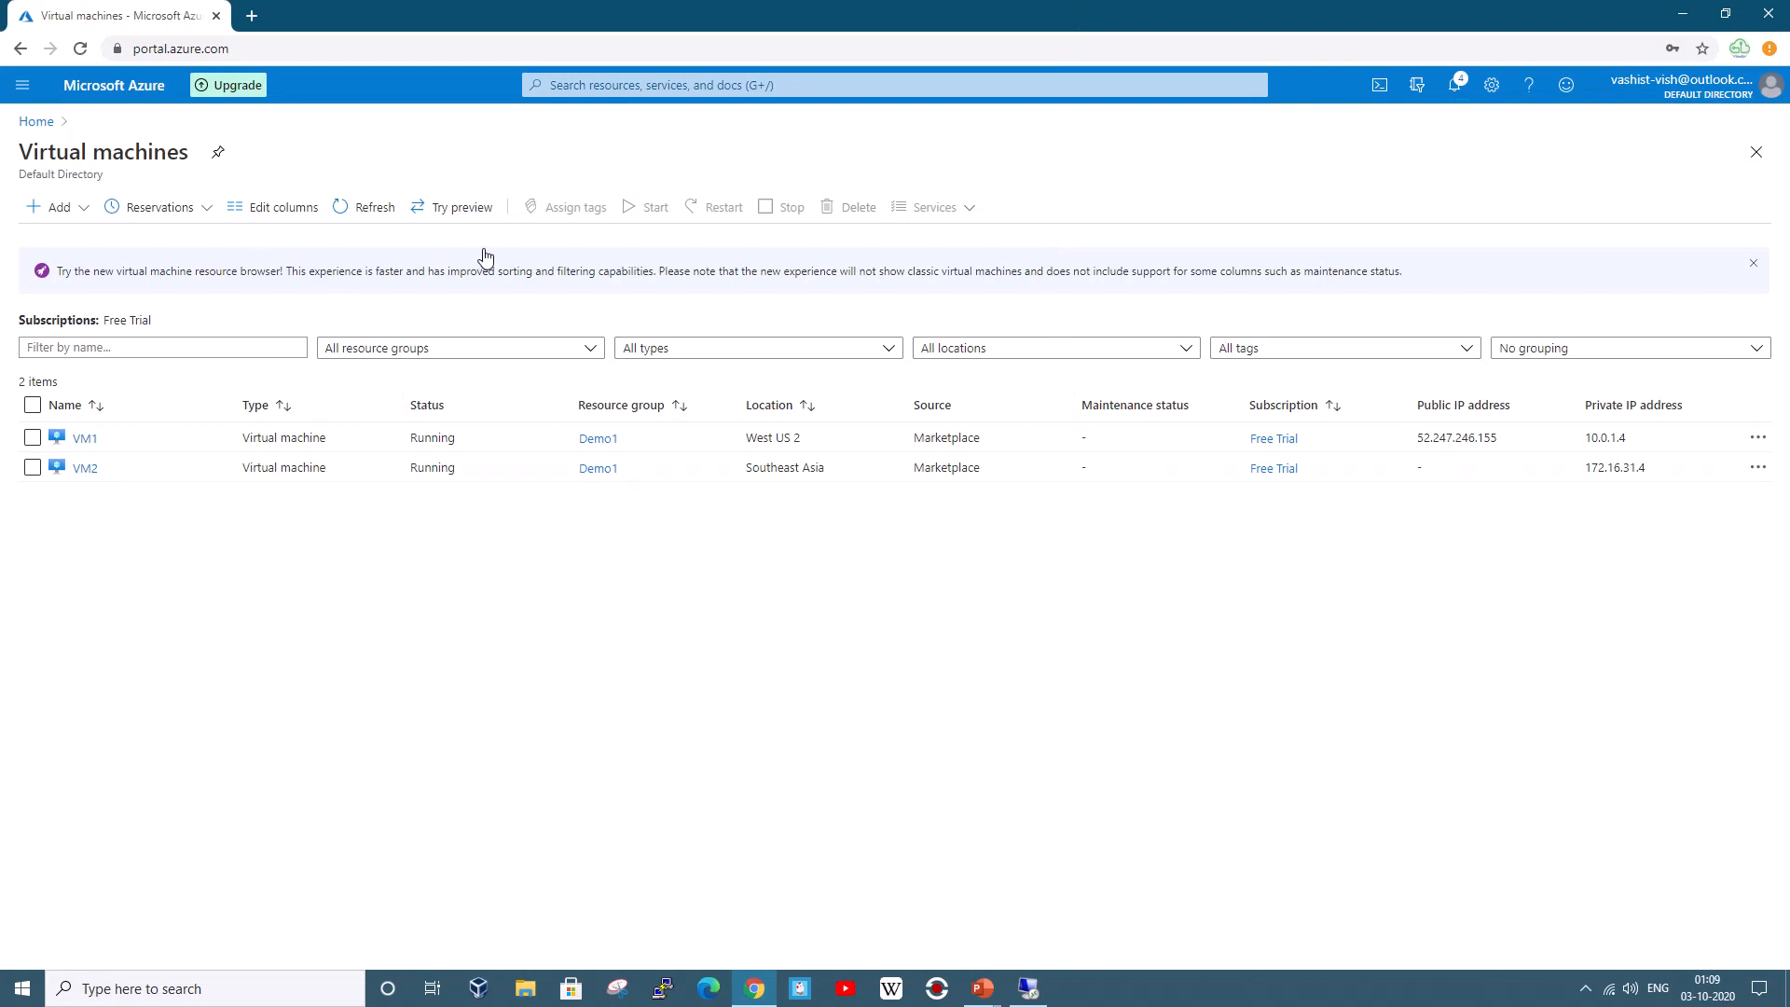
click(378, 209)
click(1038, 986)
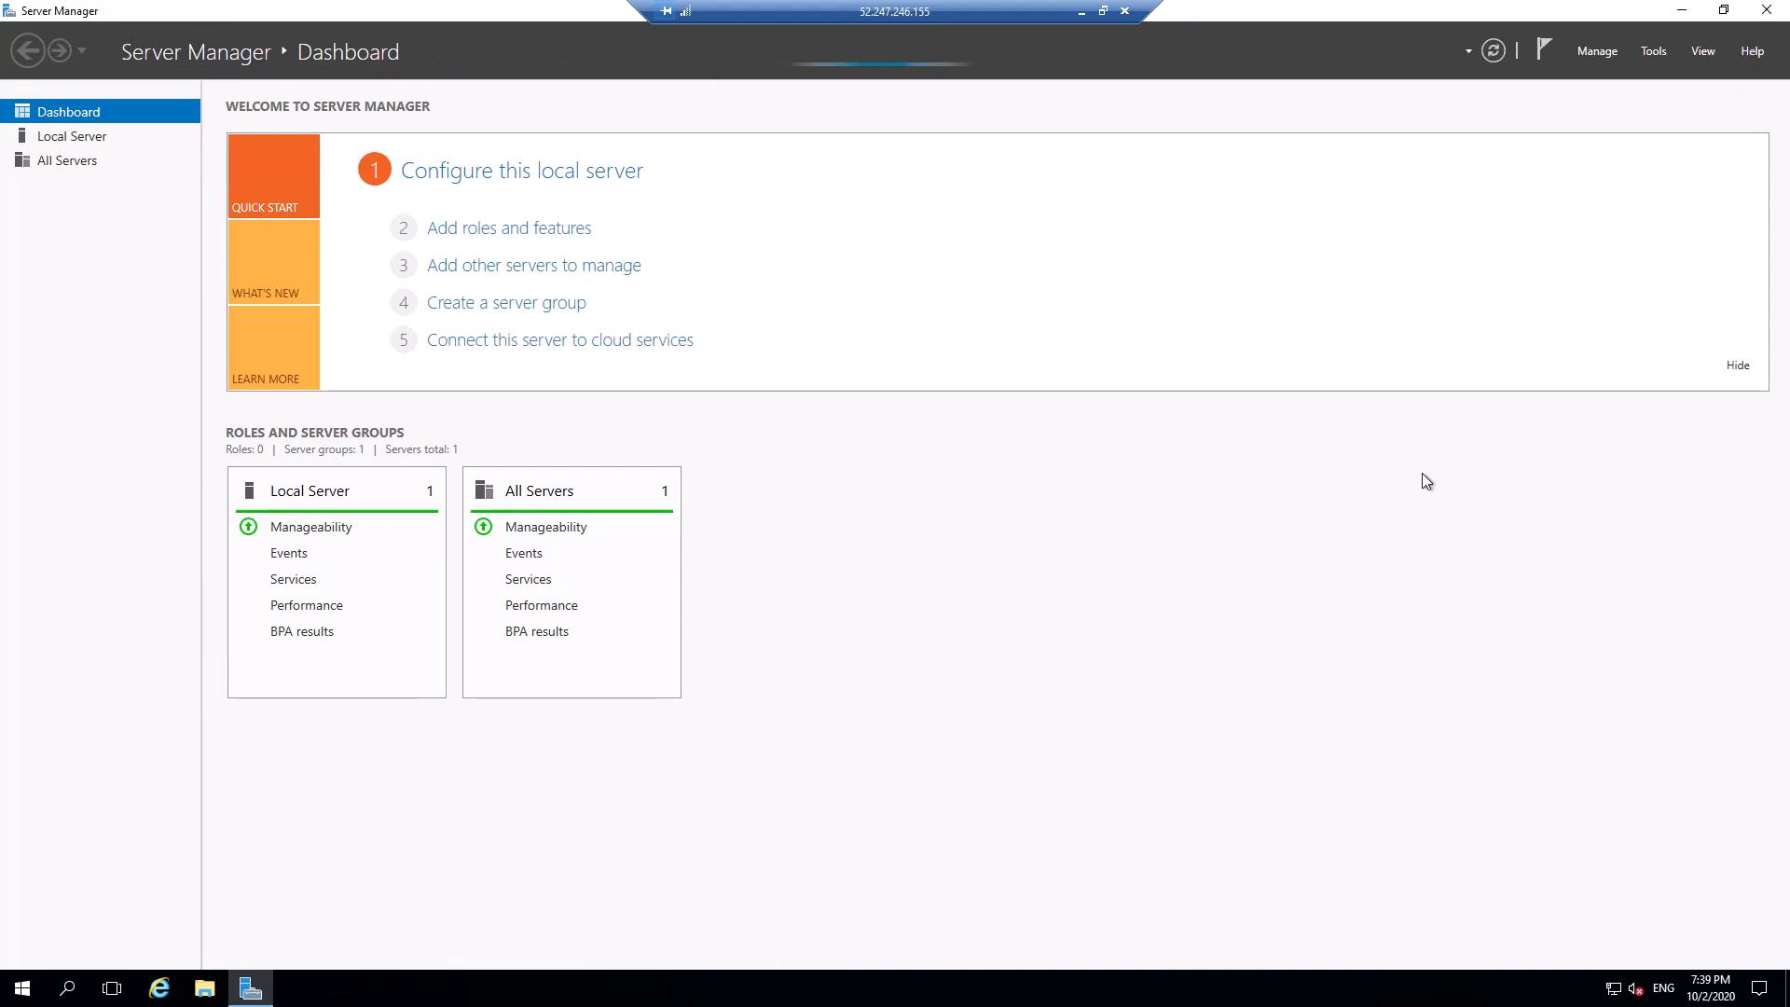
In an administrator Command Prompt, ping 172.16.31.4 and stop it after repeated timeouts
click(72, 991)
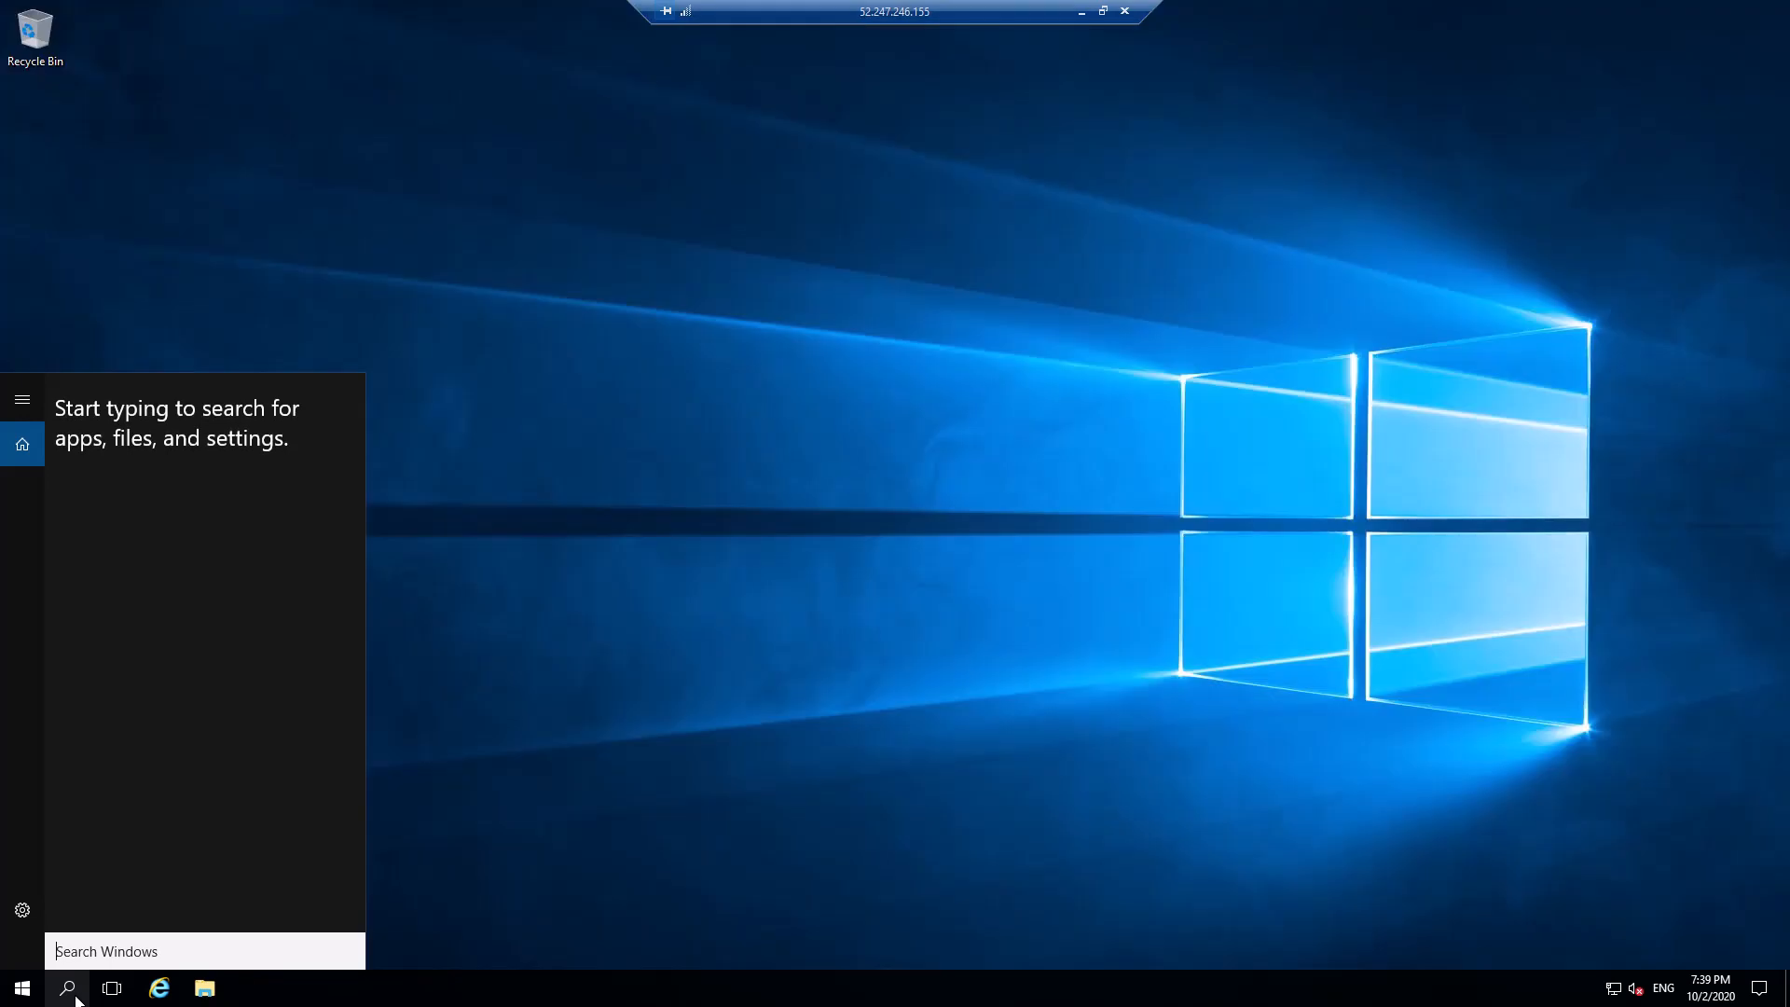
text(c)
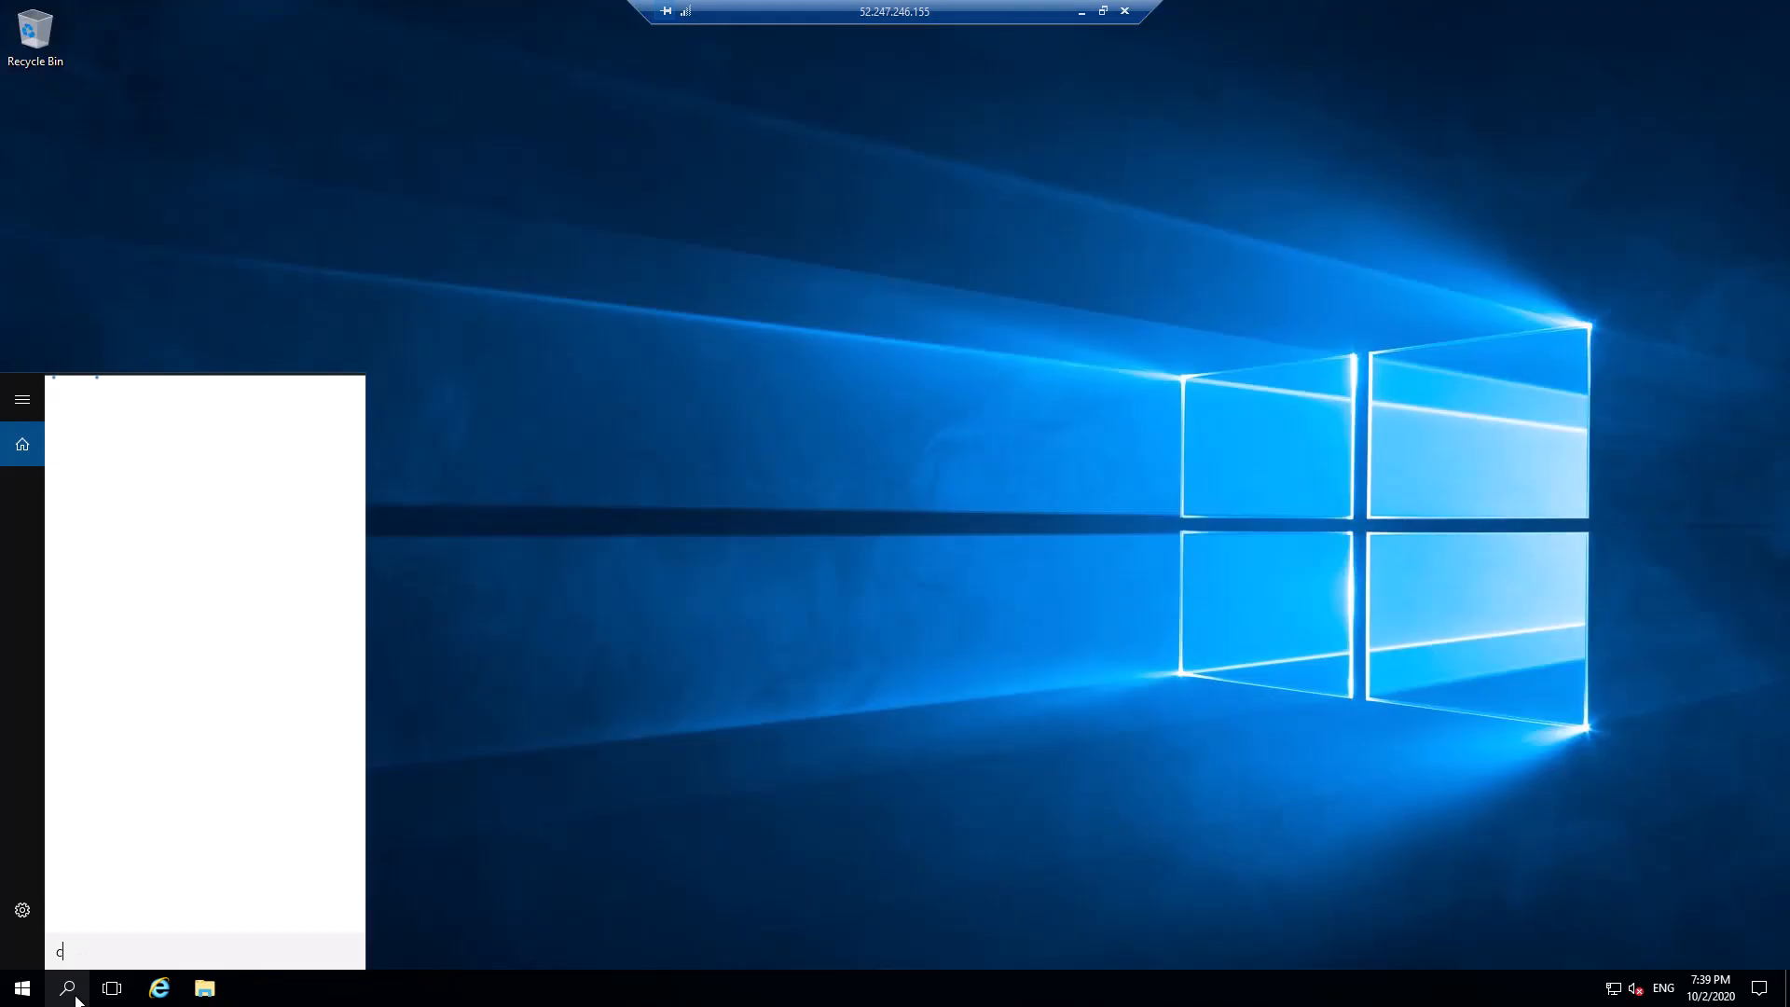
text(md)
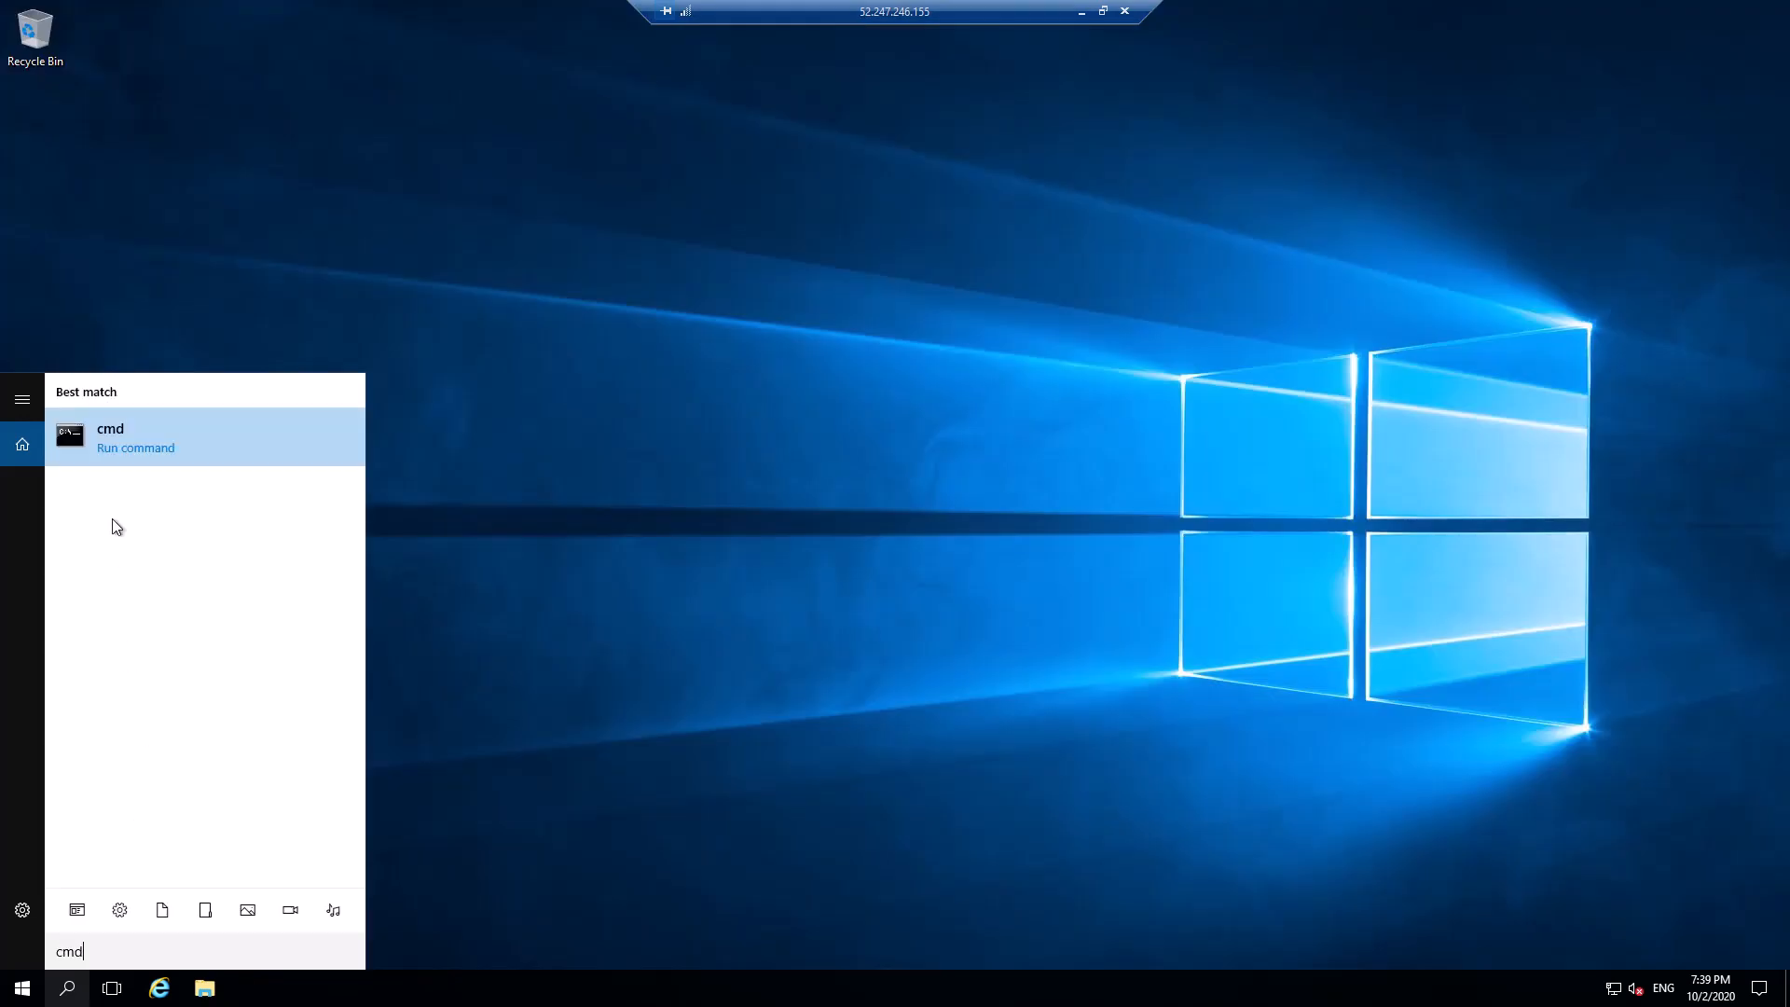
click(121, 433)
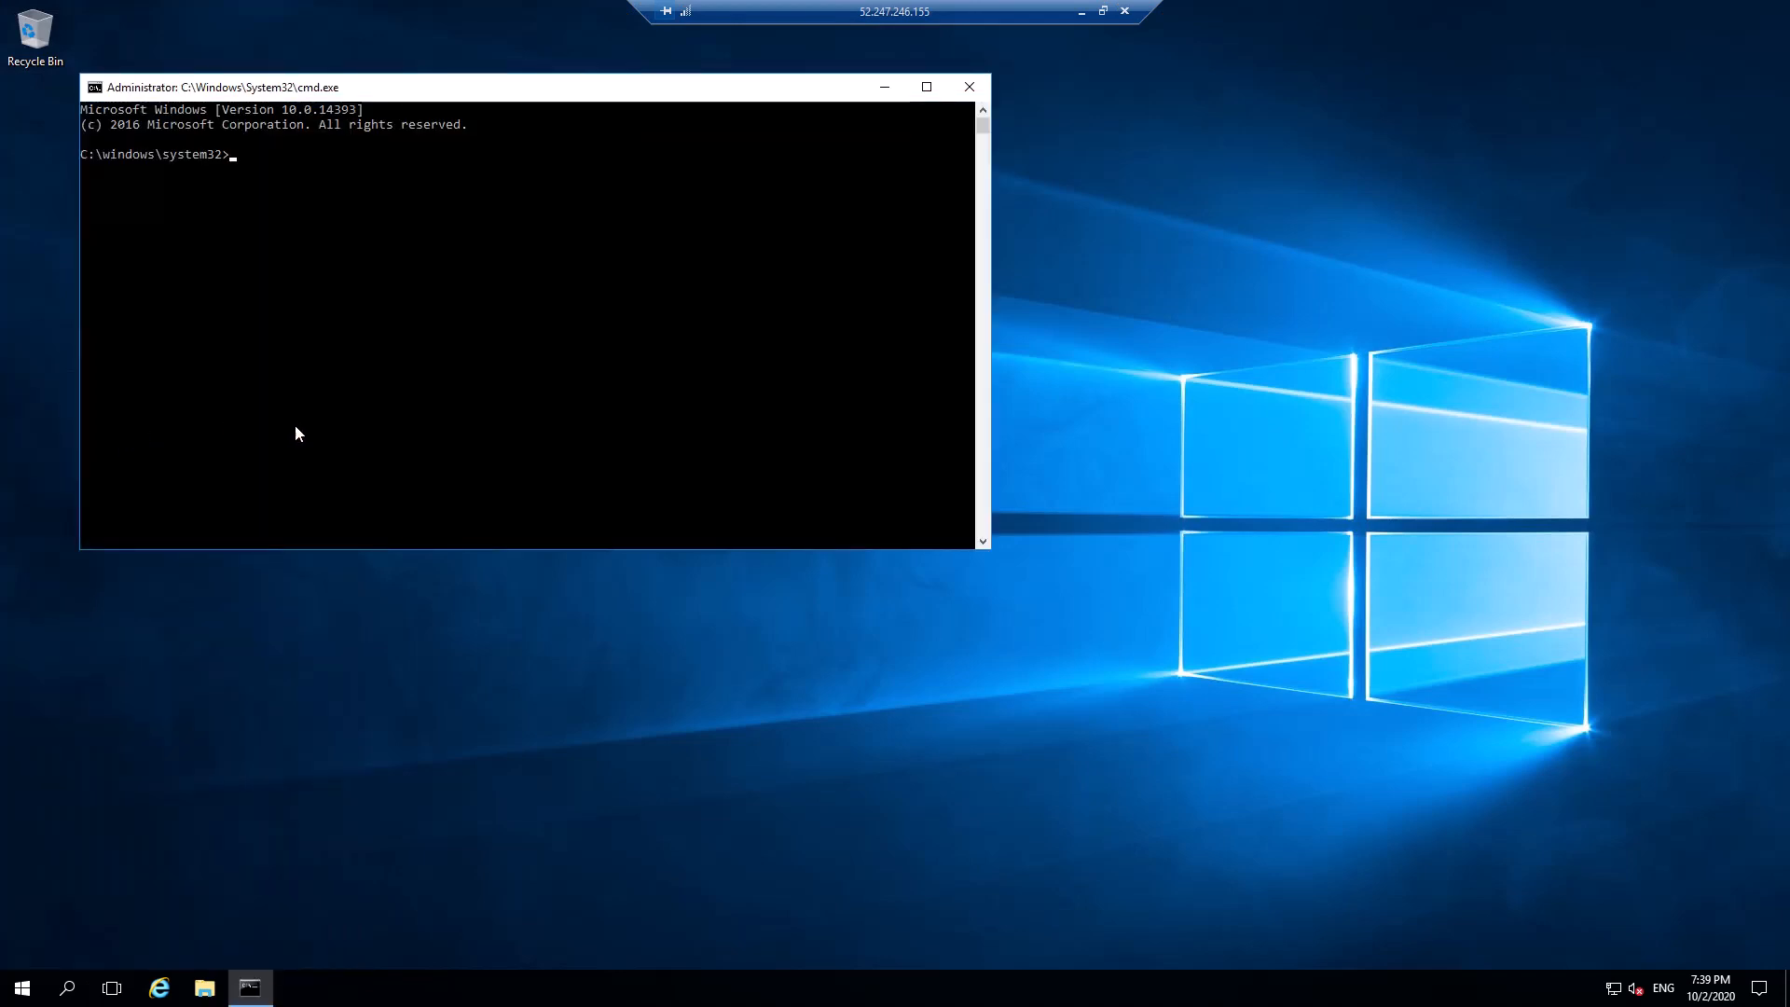
text(ping 172.16.31.4)
key(Return)
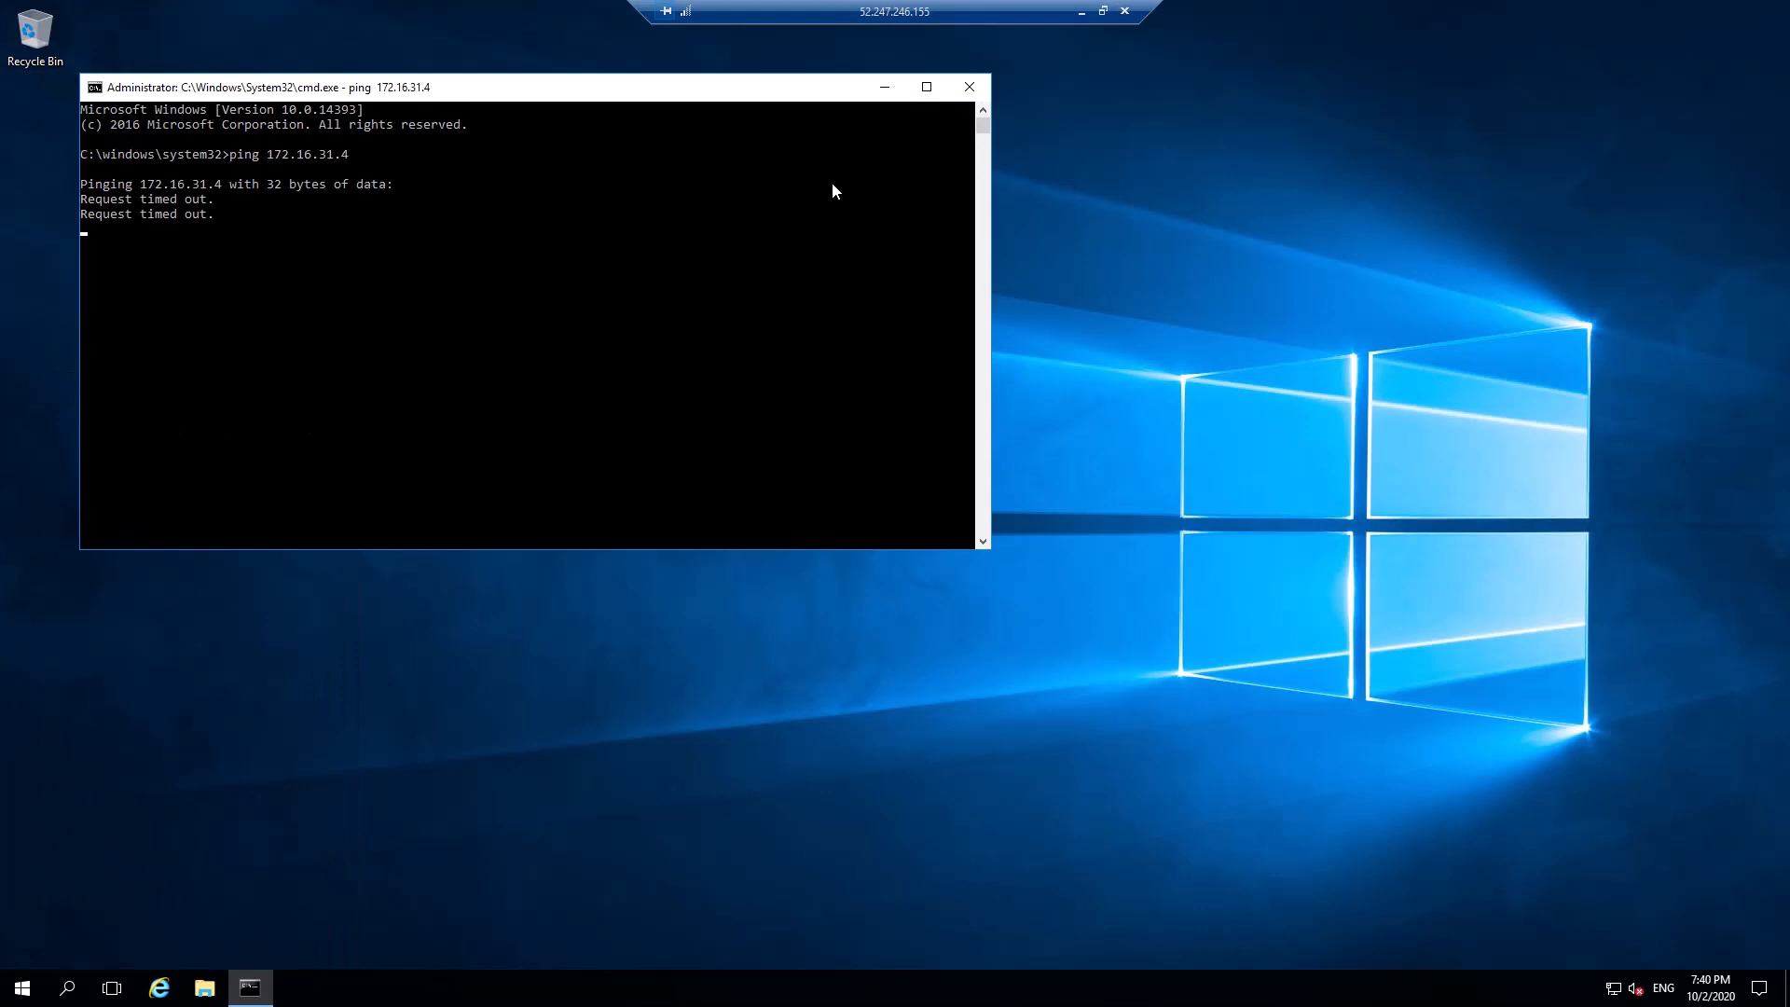
key(ctrl+c)
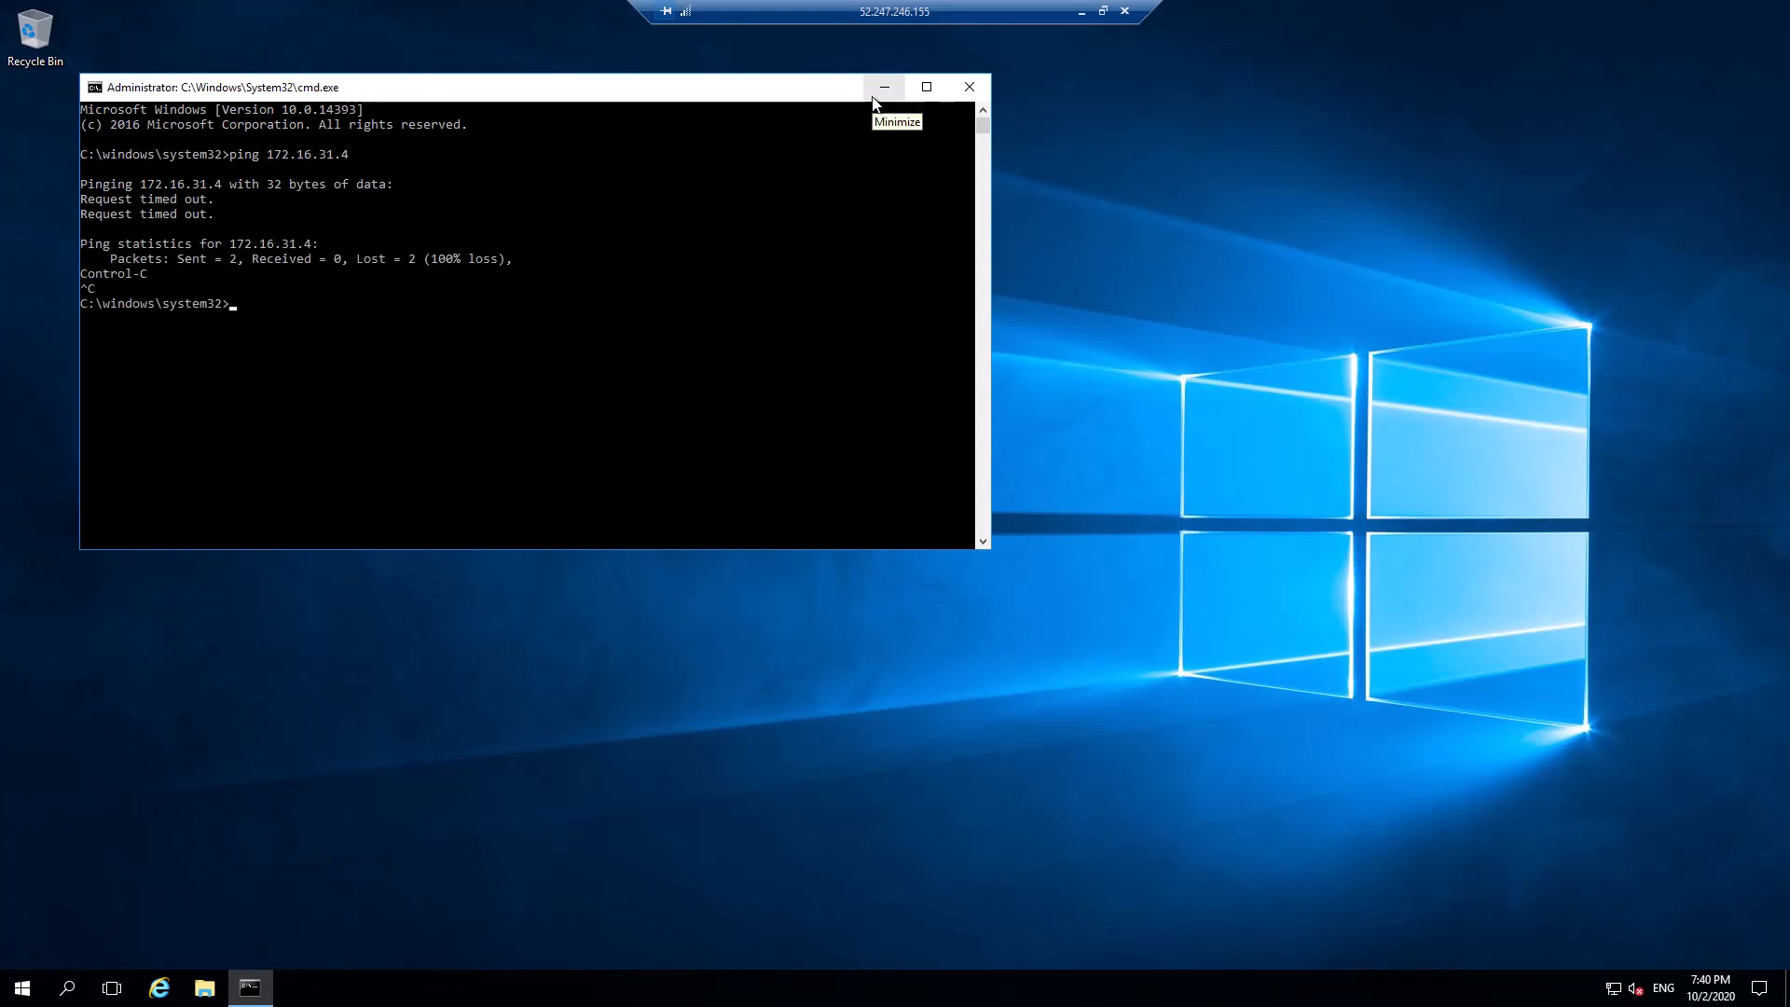
Launch Windows PowerShell from the remote machine's search
click(67, 986)
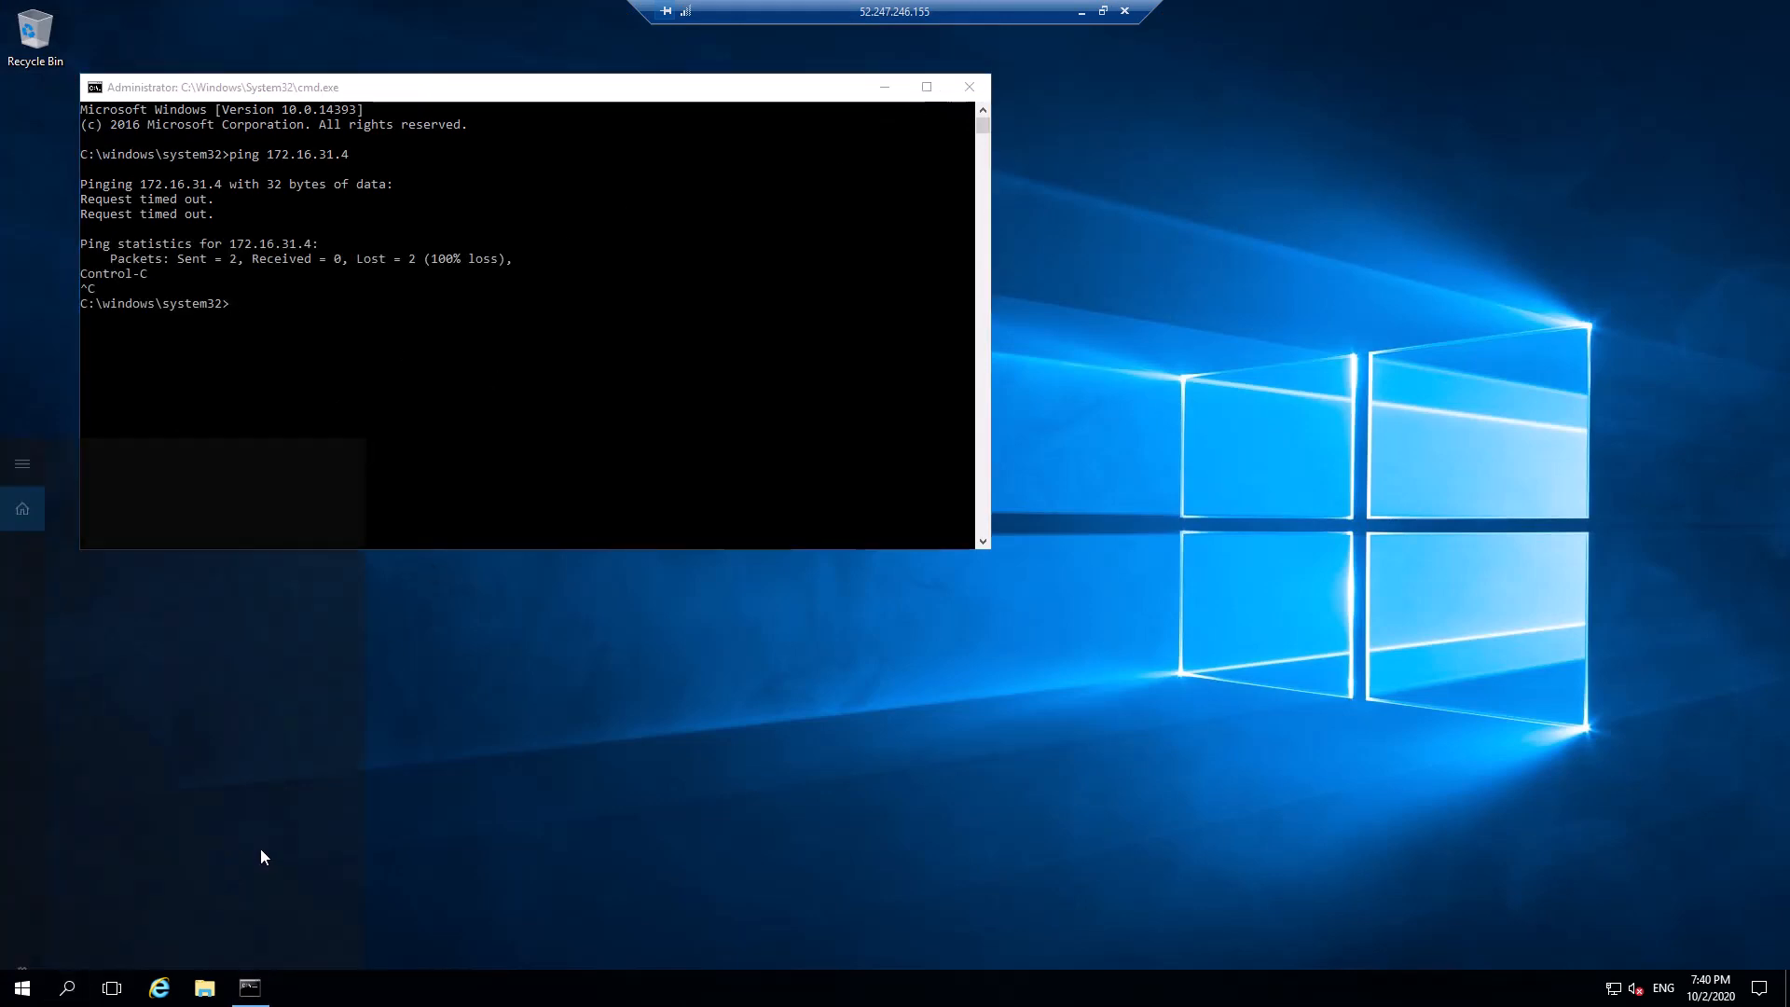
text(powershell)
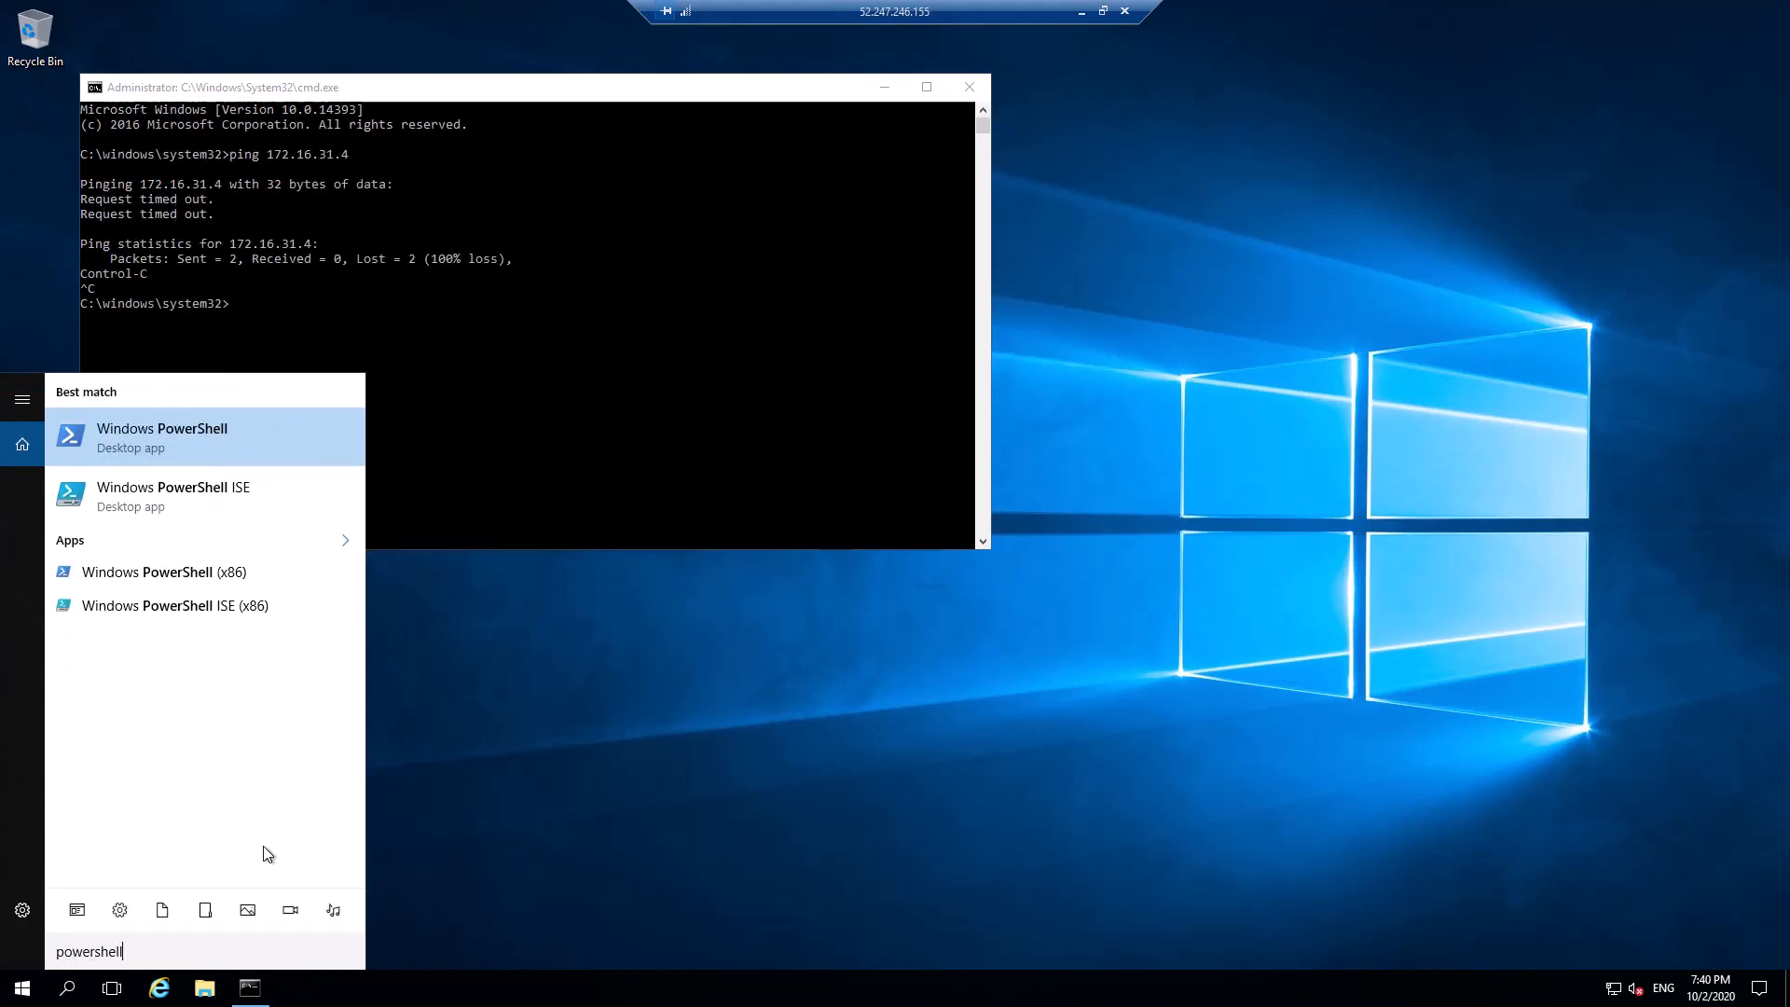
click(160, 450)
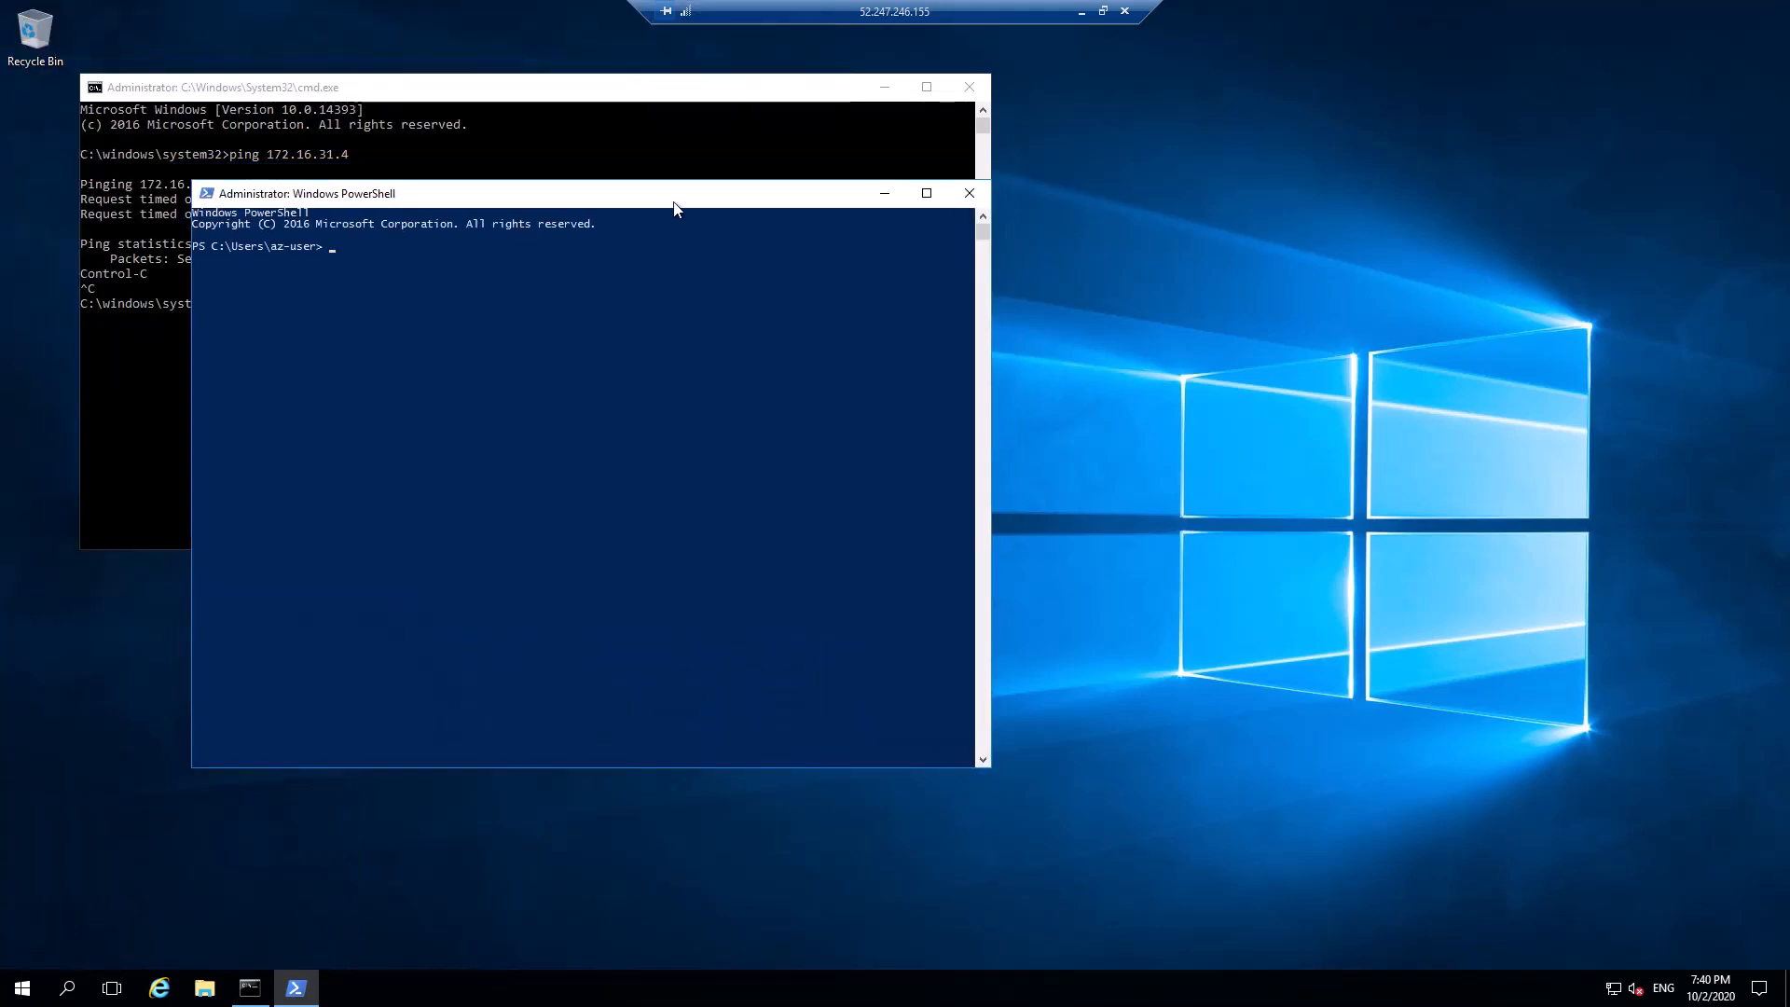
Type New-NetFirewallRule with -DisplayName "Allow Ping" using Tab completion for the command and parameters
text(new)
text(-netf)
key(Tab)
text(-di)
key(Tab)
key(Tab)
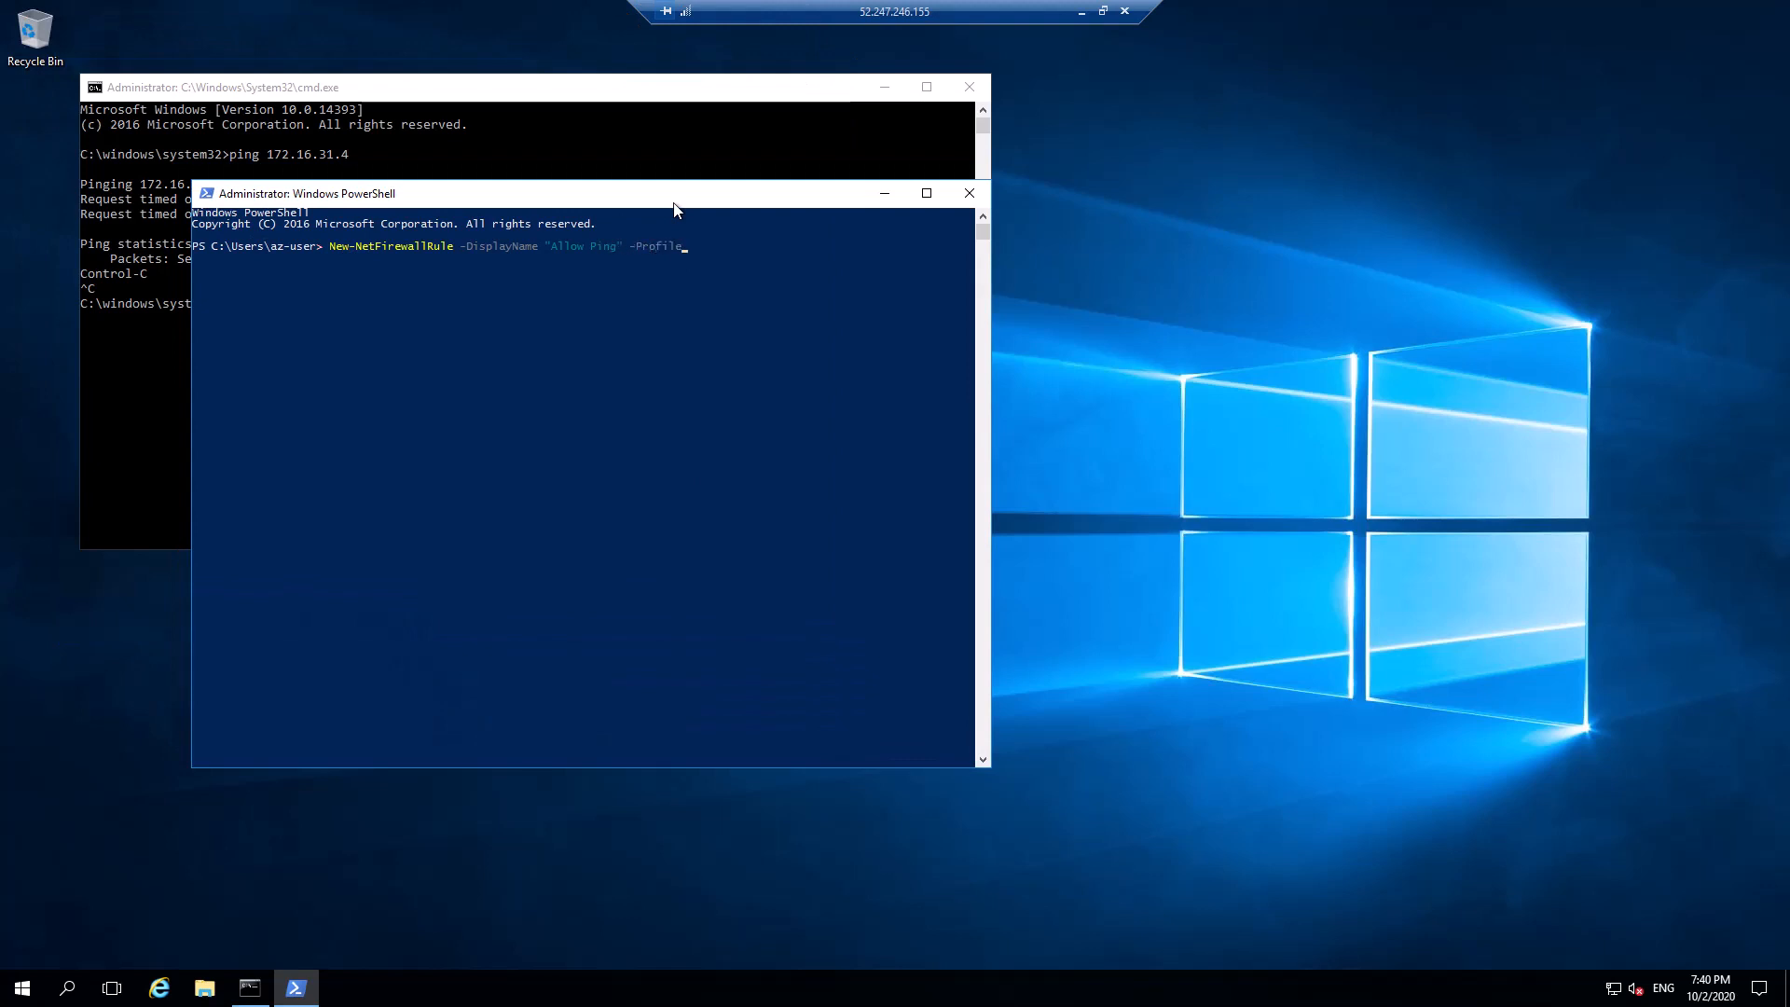
key(Tab)
key(Tab)
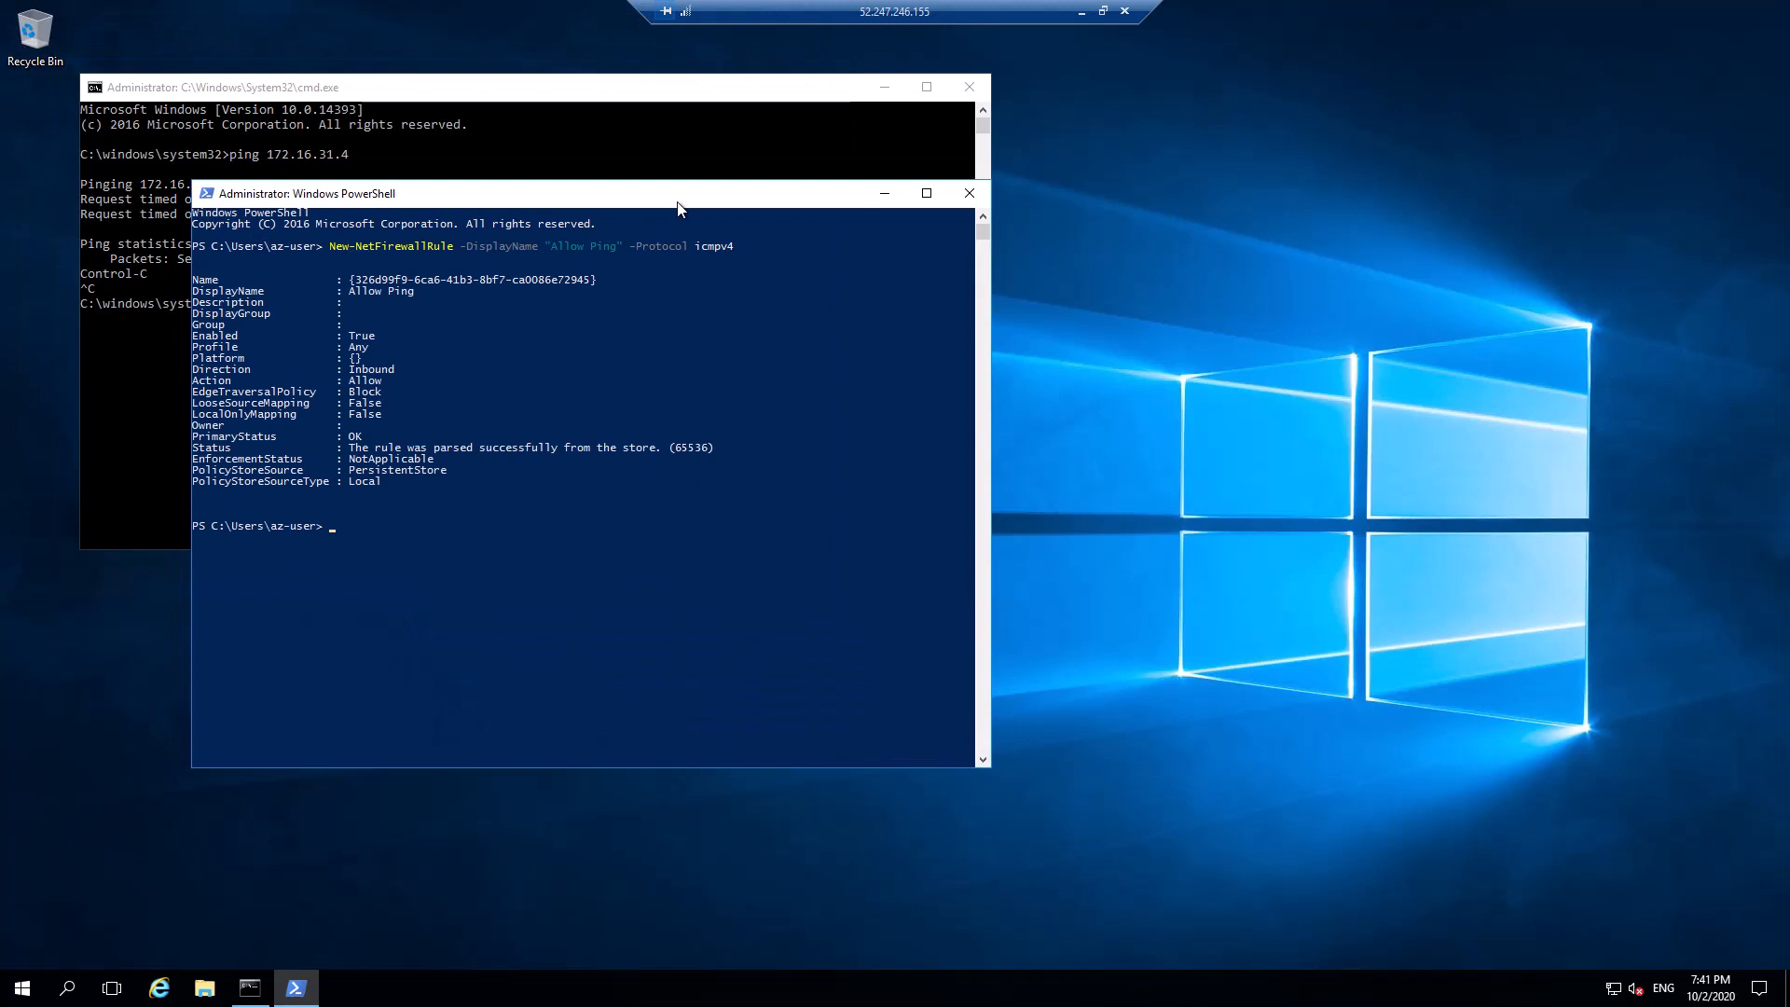
Set PowerShell aside and run mstsc /v:172.16.31.4 in Command Prompt, correcting the typo
click(884, 193)
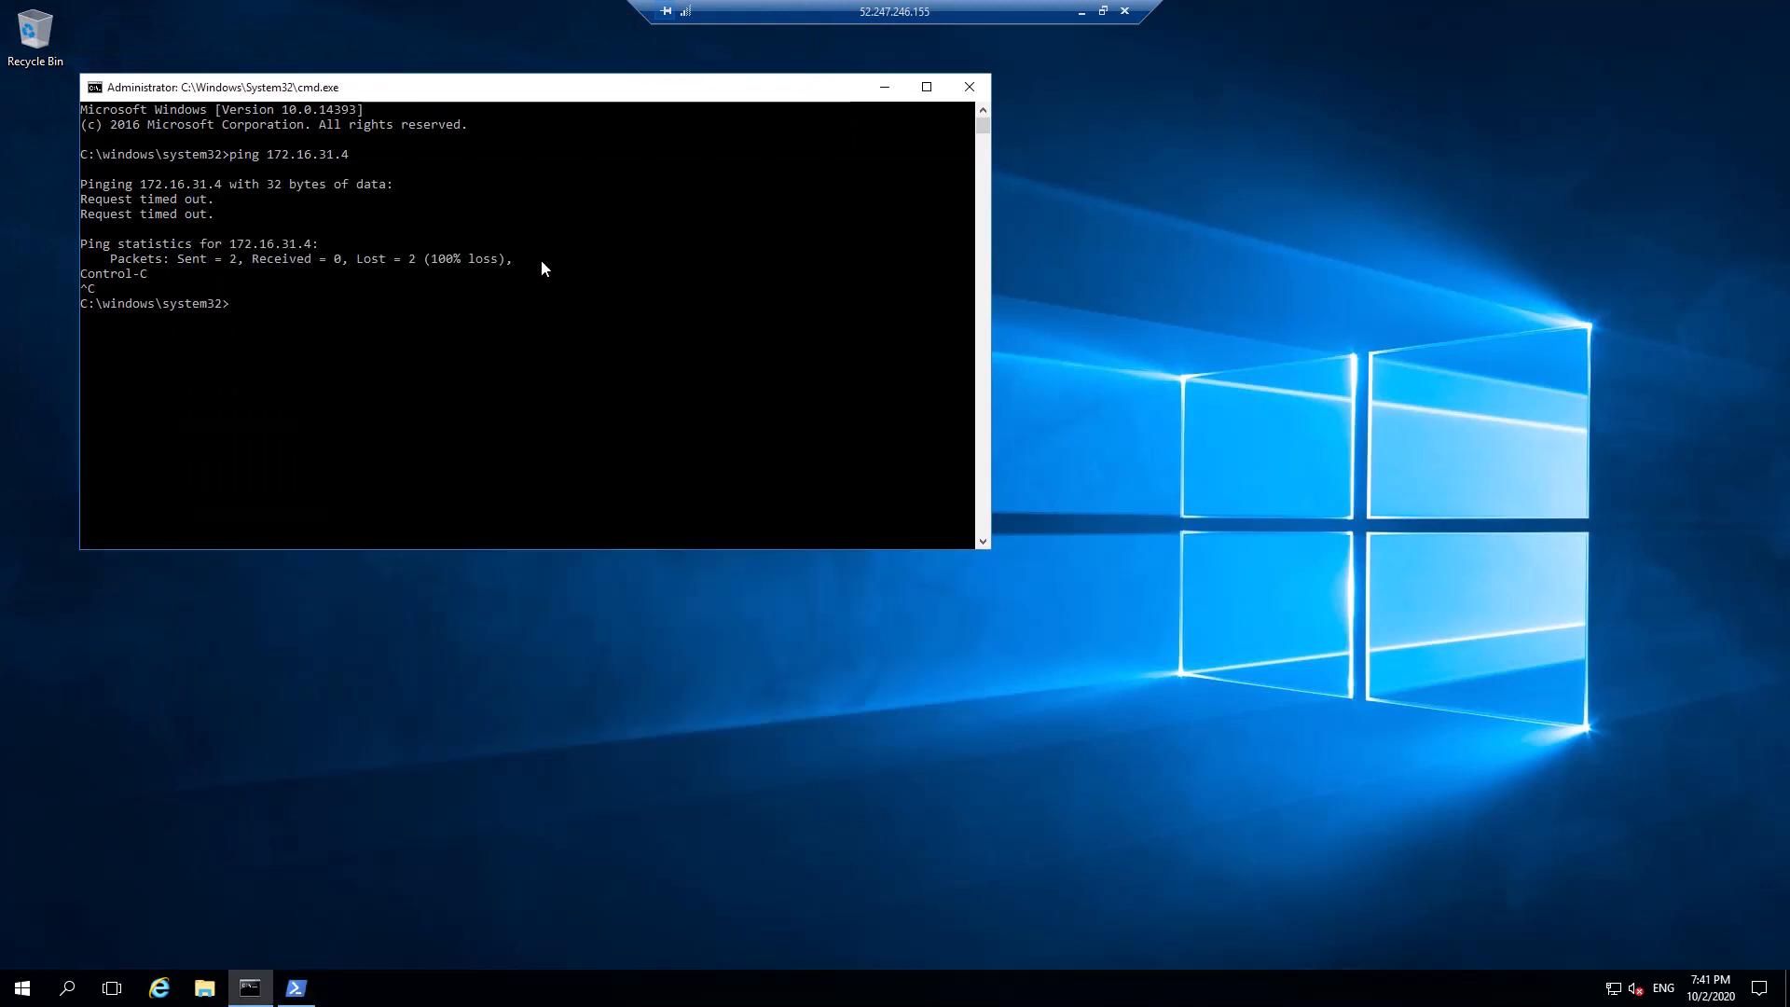
click(262, 307)
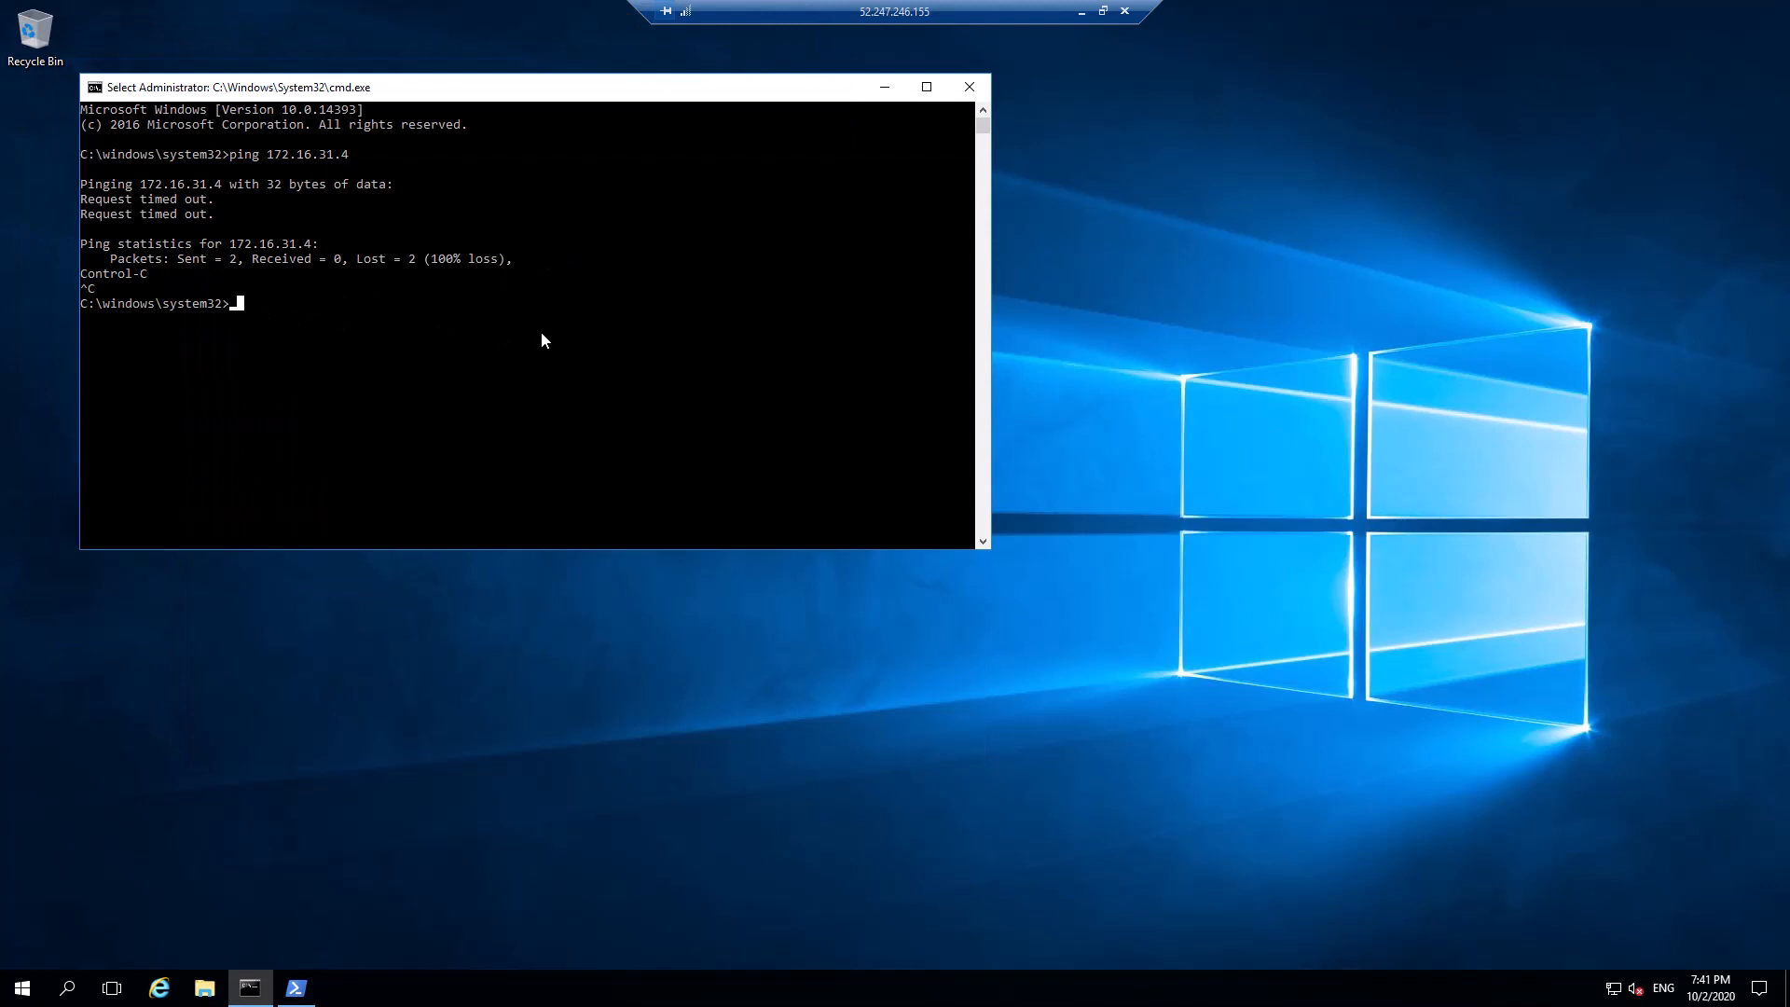
text(mstc)
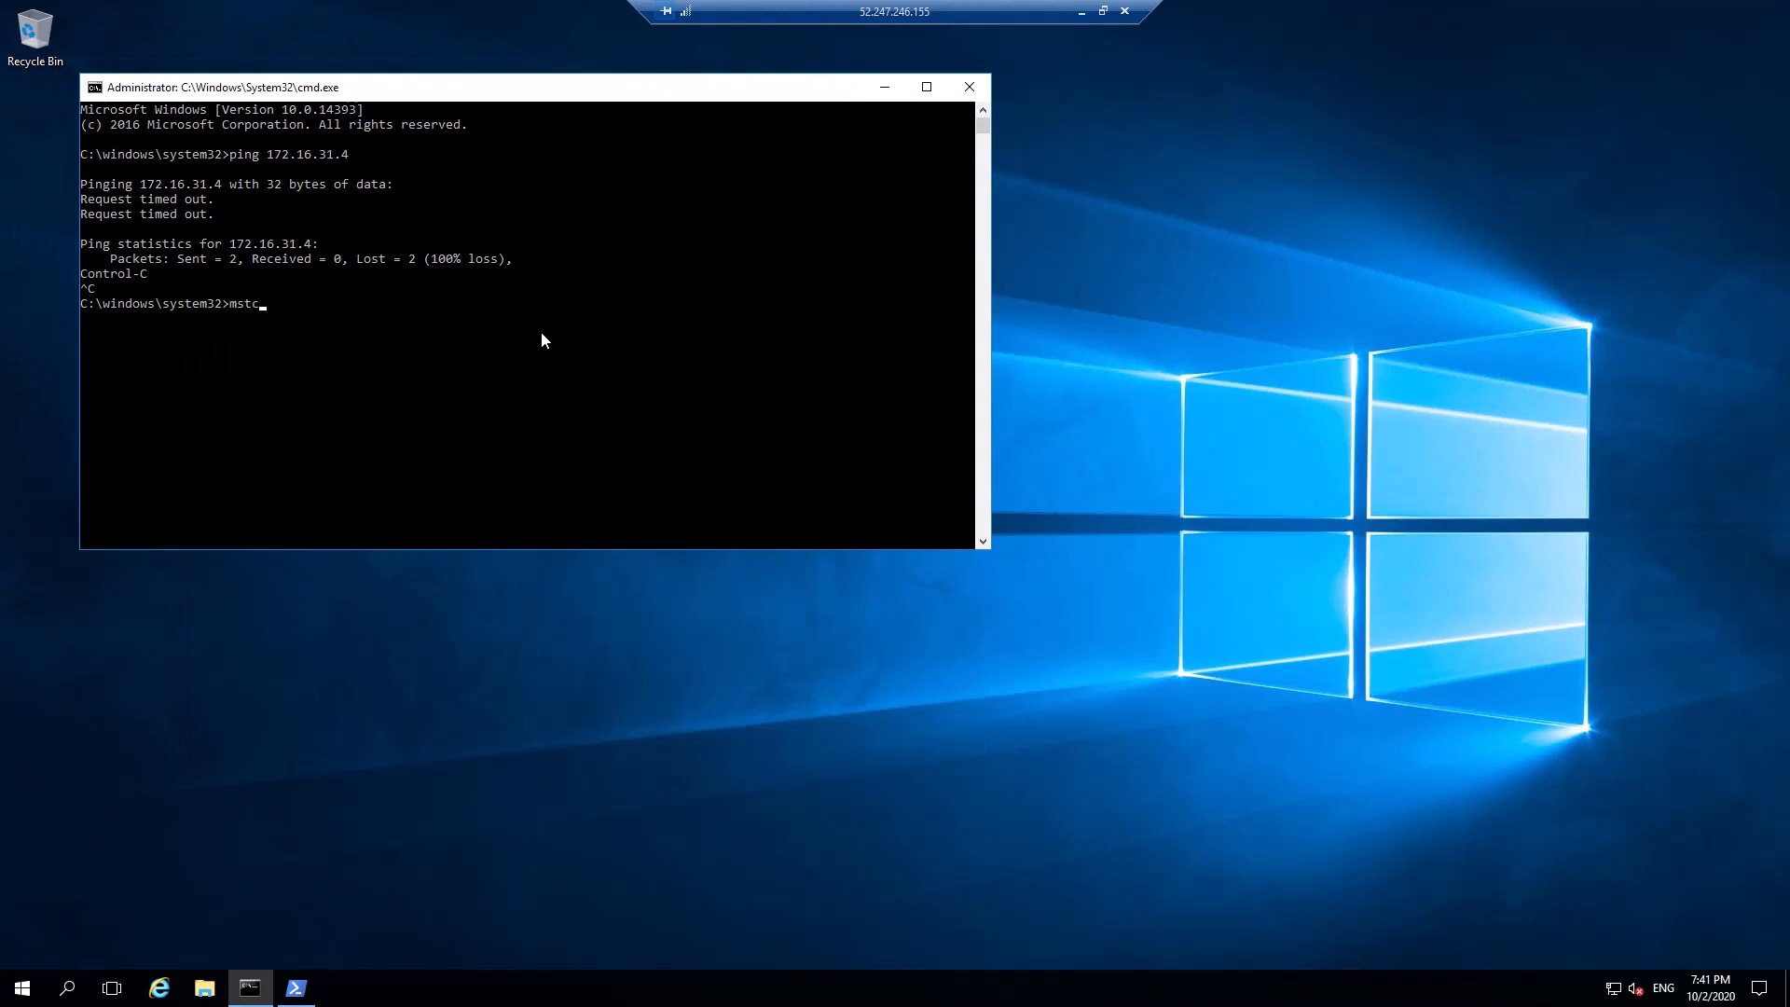
key(BackSpace)
text(sc /v:172.1)
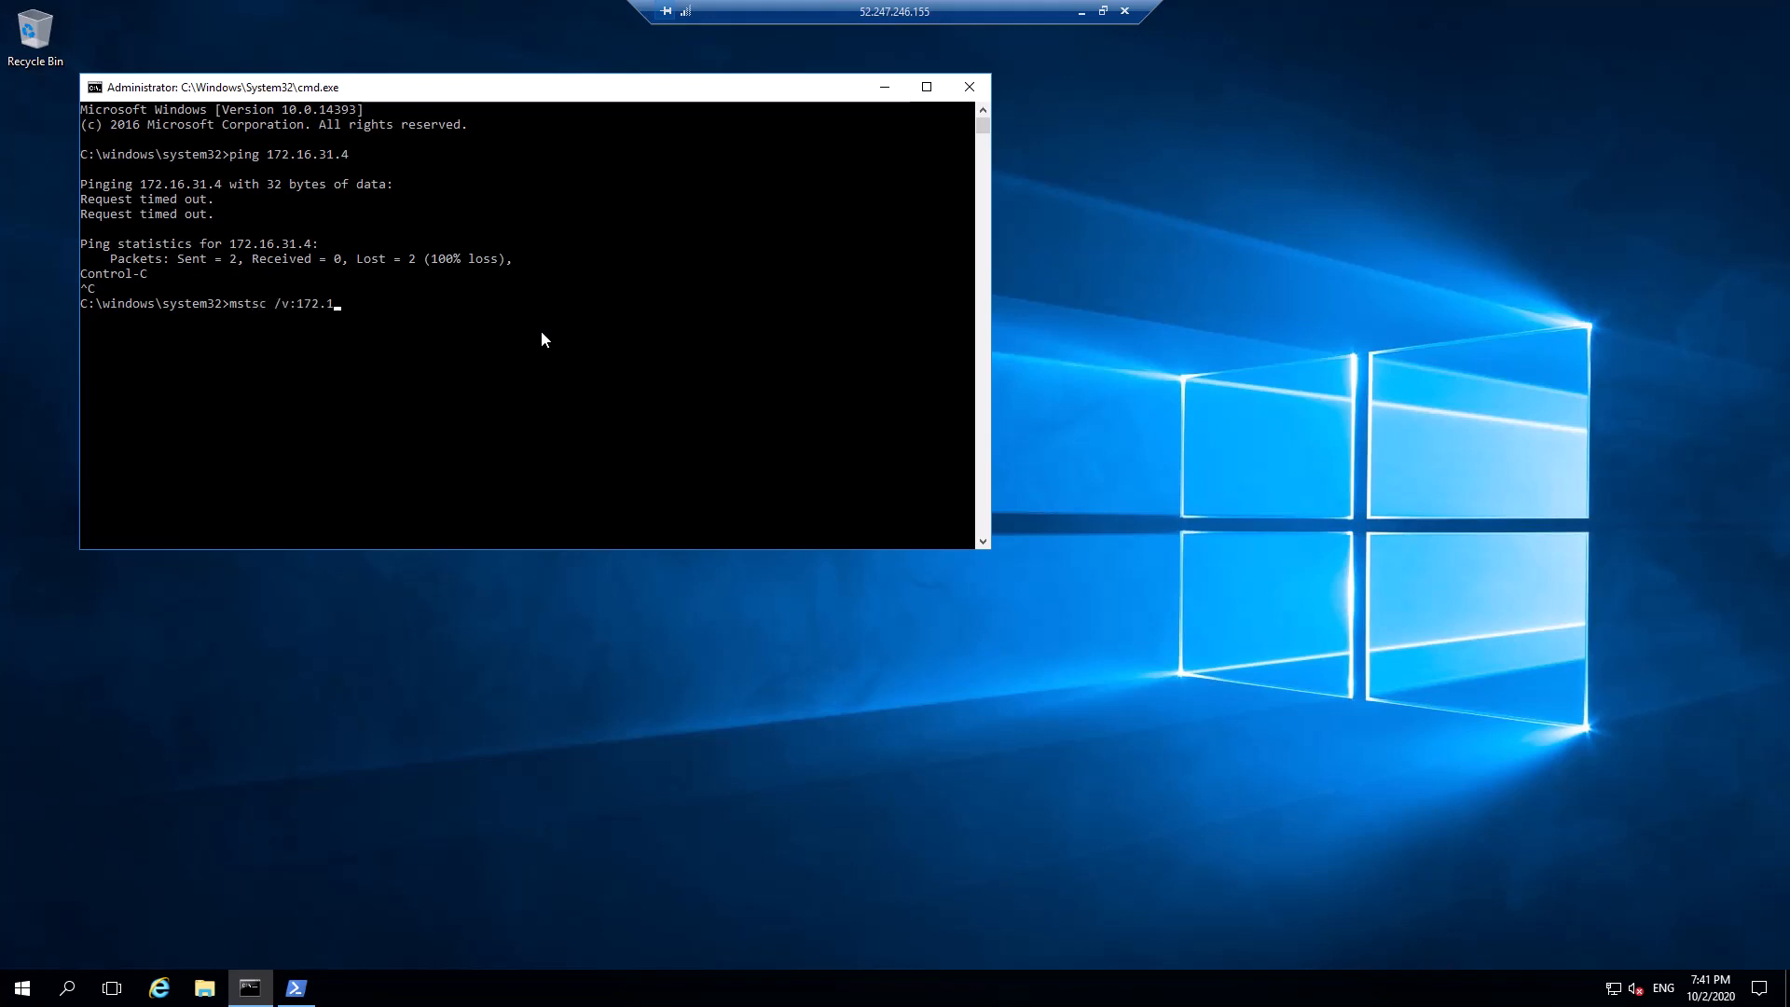
text(6.31.4)
key(Return)
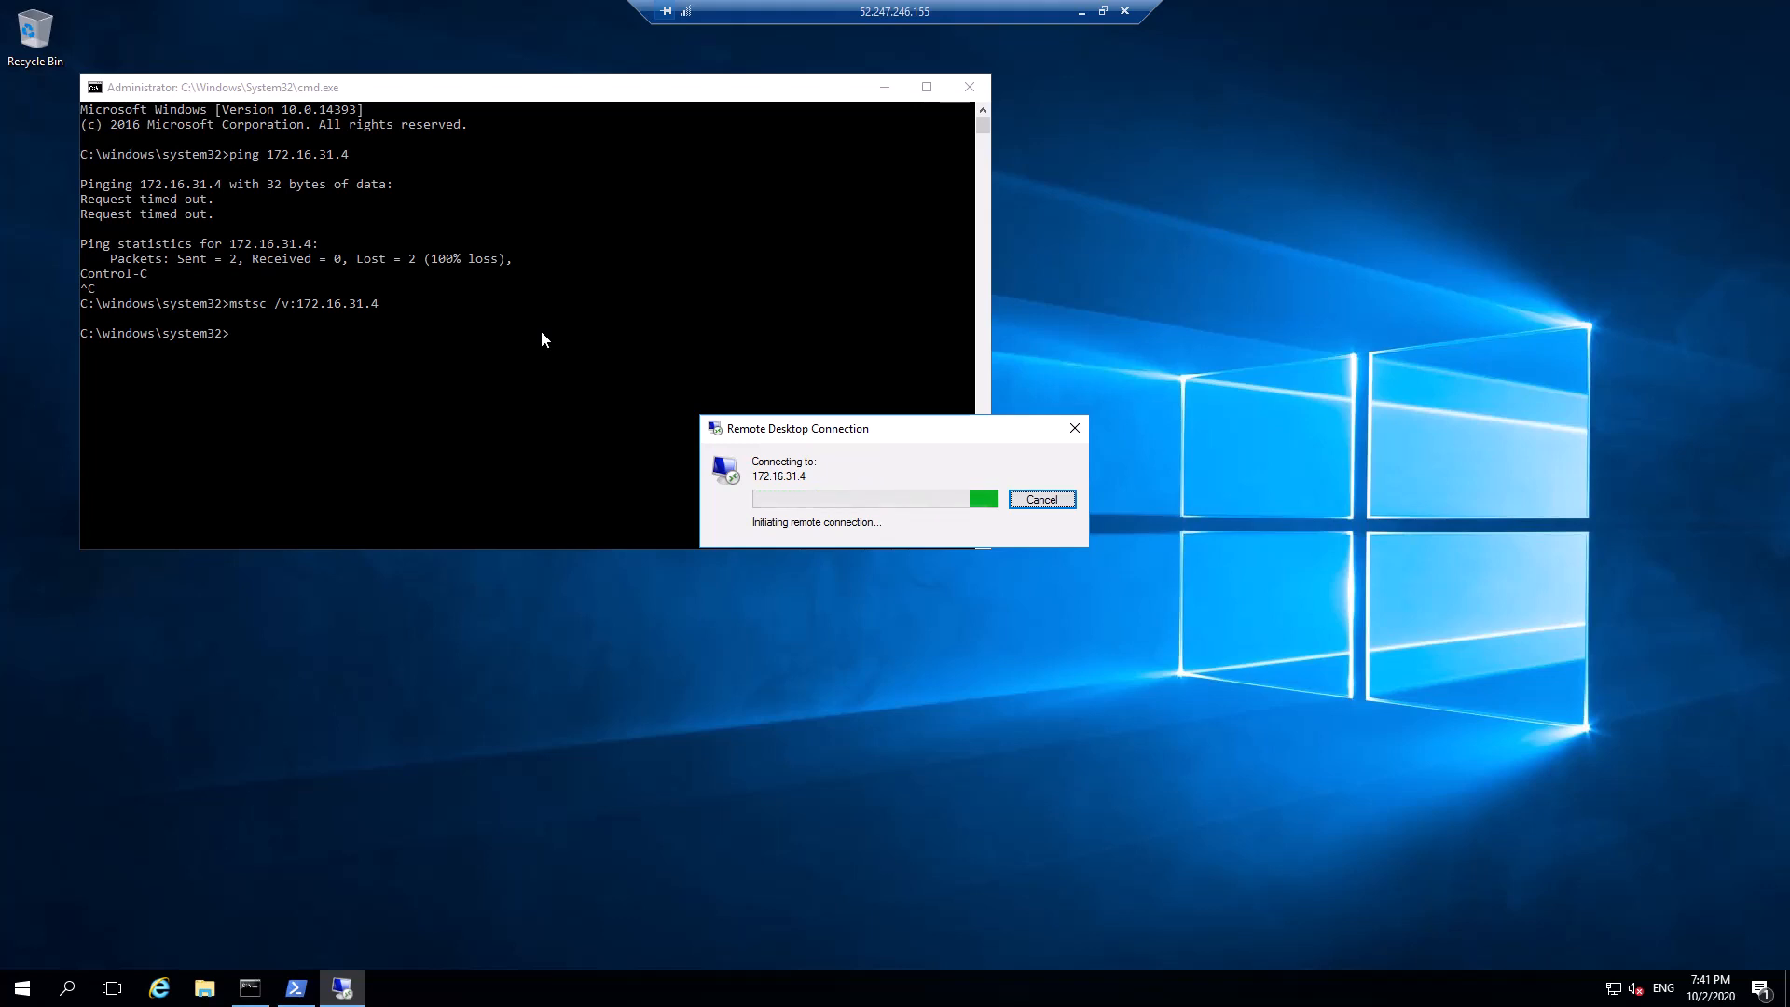
Refresh the Azure portal's virtual machine list so VM3 appears
click(1082, 12)
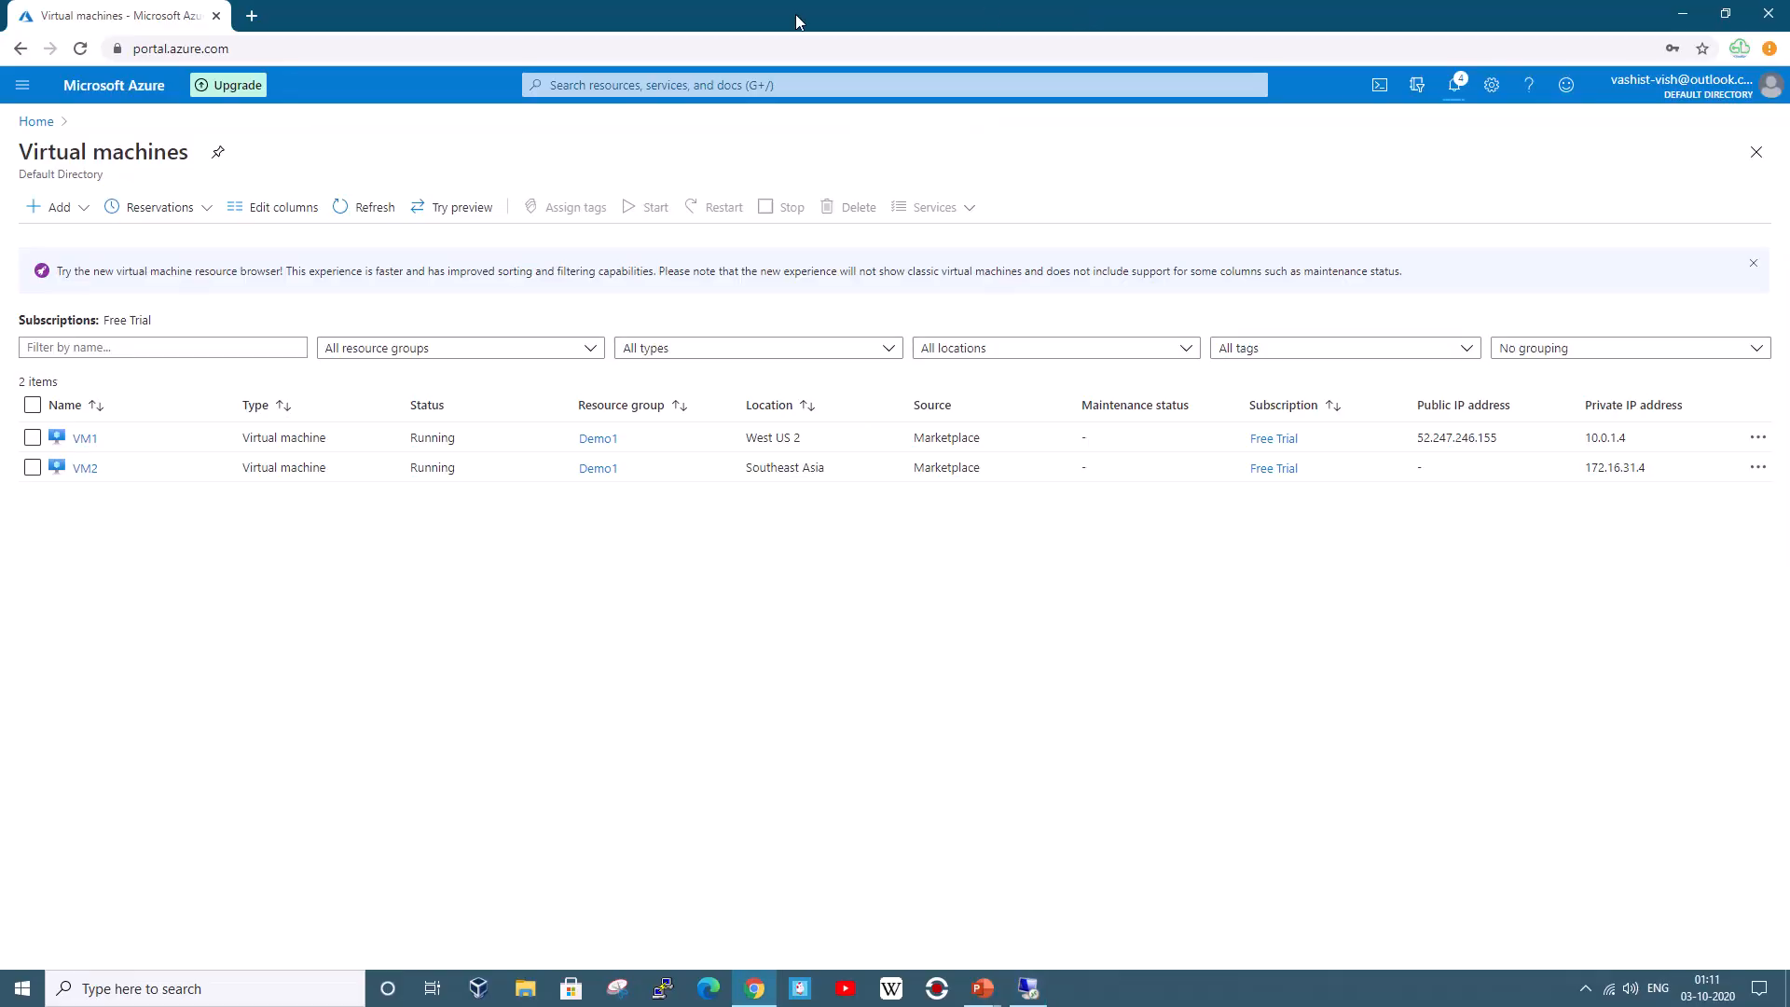
click(366, 207)
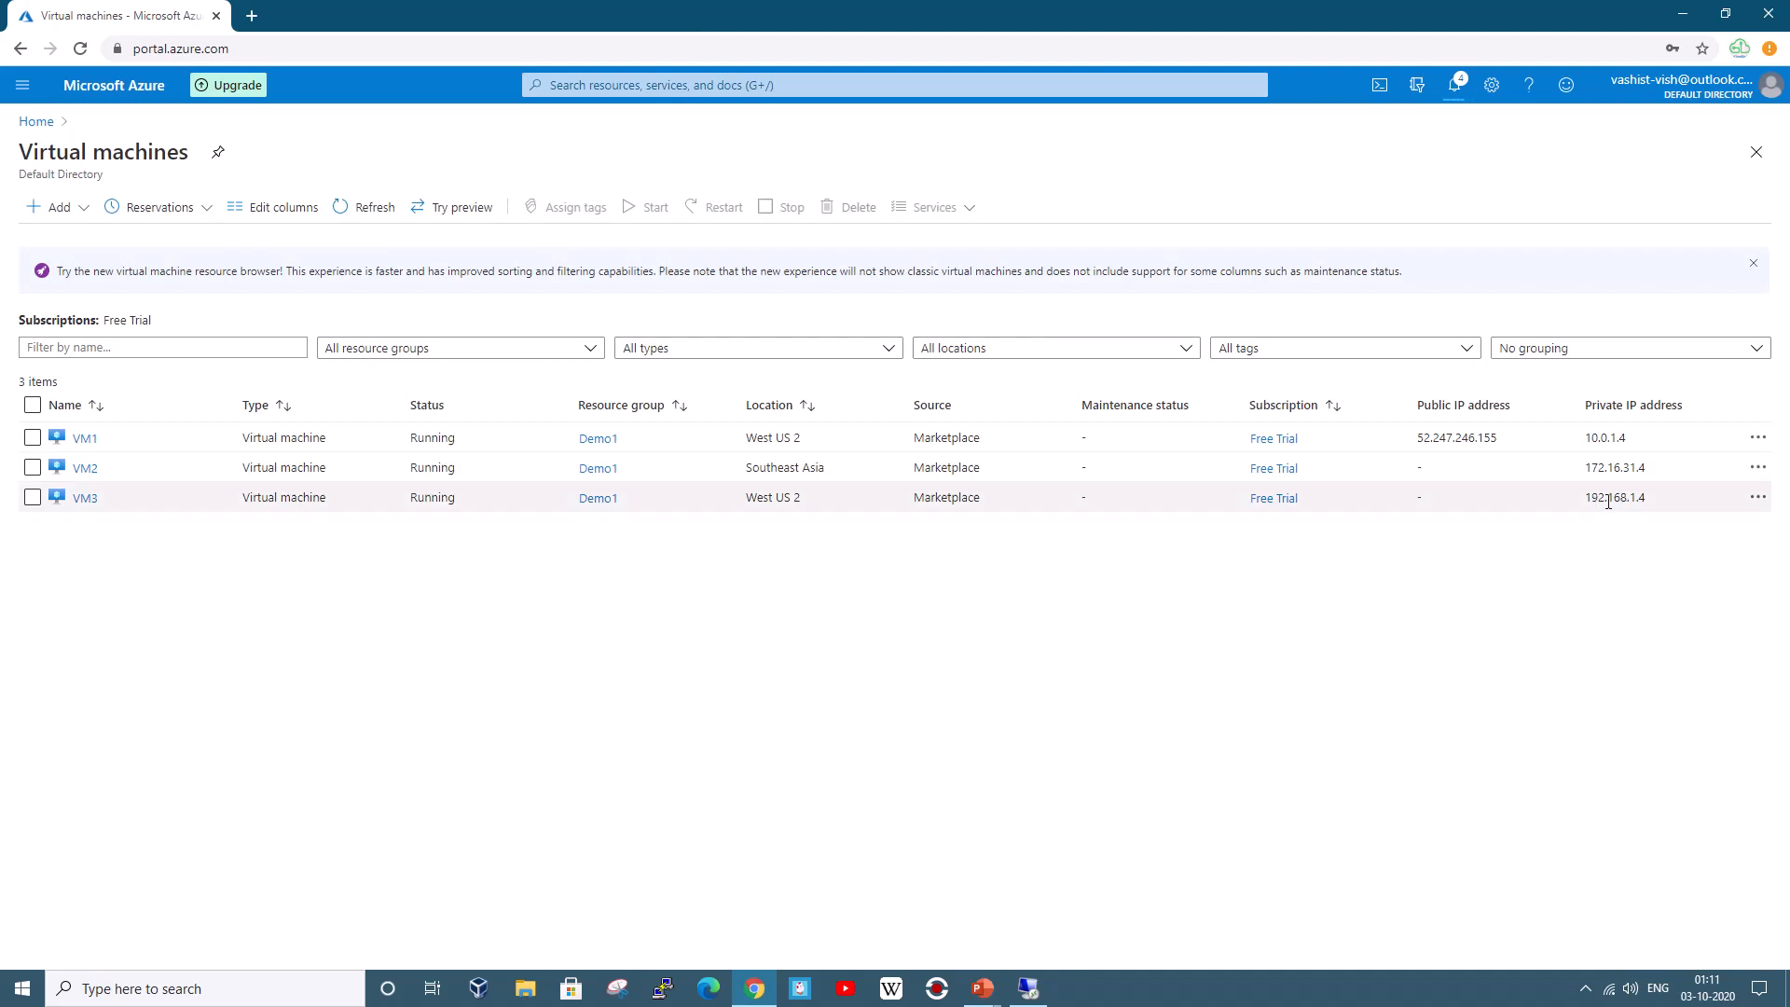
click(1028, 988)
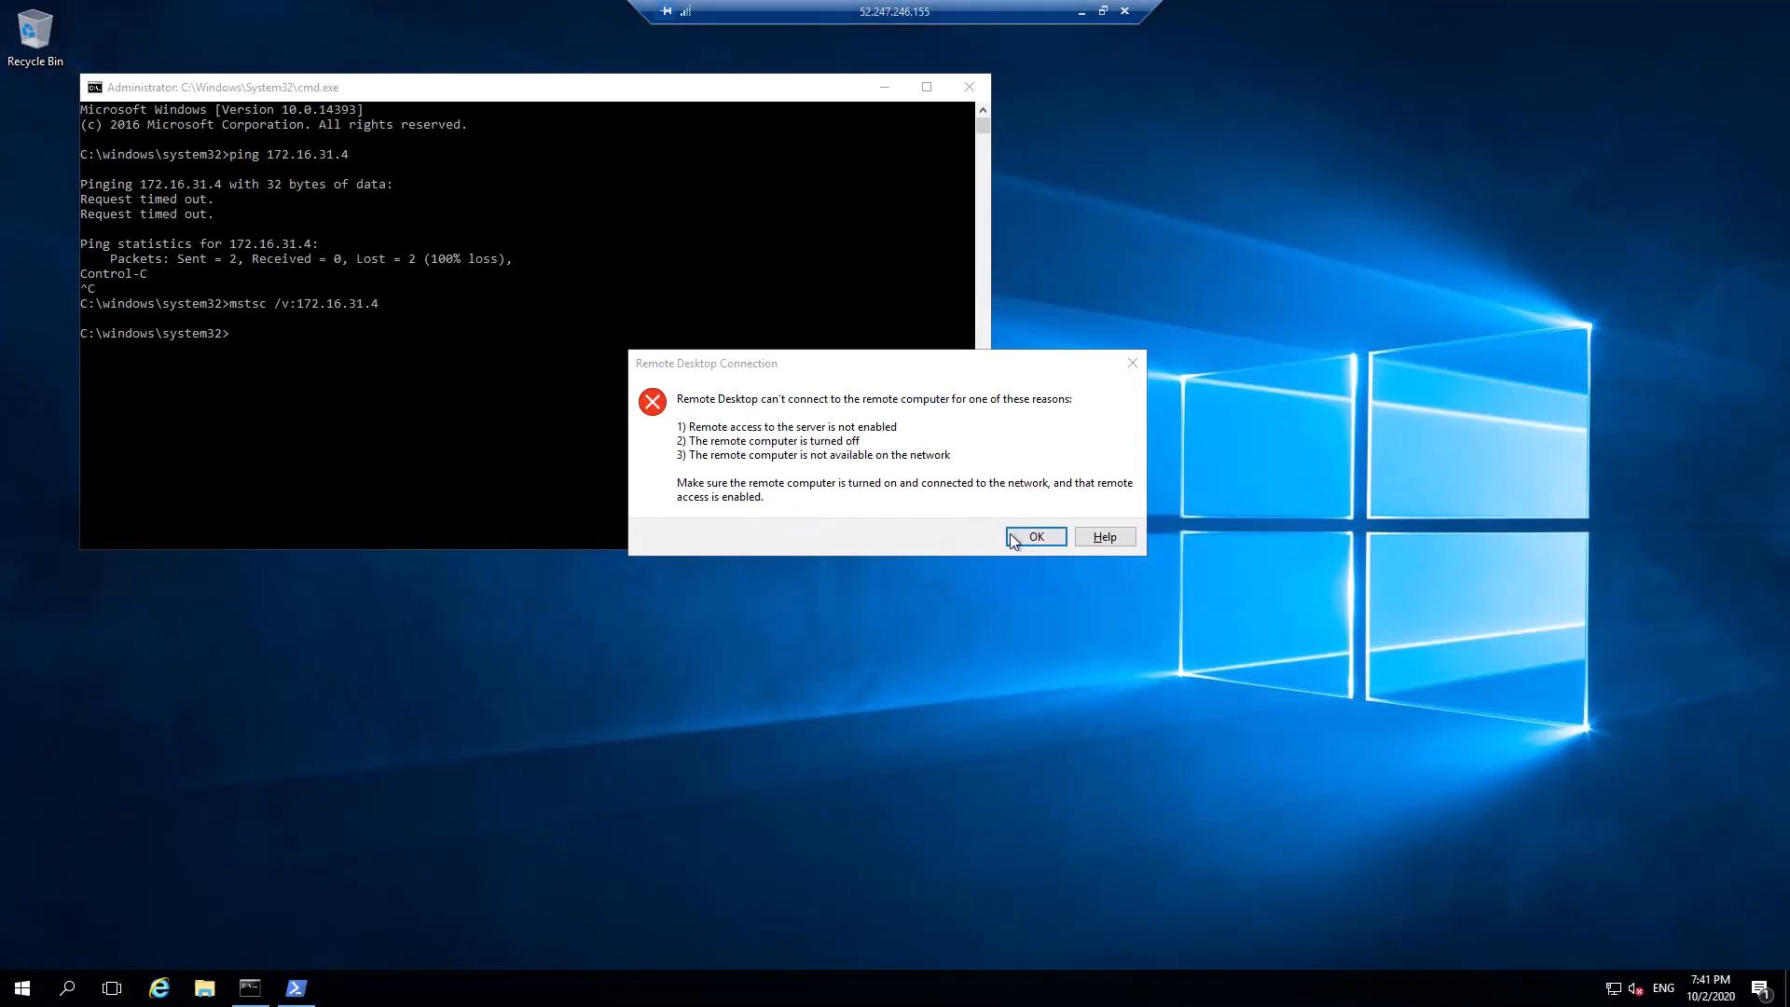
Dismiss the RDP error and rerun mstsc against 192.168.1.4, which also fails to connect
click(1027, 539)
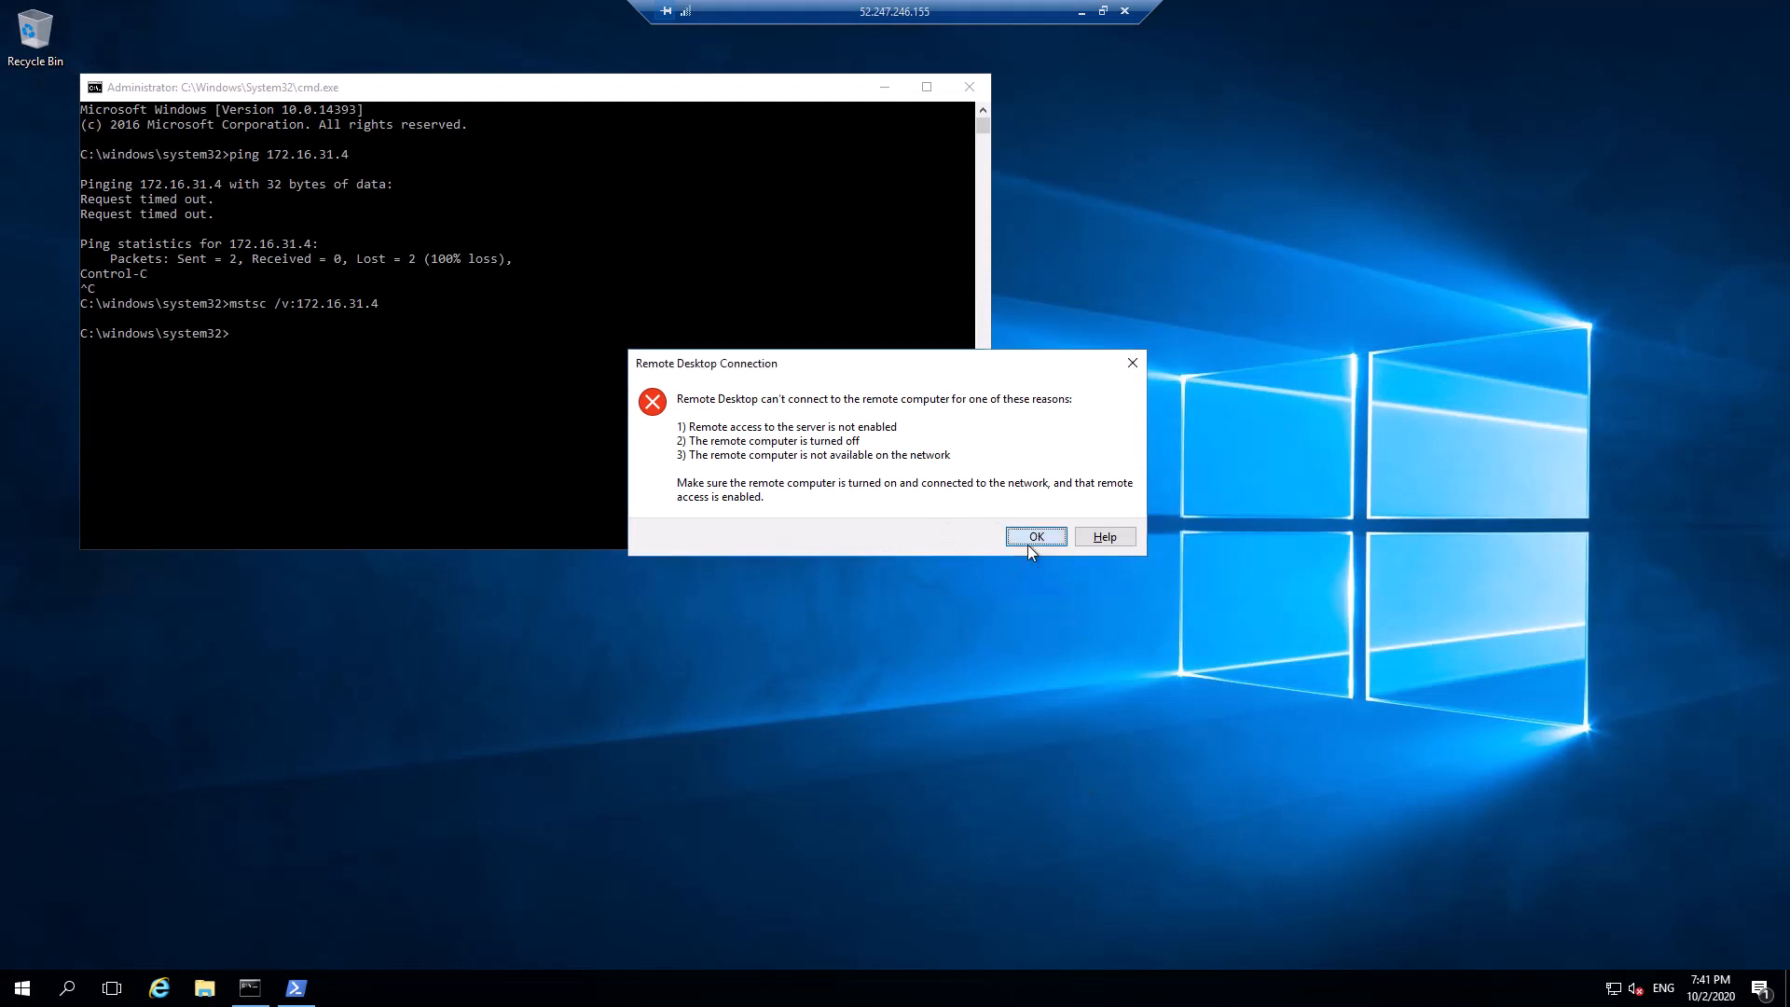
click(1082, 11)
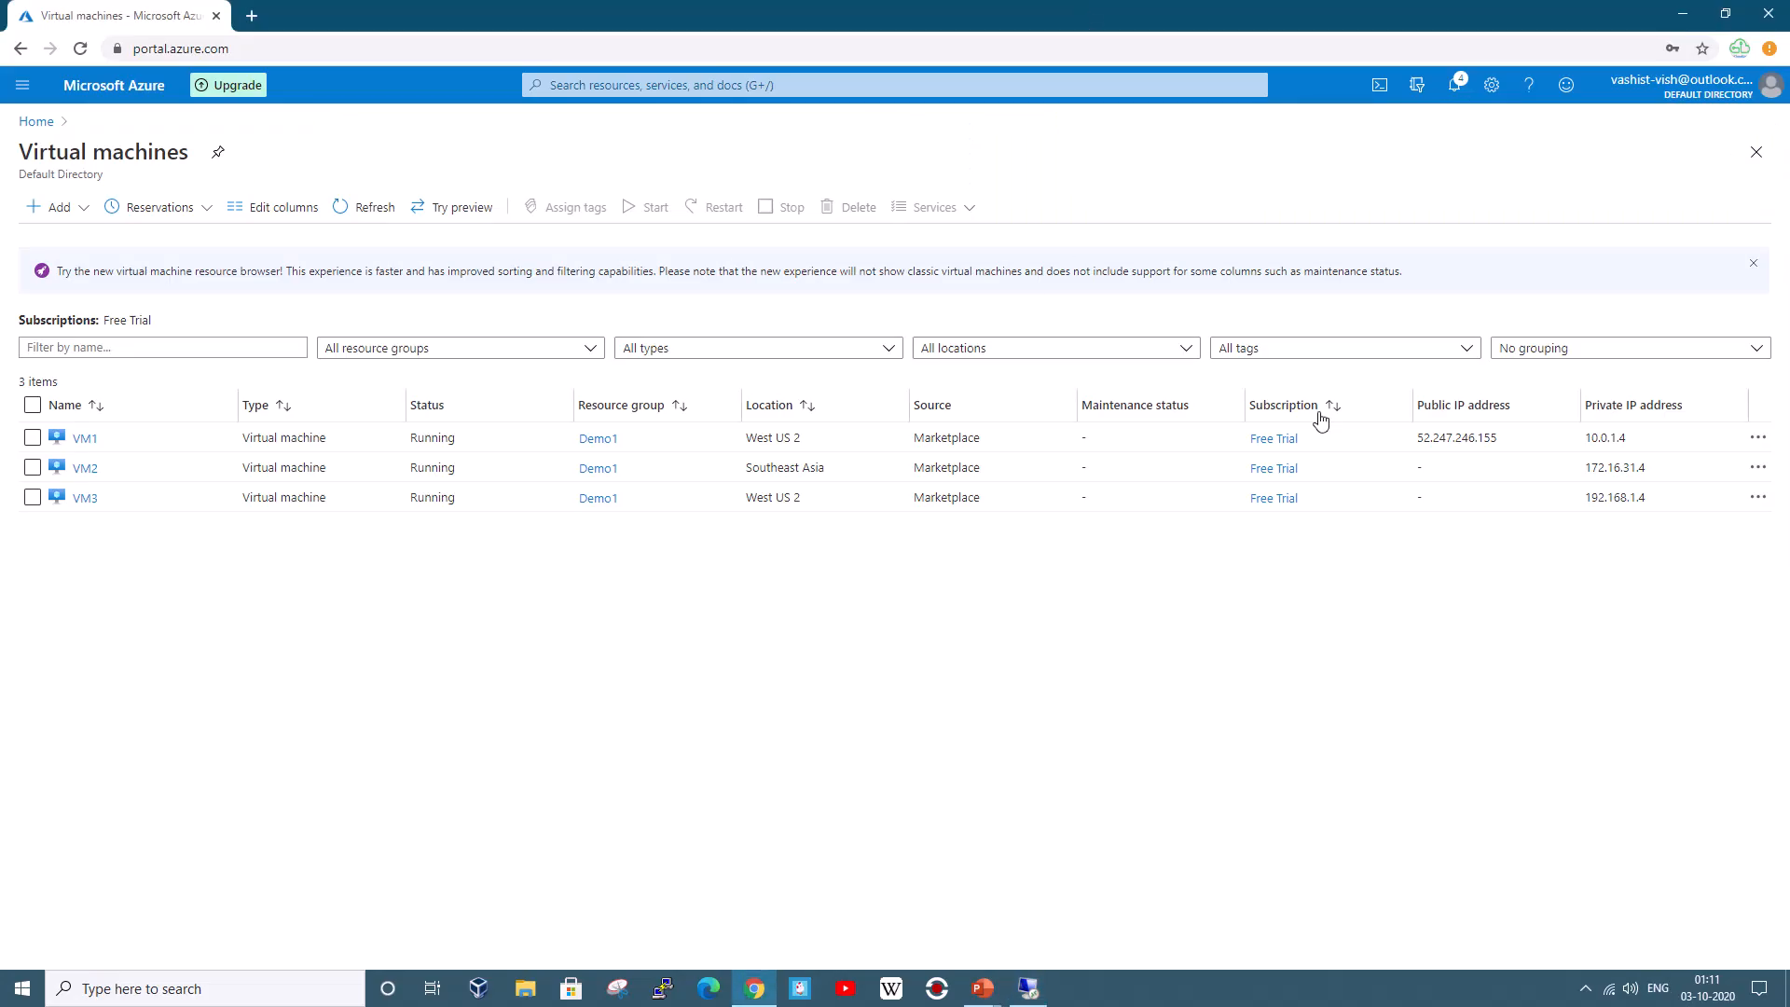
click(1027, 987)
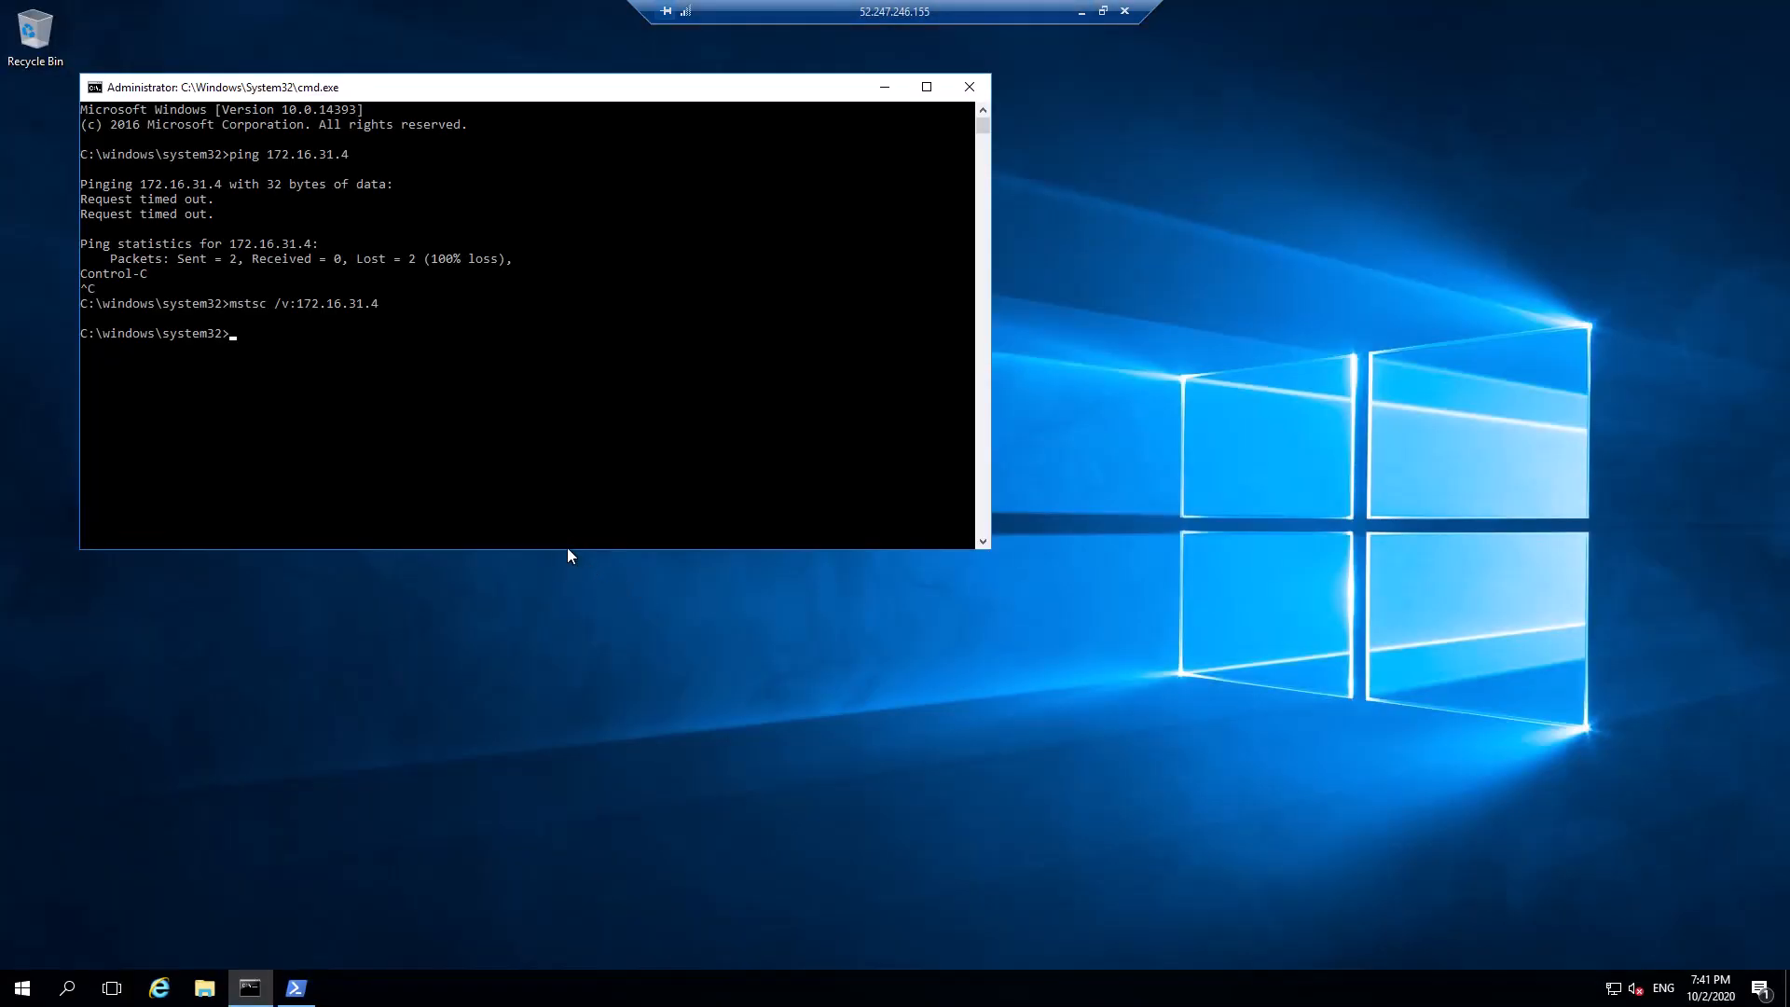
key(Up)
key(BackSpace)
key(BackSpace)
key(BackSpace)
key(BackSpace)
key(BackSpace)
key(BackSpace)
key(BackSpace)
text(92.168.1.4)
key(Return)
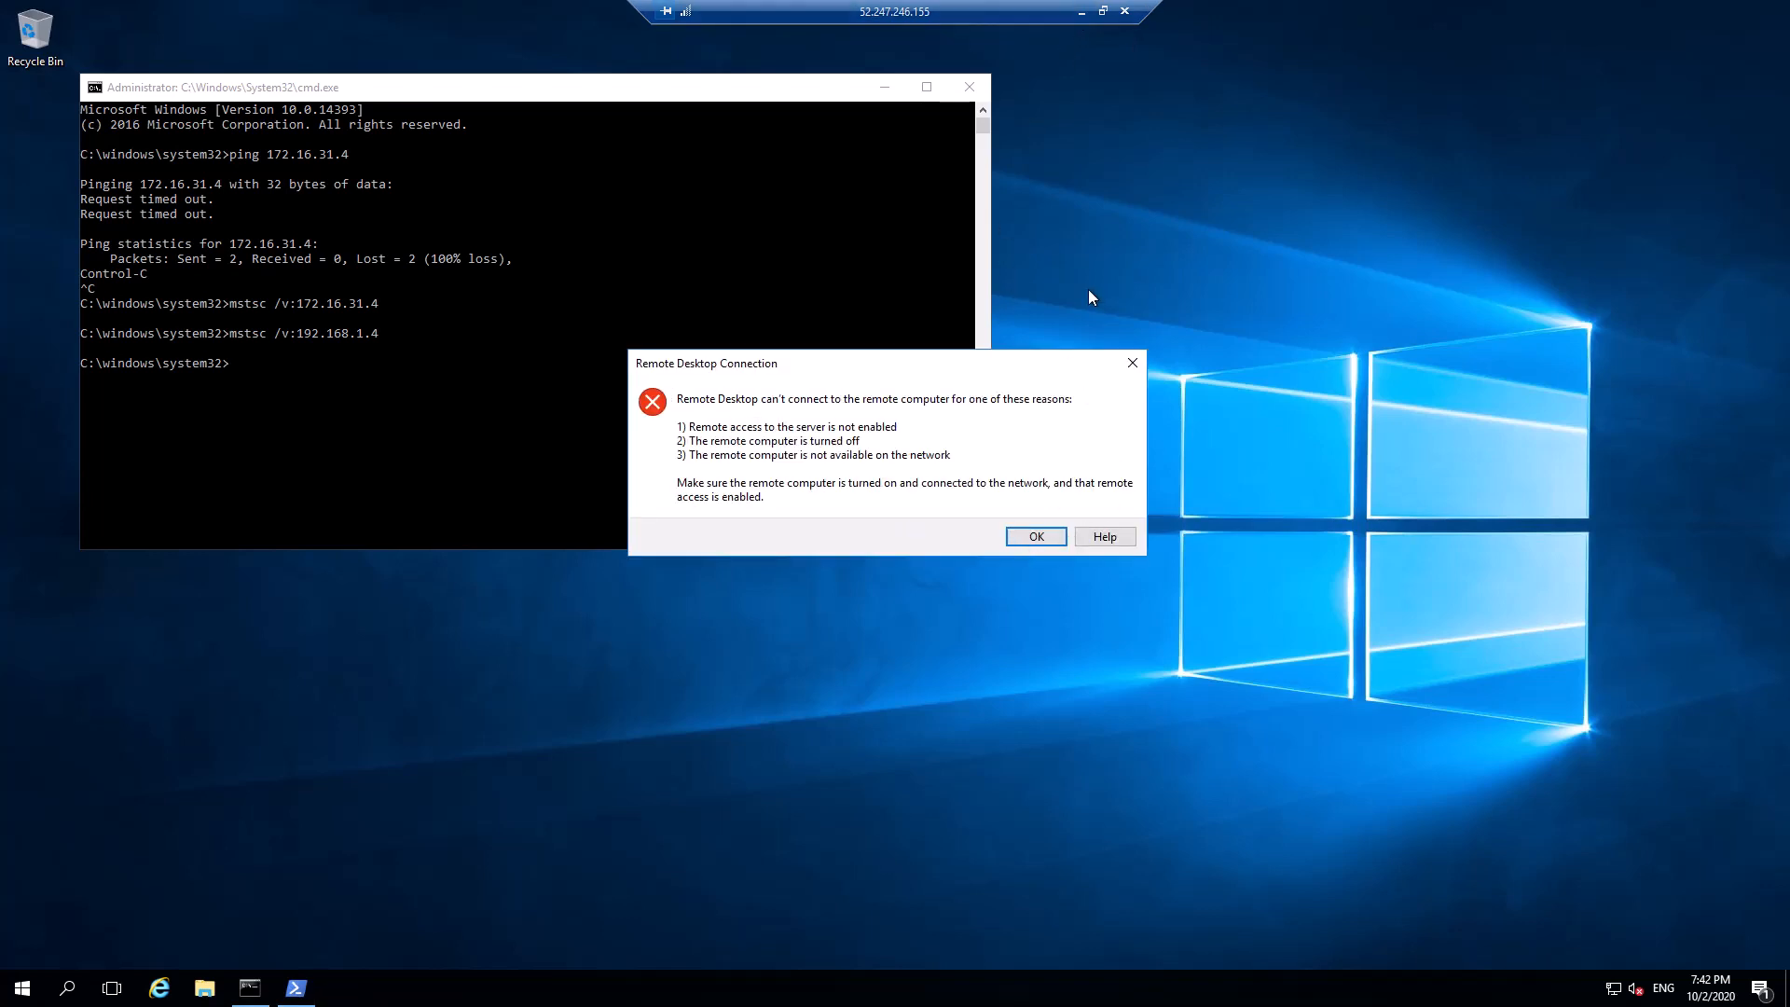
Open the Add peering form from Home > Virtual networks > HQVnet > Peerings
click(1081, 12)
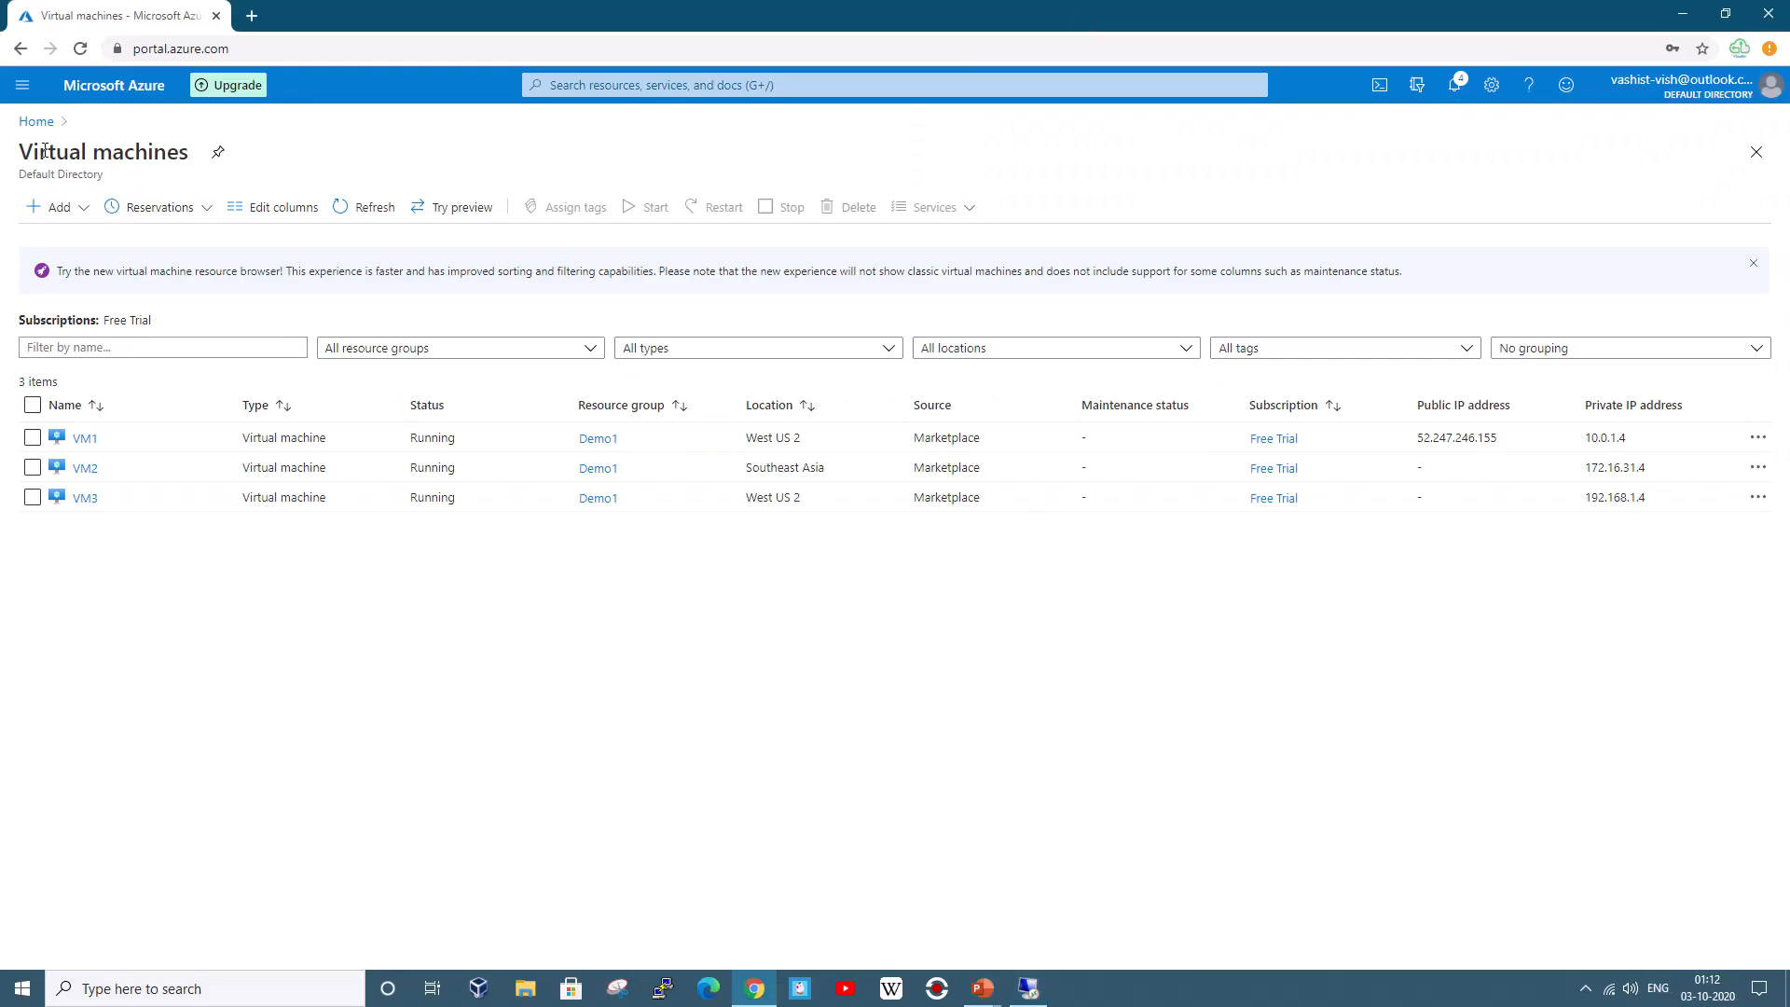
click(37, 122)
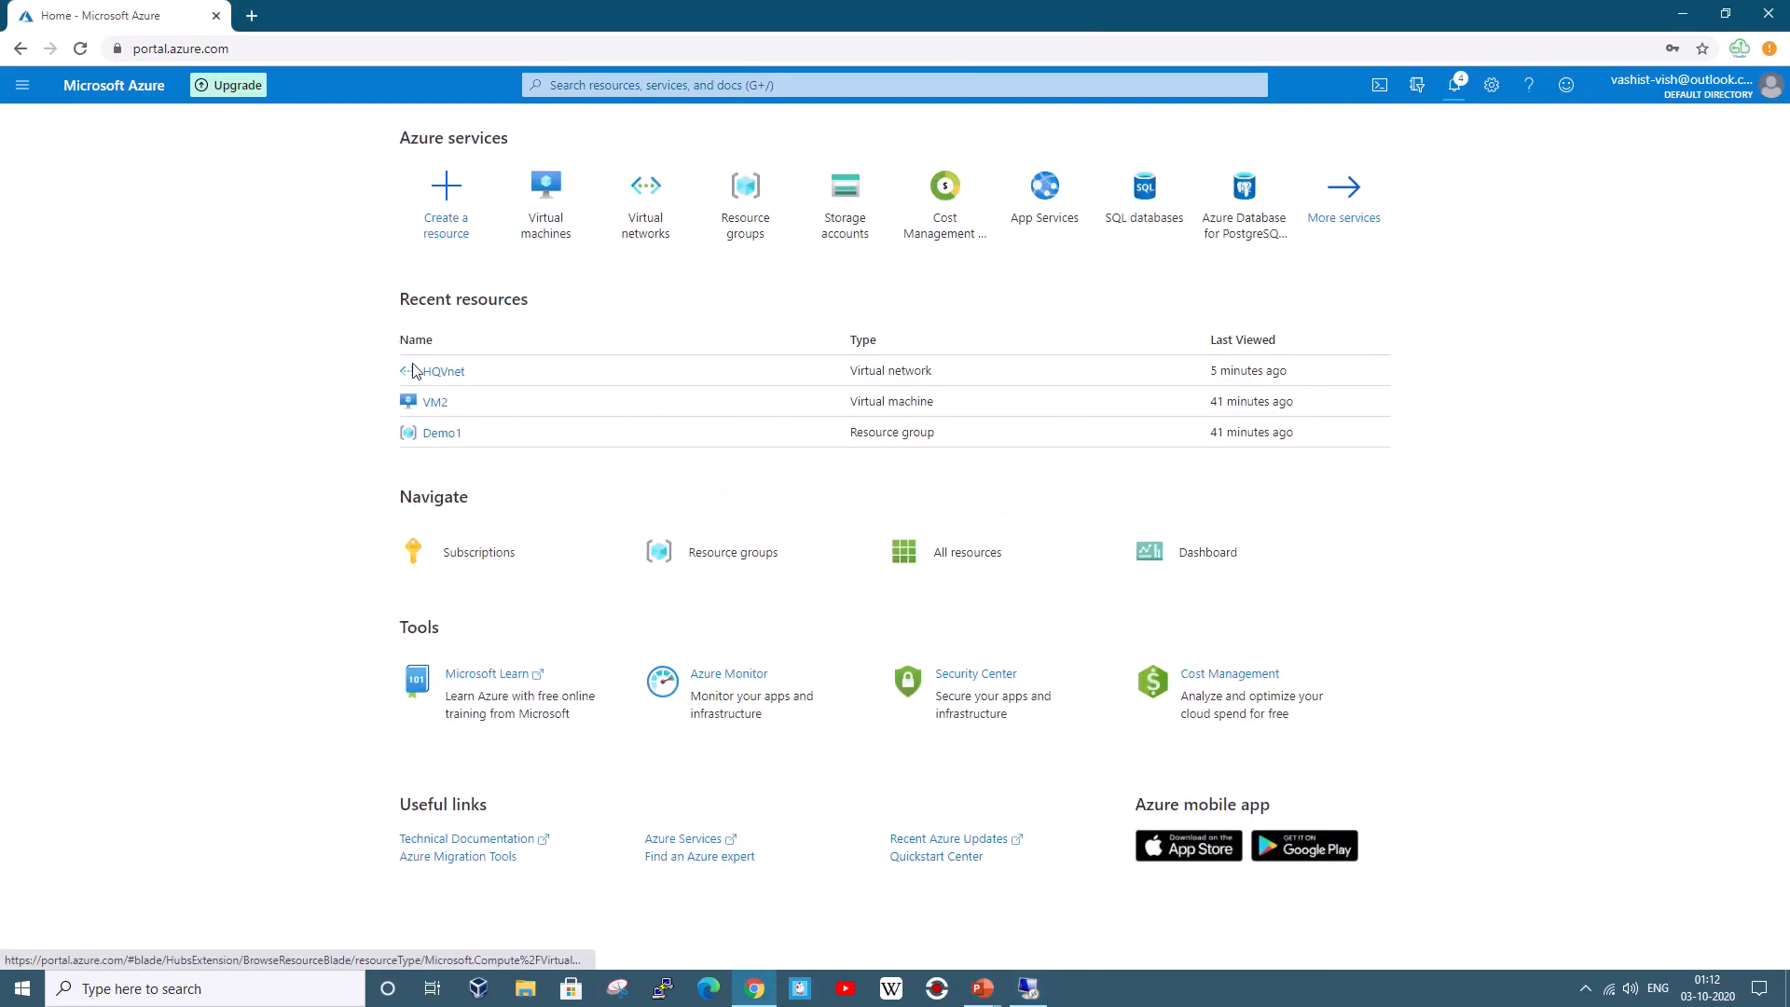
click(616, 220)
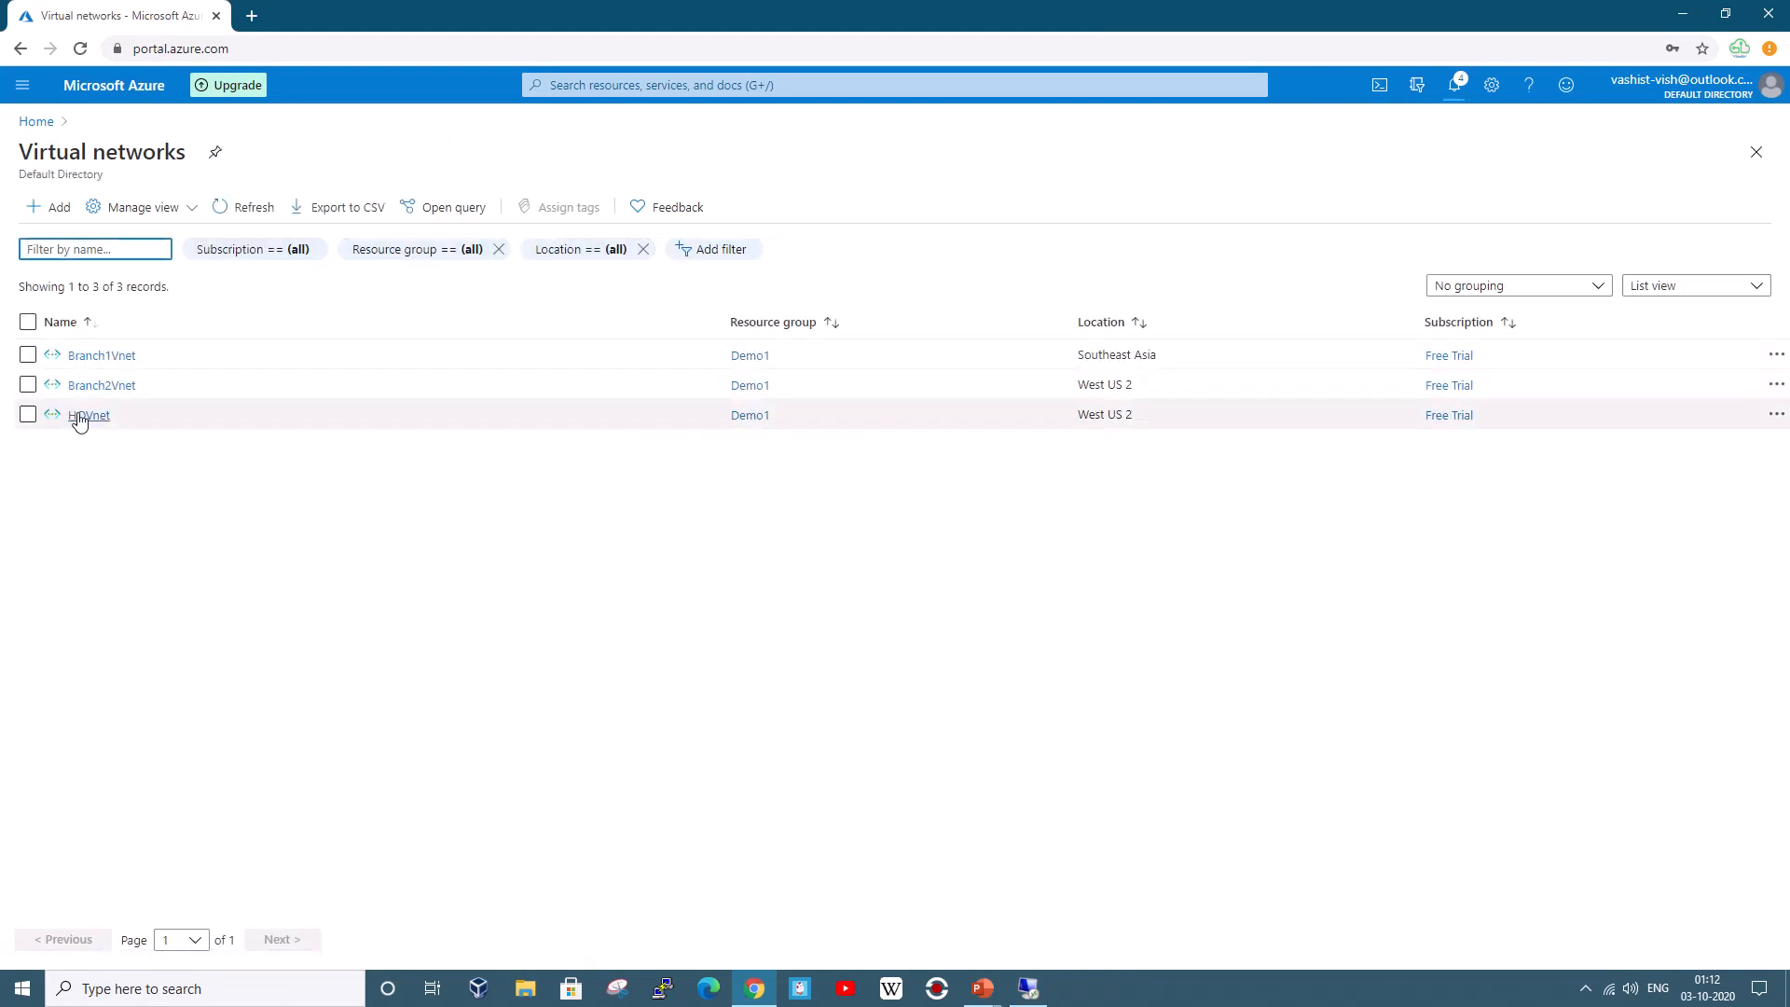
click(82, 416)
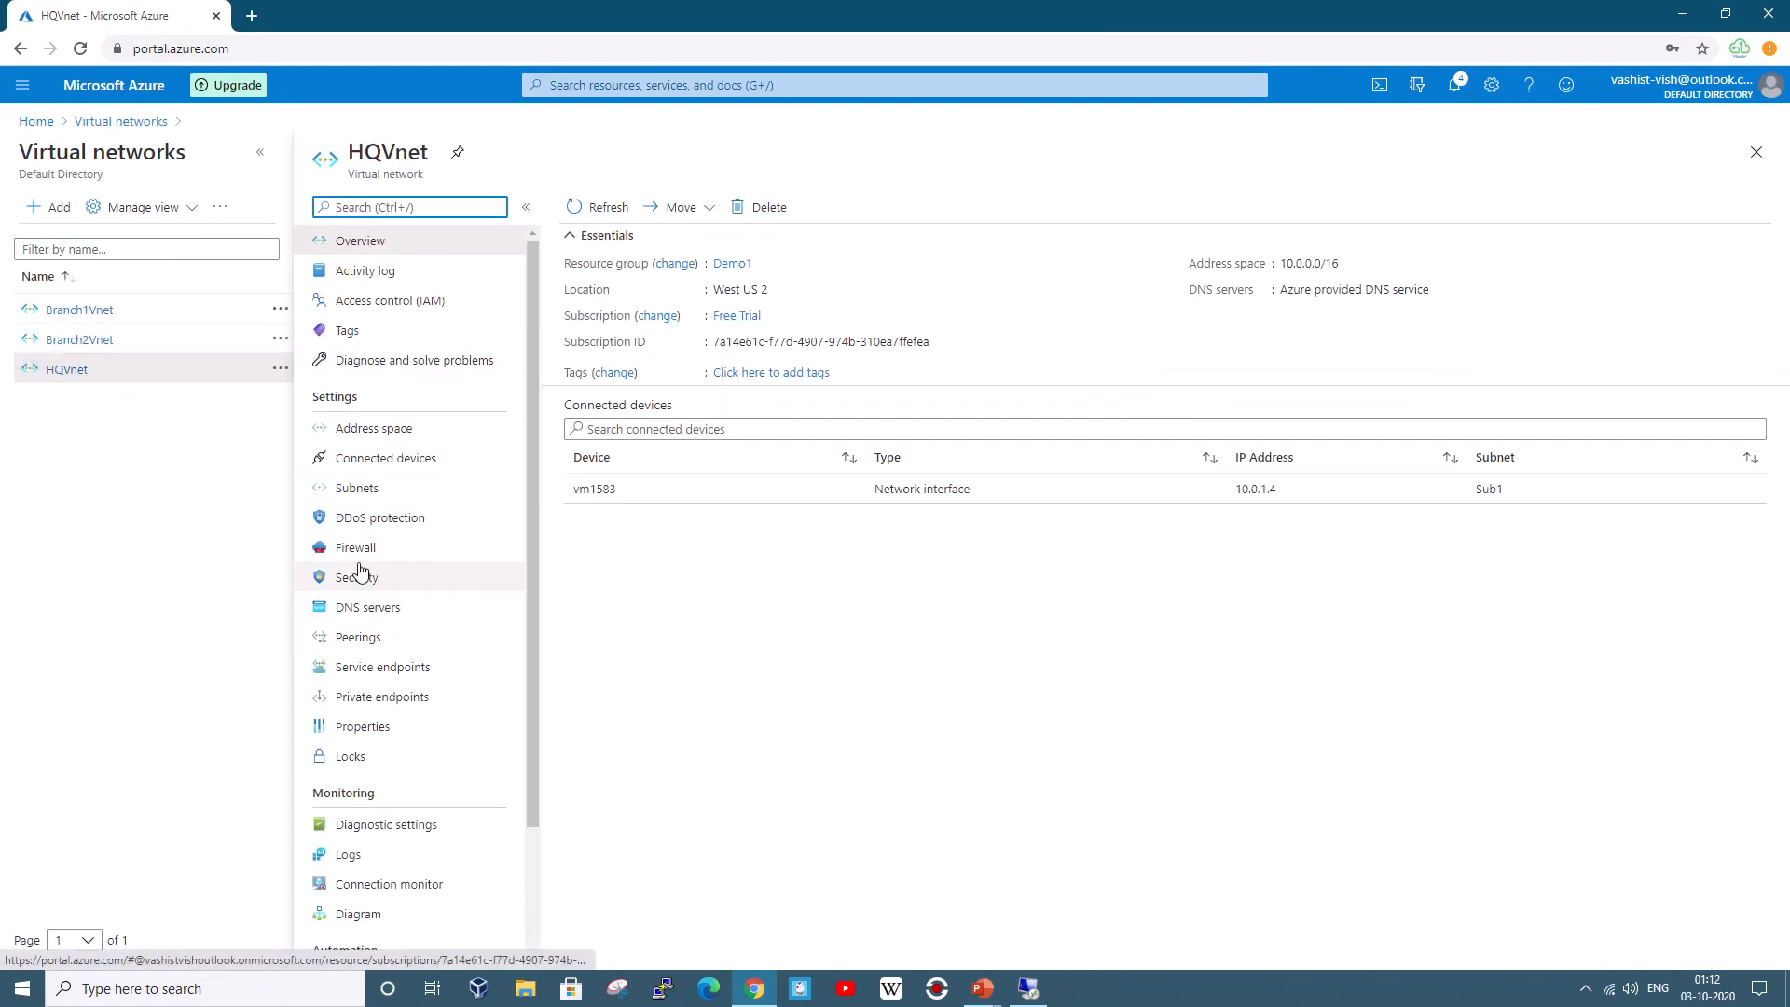
click(359, 638)
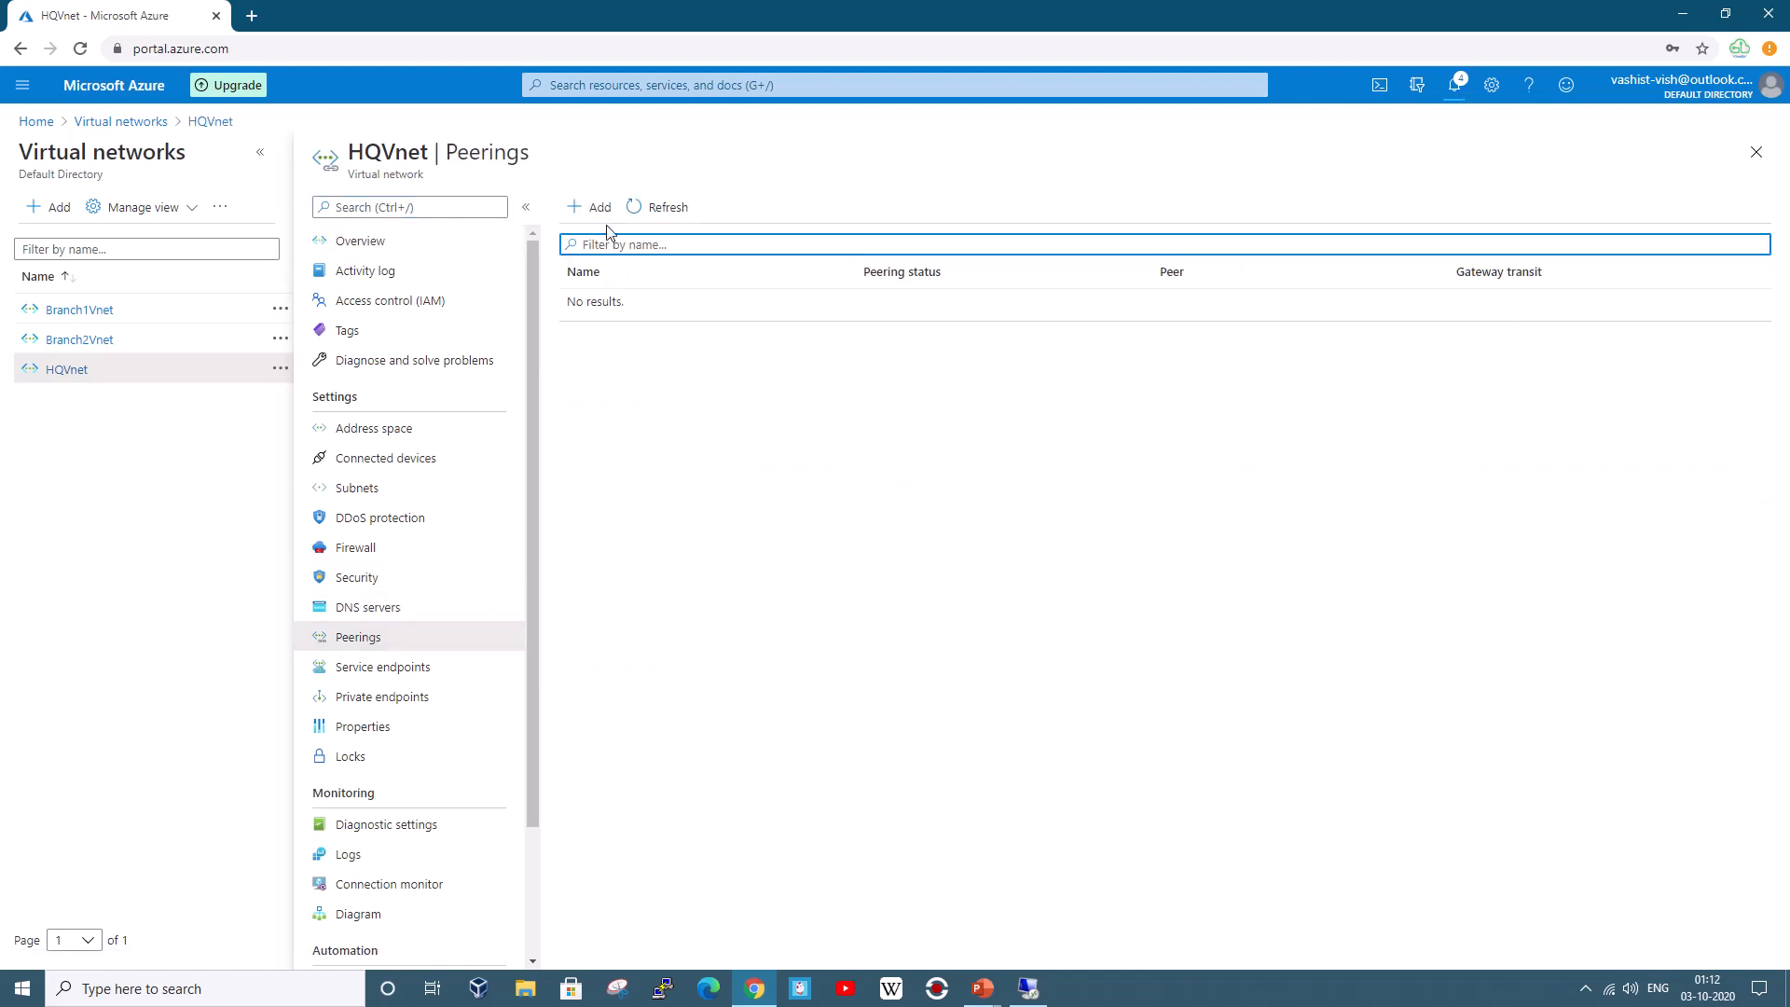
click(596, 207)
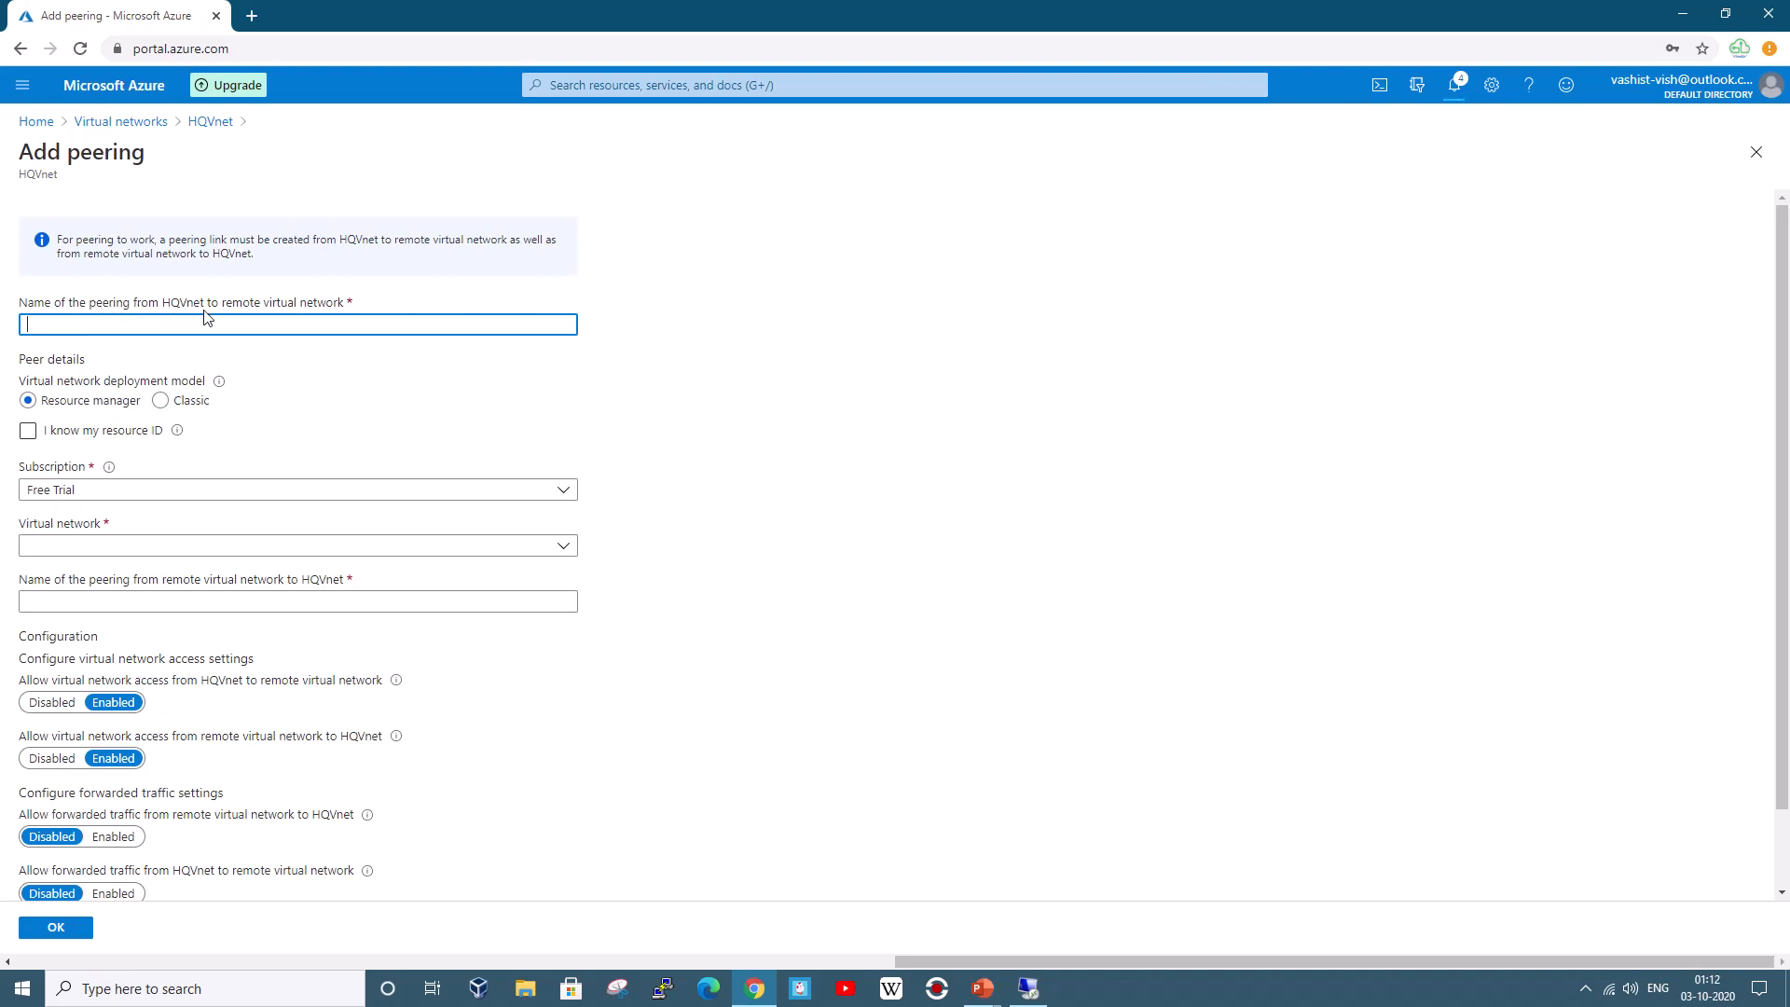
Name the peering HQ2Branch1 and pick Branch1Vnet (Demo1) as the remote virtual network
mouse_move(980, 995)
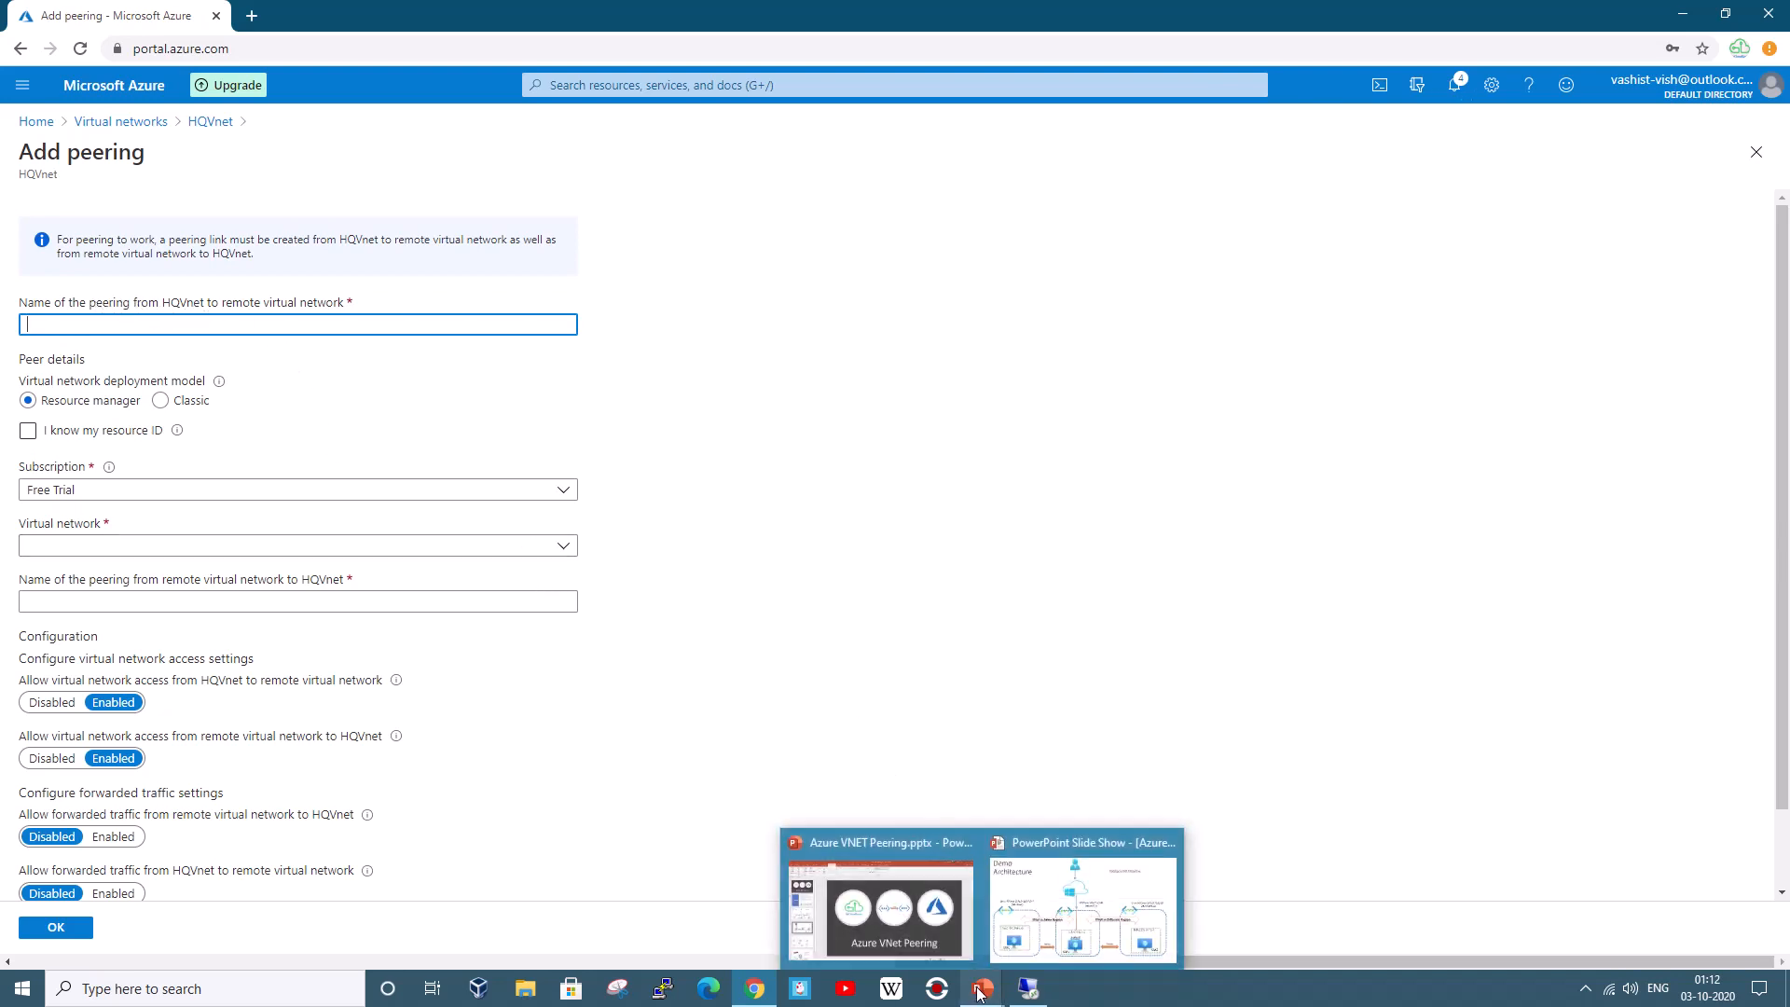
click(1012, 937)
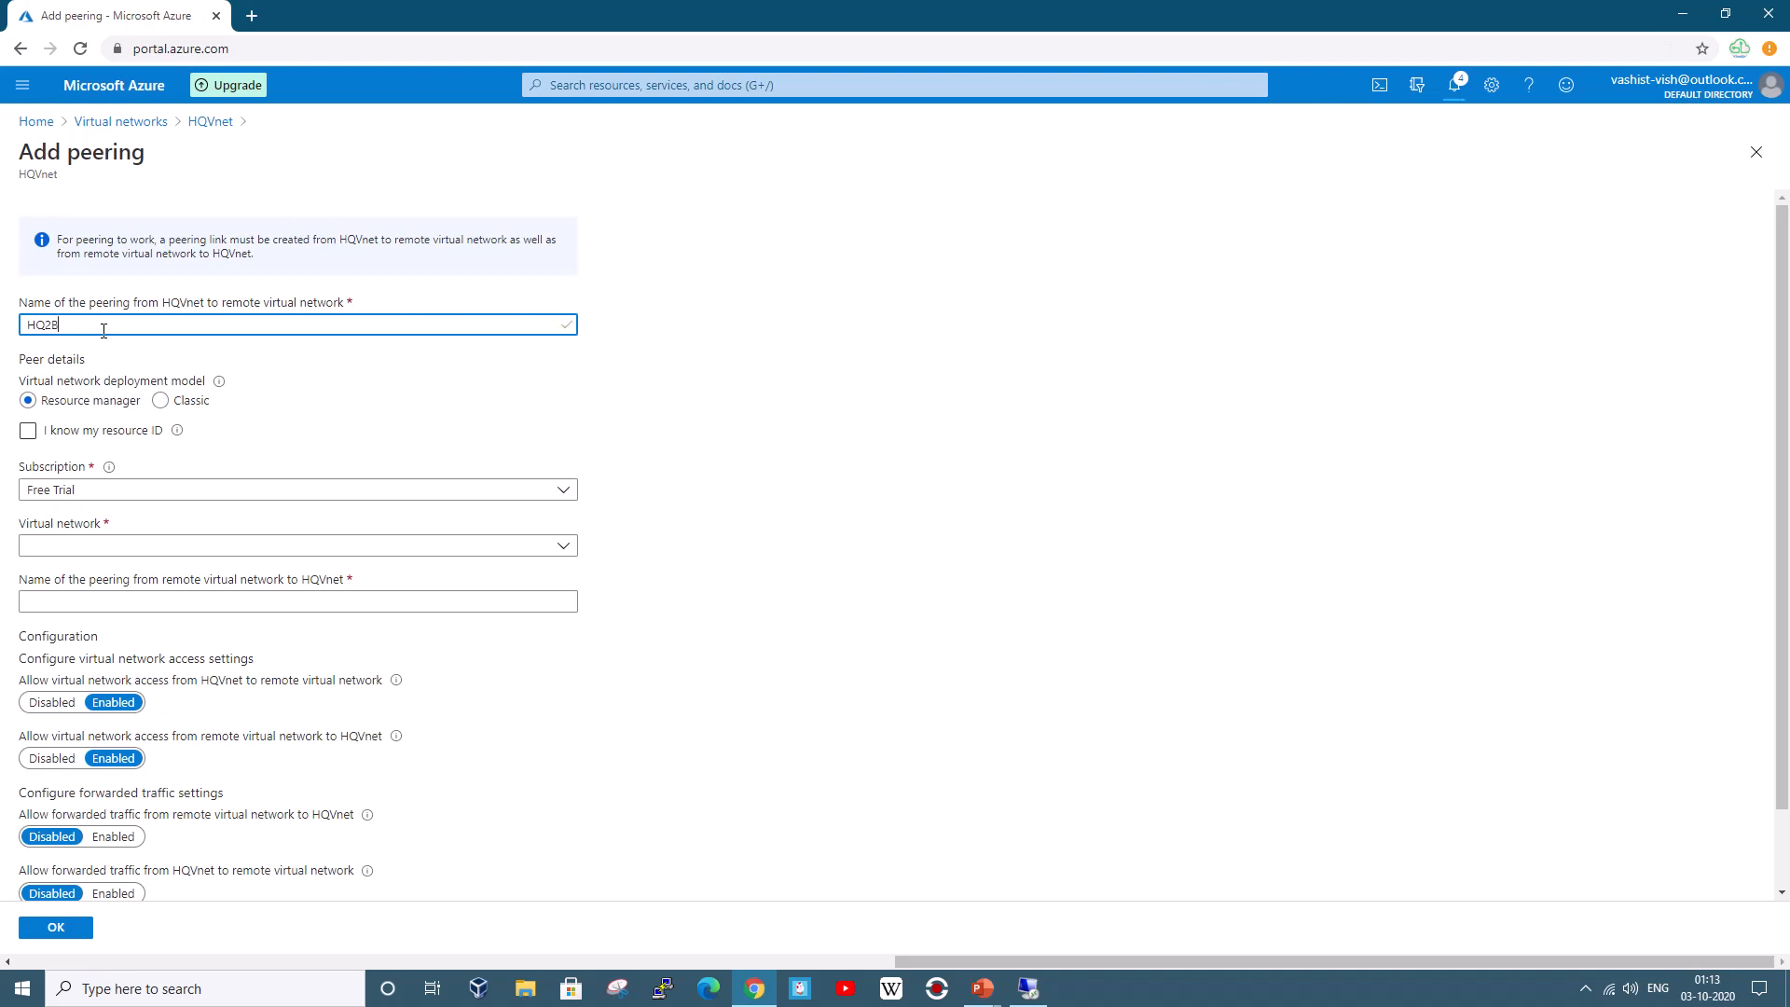
text(ranch1)
click(28, 431)
scroll(490, 457, down, 1)
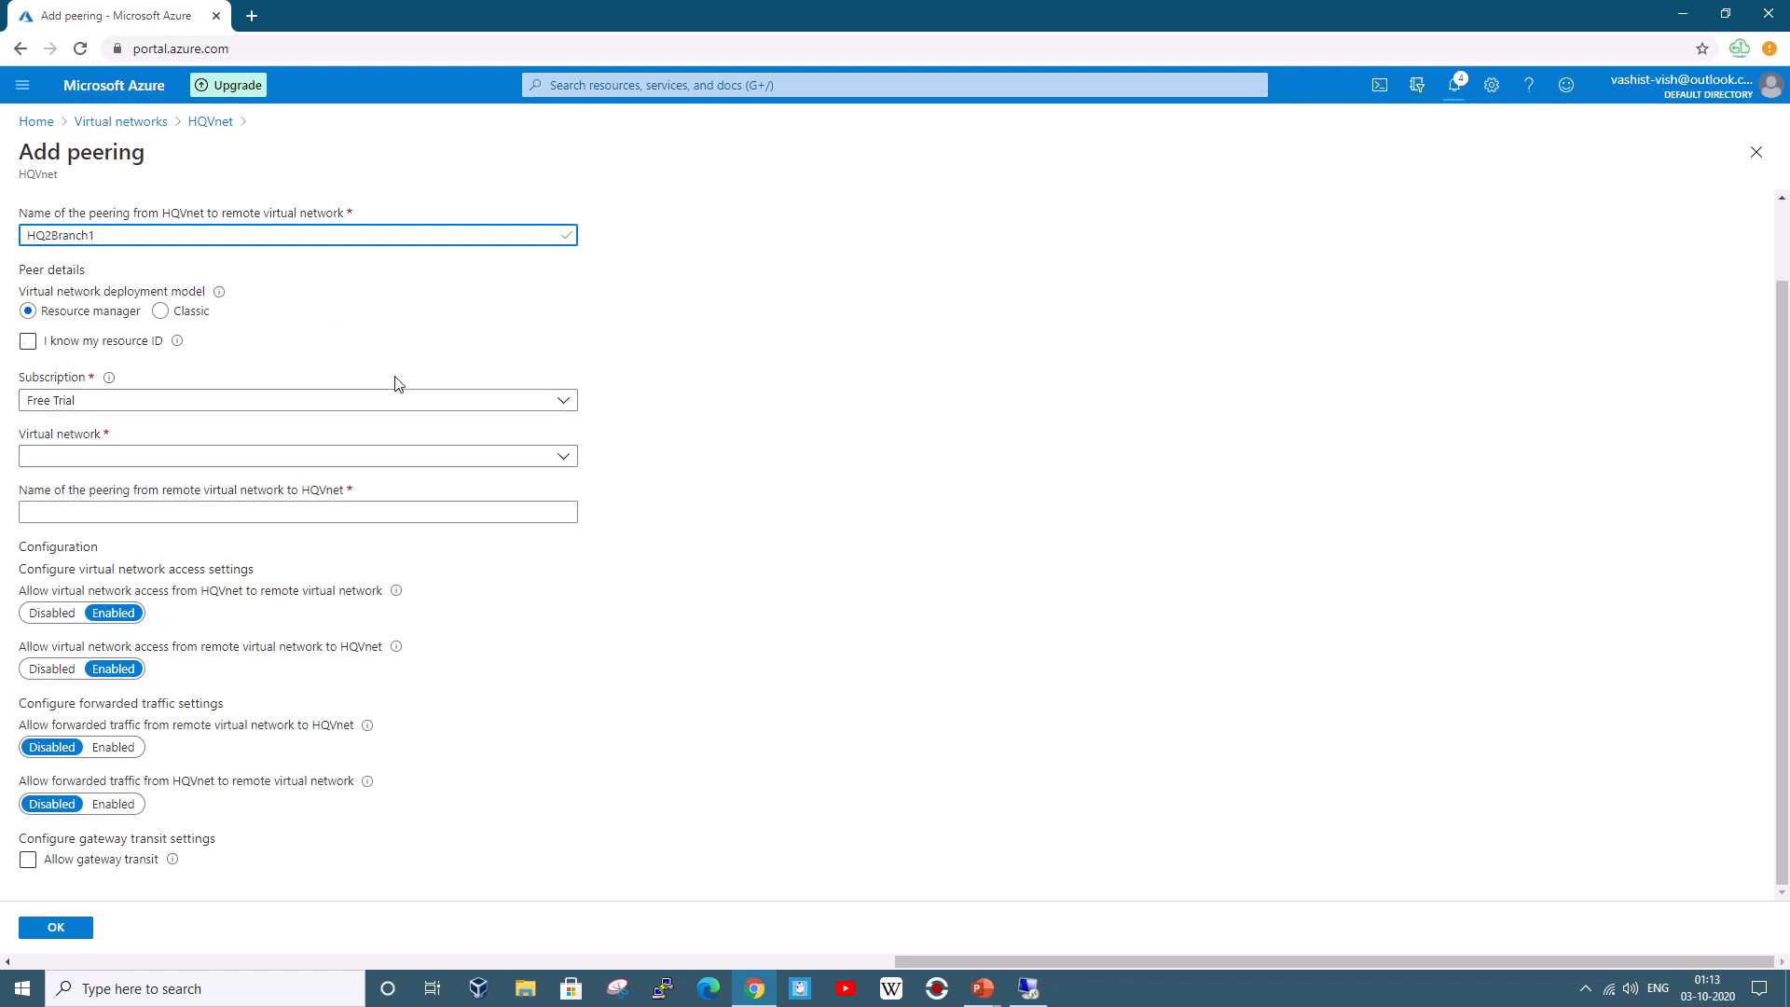
click(160, 456)
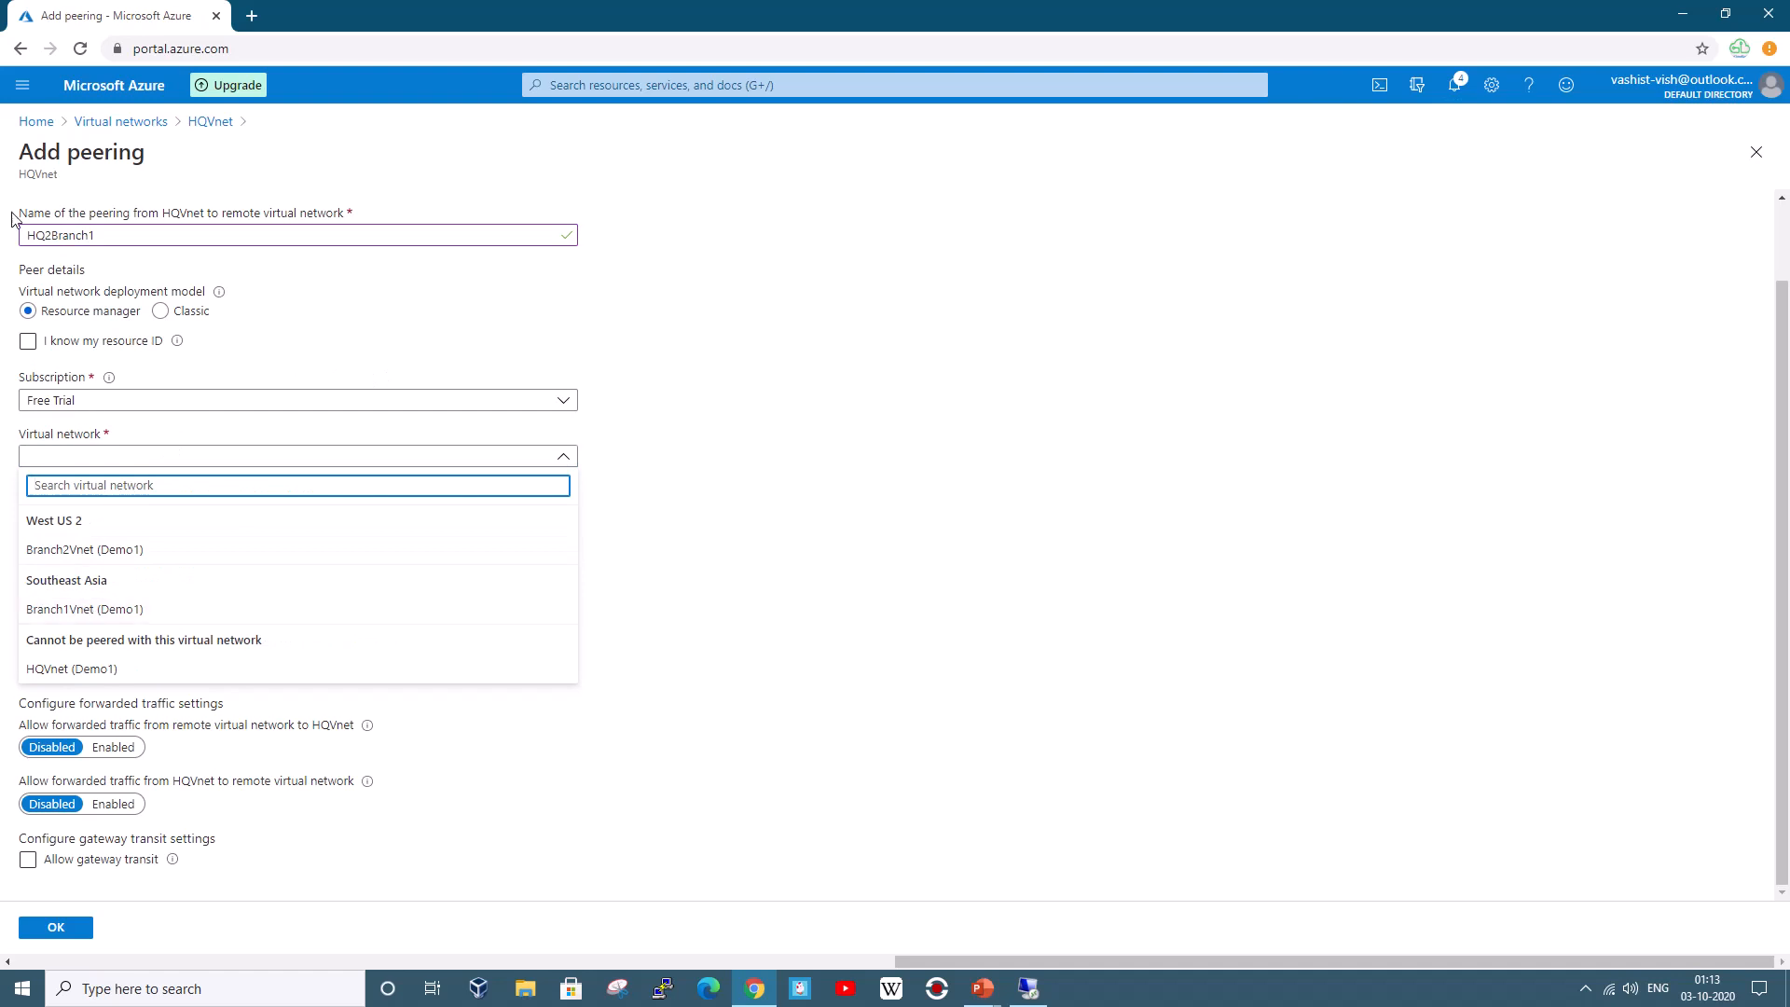
click(76, 611)
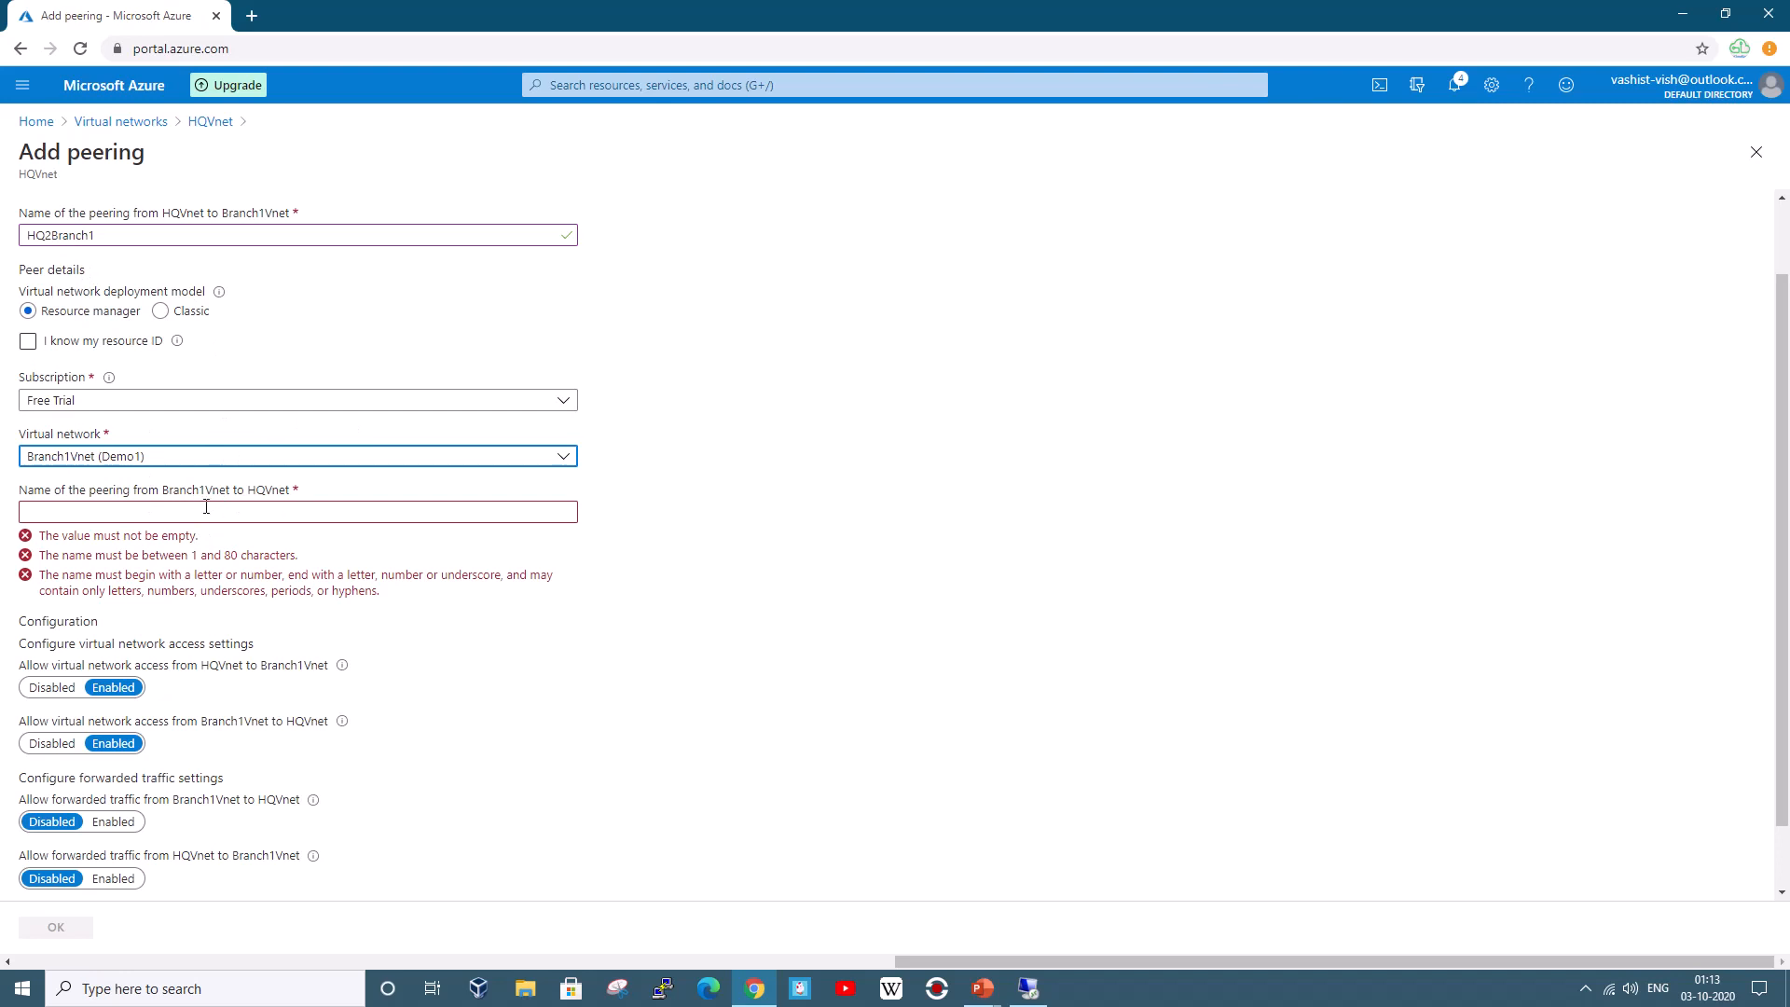
click(142, 513)
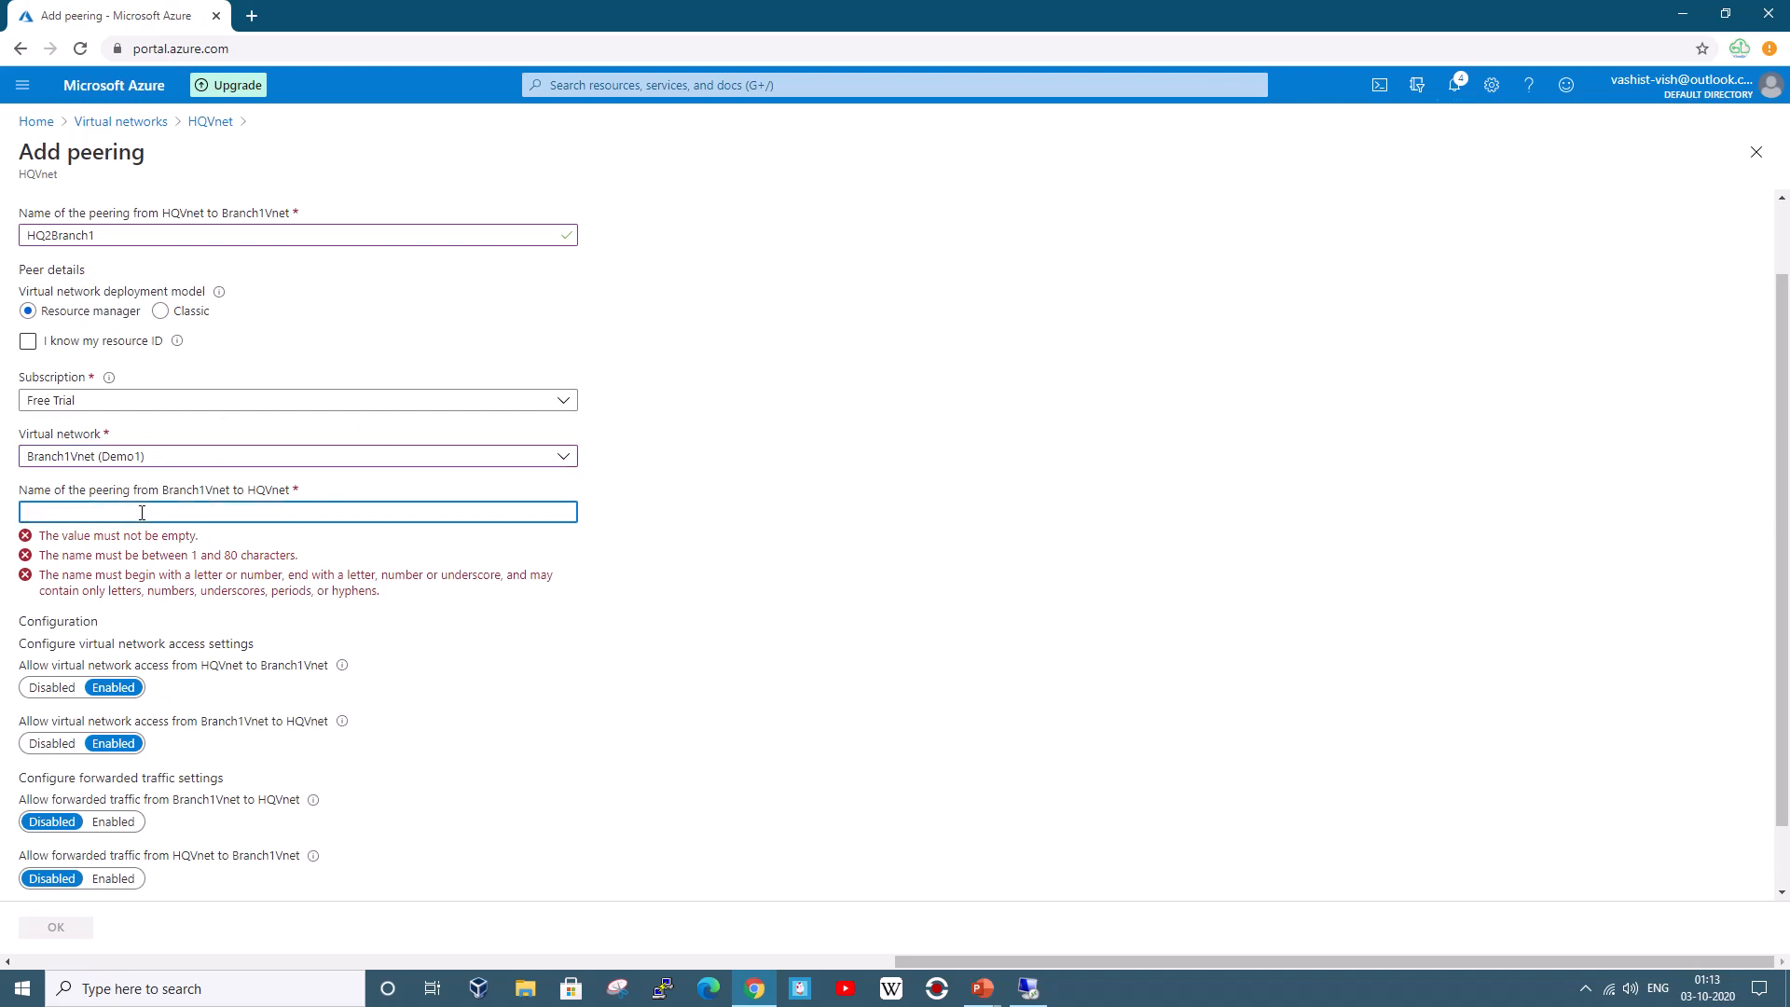
Type Branch2 into the Branch1Vnet-to-HQVnet peering name field
text(Branch)
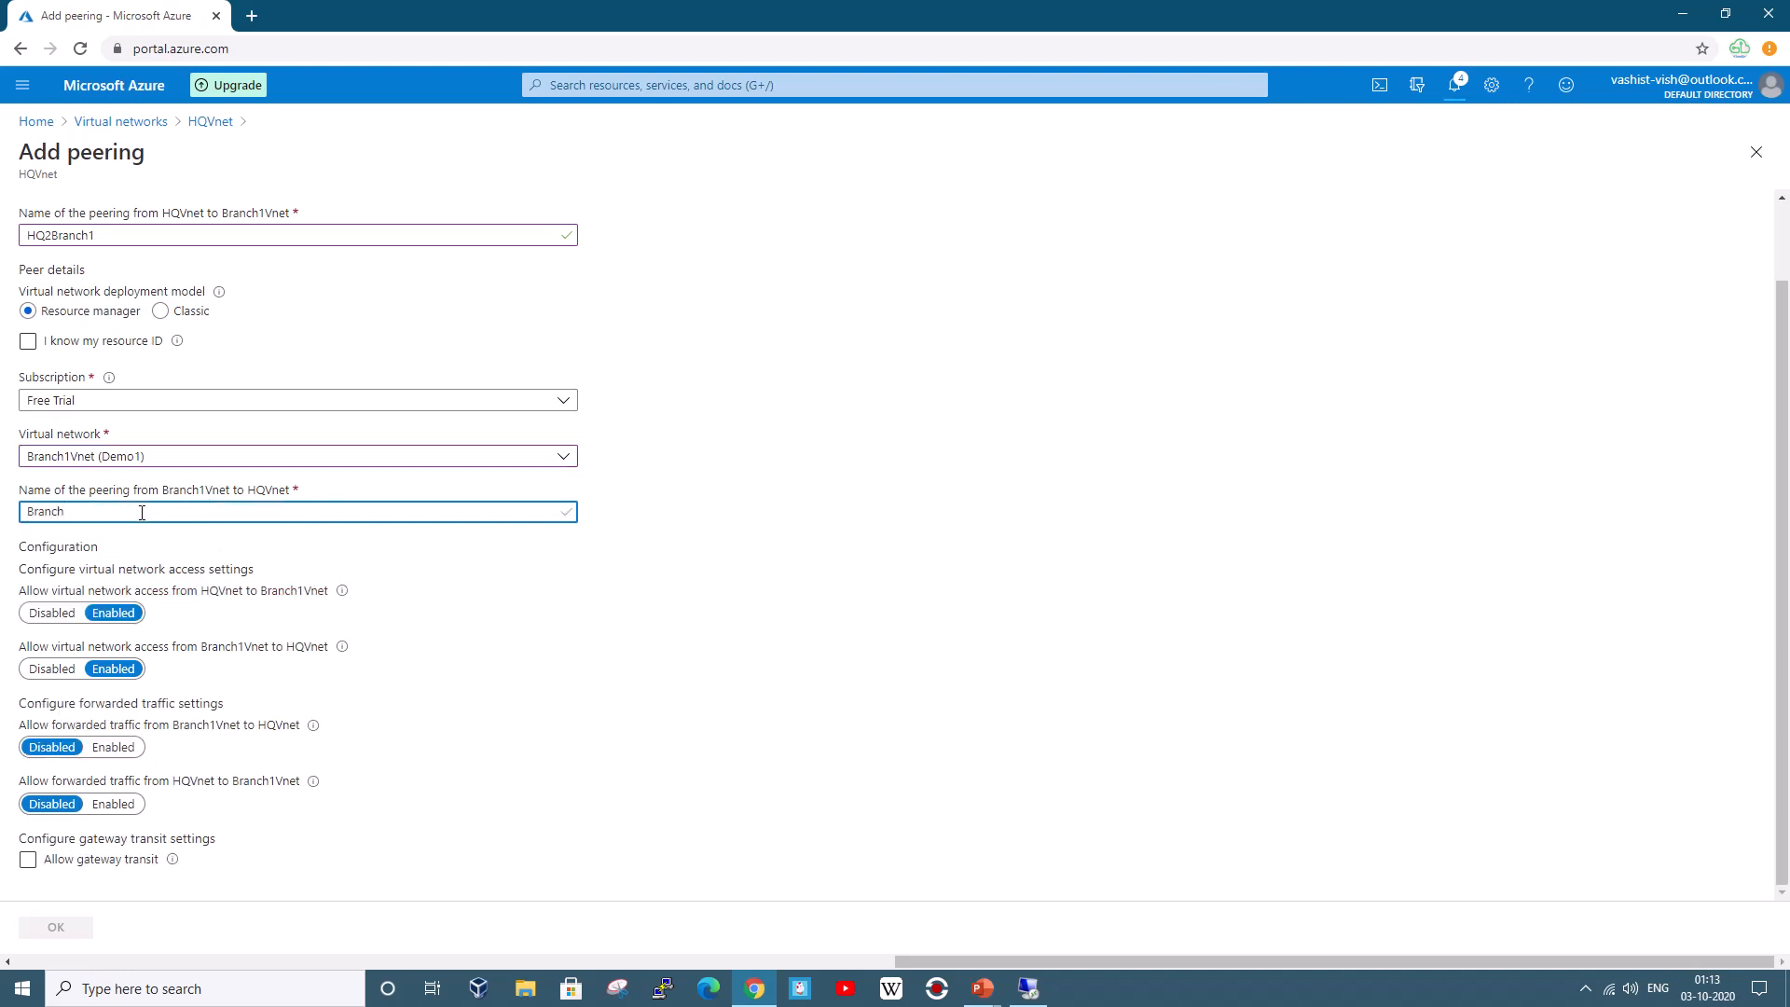
text(2)
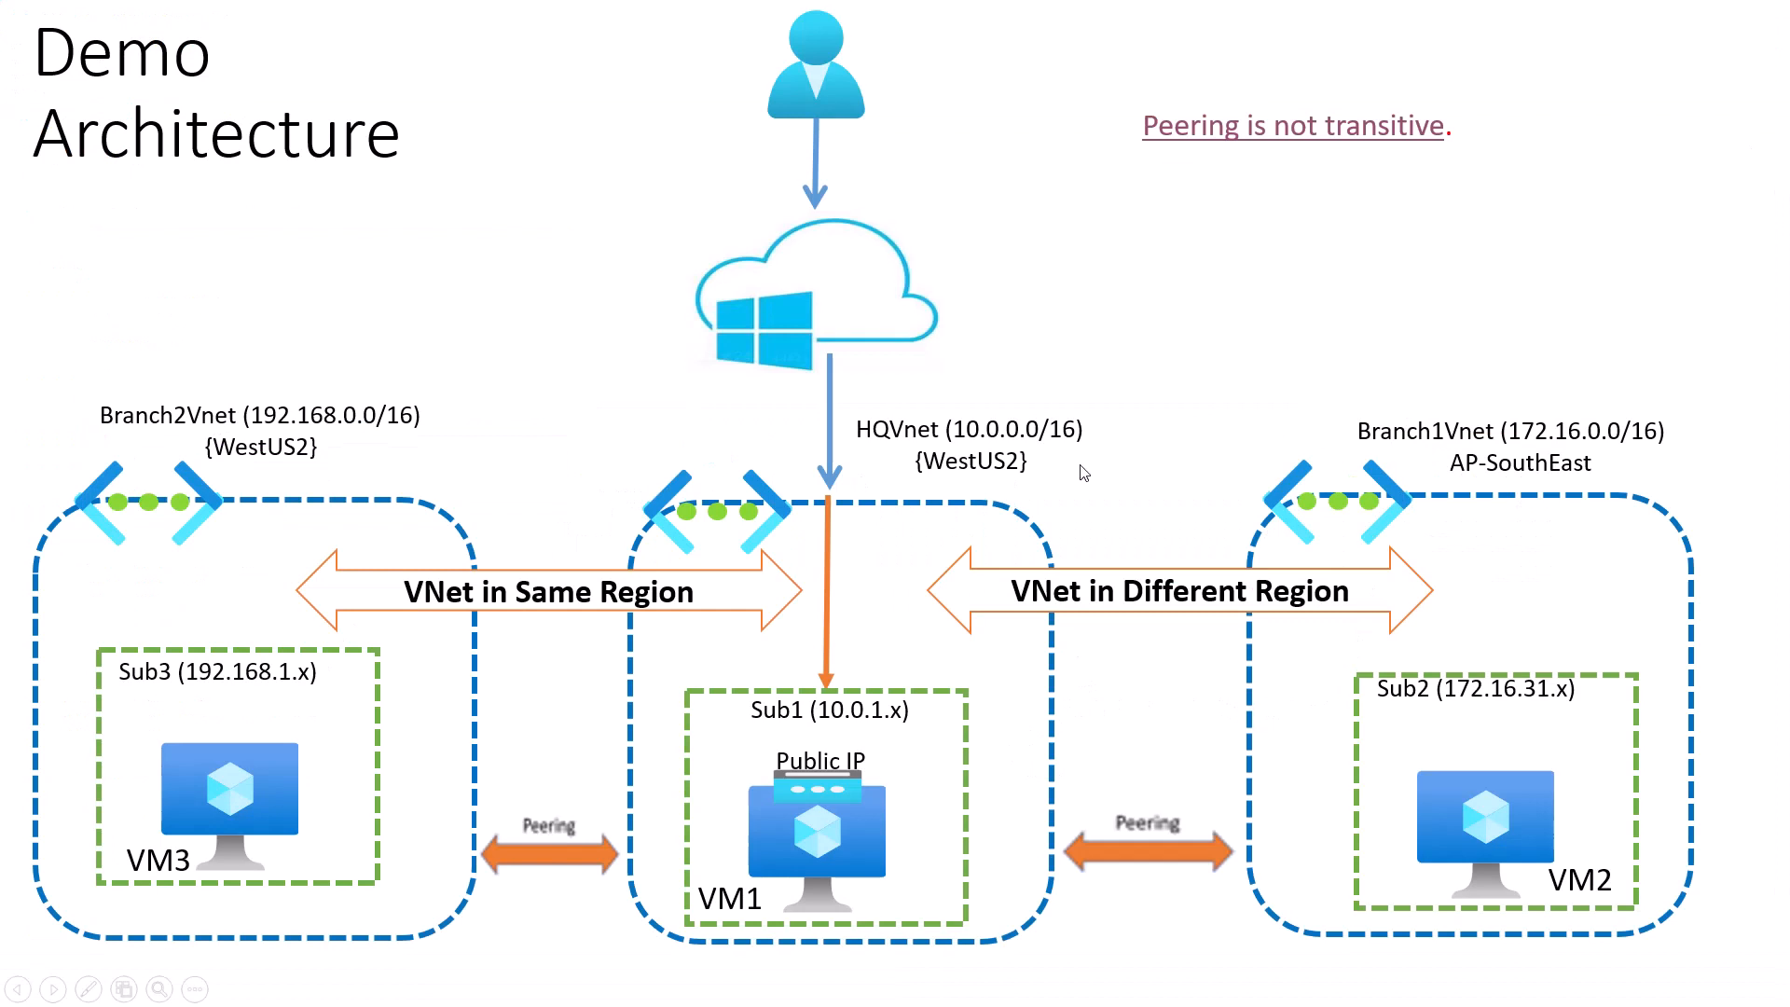
Complete the reverse peering name as Branch2HQ1, then return to the Demo Architecture slide
key(alt+Tab)
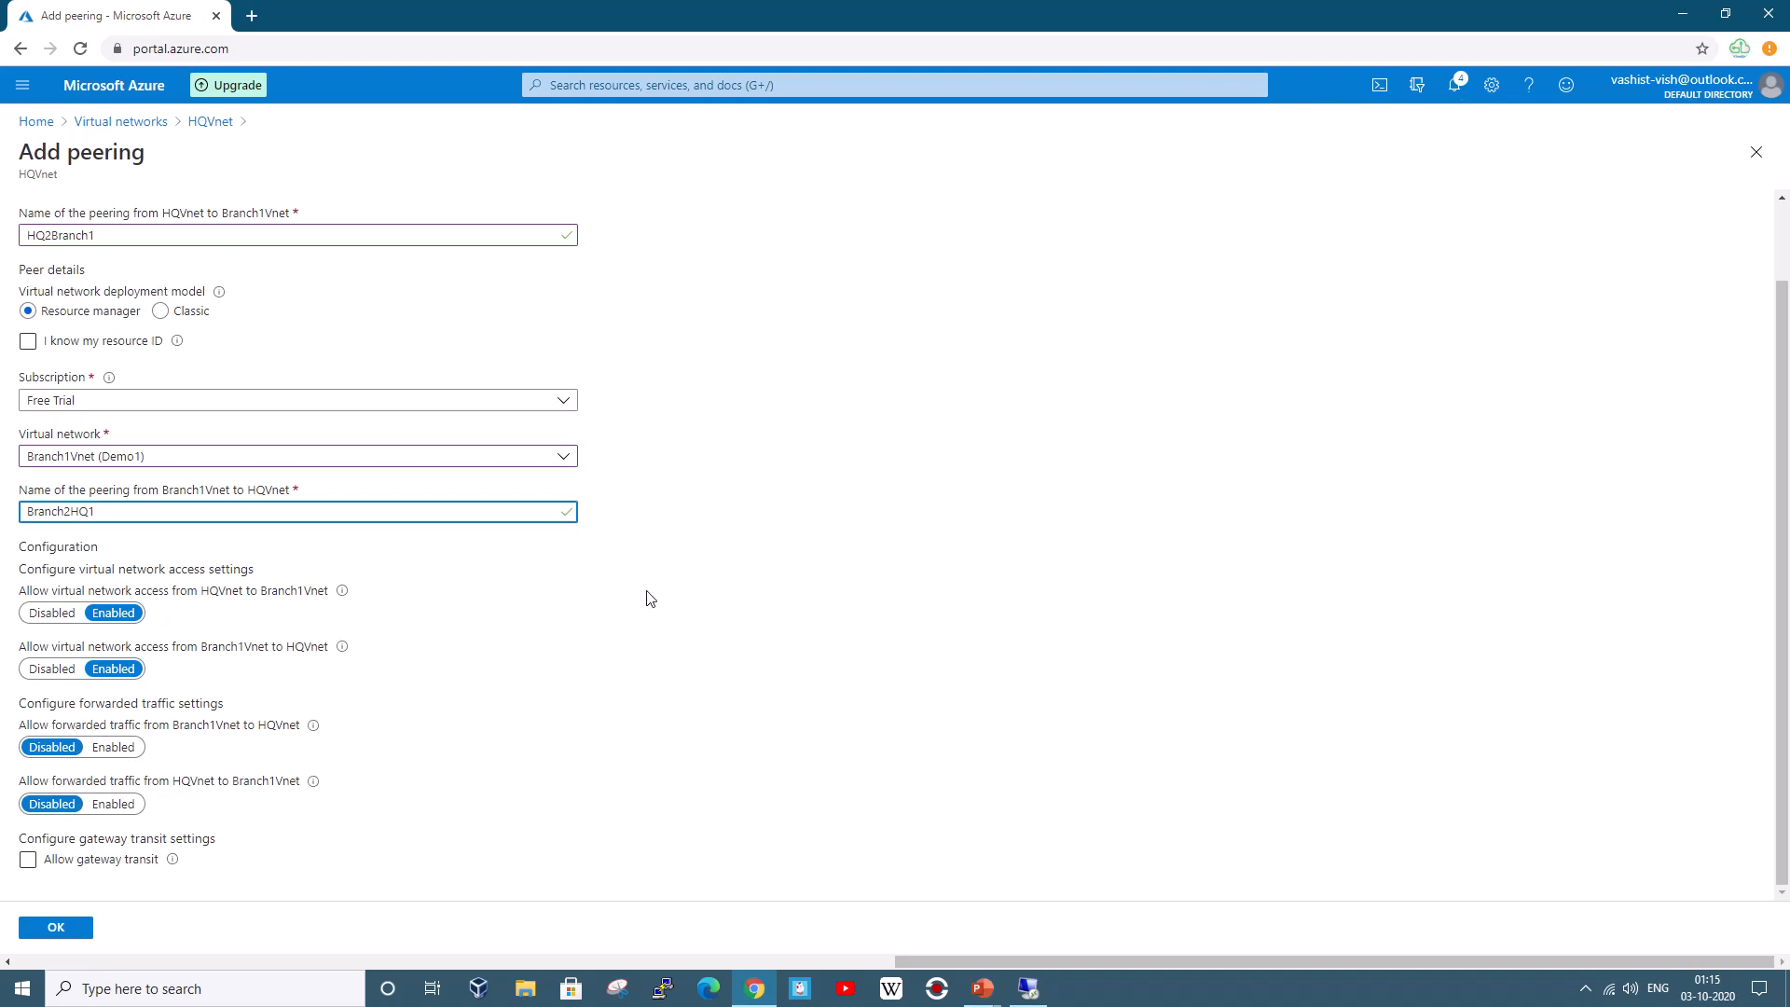
key(alt+Tab)
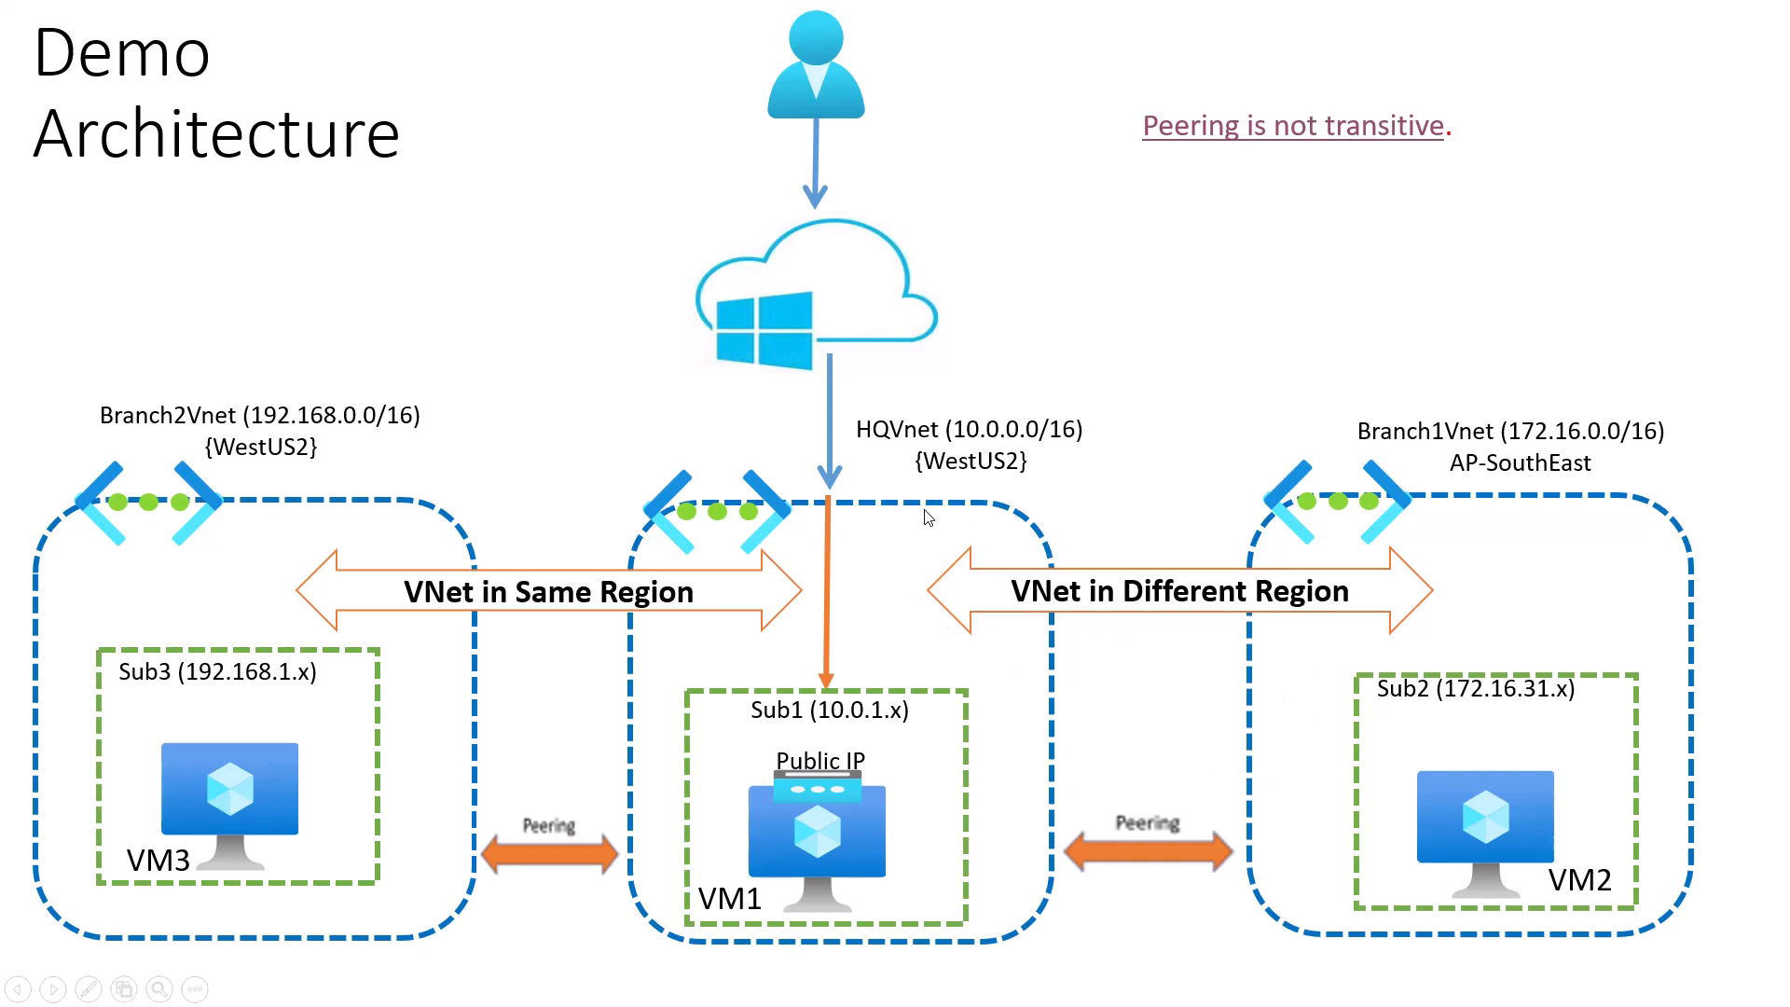
Try enabling gateway transit on the peering, then turn it back off to clear the error
key(alt+Tab)
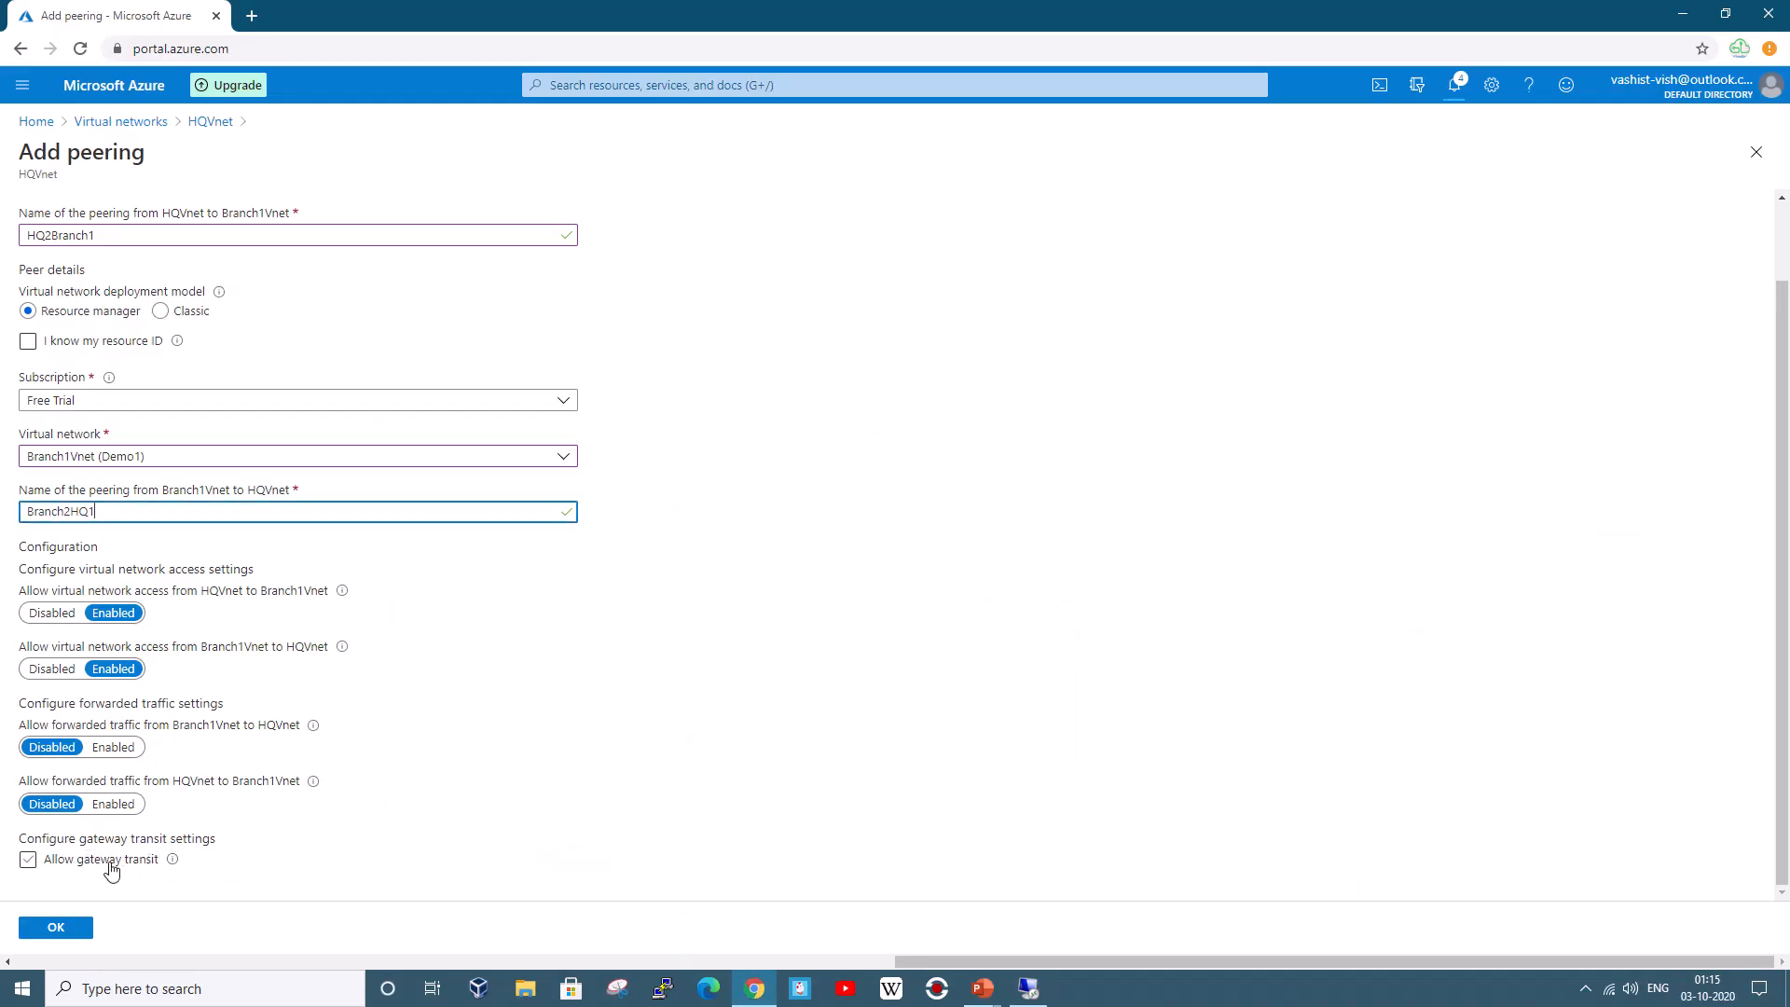
key(alt+Tab)
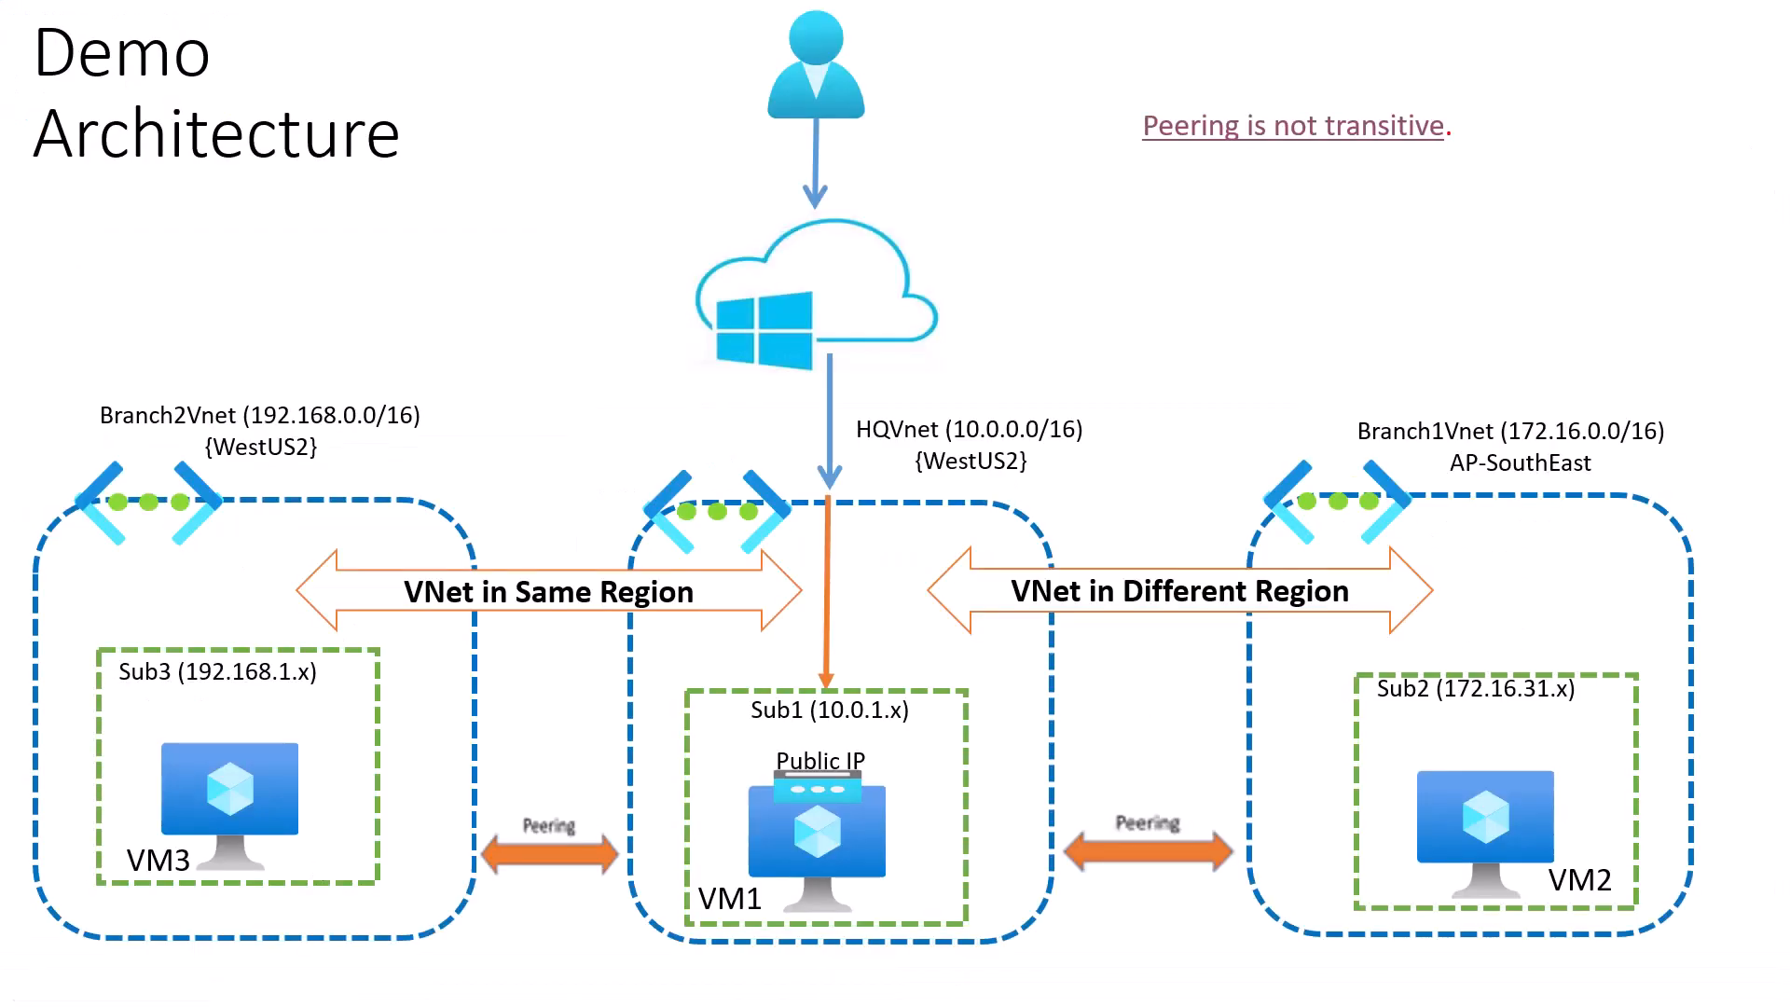
key(alt+Tab)
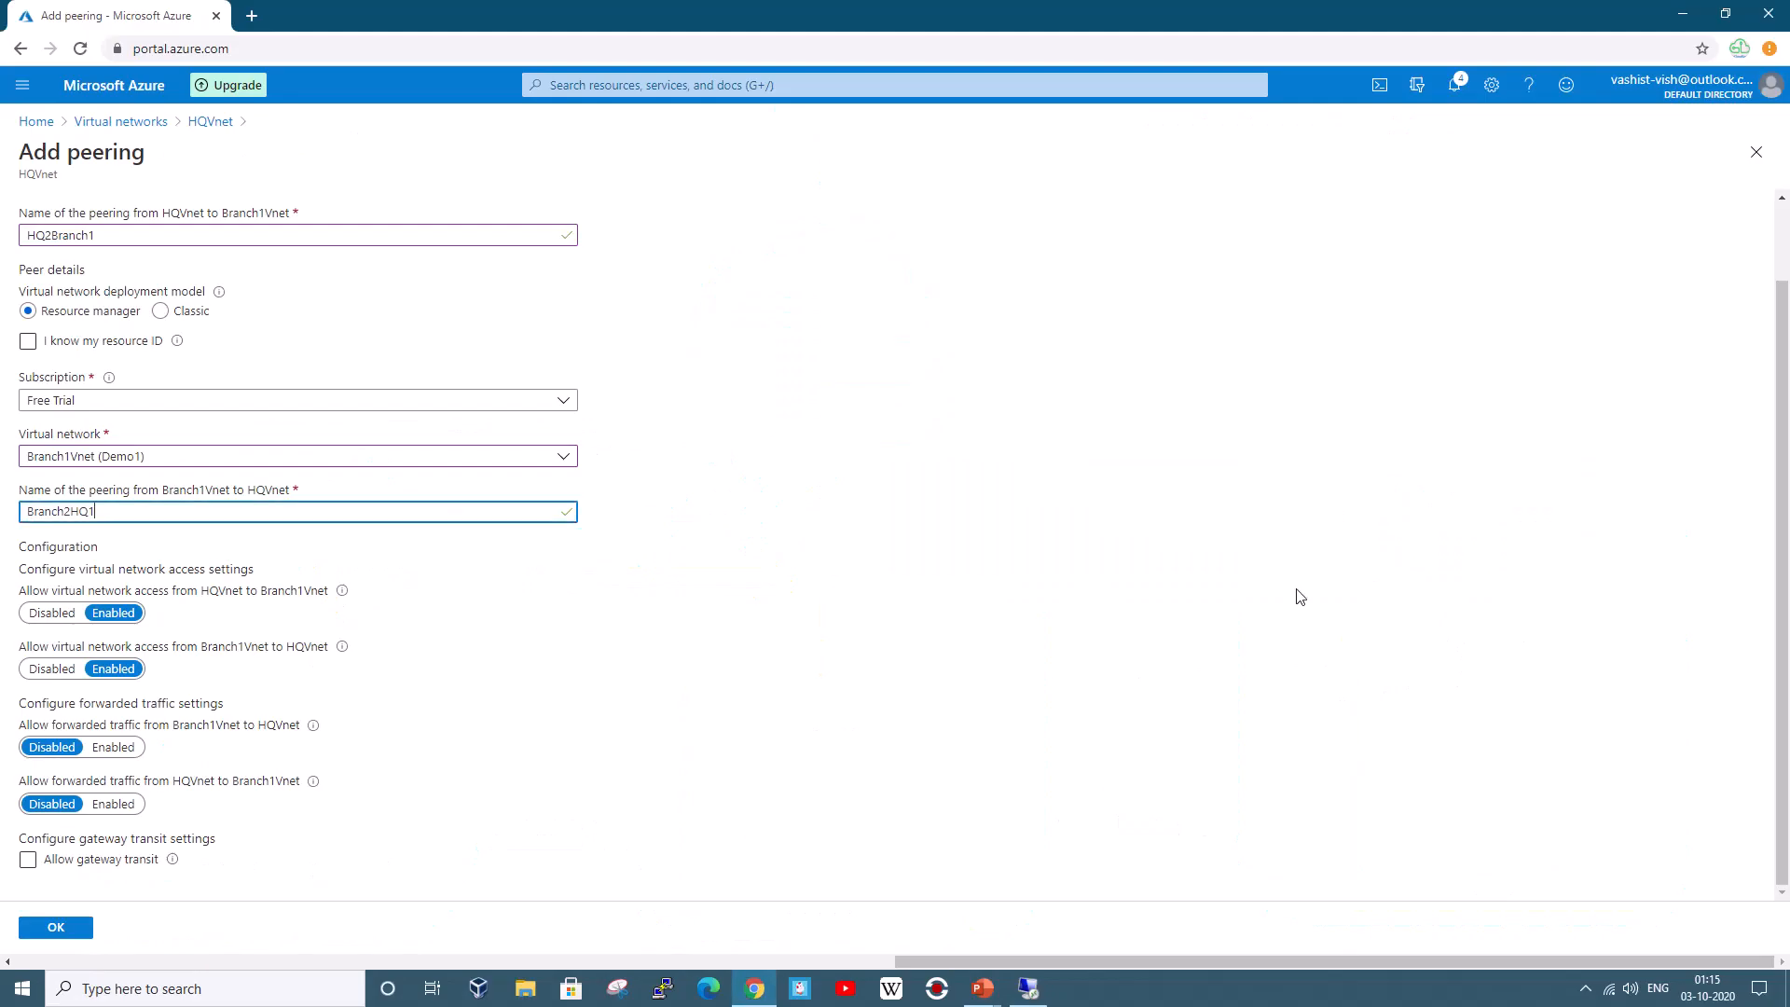
click(28, 859)
scroll(728, 777, down, 1)
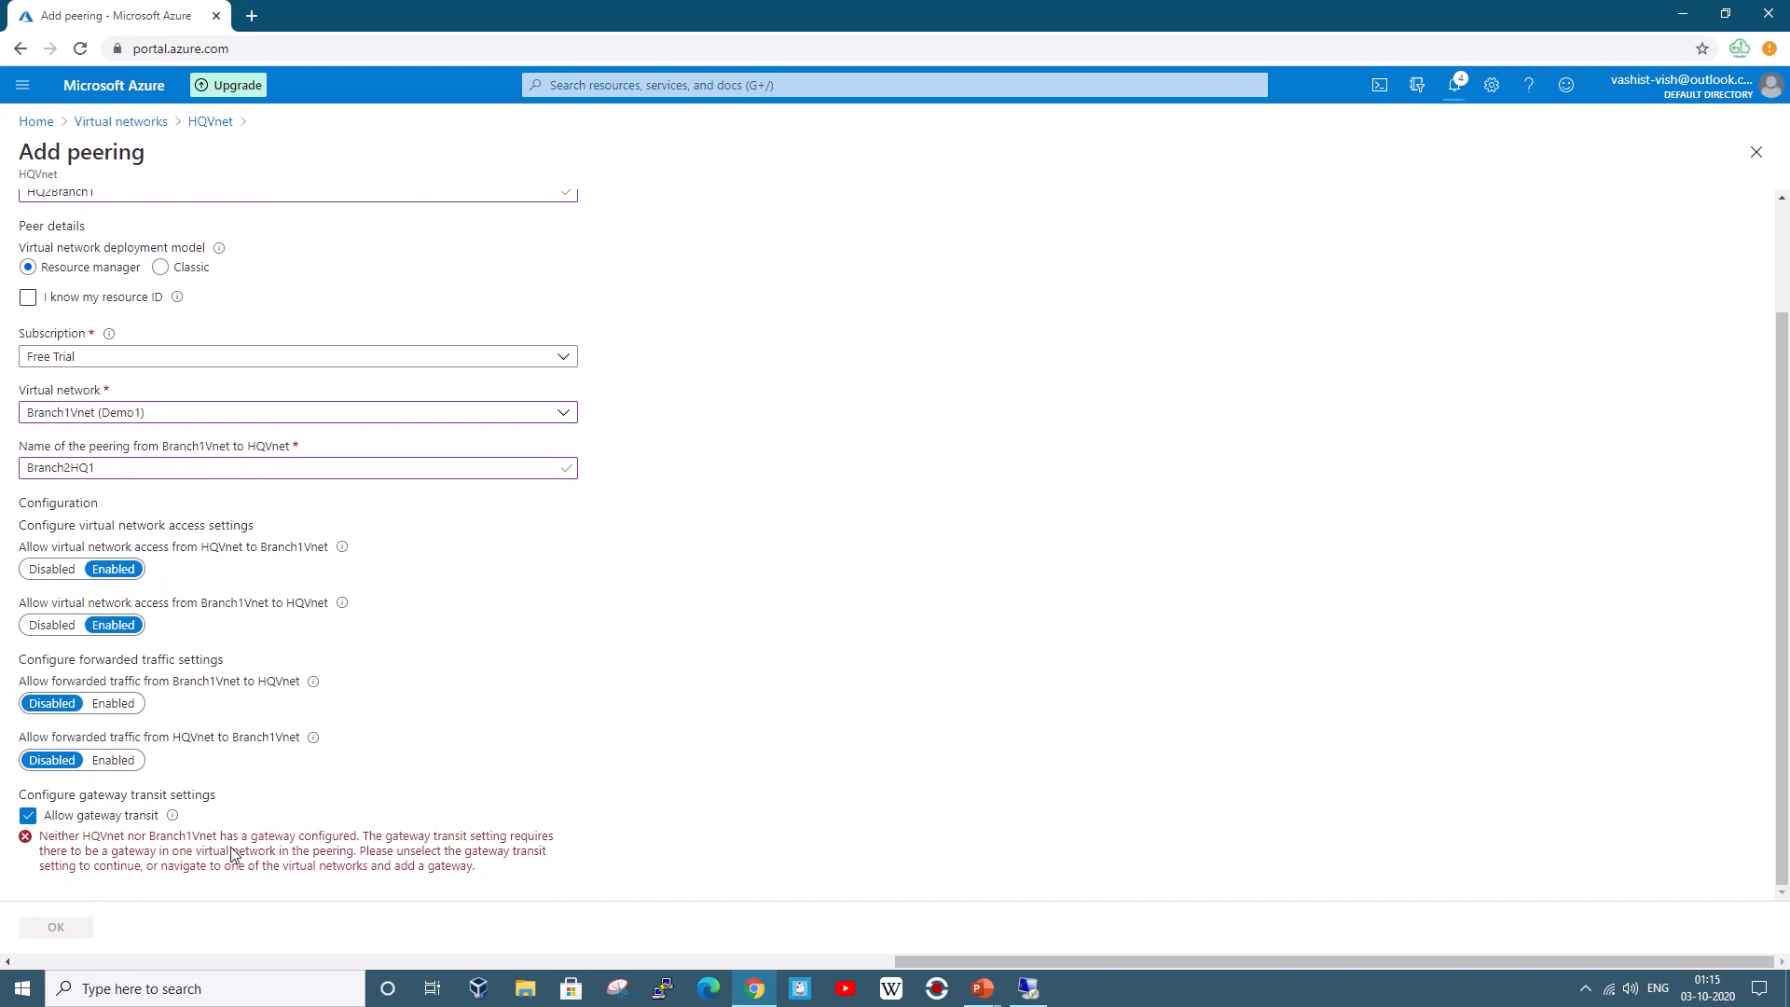
click(27, 818)
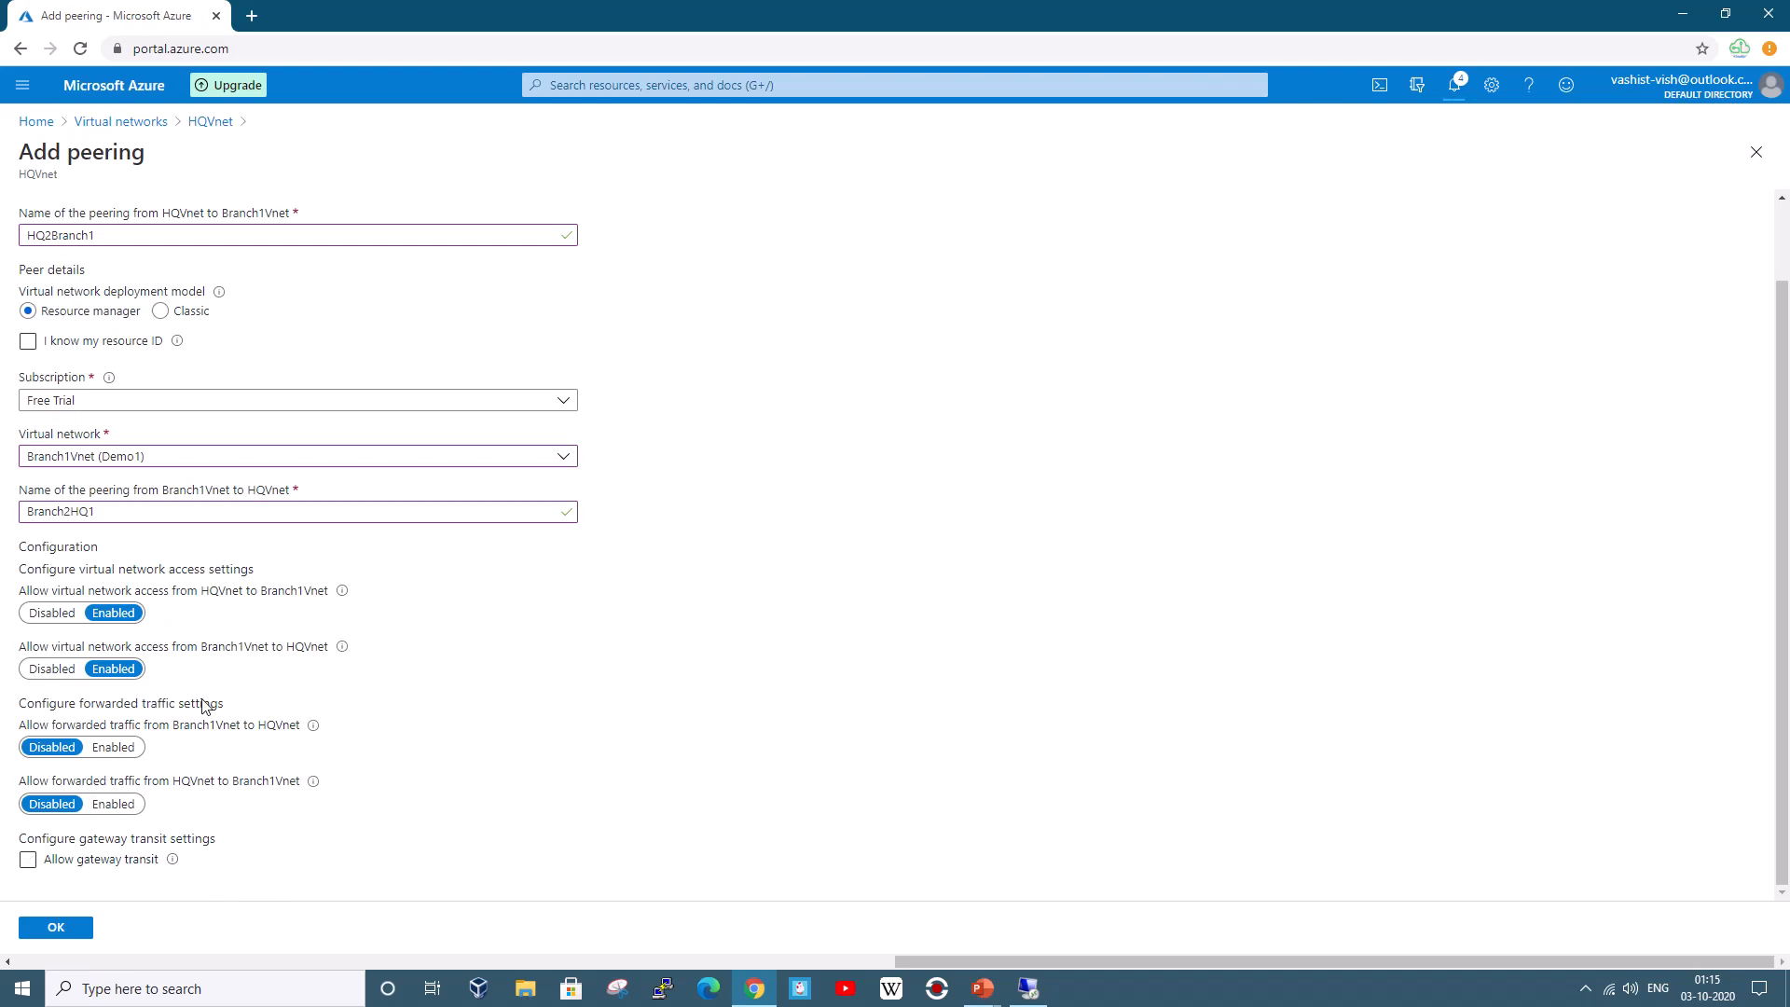
Create the HQ2Branch1 peering, refresh HQVnet's peerings list, and return to VM1's session
click(71, 930)
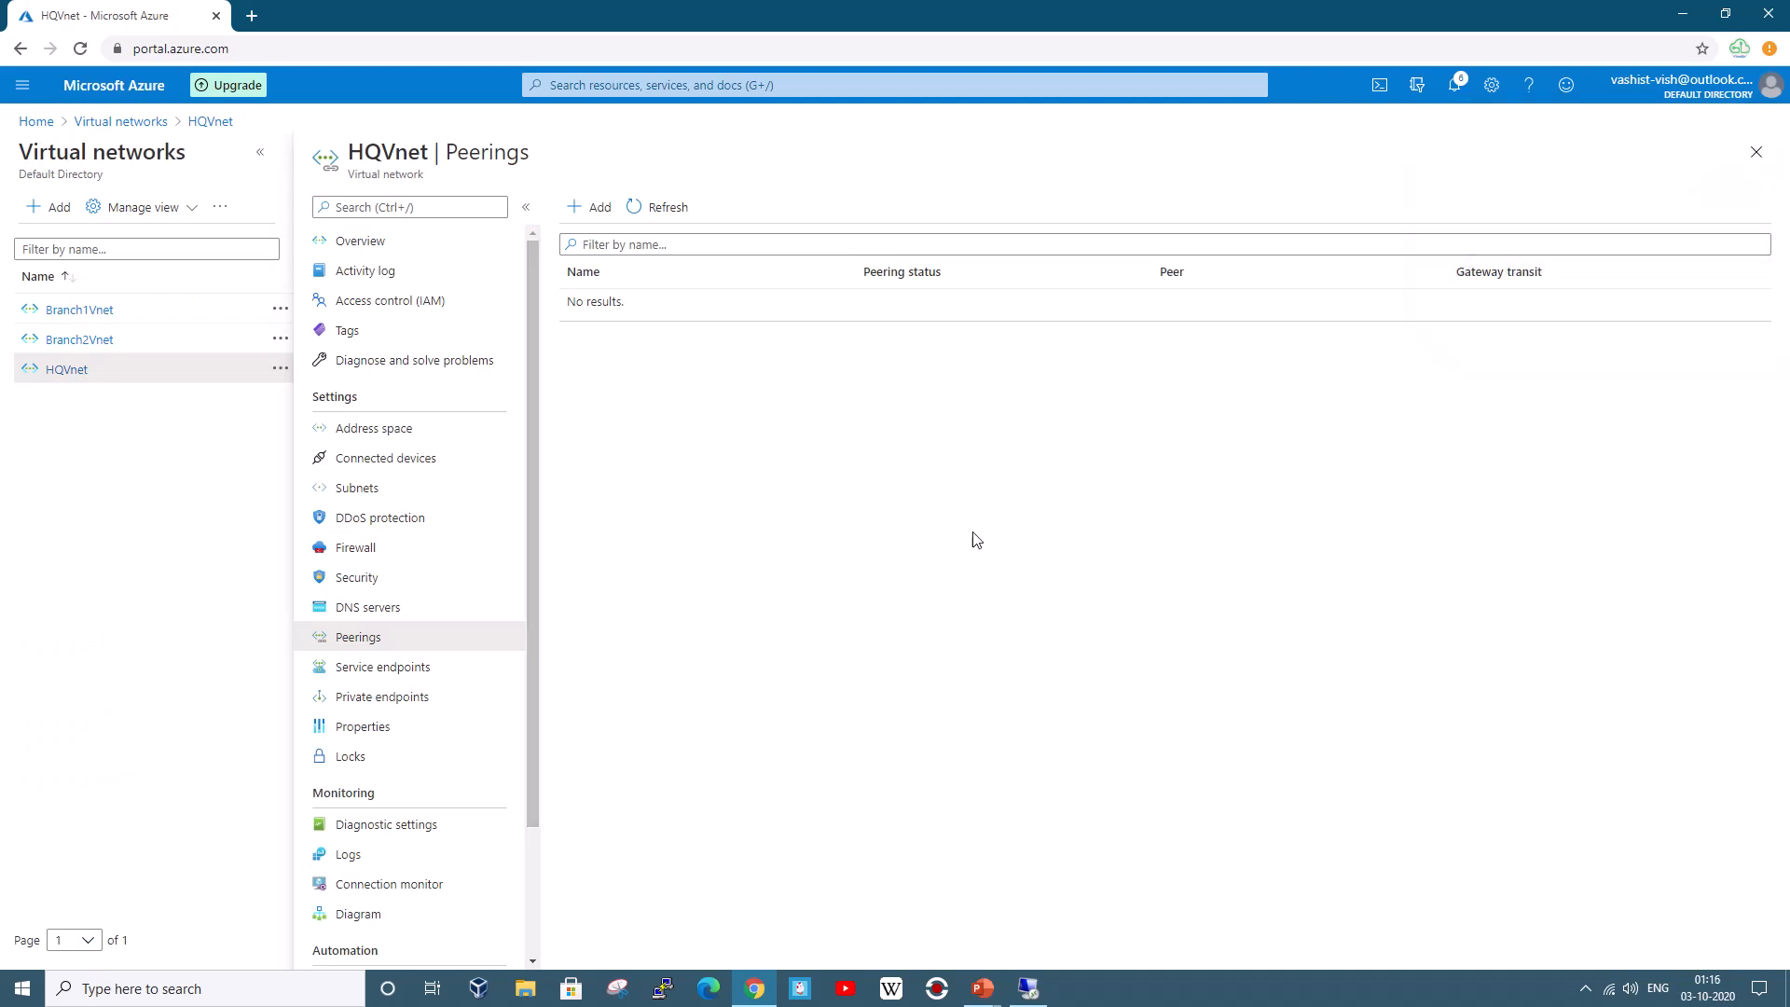
click(668, 215)
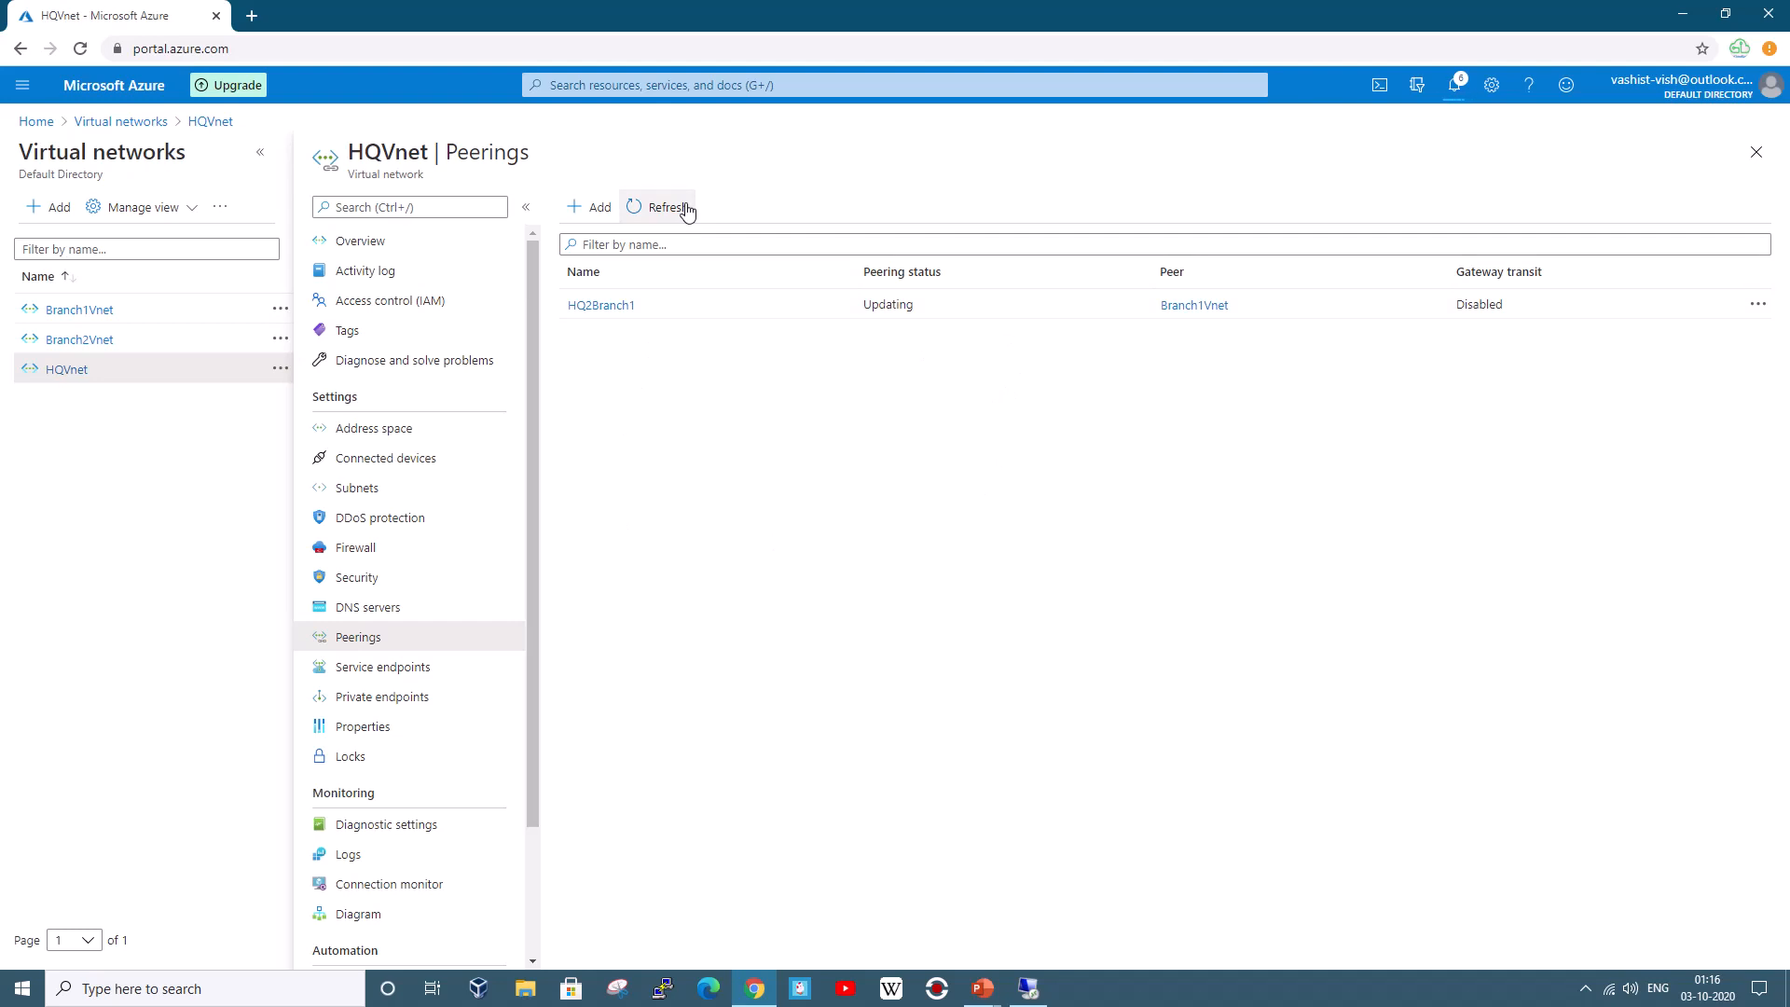
click(1029, 986)
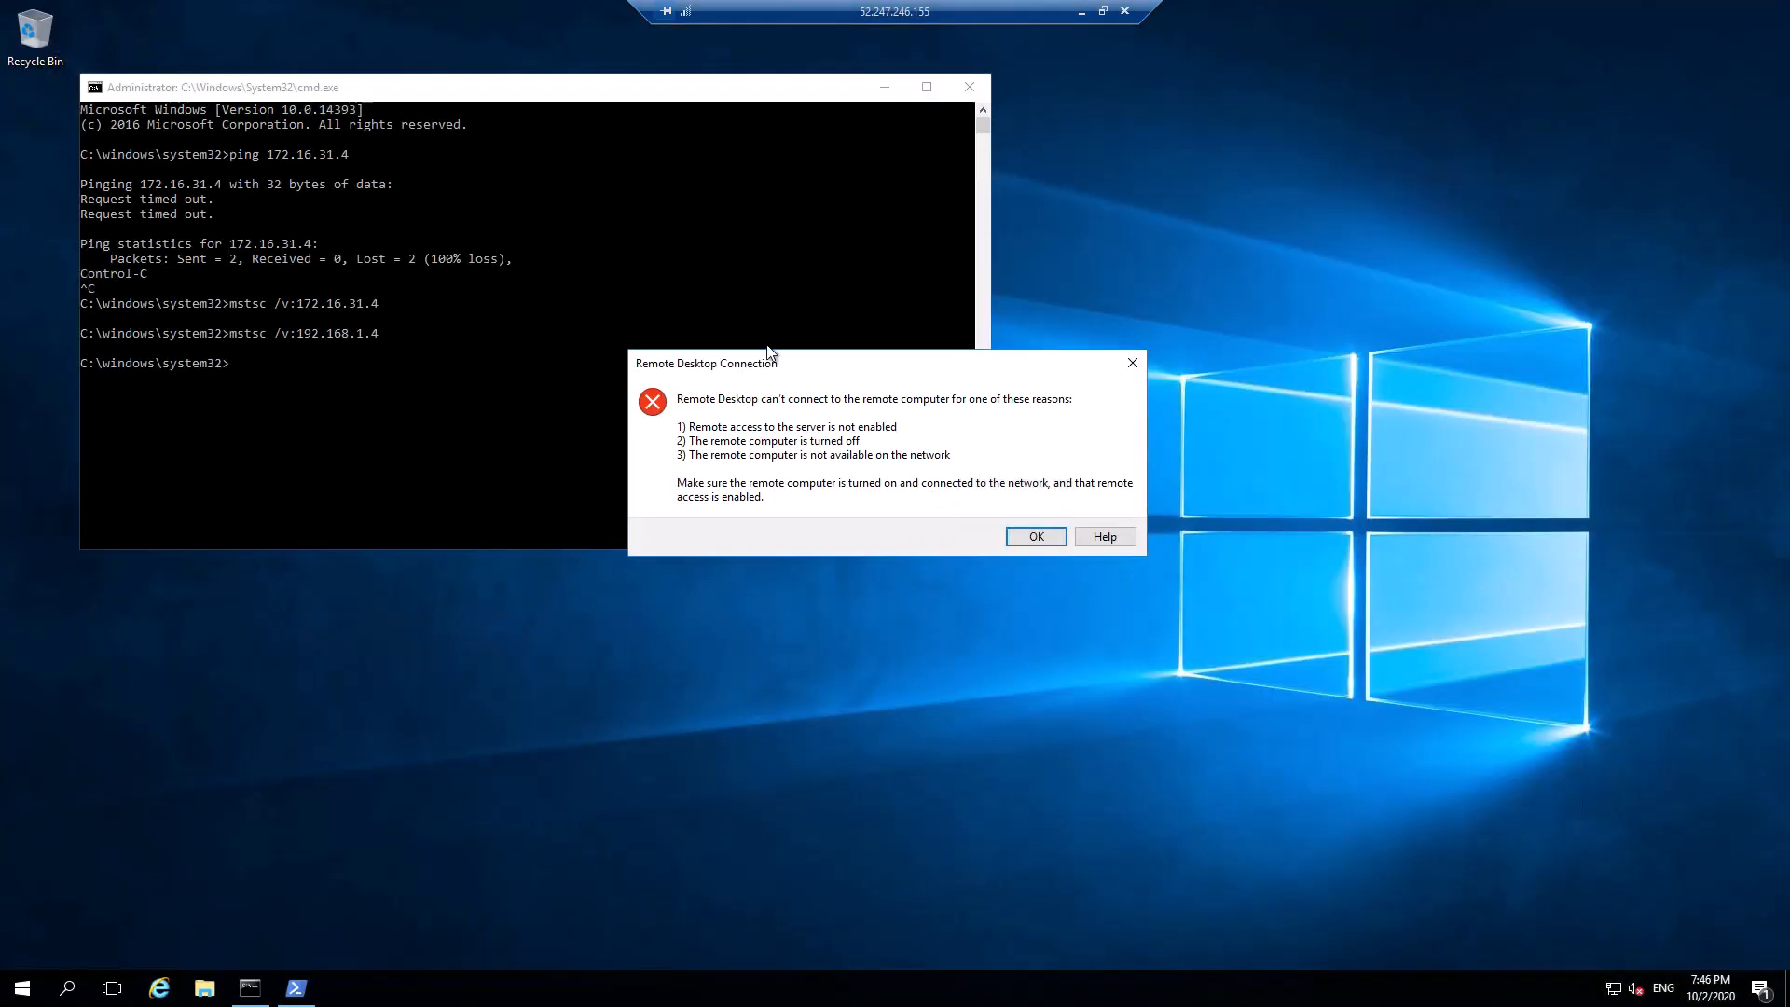
Connect from VM1 to VM2 at 172.16.31.4 over RDP with local credentials, accepting the certificate
click(1035, 536)
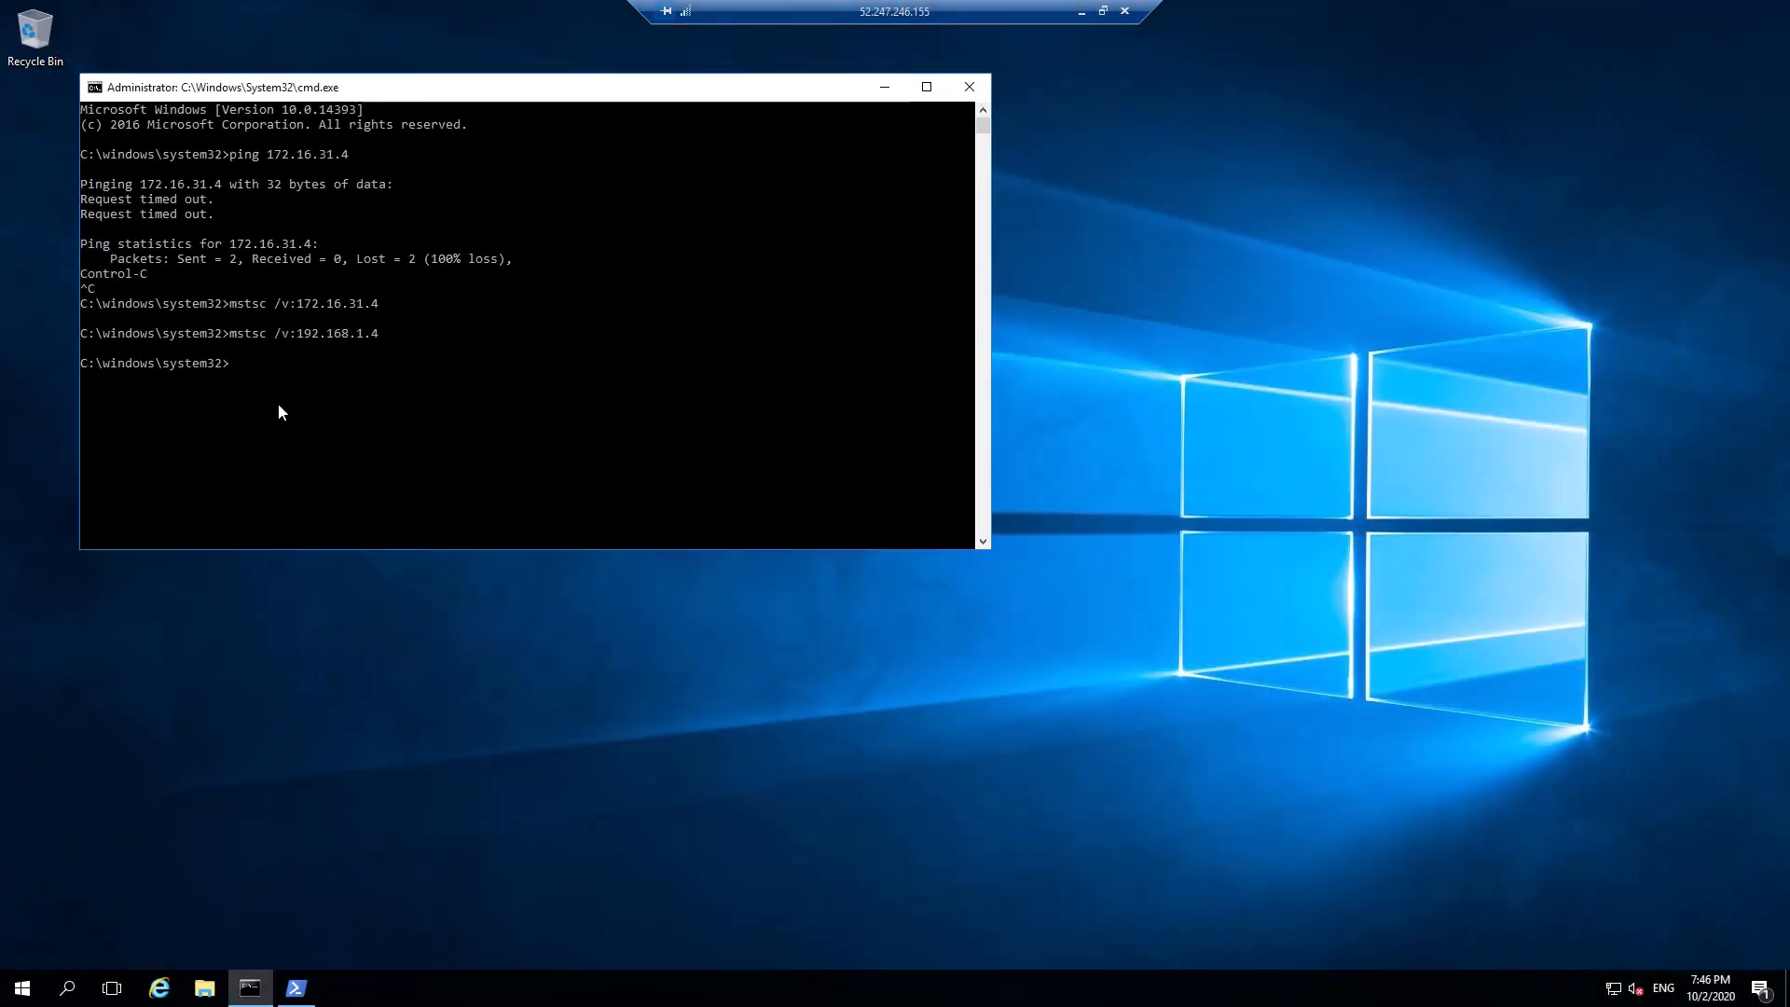
key(Up)
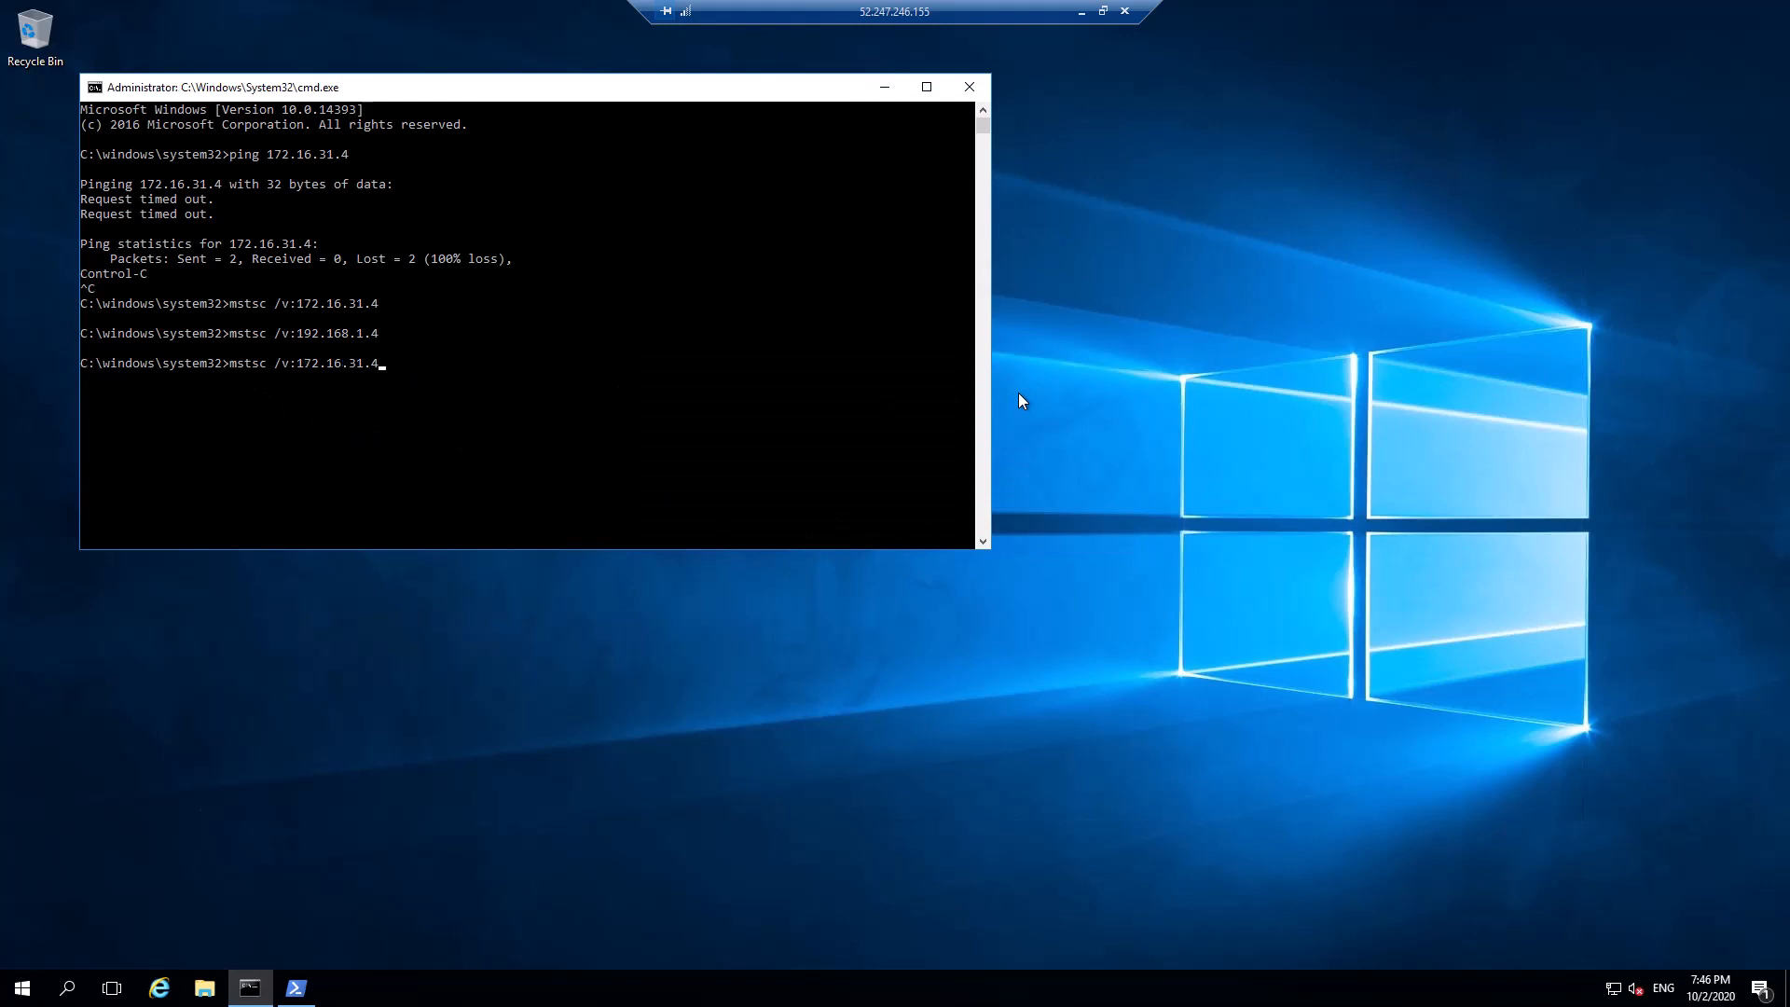
key(Return)
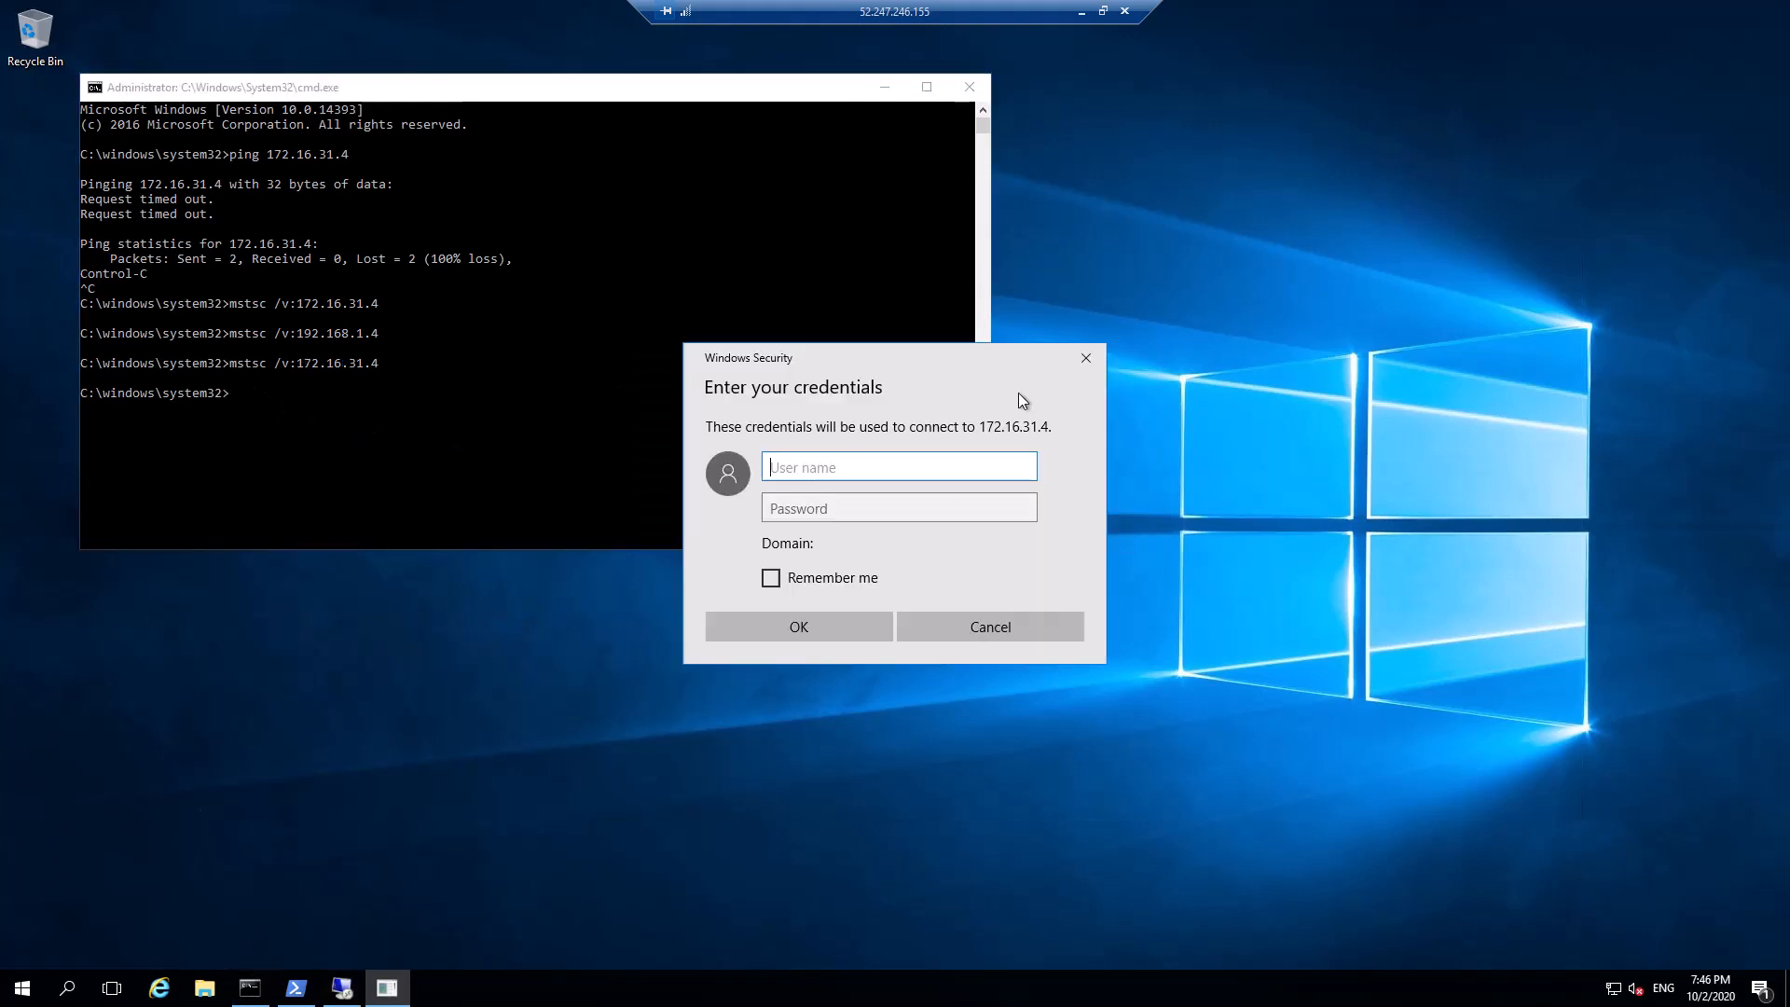
text(az-user)
key(Tab)
text(********)
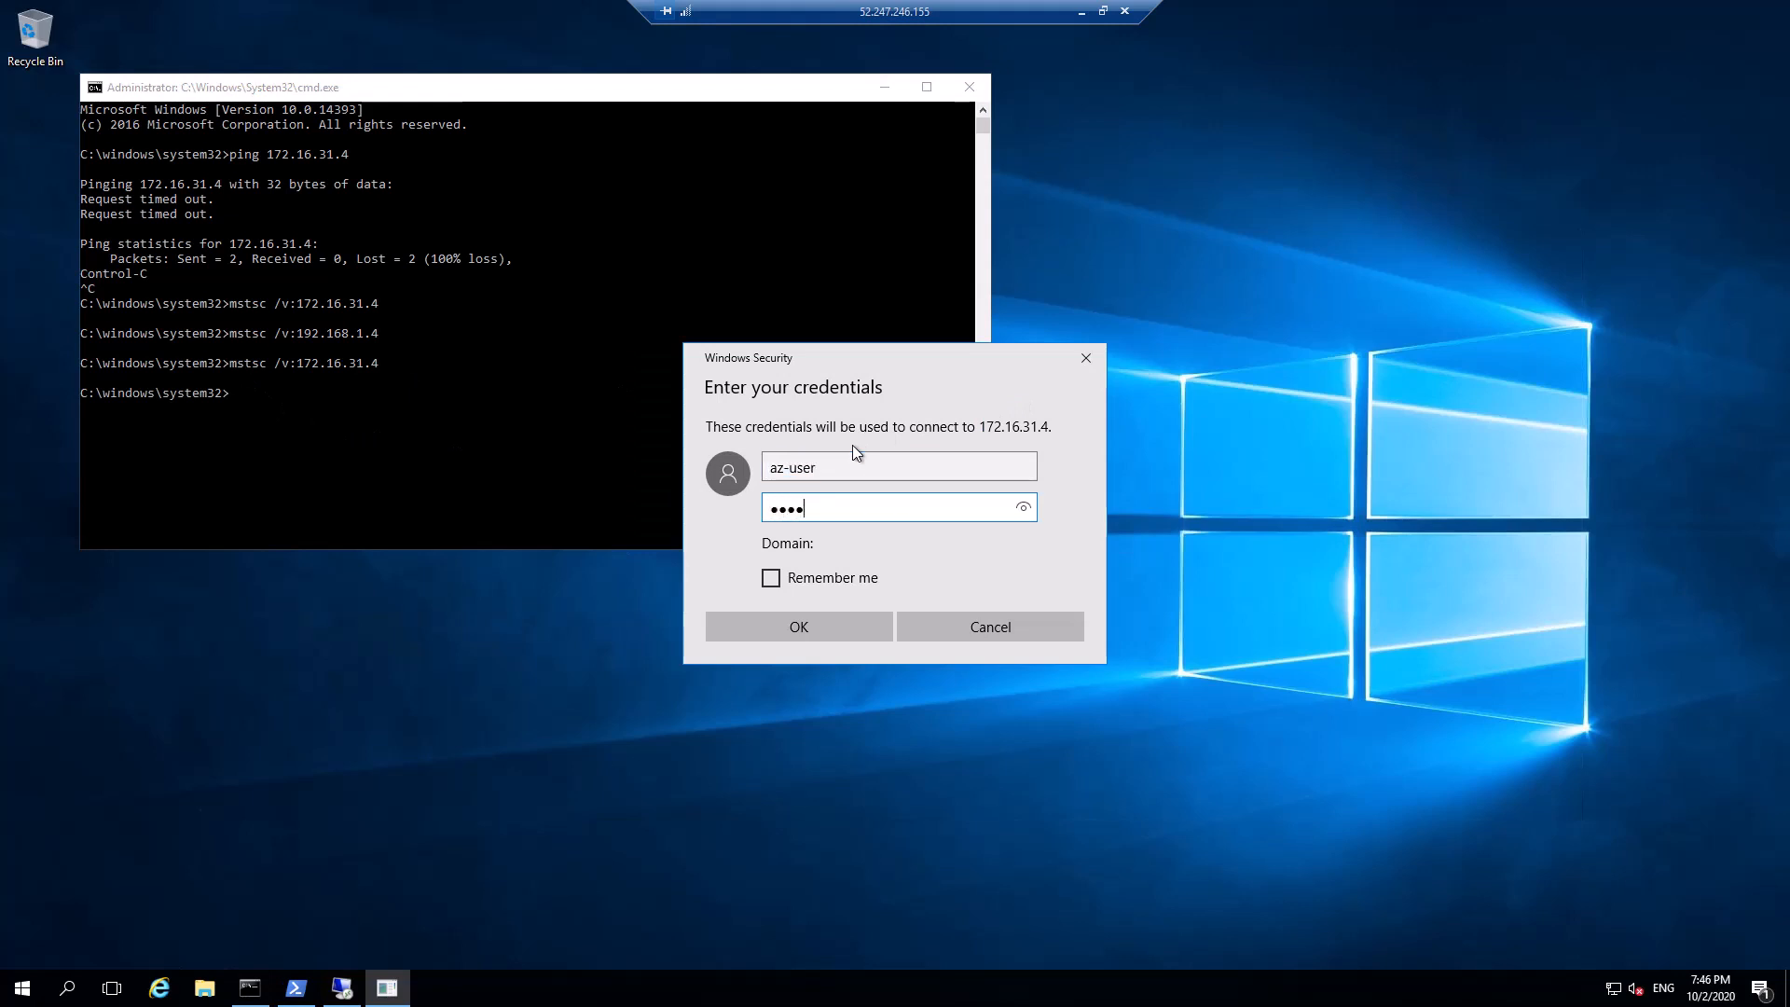
text(****)
click(768, 470)
text(.\)
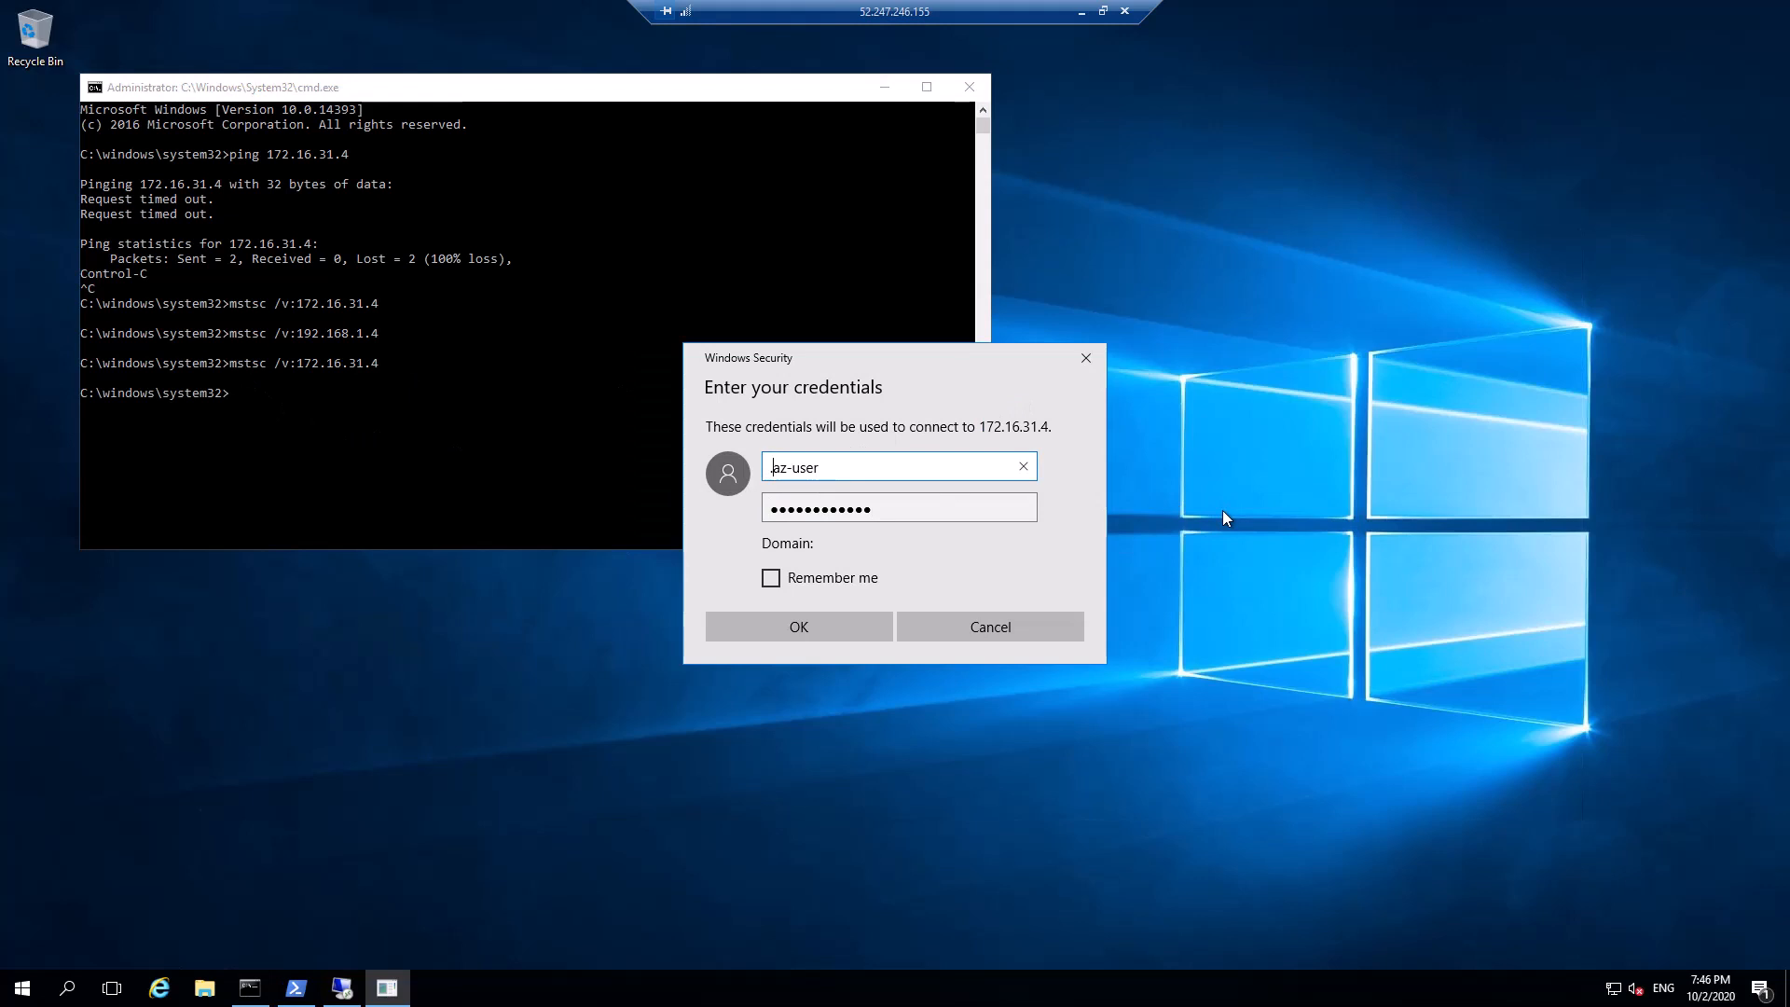
click(792, 623)
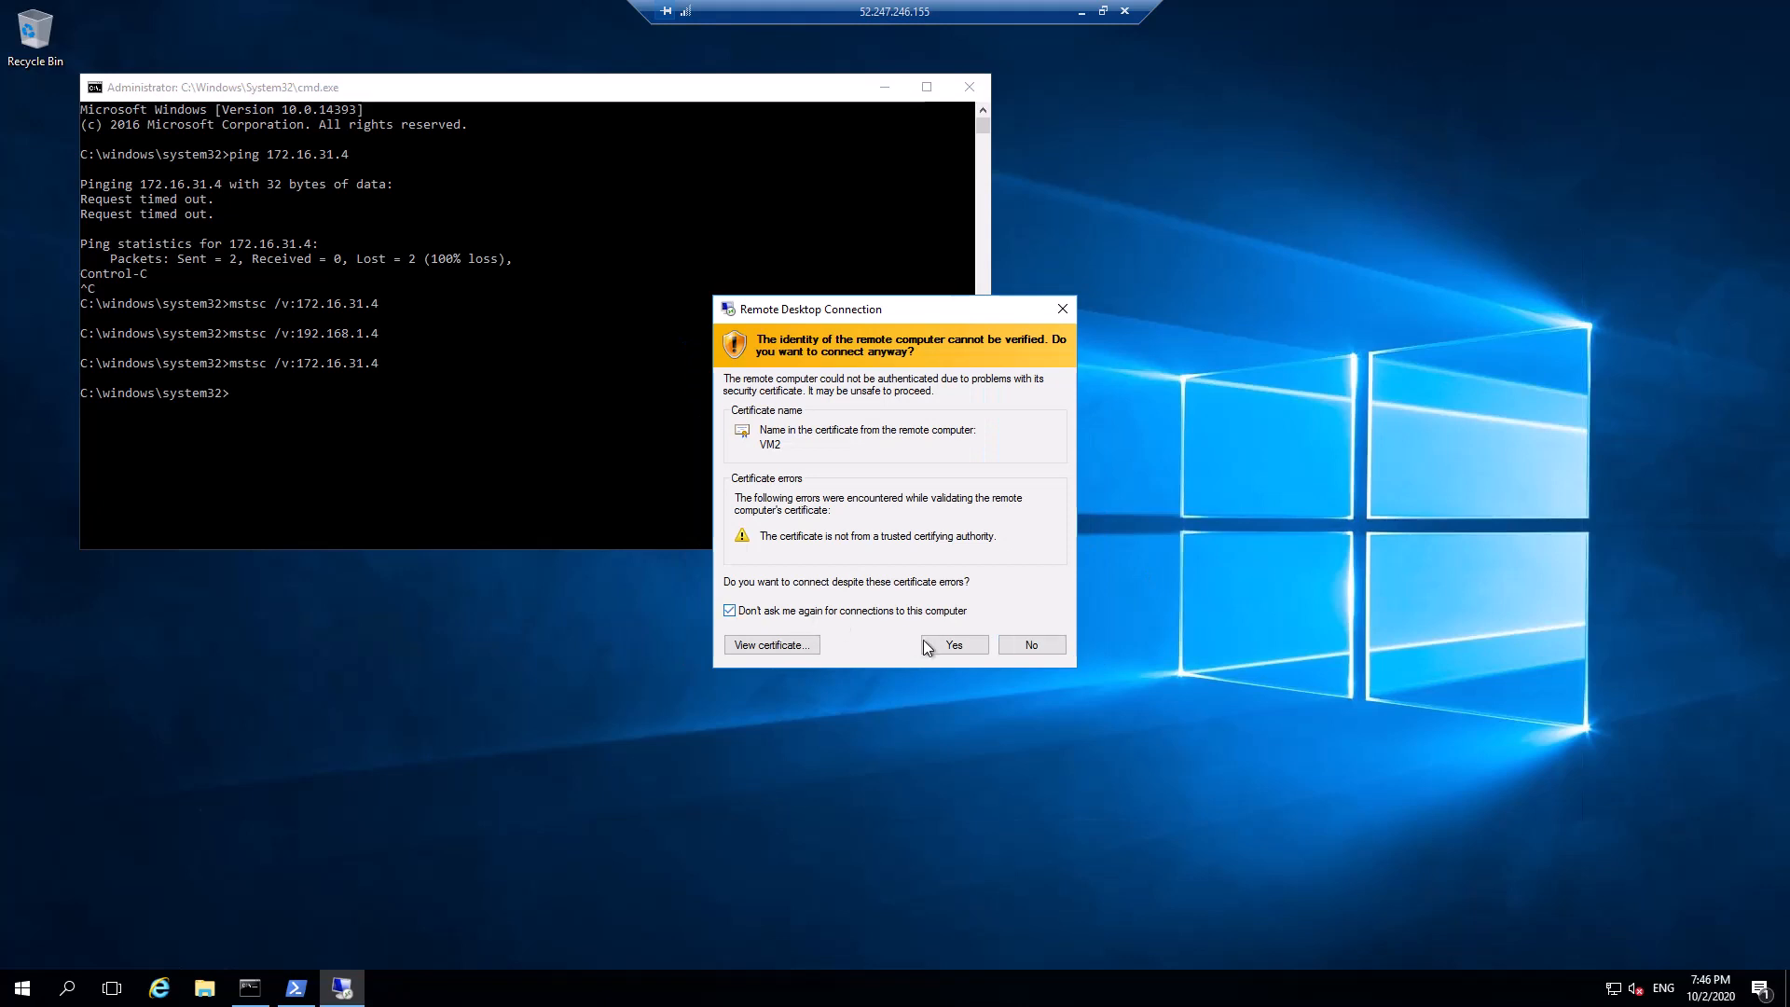
click(927, 644)
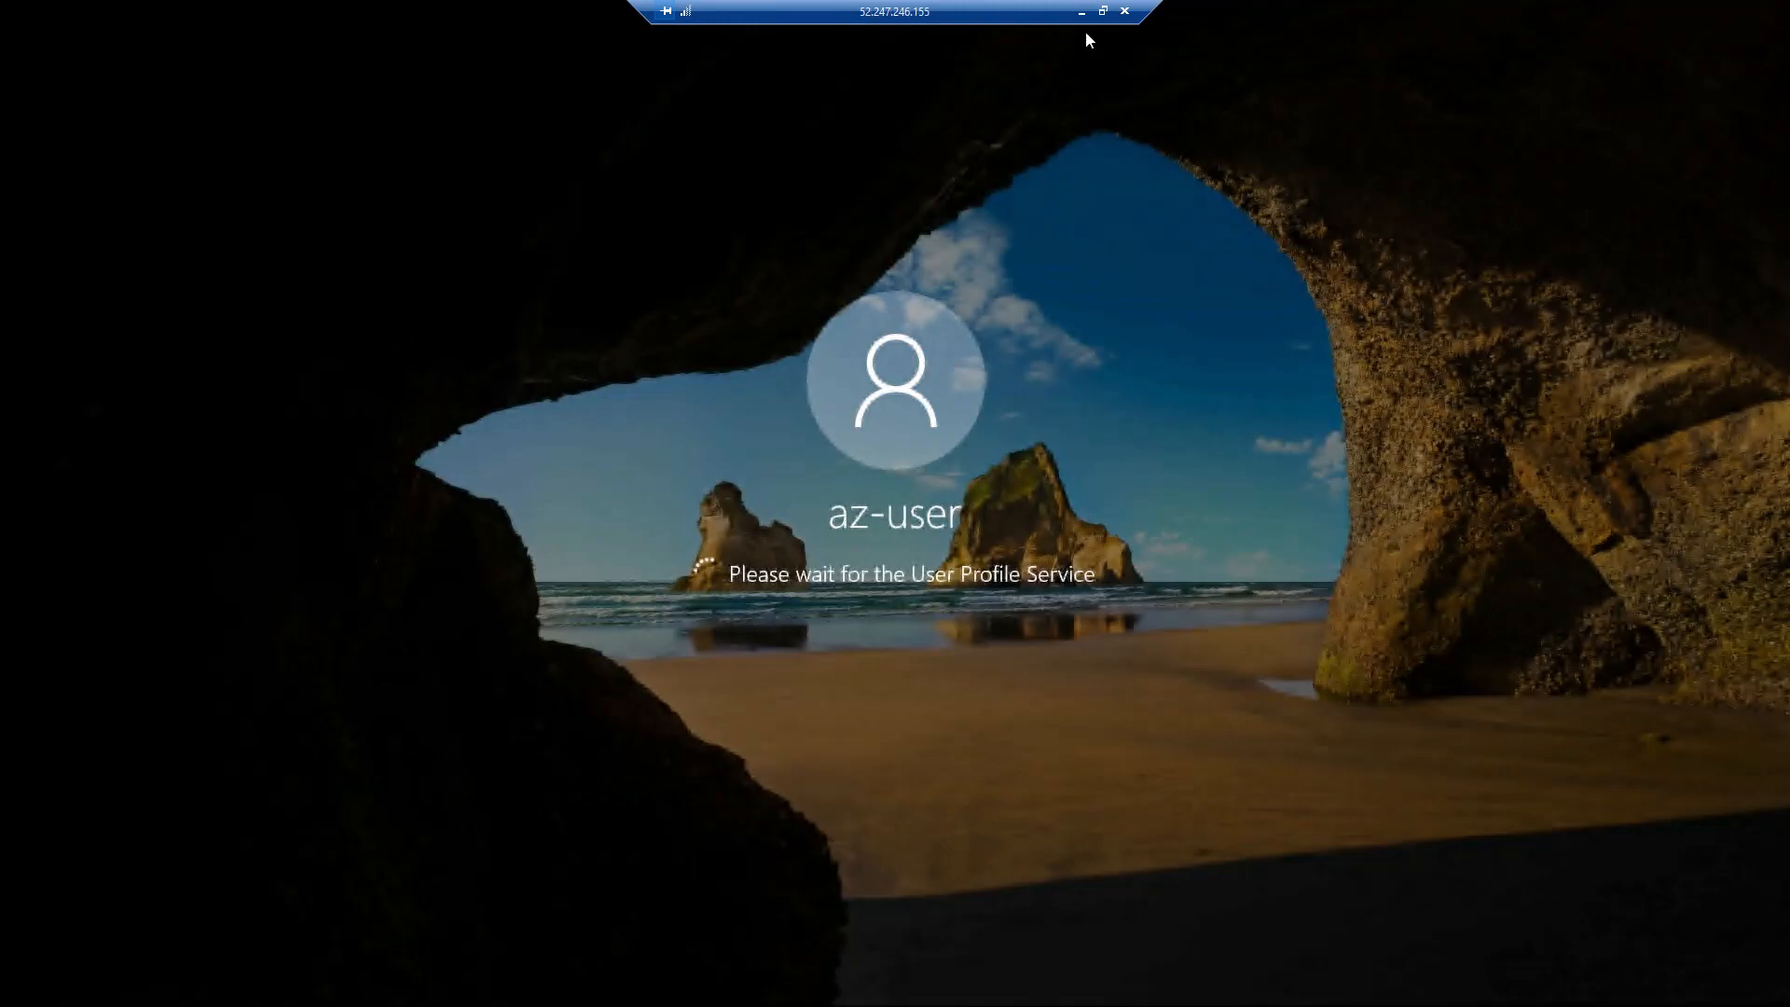
click(1080, 12)
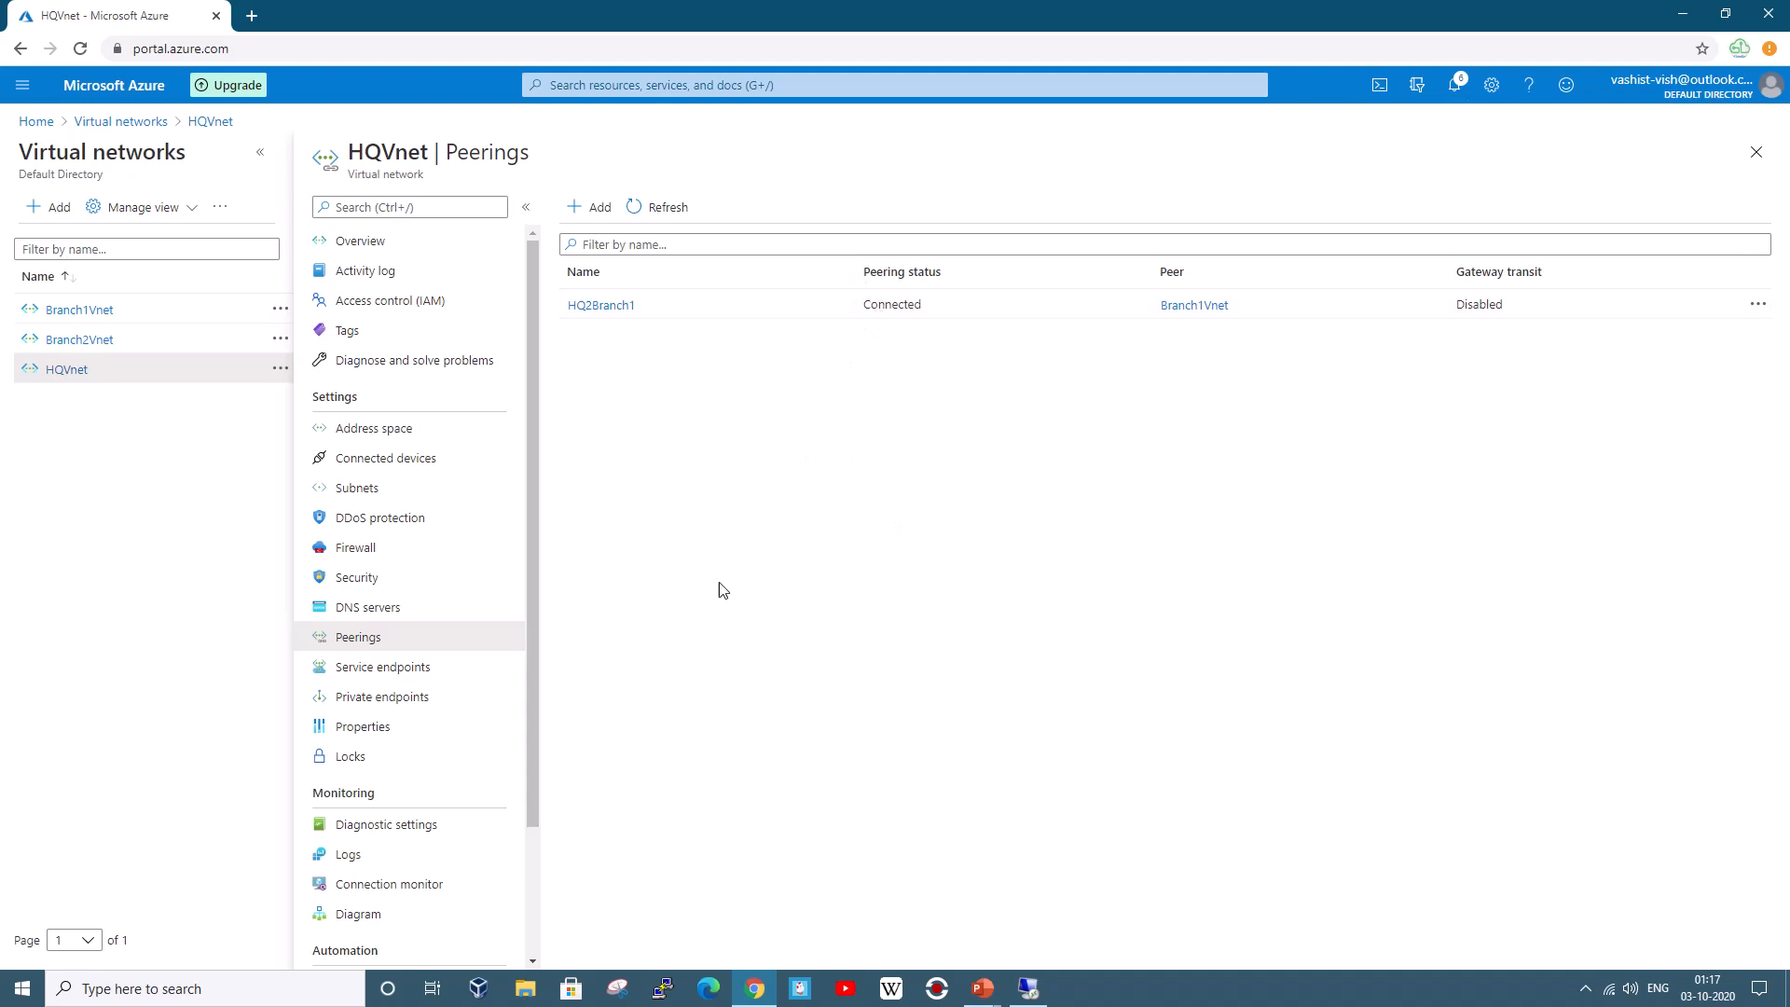
Start a new HQVnet peering and bring up the Demo Architecture slide for reference
click(591, 210)
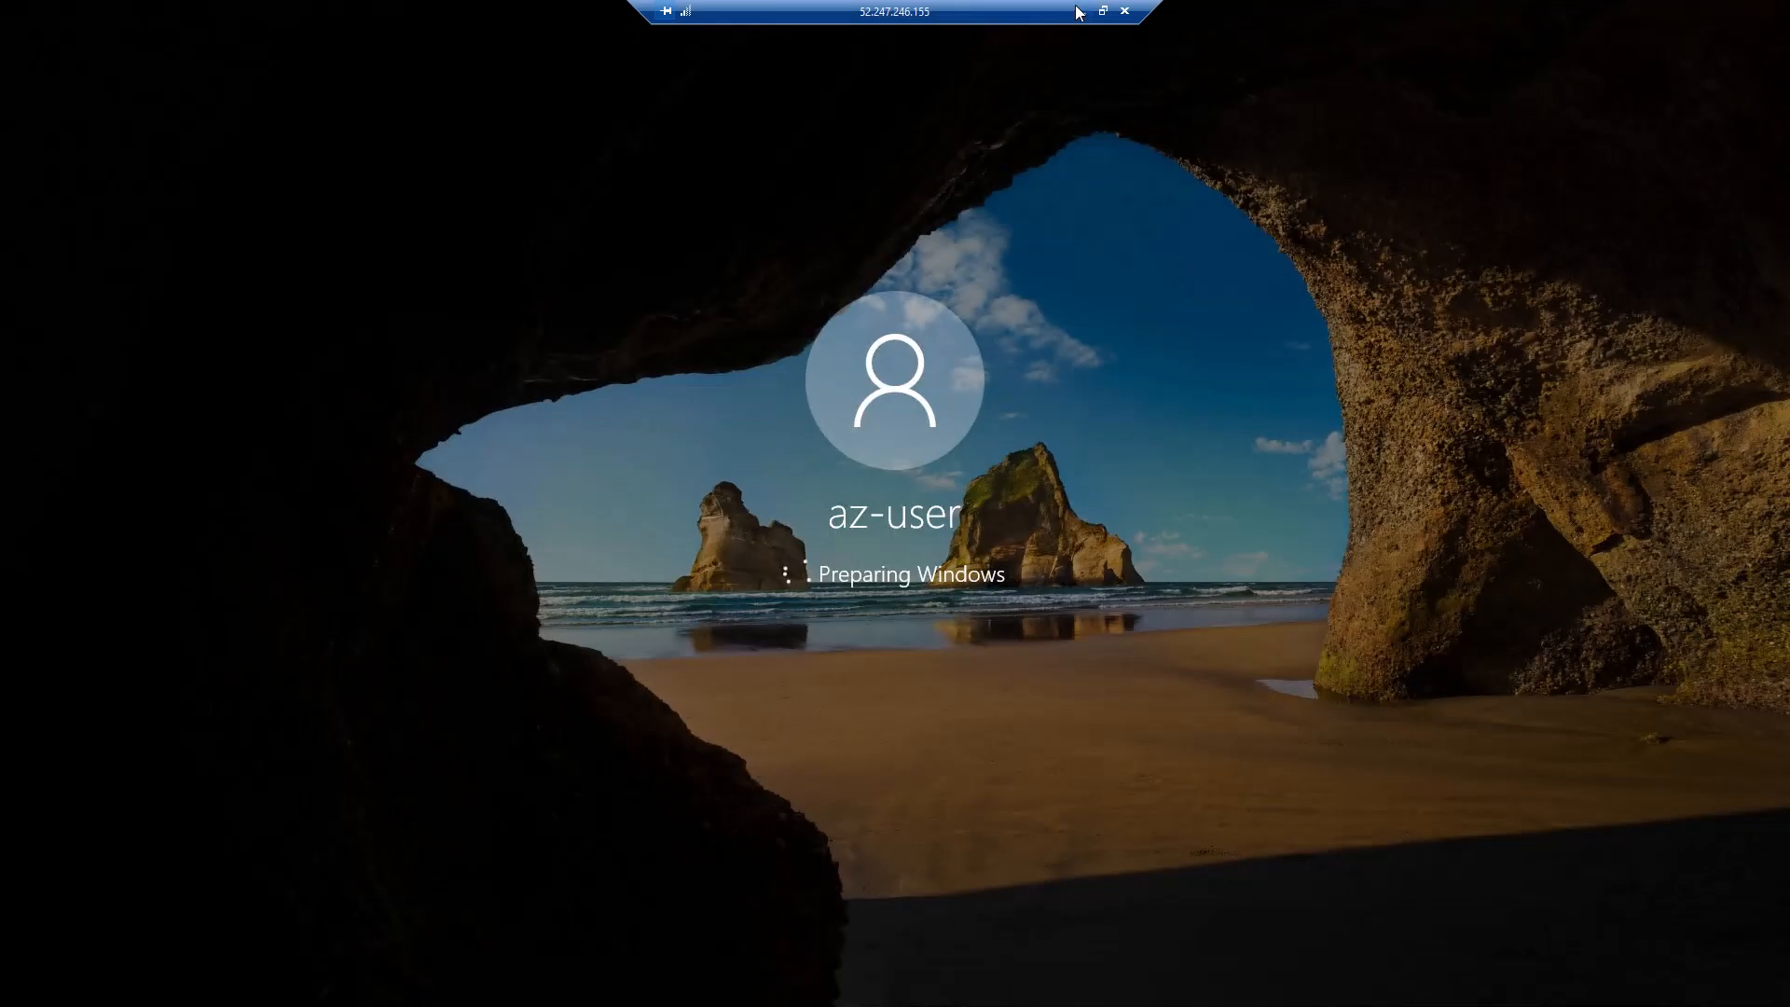
click(1081, 11)
mouse_move(982, 986)
click(1022, 947)
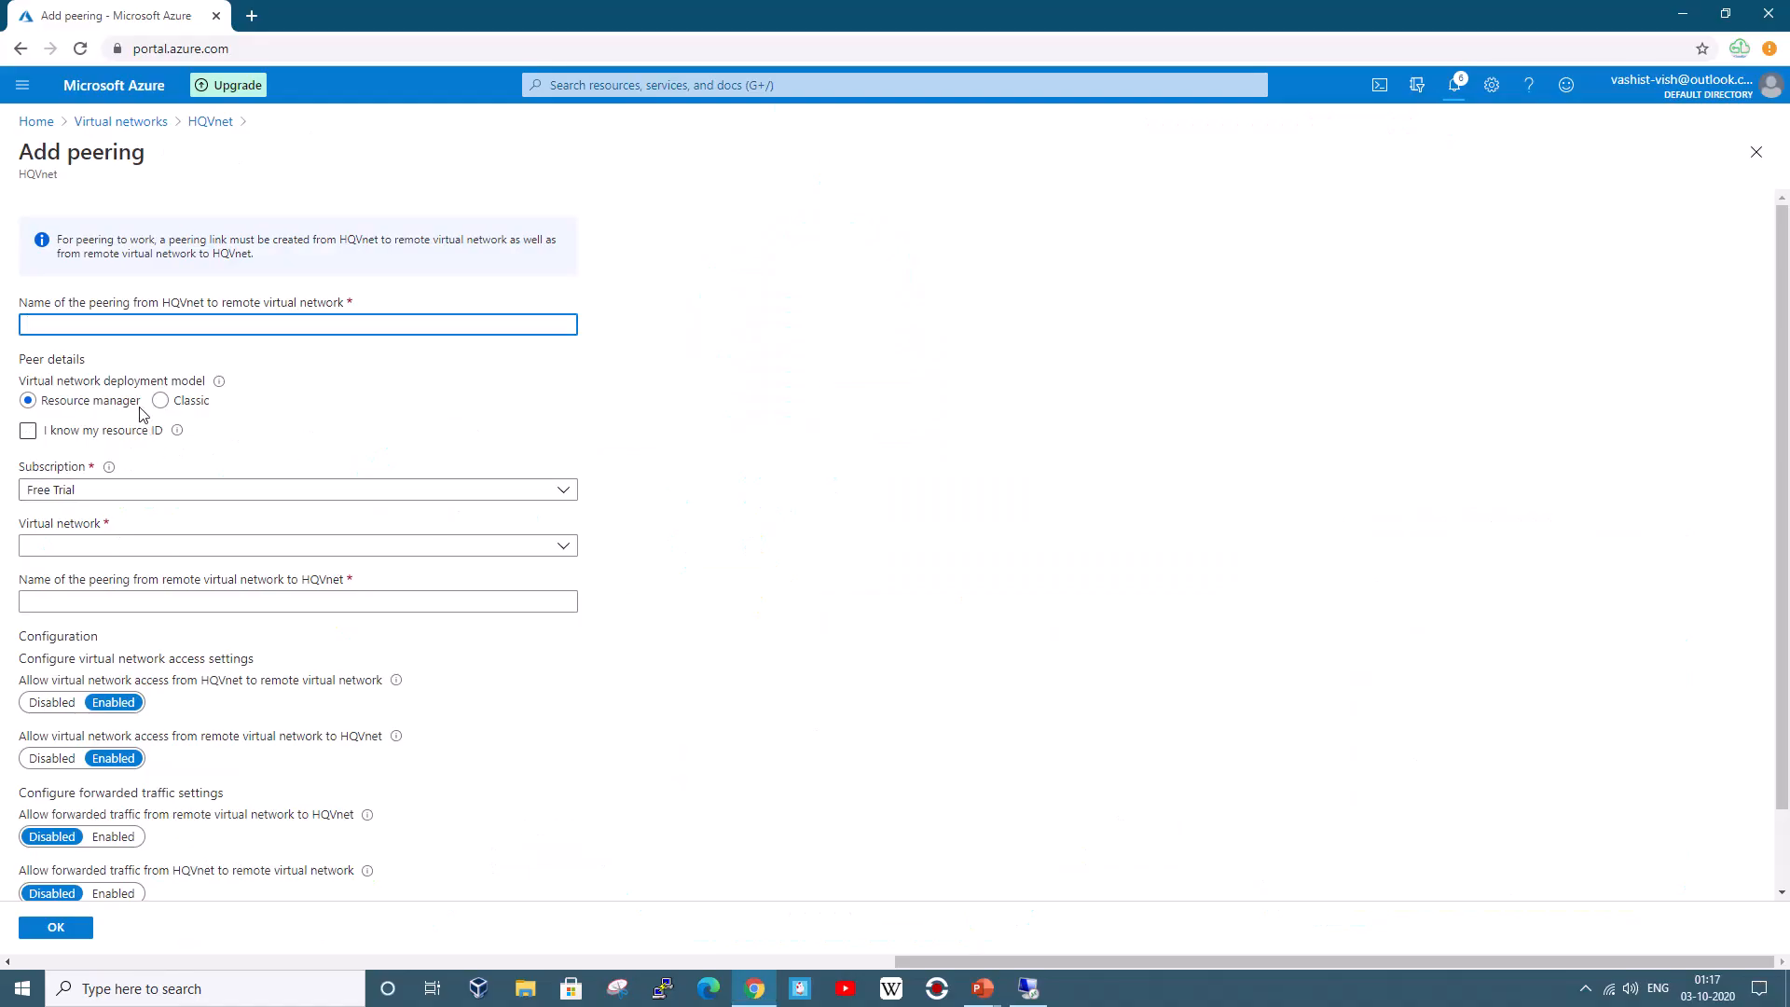
Name the peering HQ2Branch2 and select Branch2Vnet as the remote network
click(119, 324)
text(HQ2Branch2)
click(70, 545)
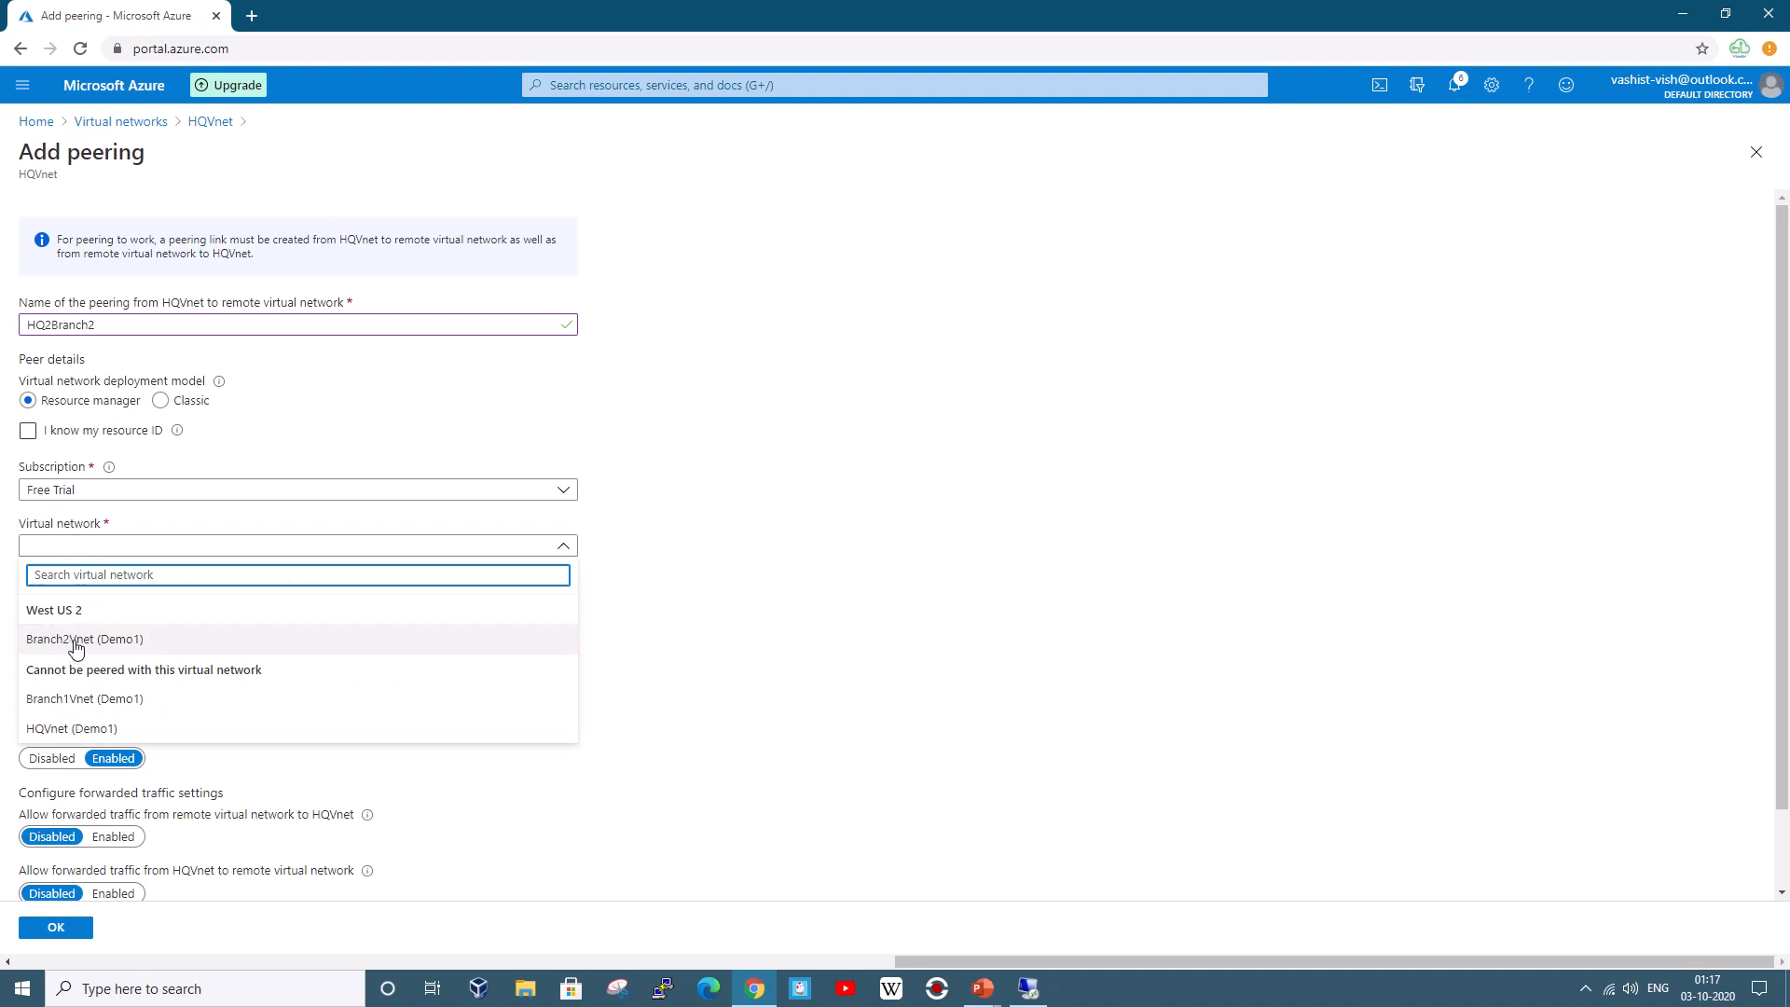
click(74, 642)
Fill in the Branch2Vnet-to-HQVnet peering name, adapted from the HQ2Branch2 name
click(122, 602)
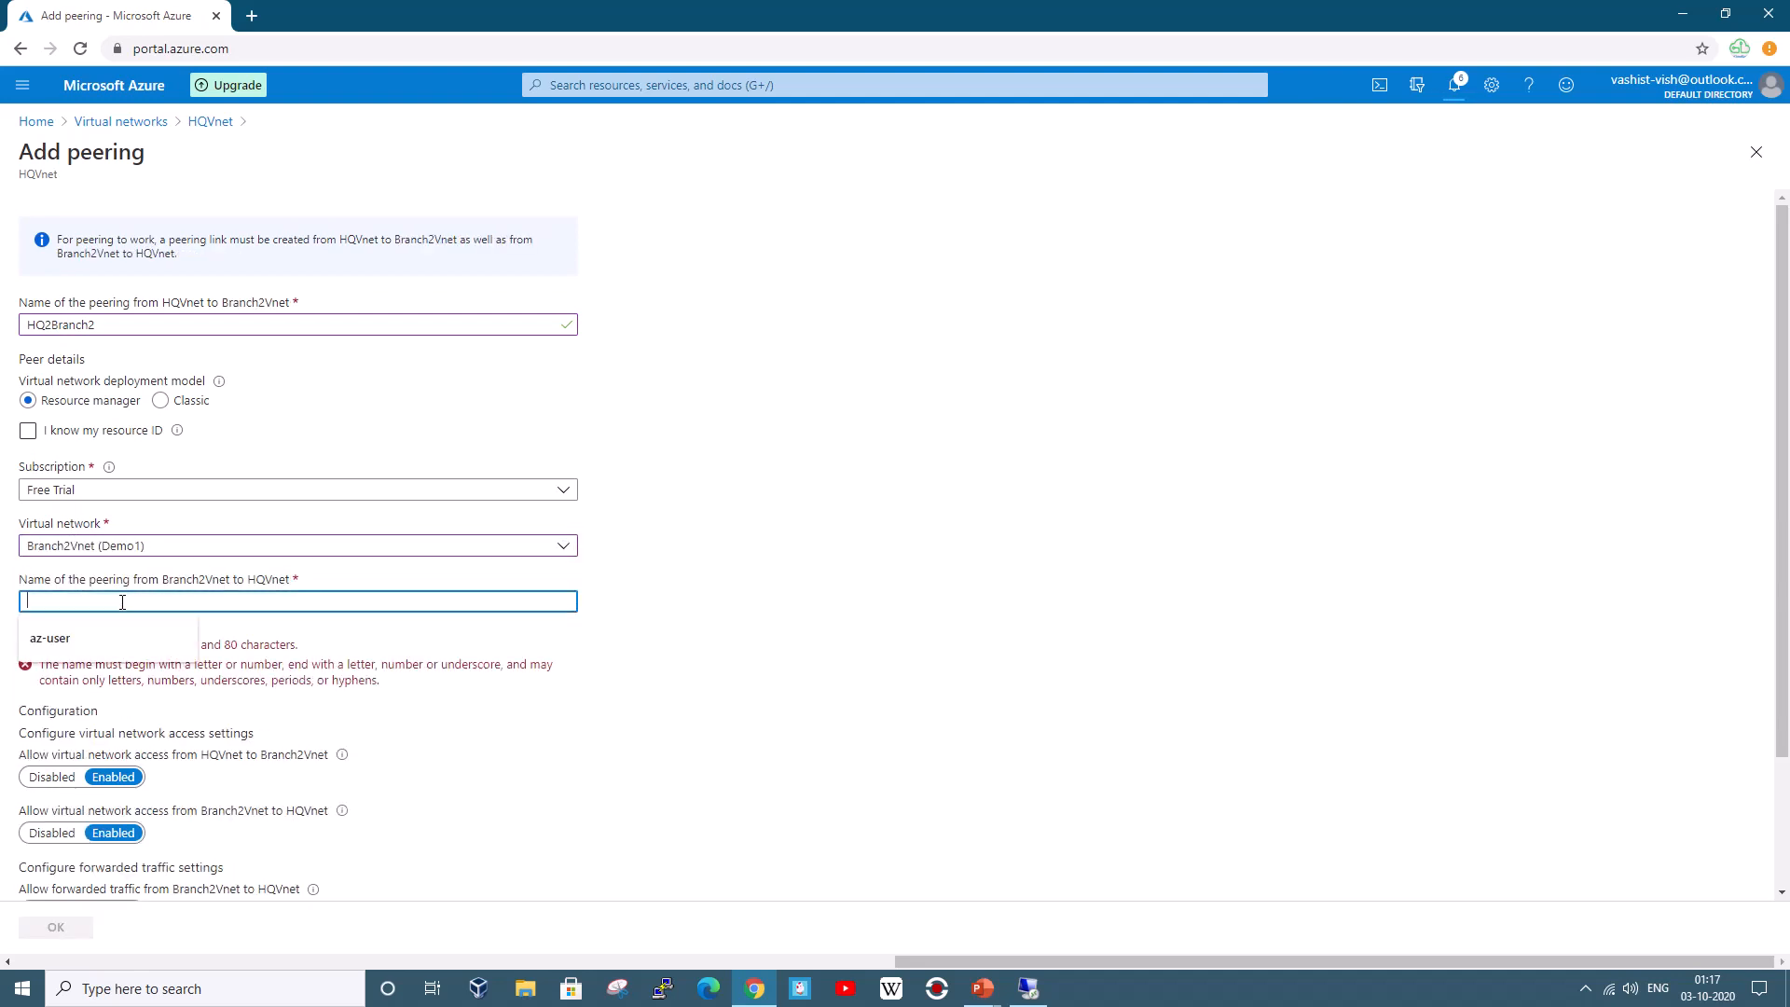
drag(101, 324, 18, 322)
key(ctrl+c)
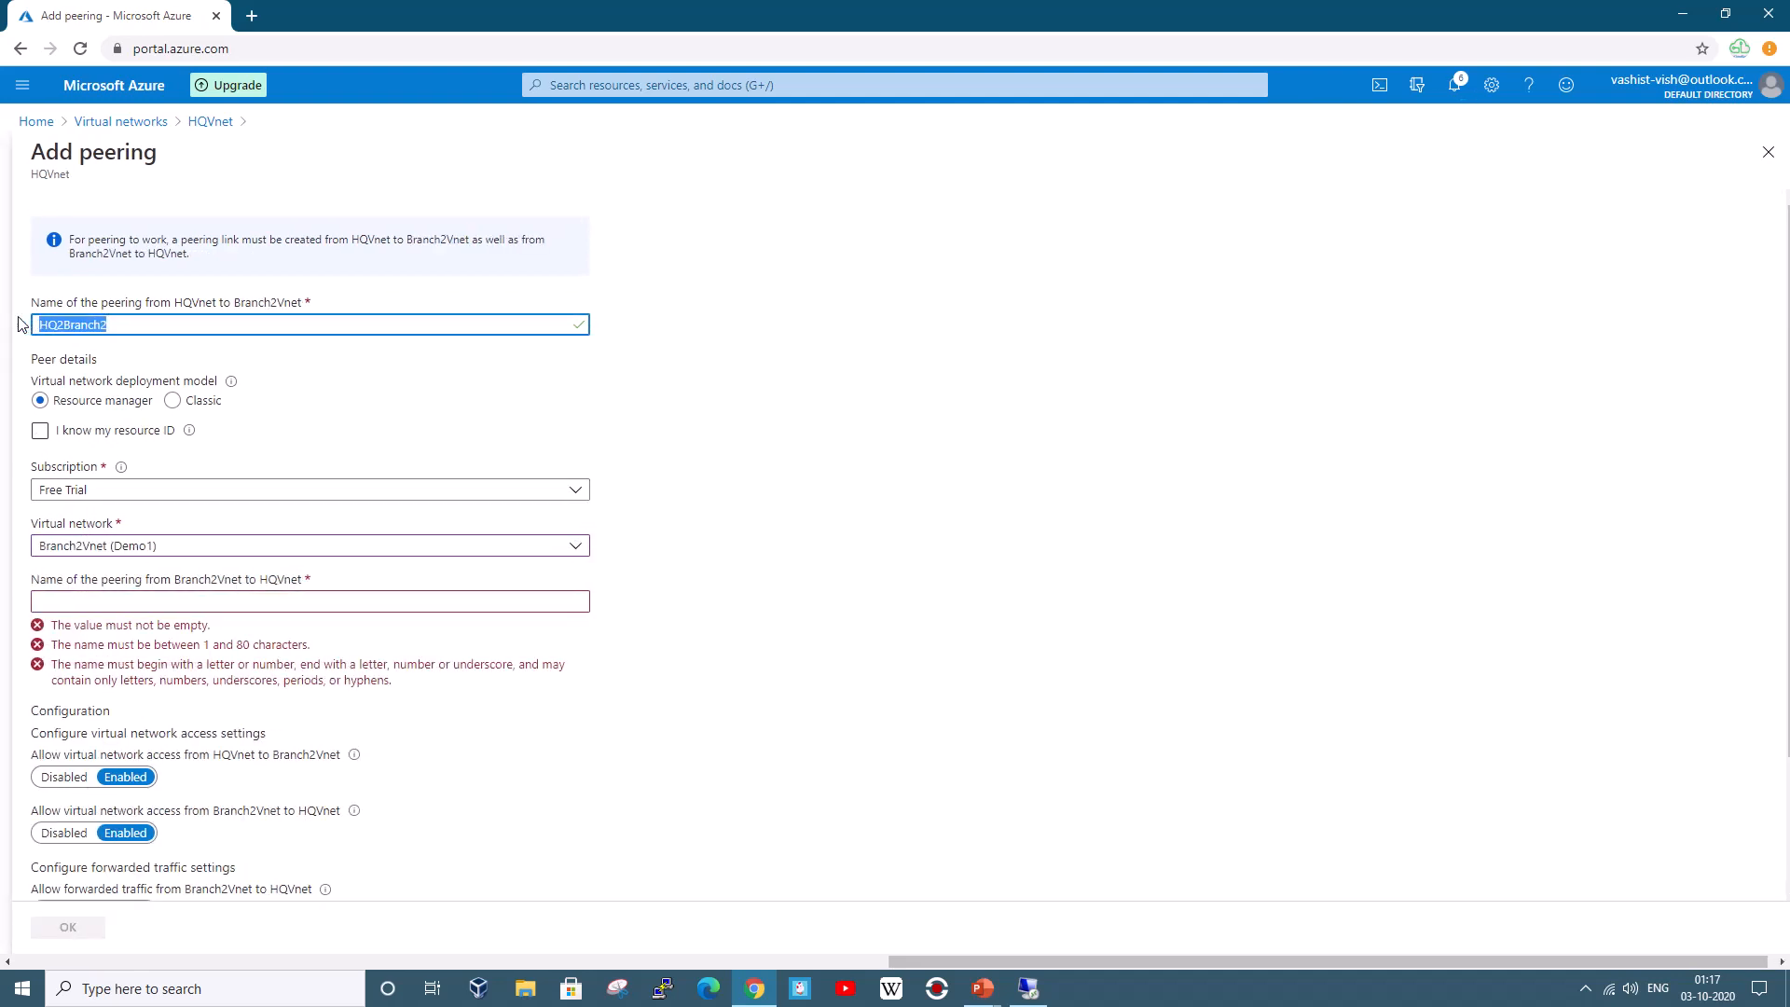
click(122, 600)
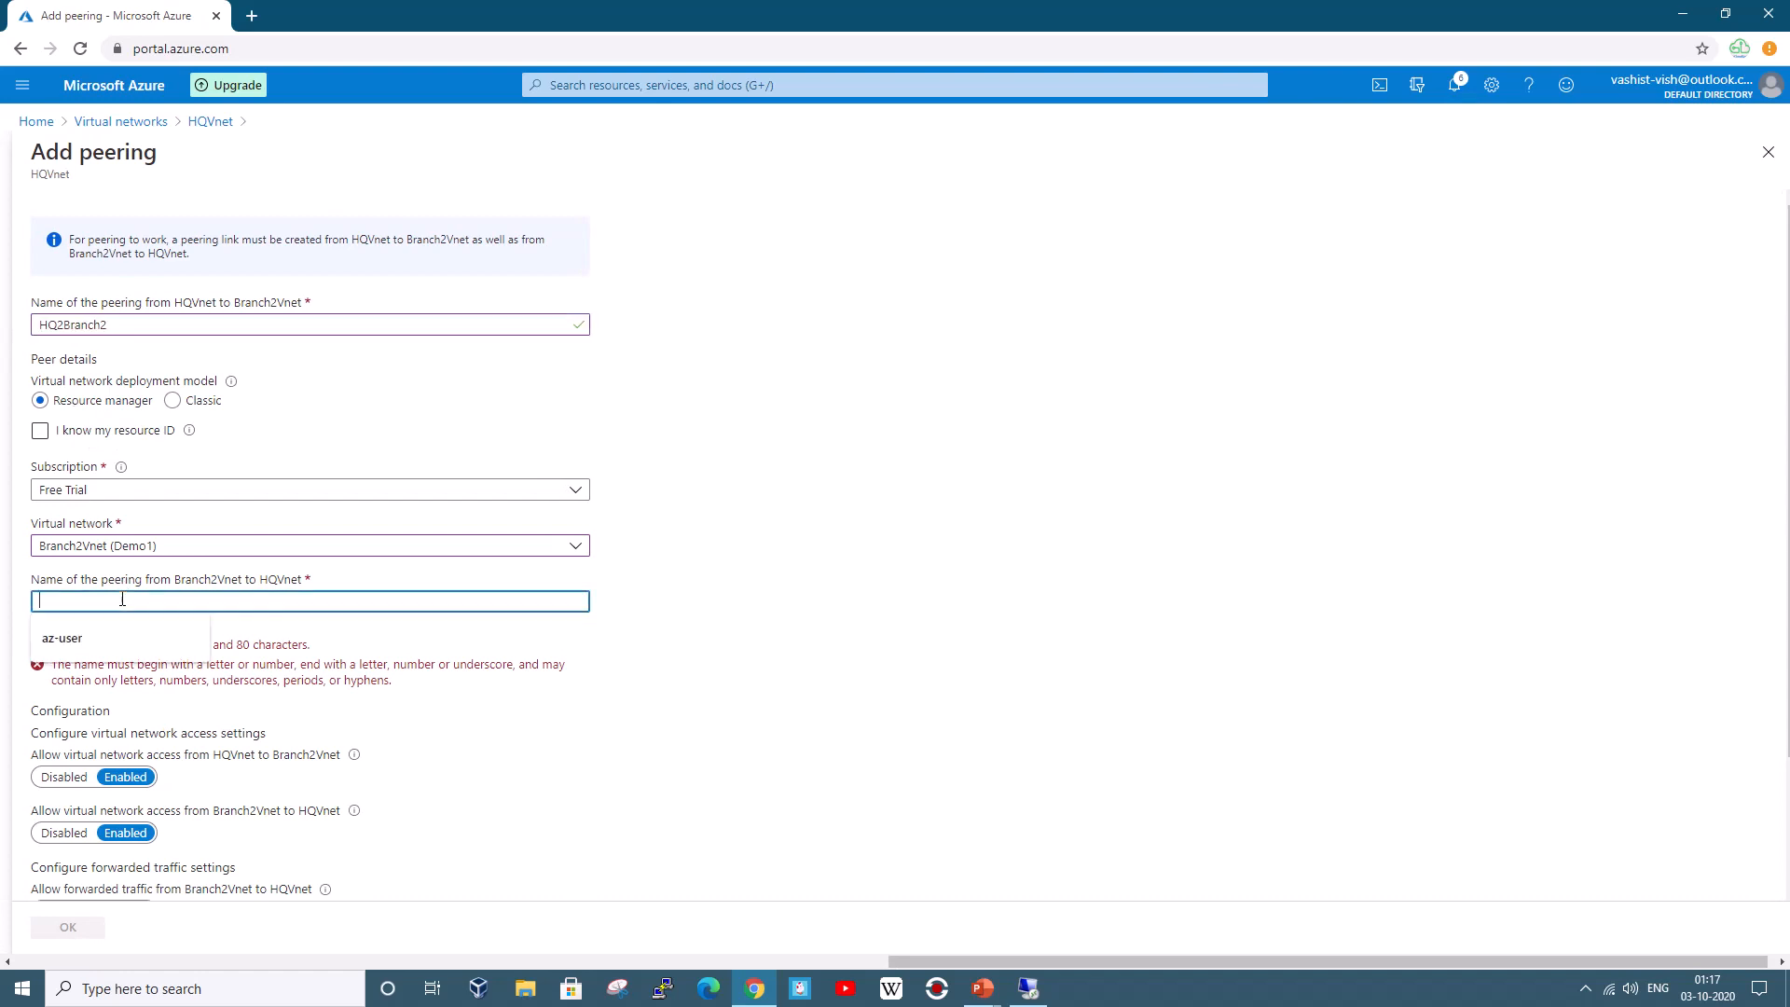
key(ctrl+v)
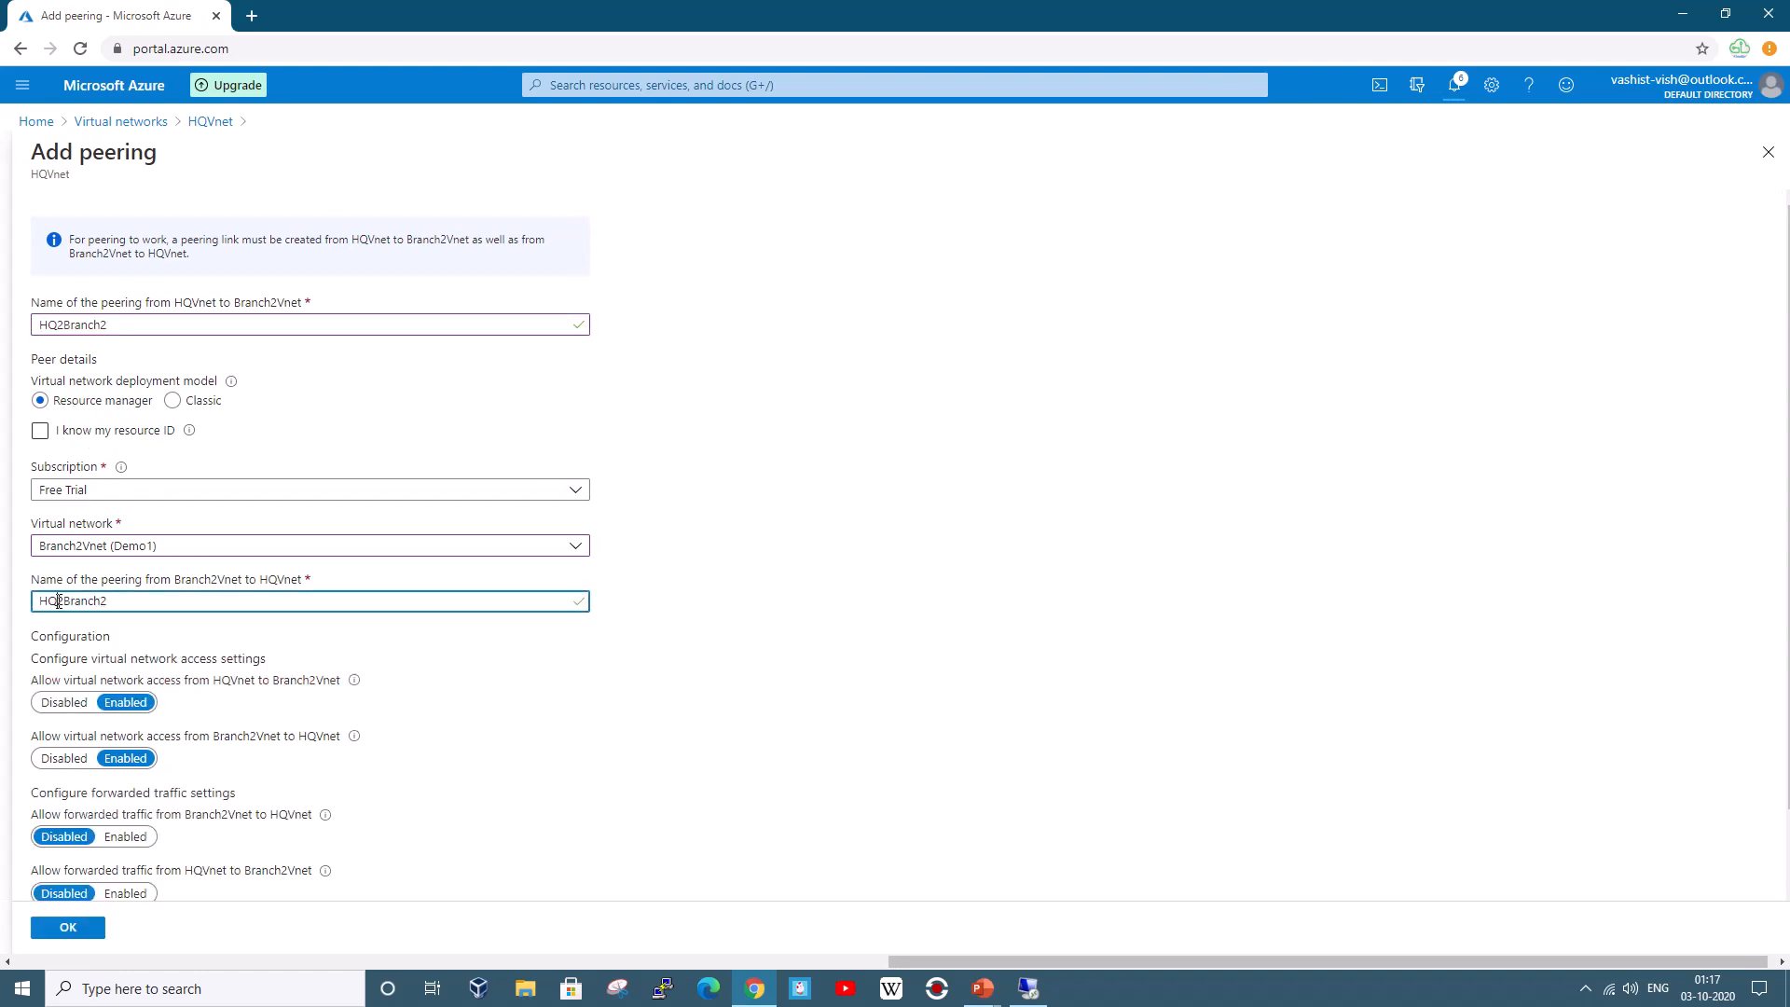
drag(65, 600, 35, 600)
key(BackSpace)
text(HQ2)
Create the HQ2Branch2 peering and refresh the list to confirm it is Connected
scroll(312, 806, down, 1)
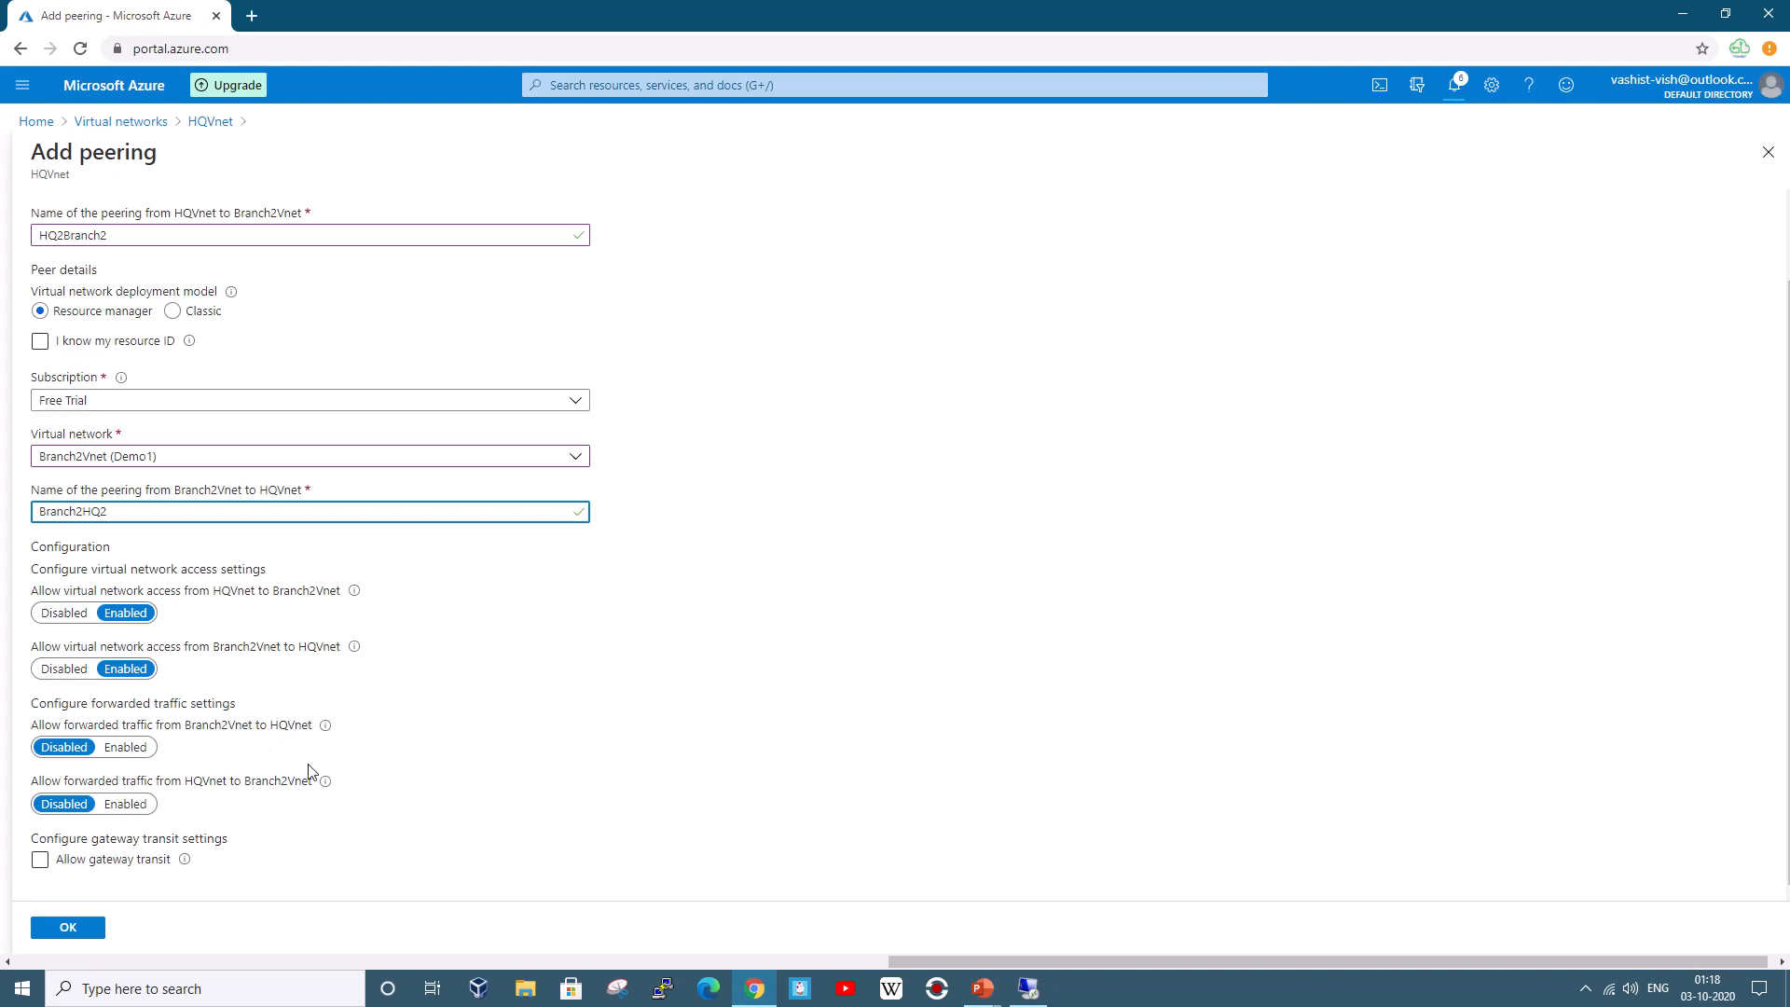
click(70, 926)
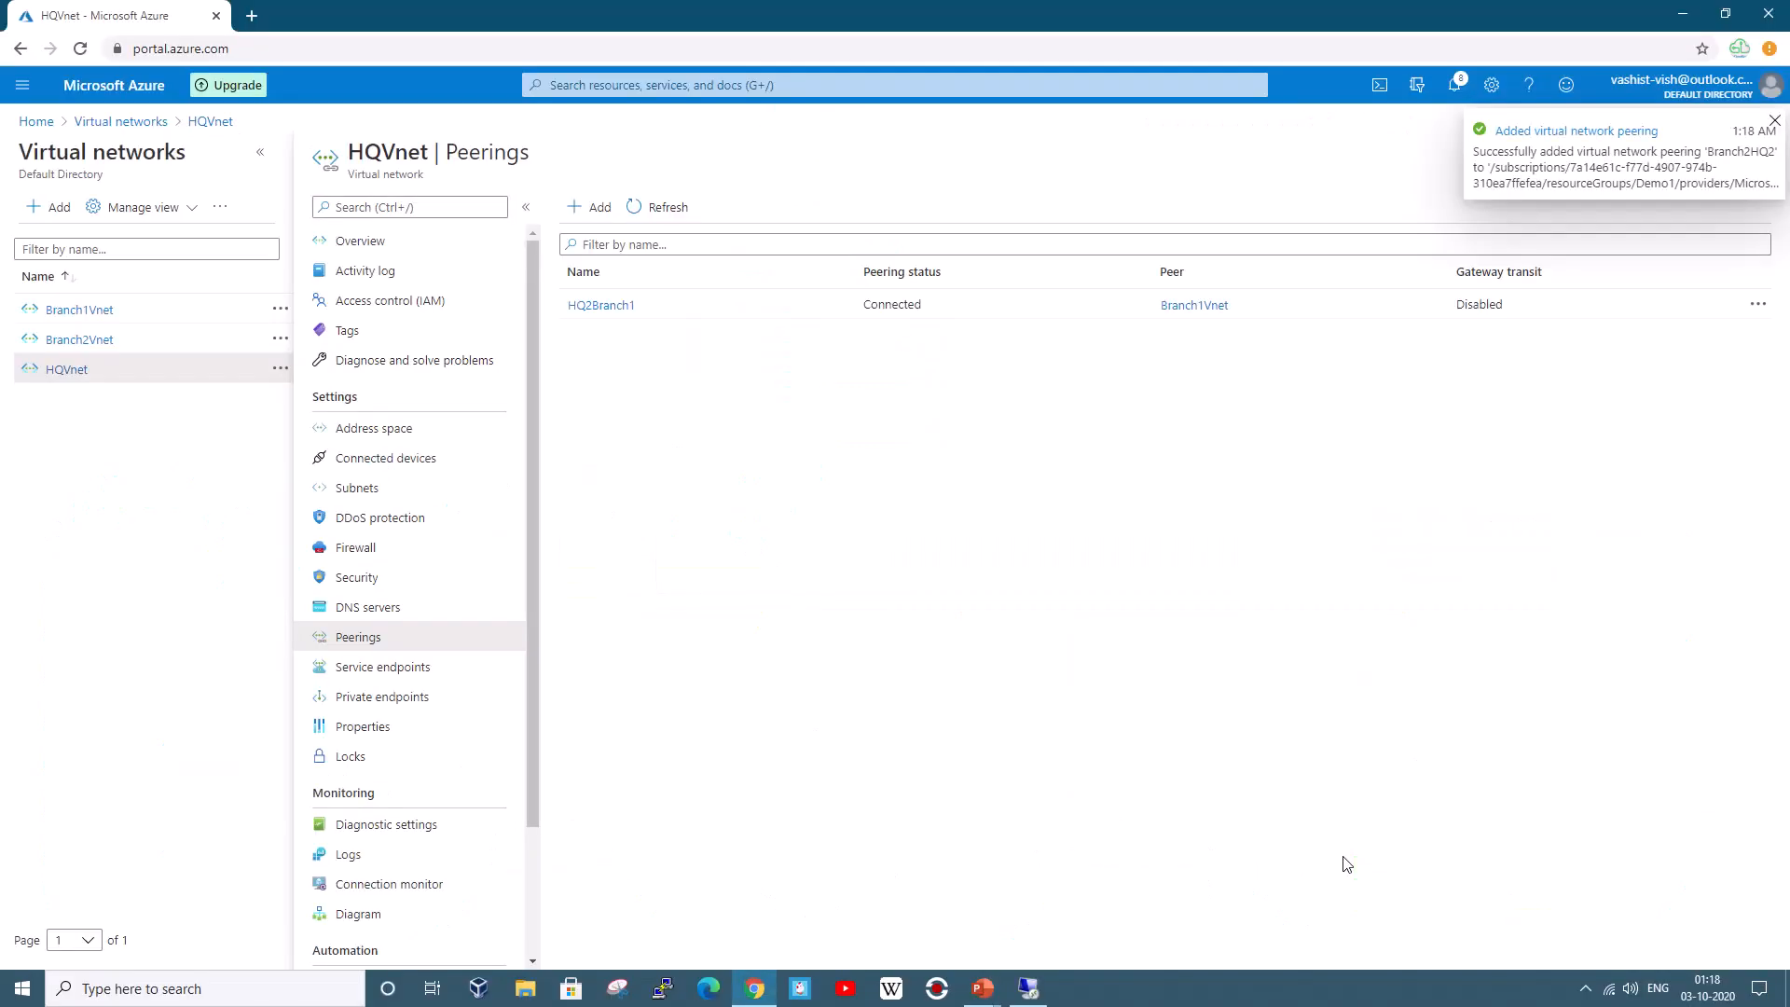
click(653, 206)
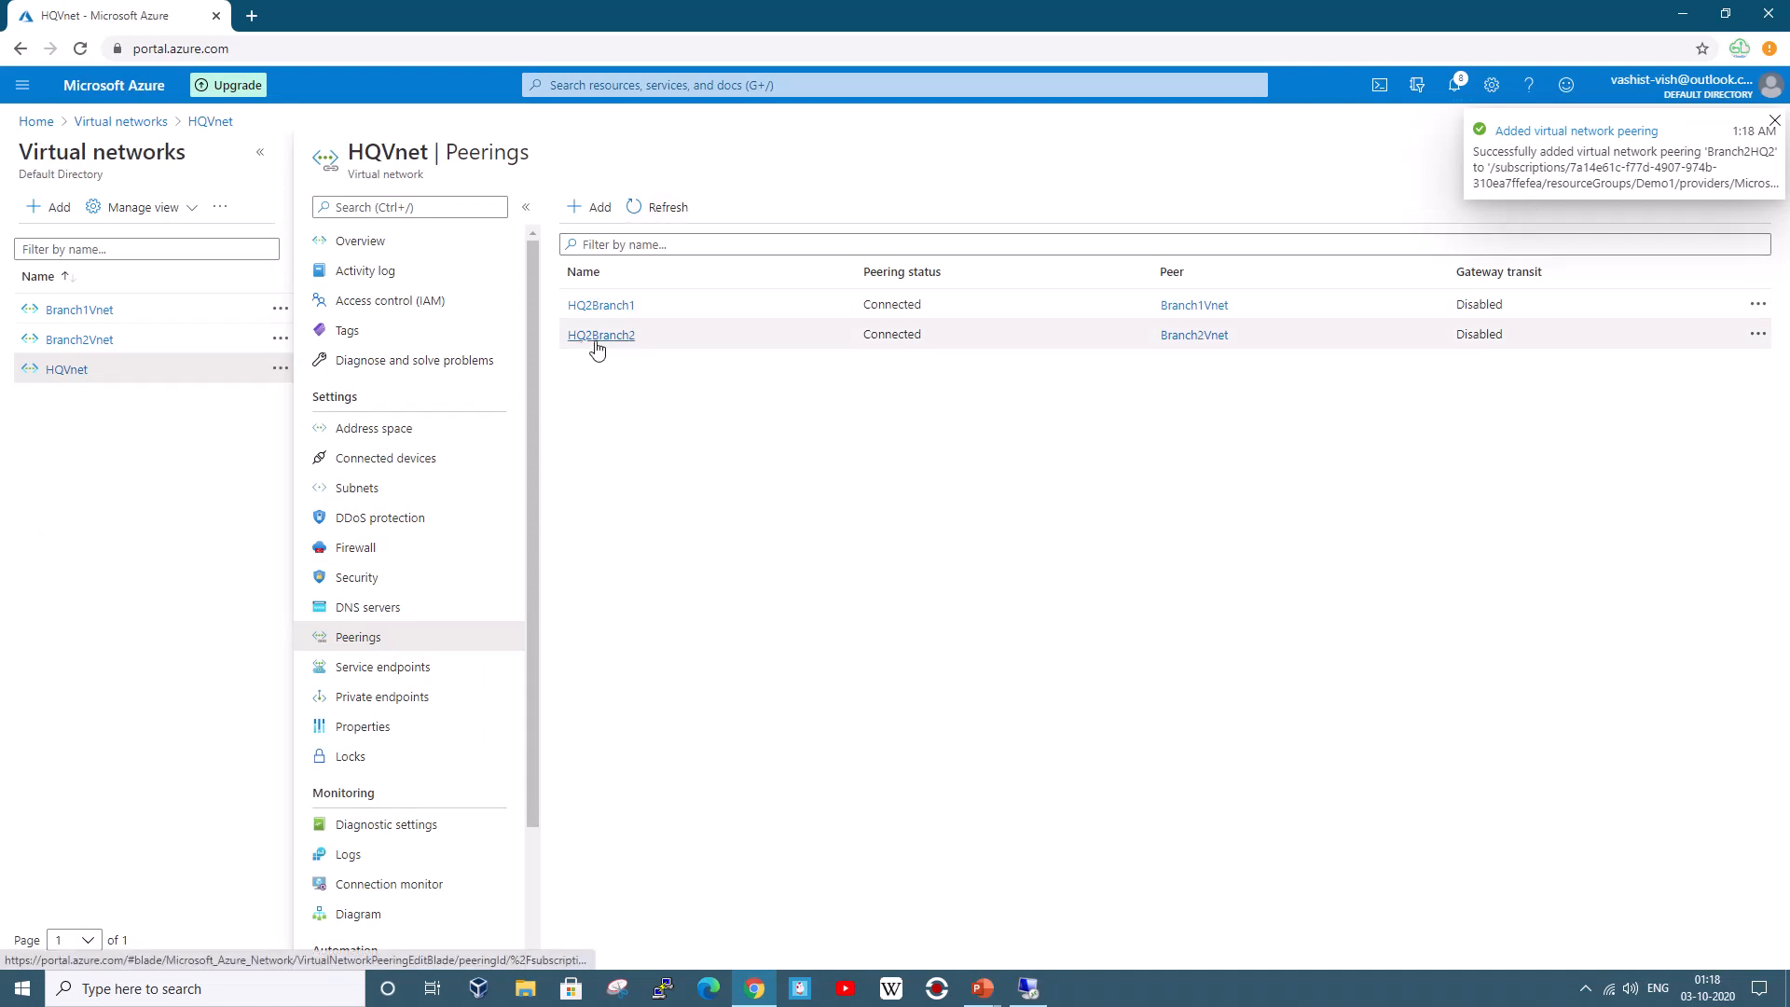
click(1030, 989)
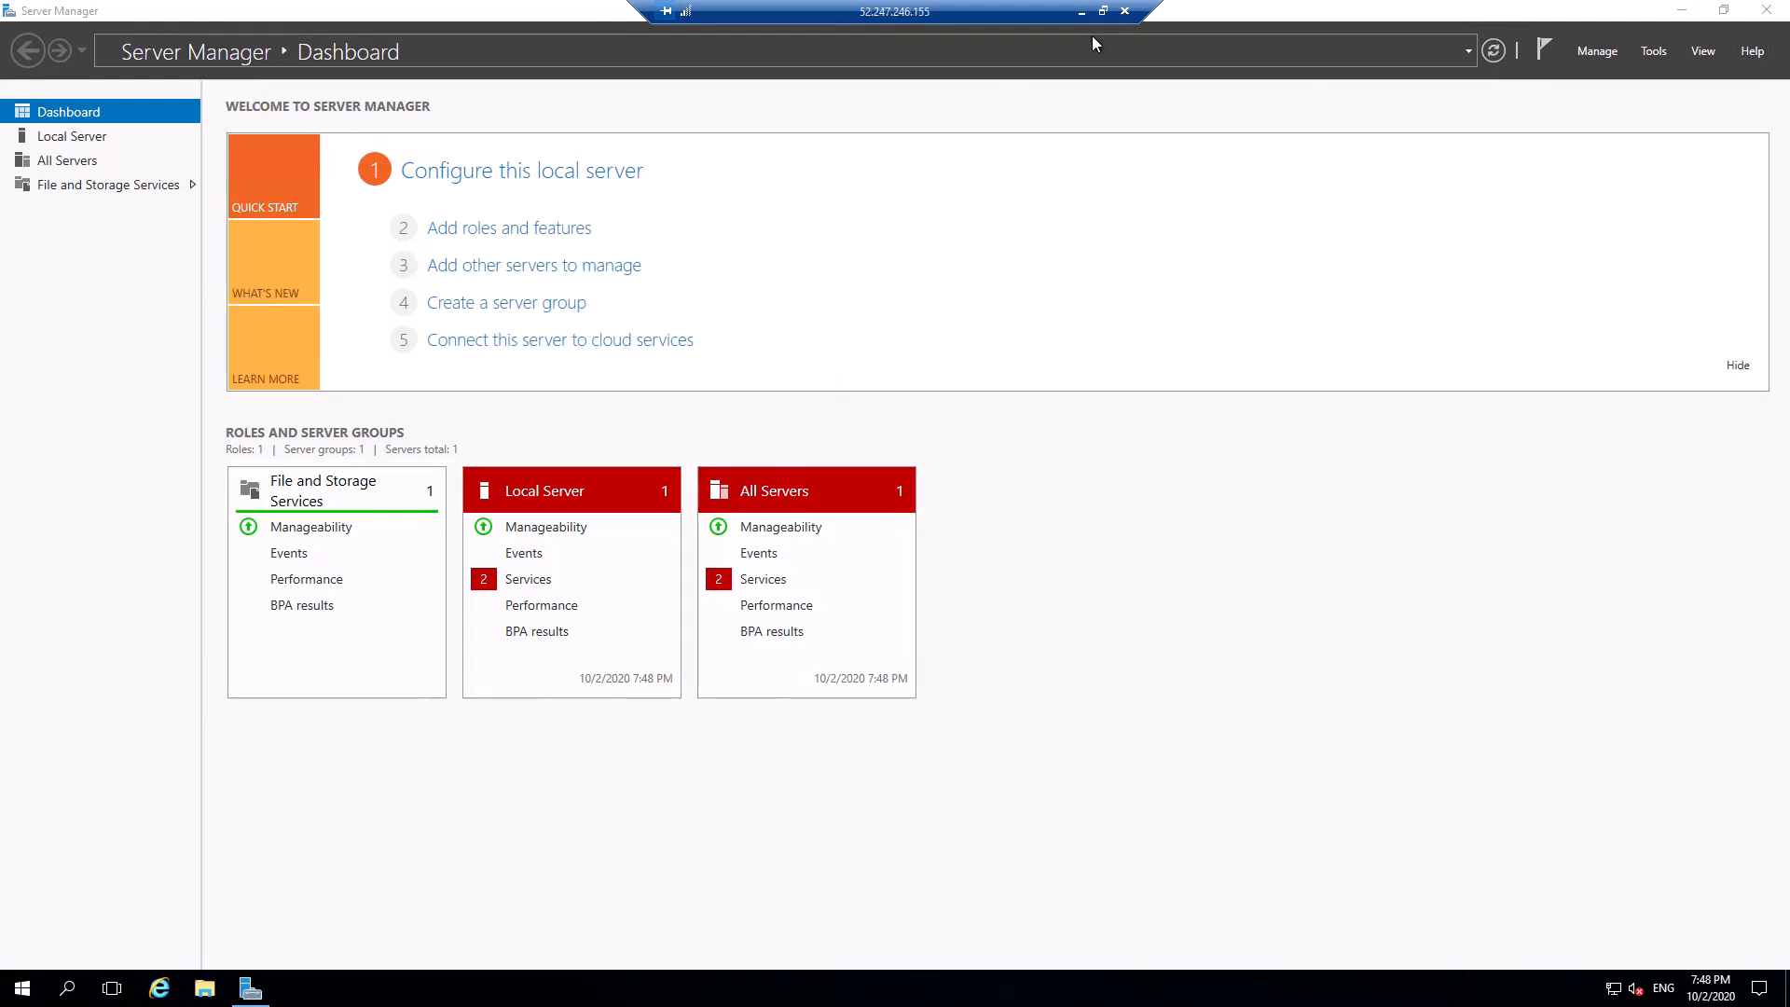
Close Server Manager, run ipconfig in cmd showing IPv4 172.16.31.4, then search 'power'
click(1766, 11)
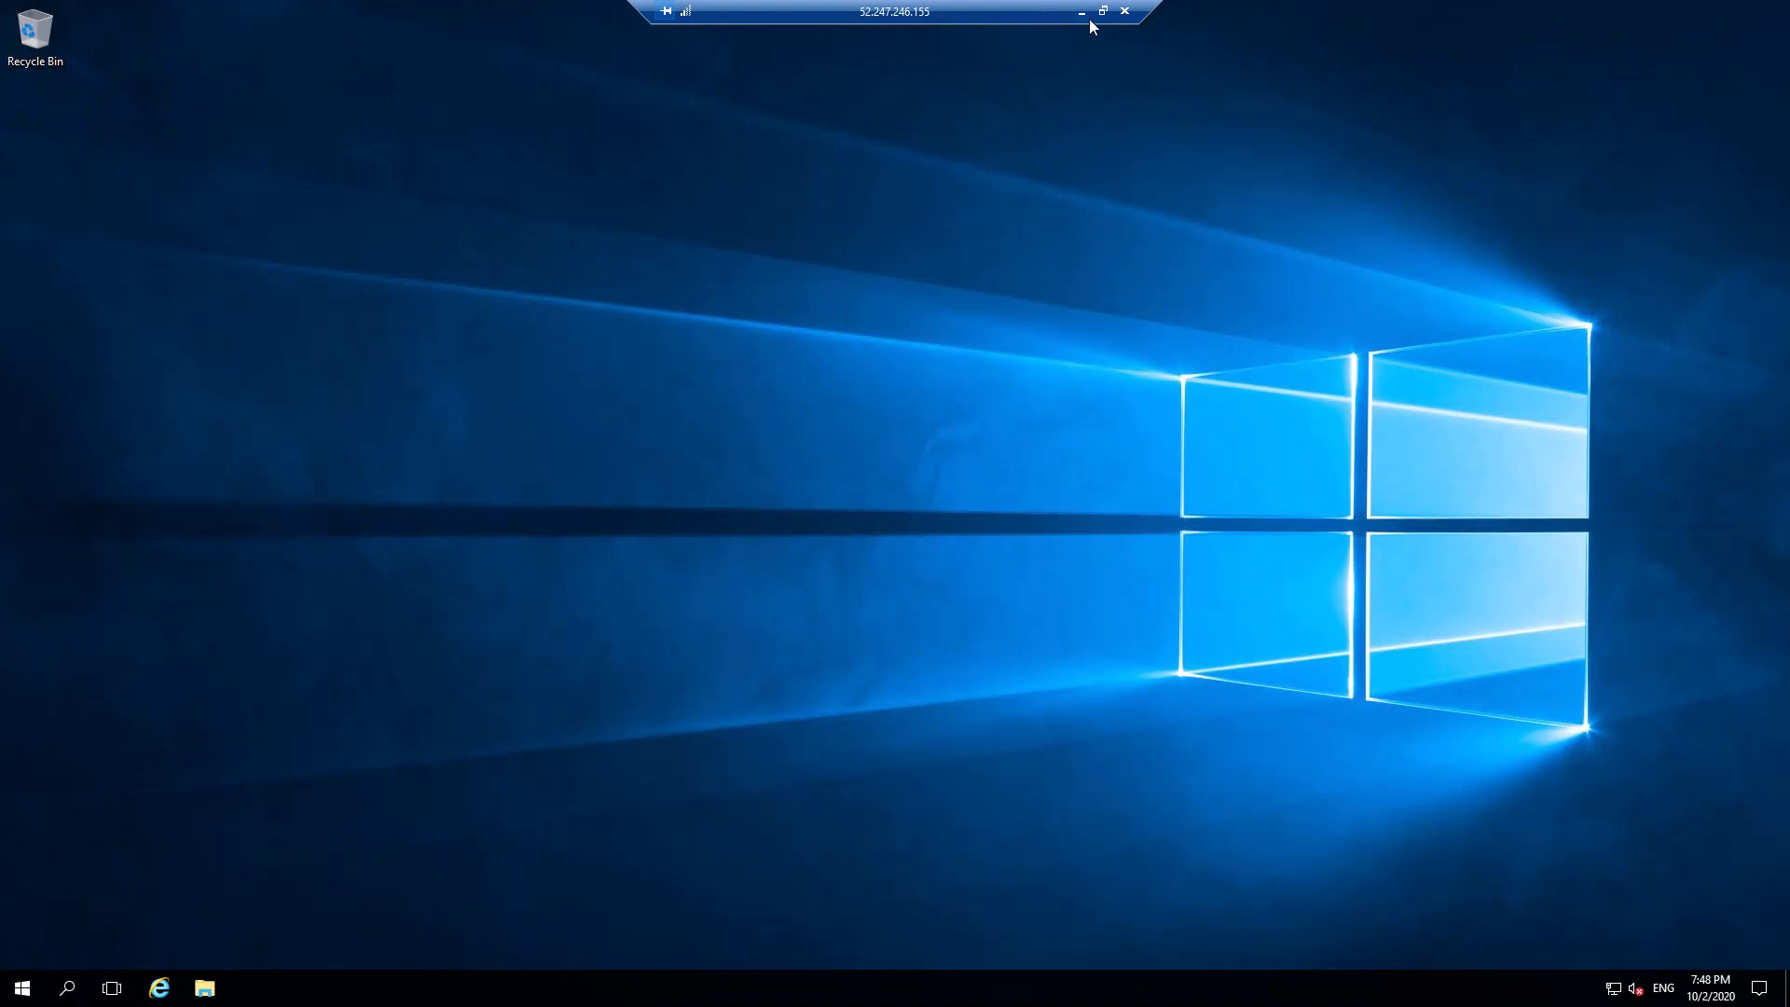
click(67, 985)
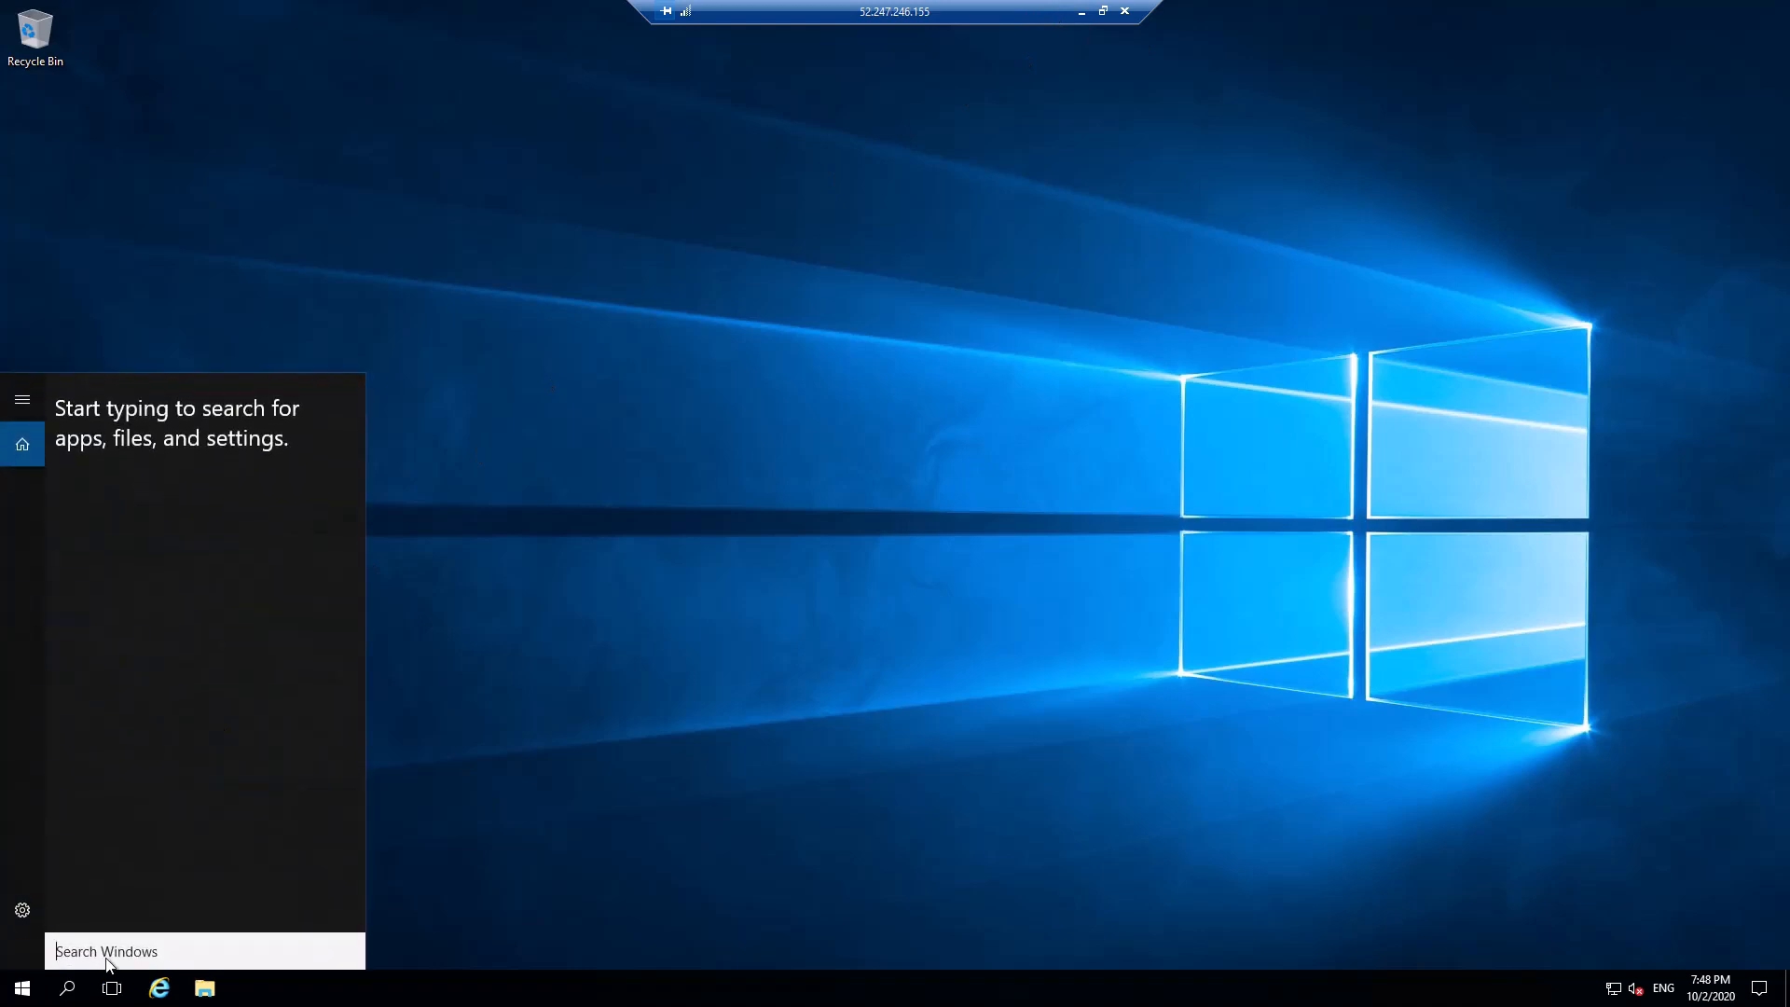
text(cmd)
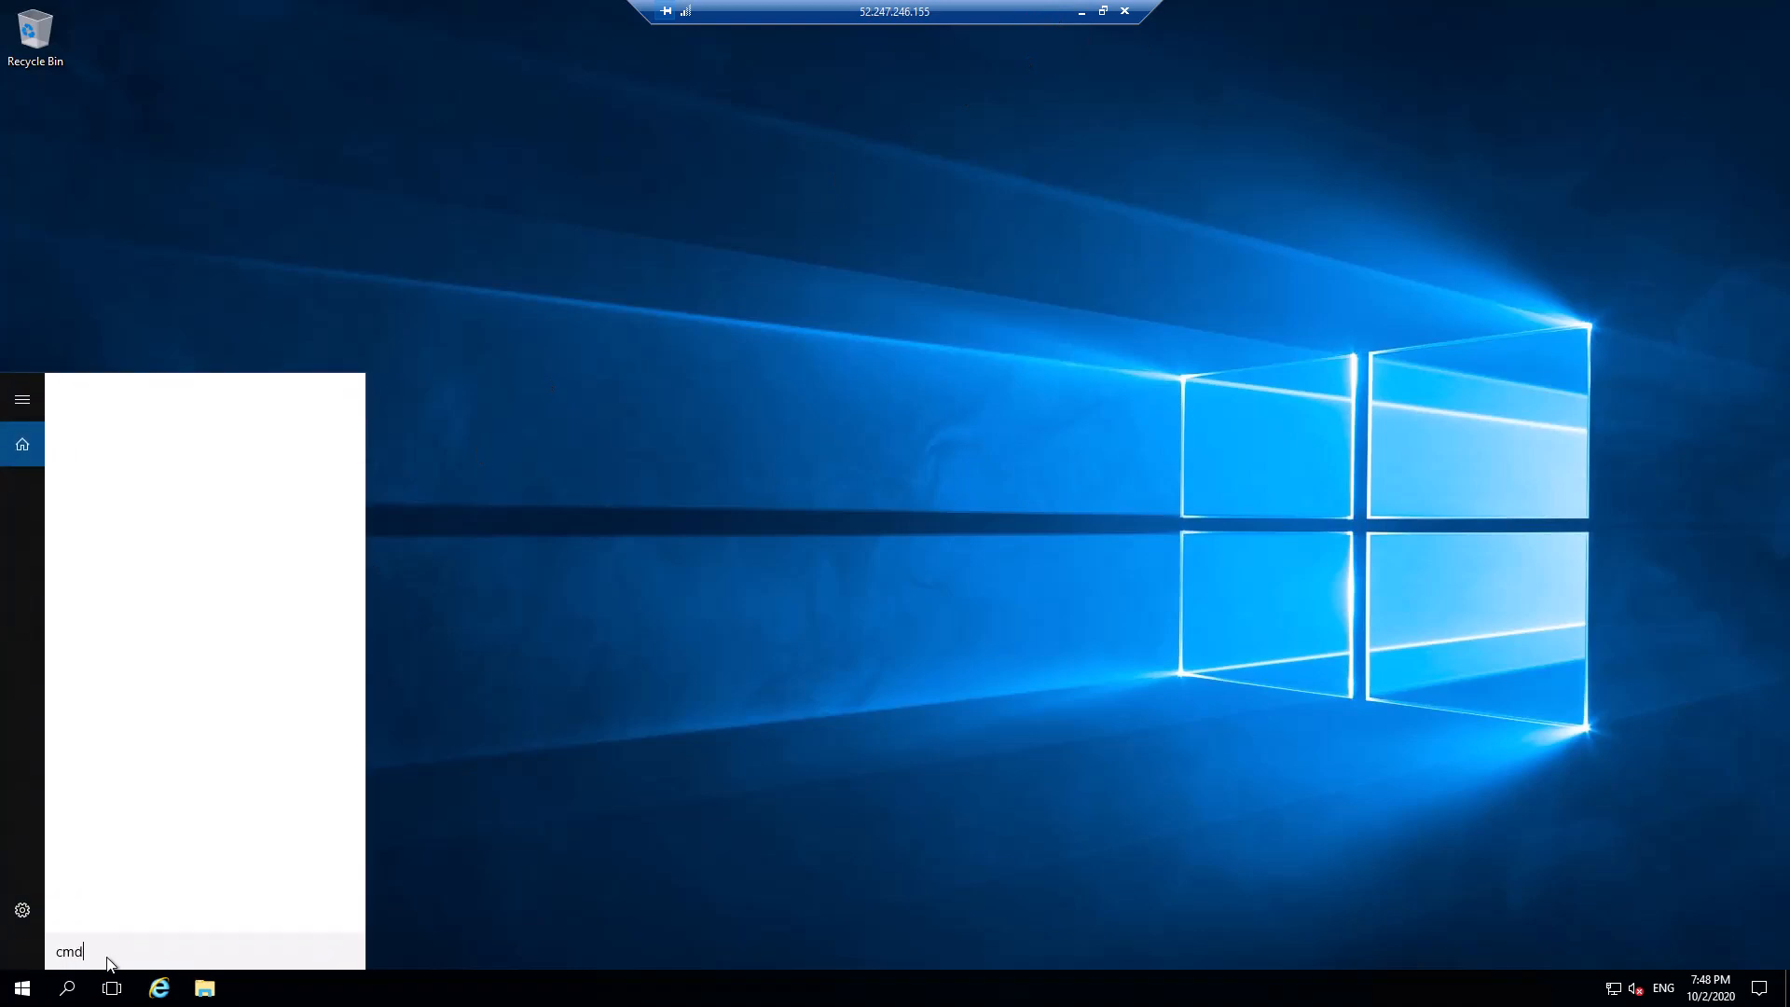
key(Return)
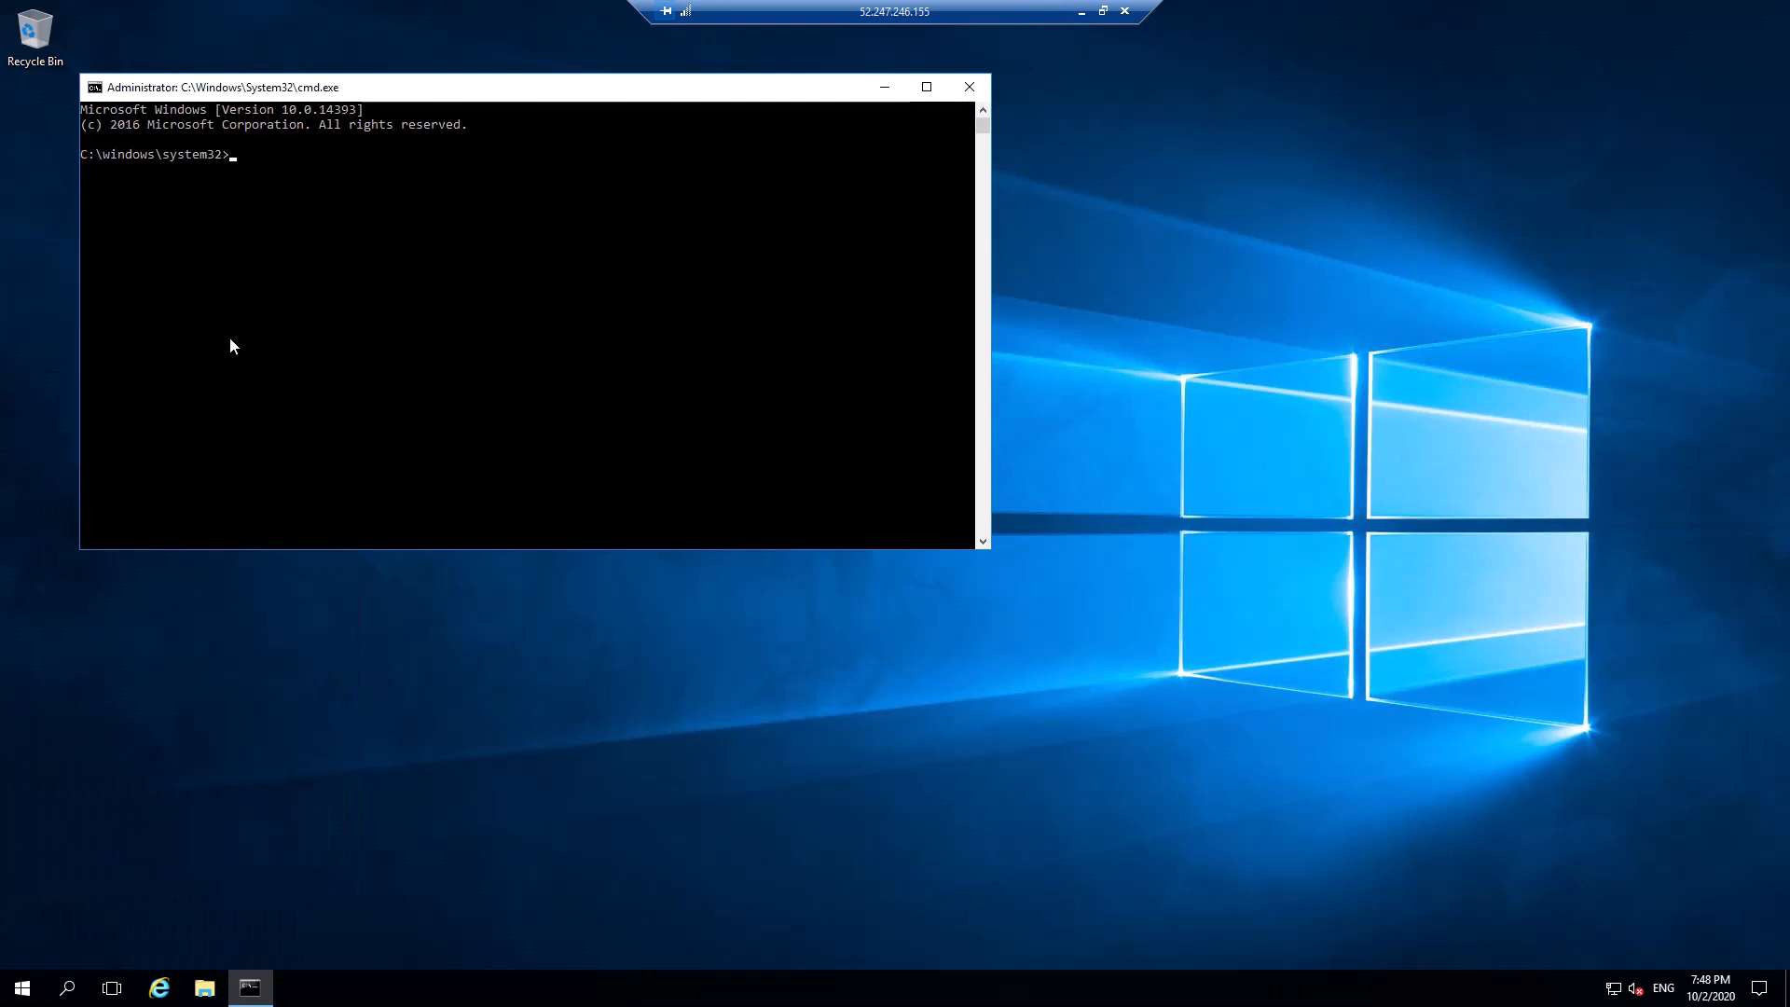
text(ipconfig)
key(Return)
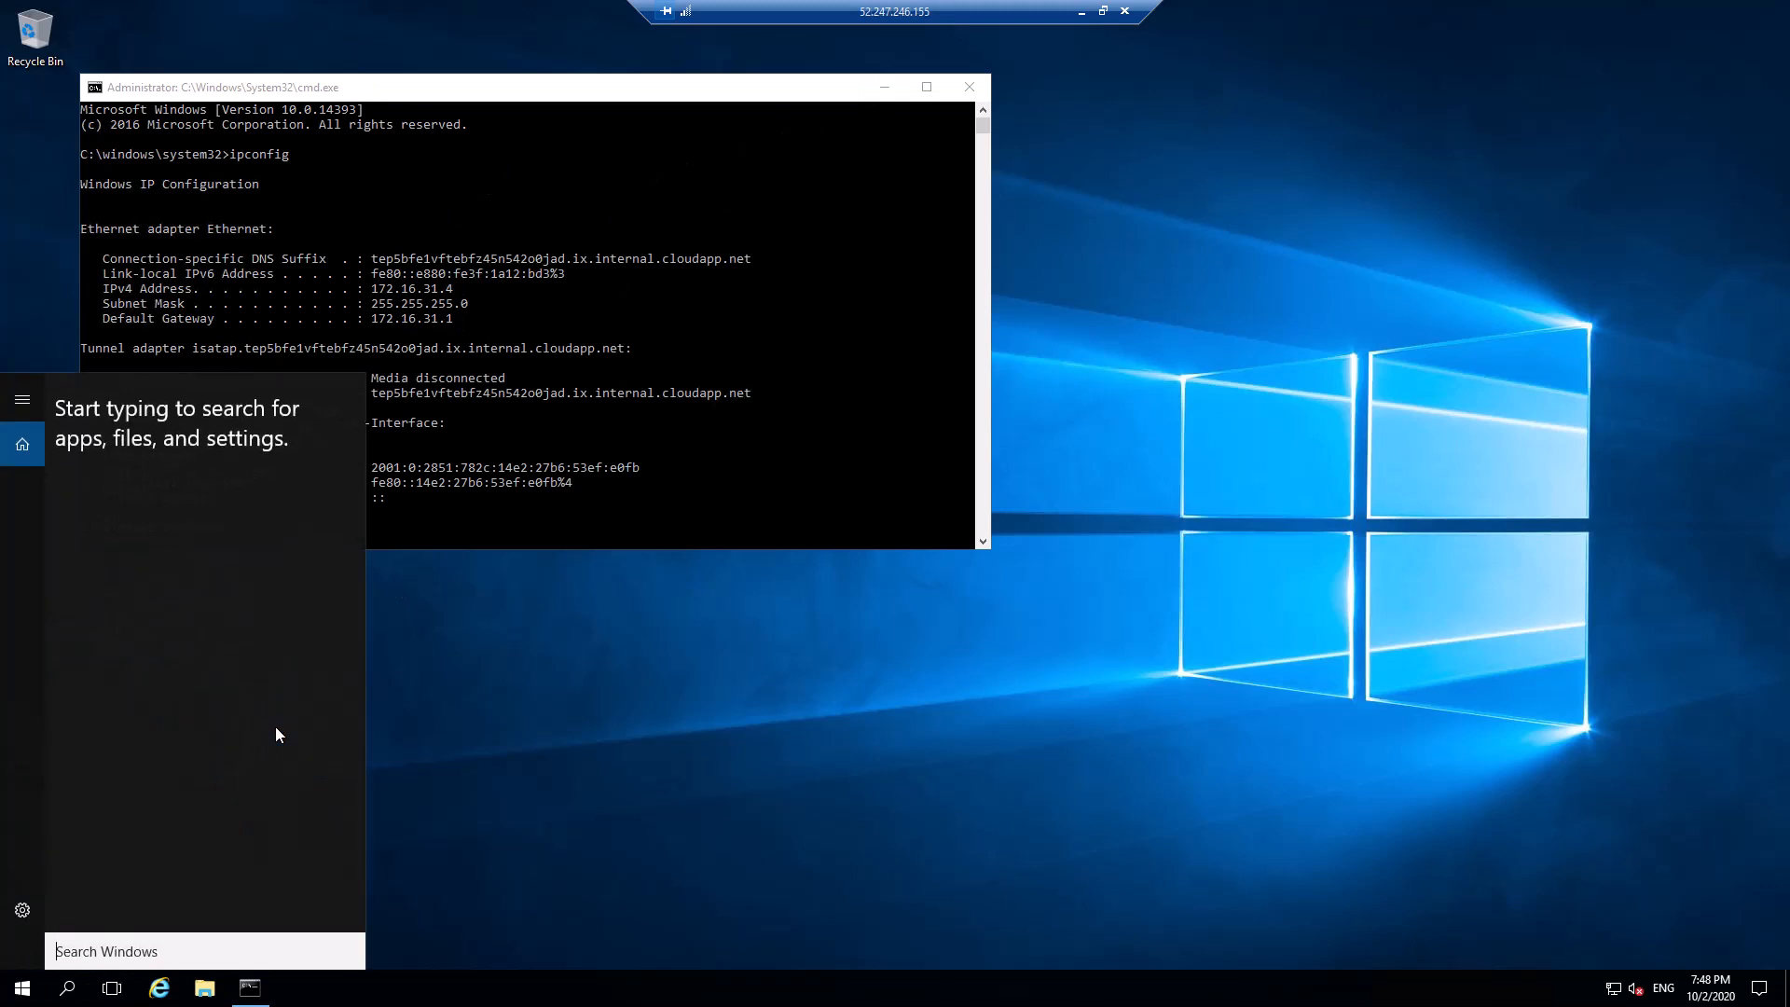
text(power)
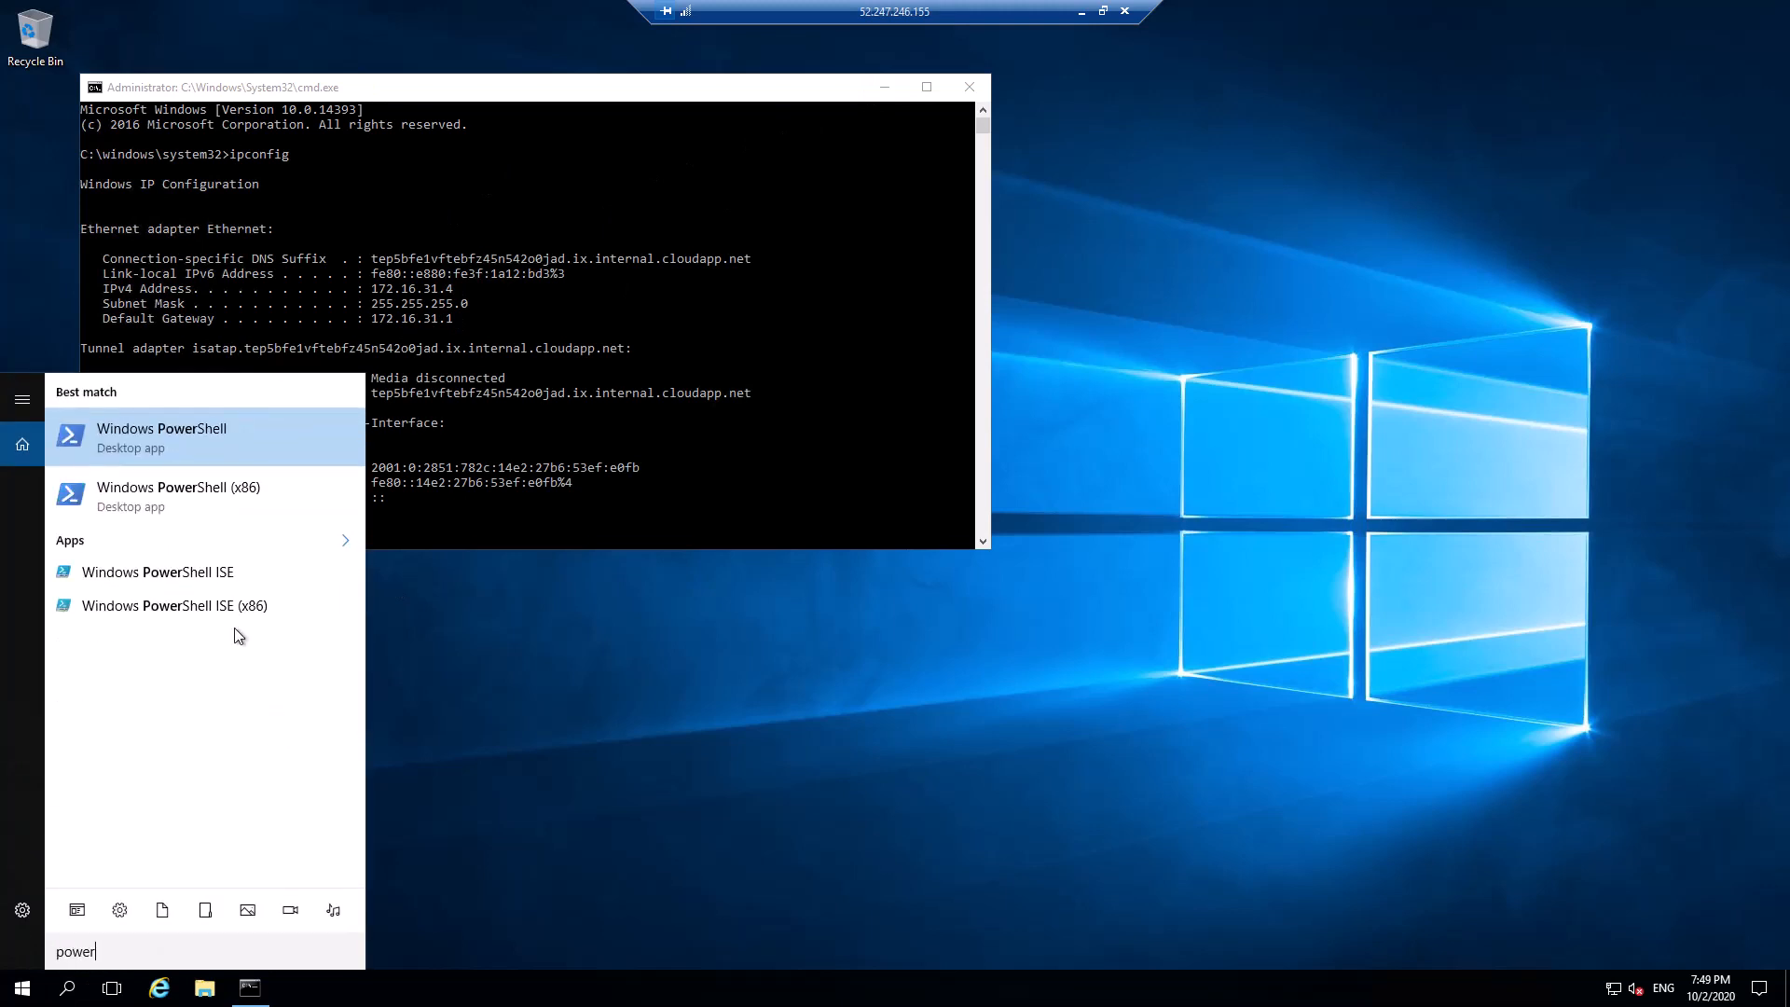
In PowerShell, run New-NetFirewallRule -DisplayName "Allow Ping" -Protocol icmpv4 to allow inbound ping
click(143, 440)
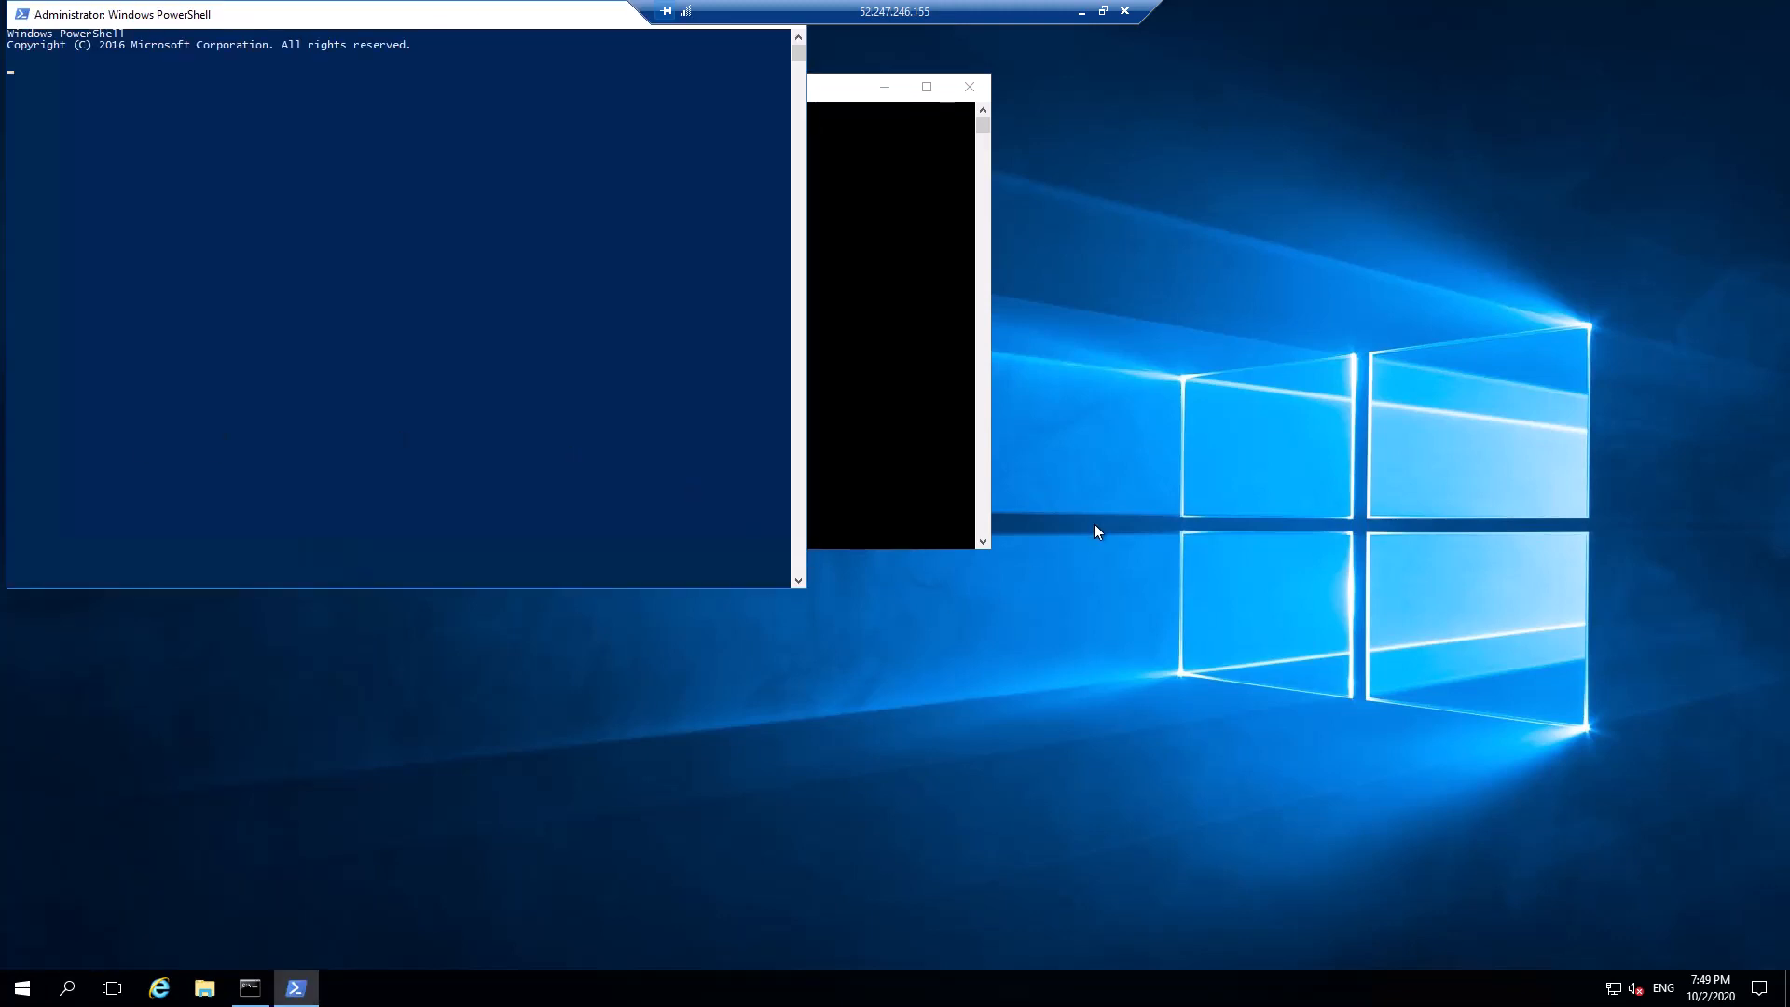
drag(372, 11, 492, 239)
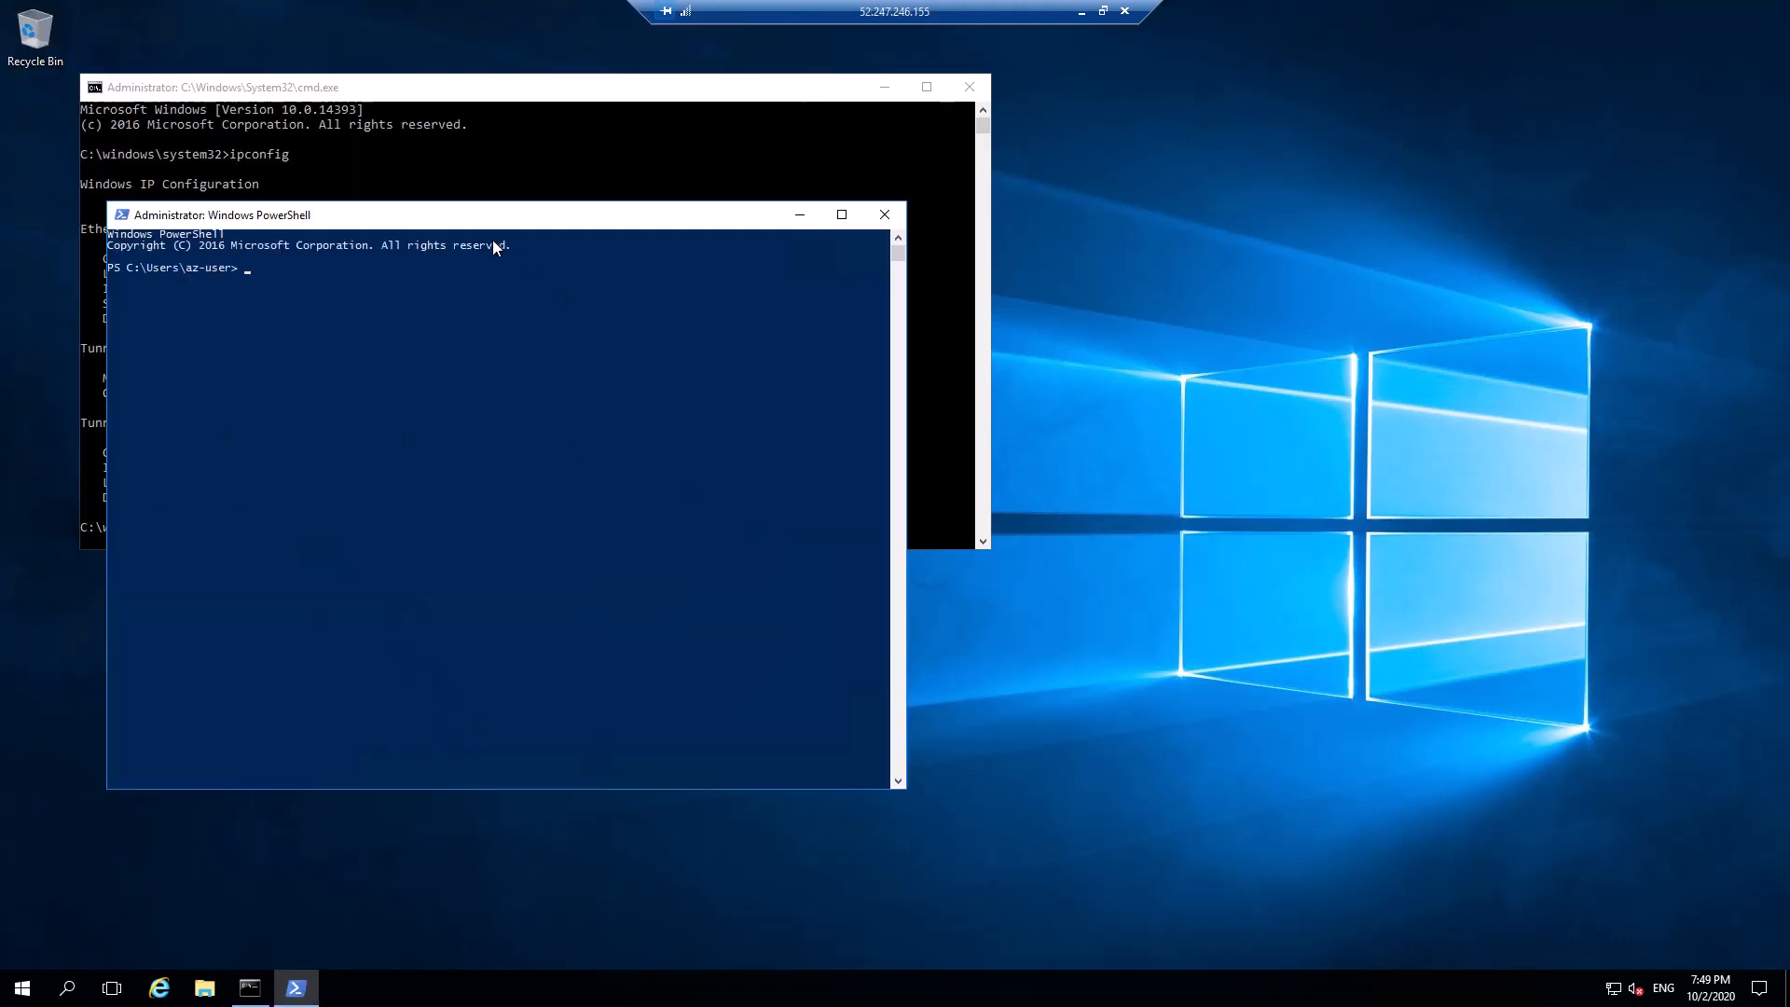
text(new)
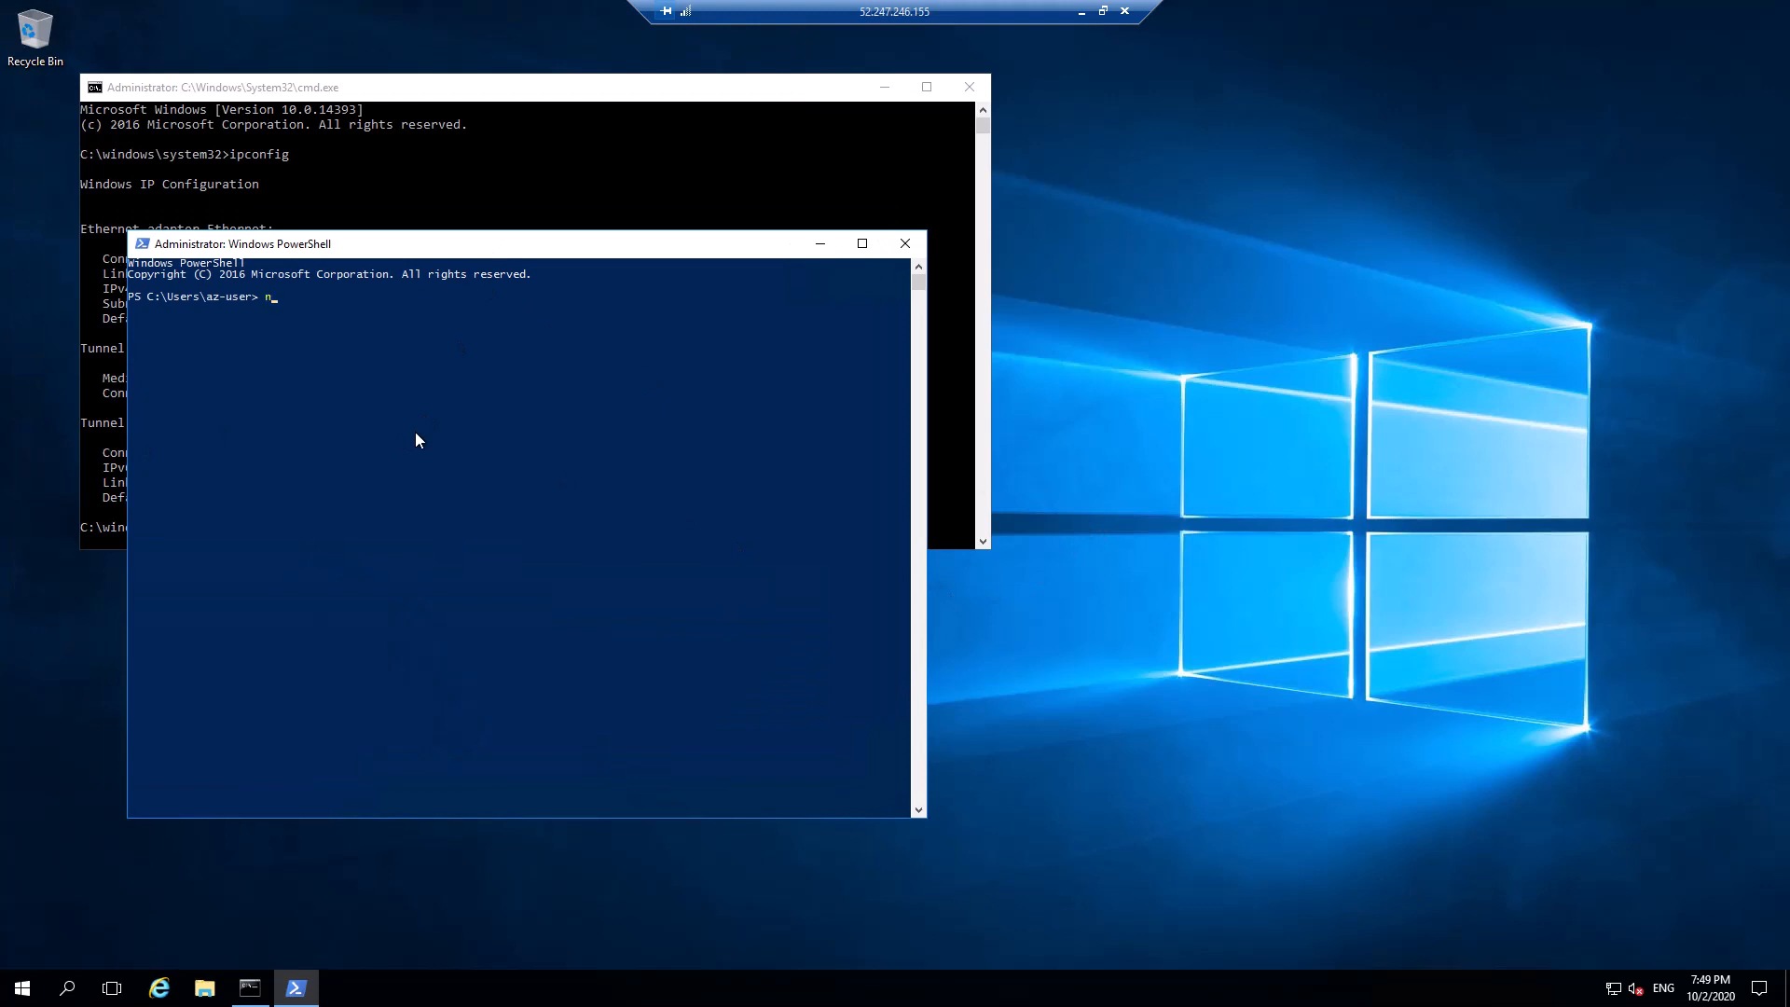
text(-netf)
key(Tab)
text(-dis)
key(Tab)
text("Allow Ping" -Protocol)
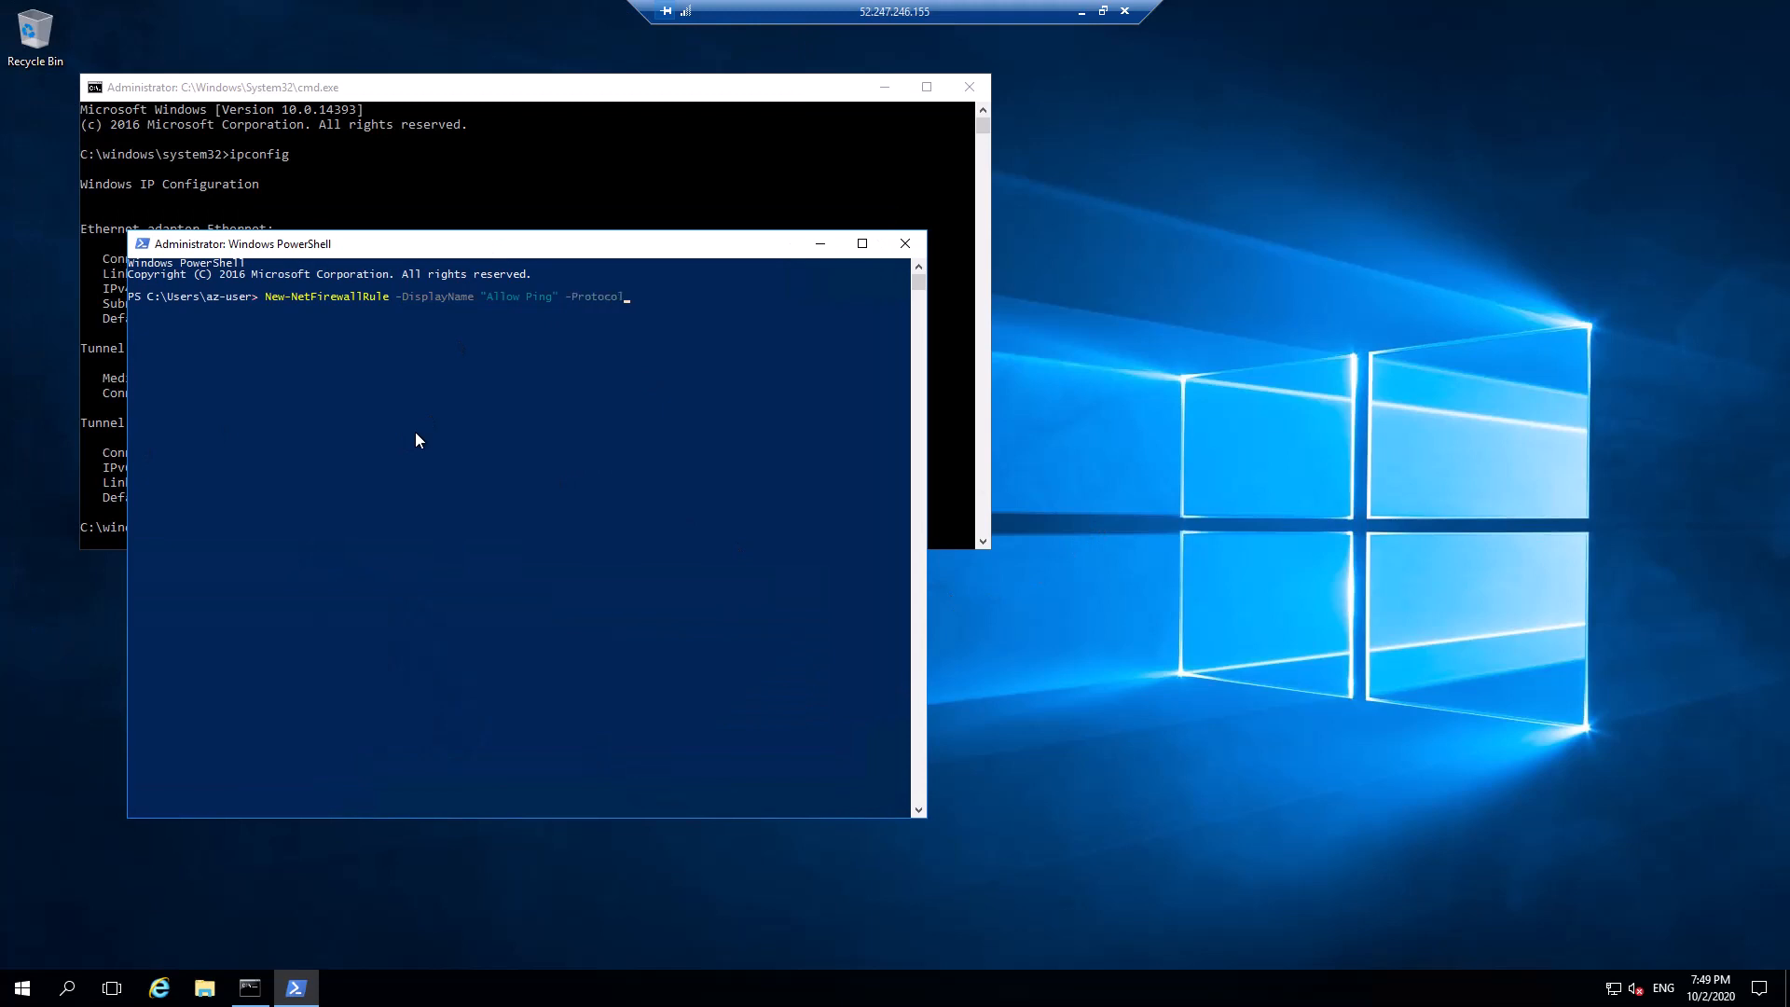
text( icmpv4)
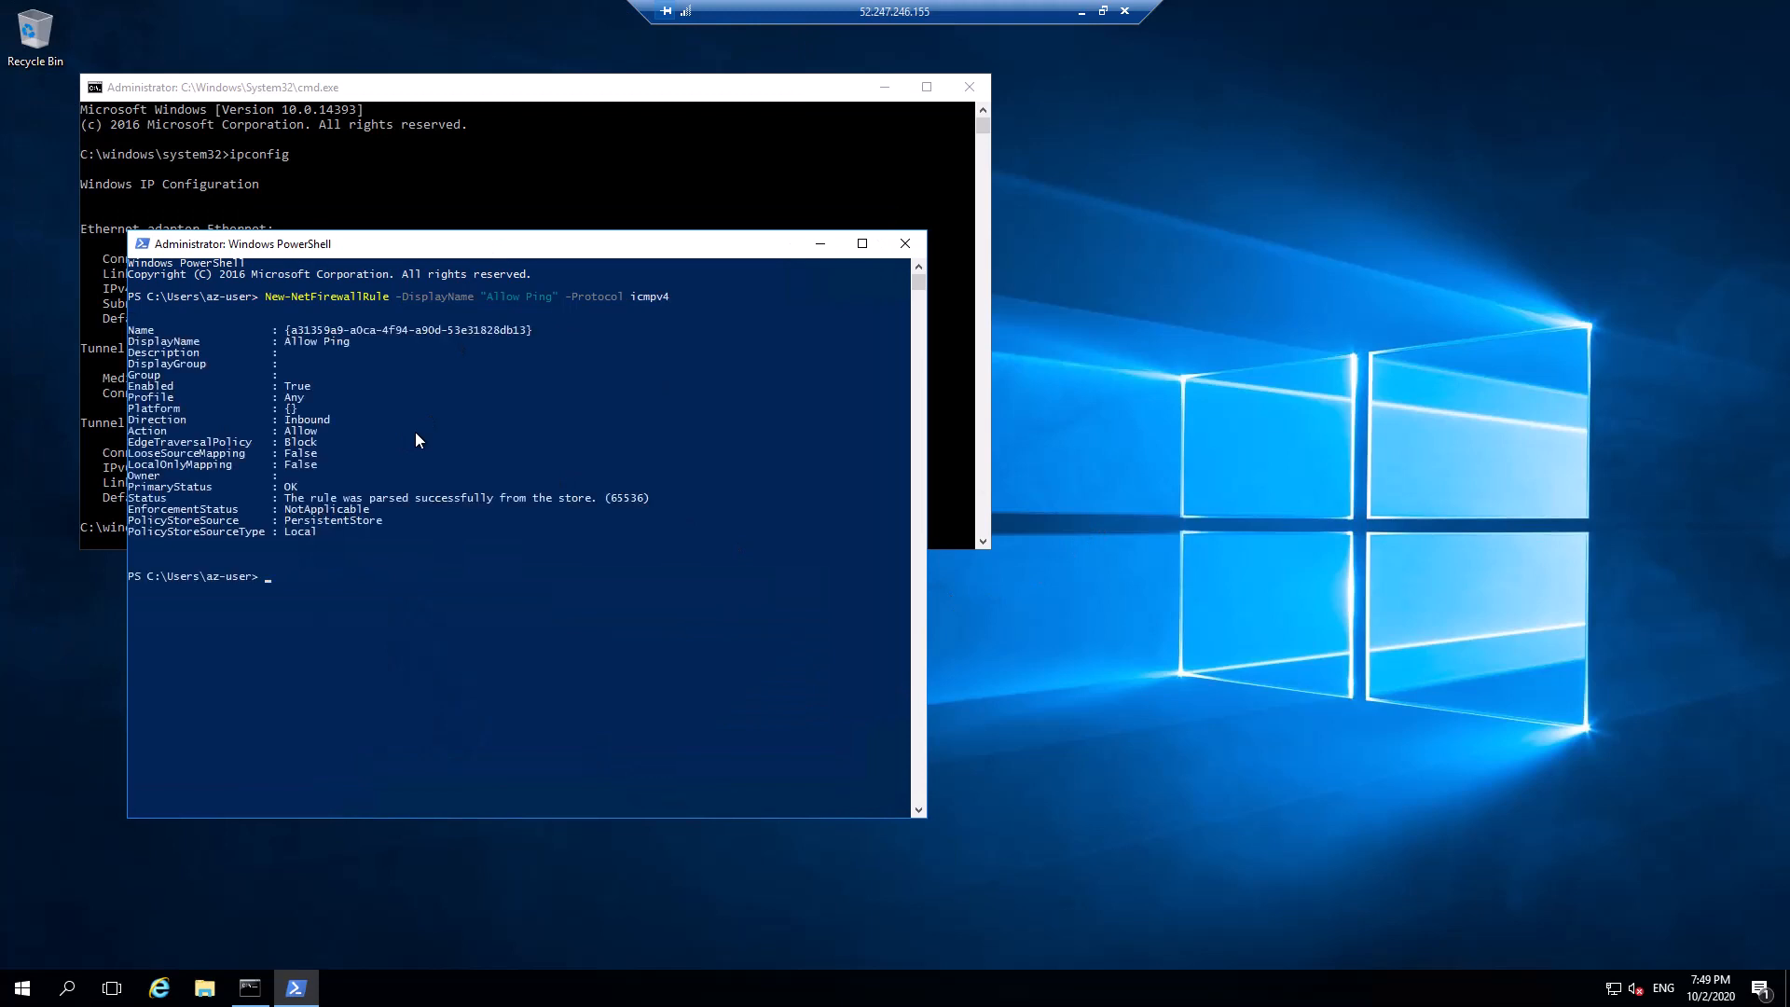
Ping 10.0.1.4 from the command prompt, get 4 of 4 replies, then minimize it
click(819, 245)
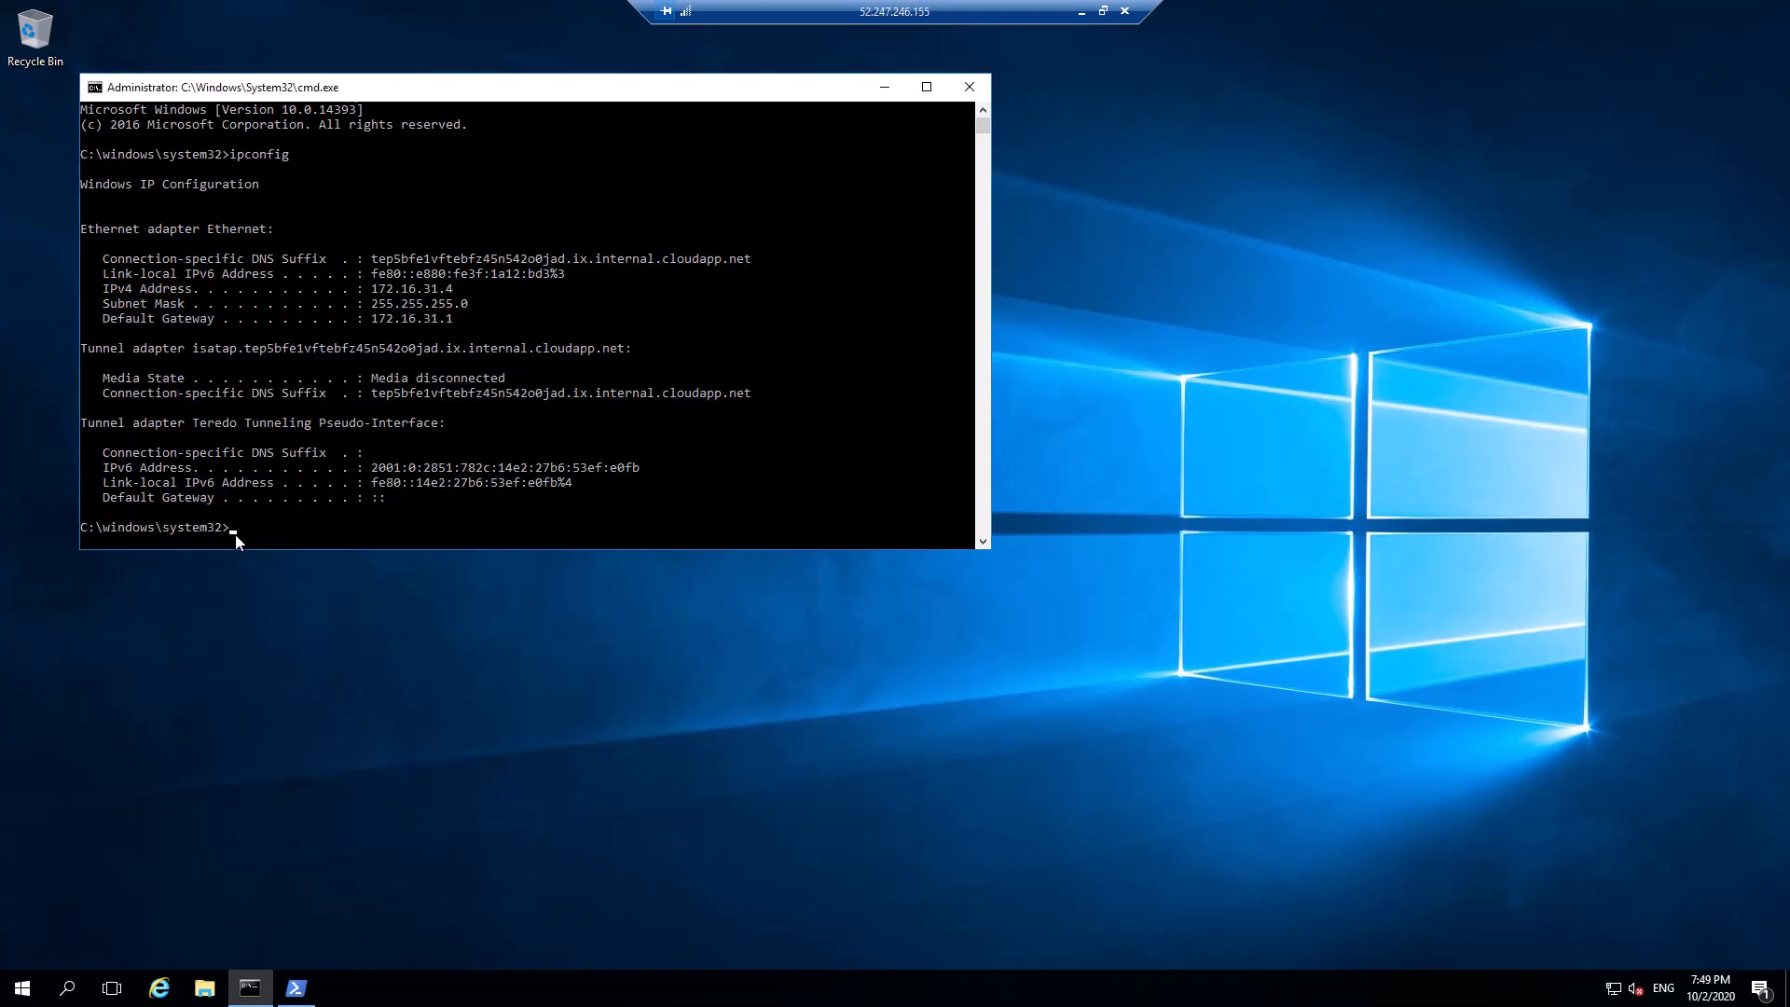
click(235, 541)
key(Escape)
text(ping 10.0.1.4)
key(Return)
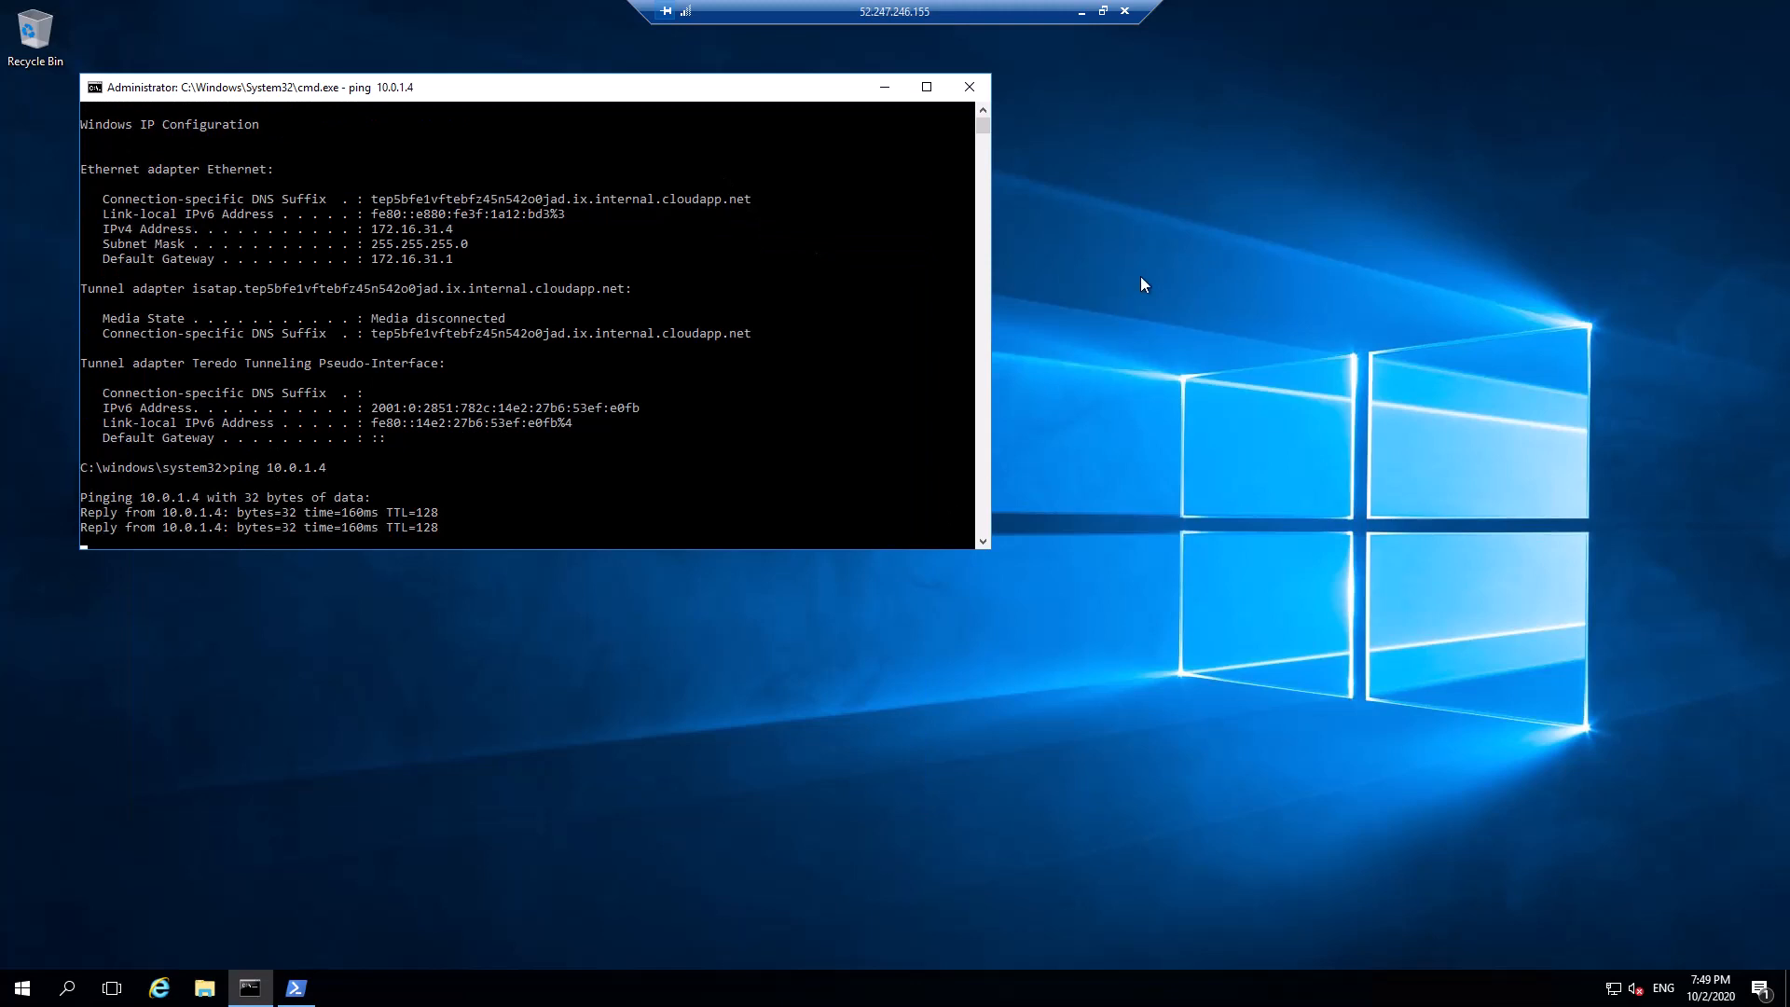
click(885, 88)
Resize the remote session into a wider, taller window exposing VM1's command prompt
click(1080, 15)
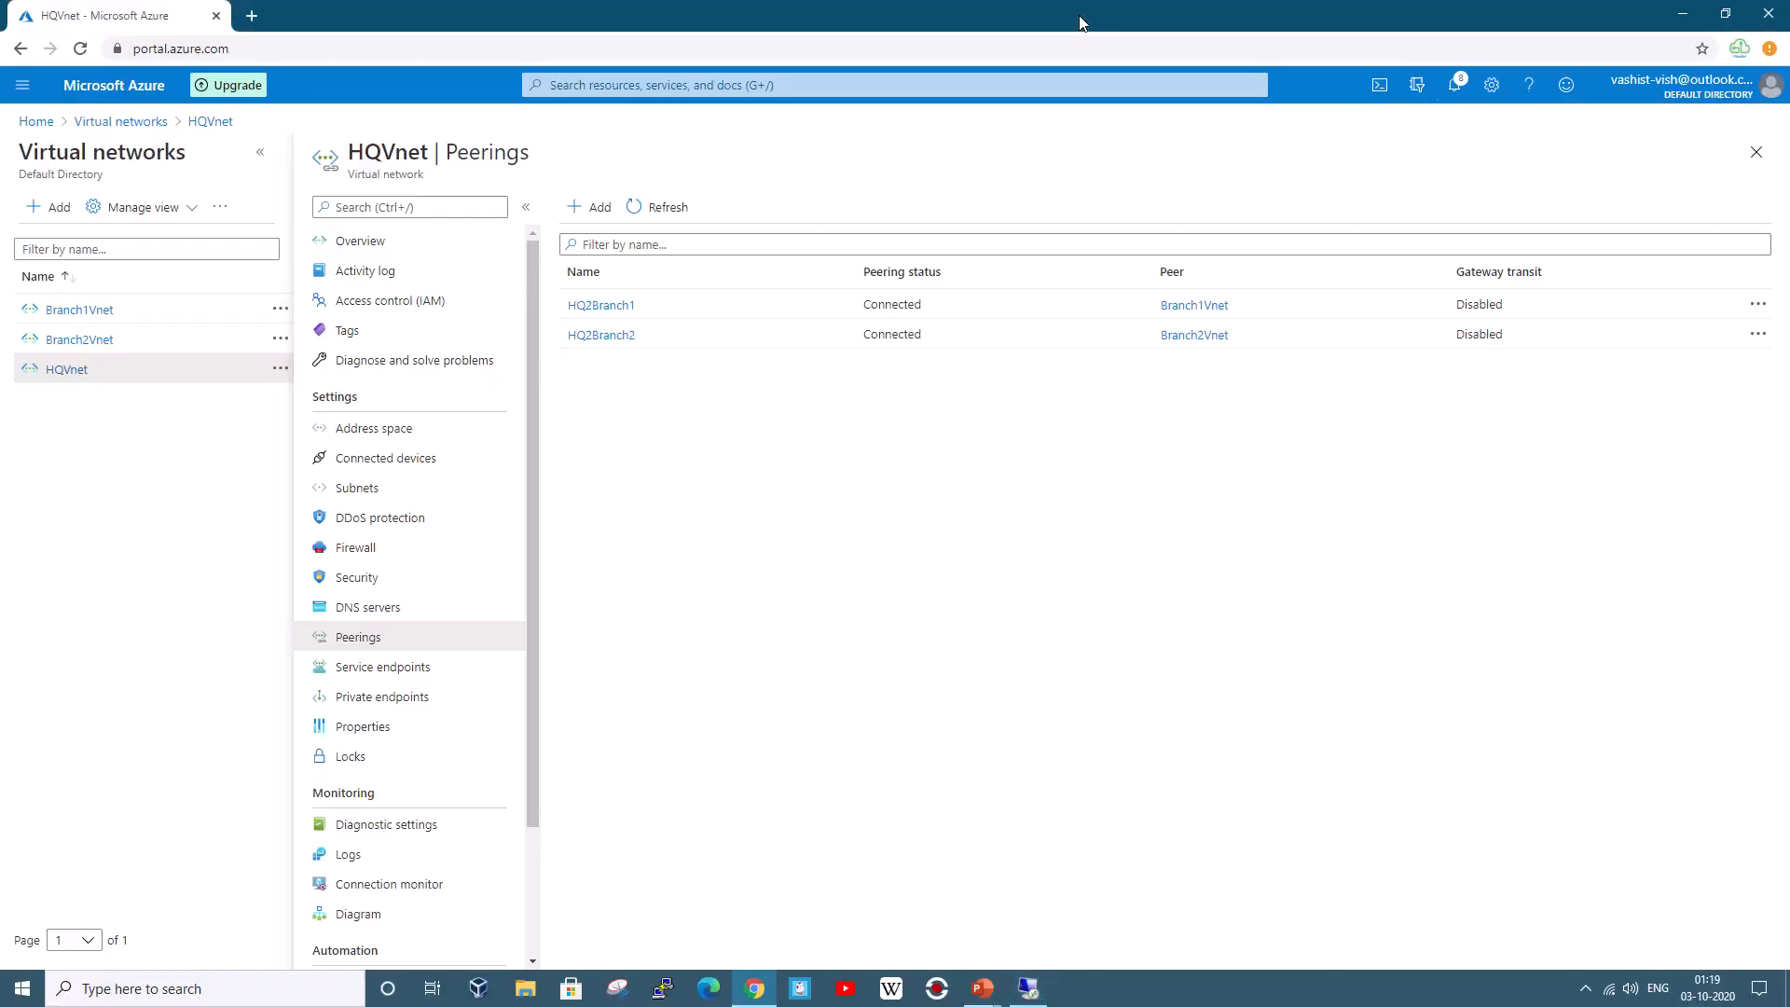
click(1030, 988)
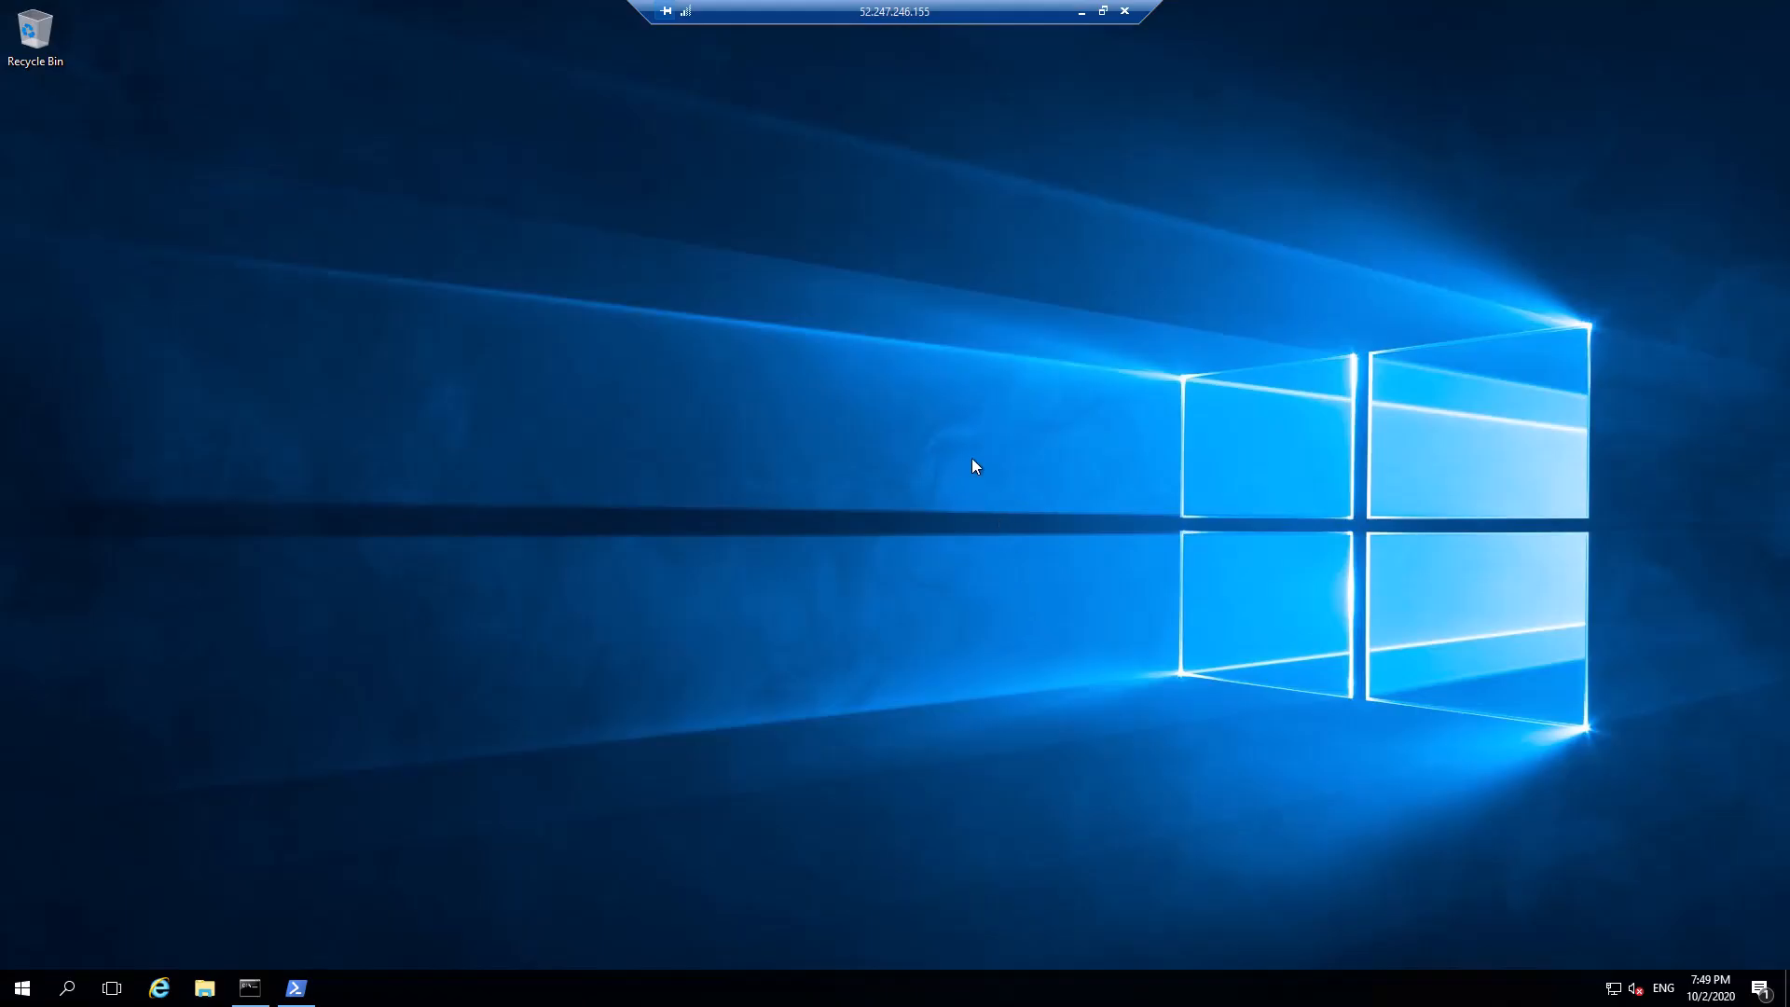
click(1102, 11)
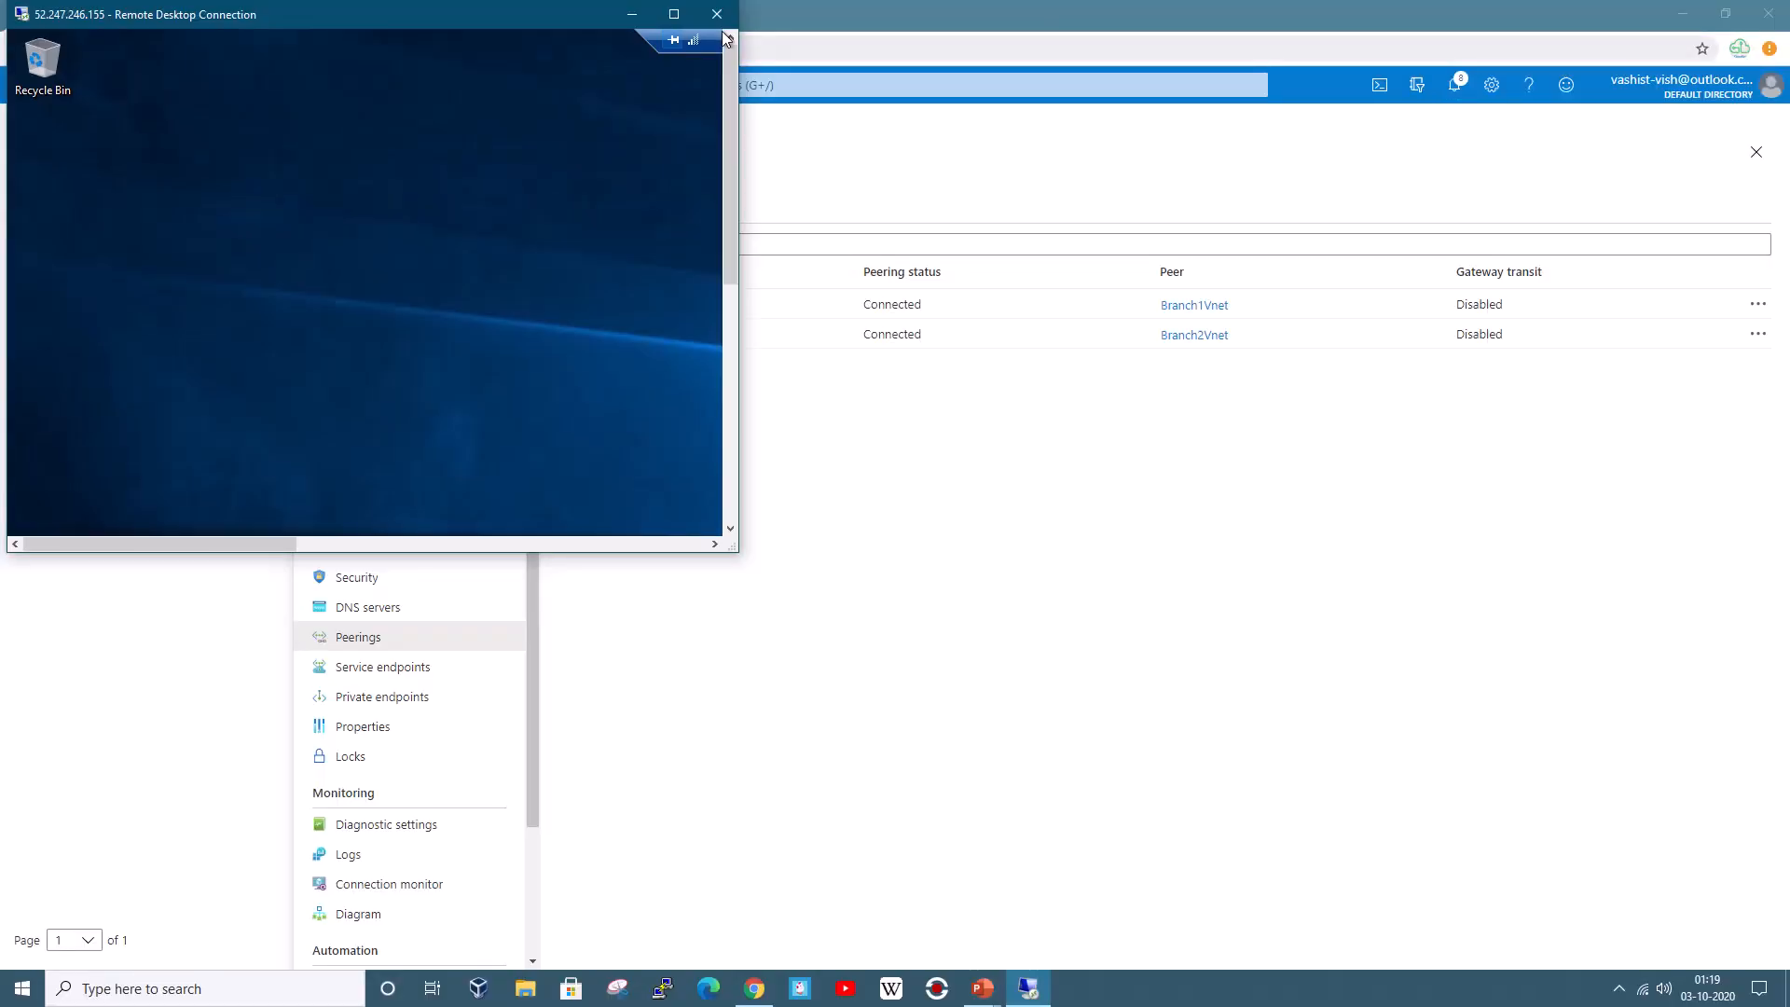
drag(739, 52, 1492, 56)
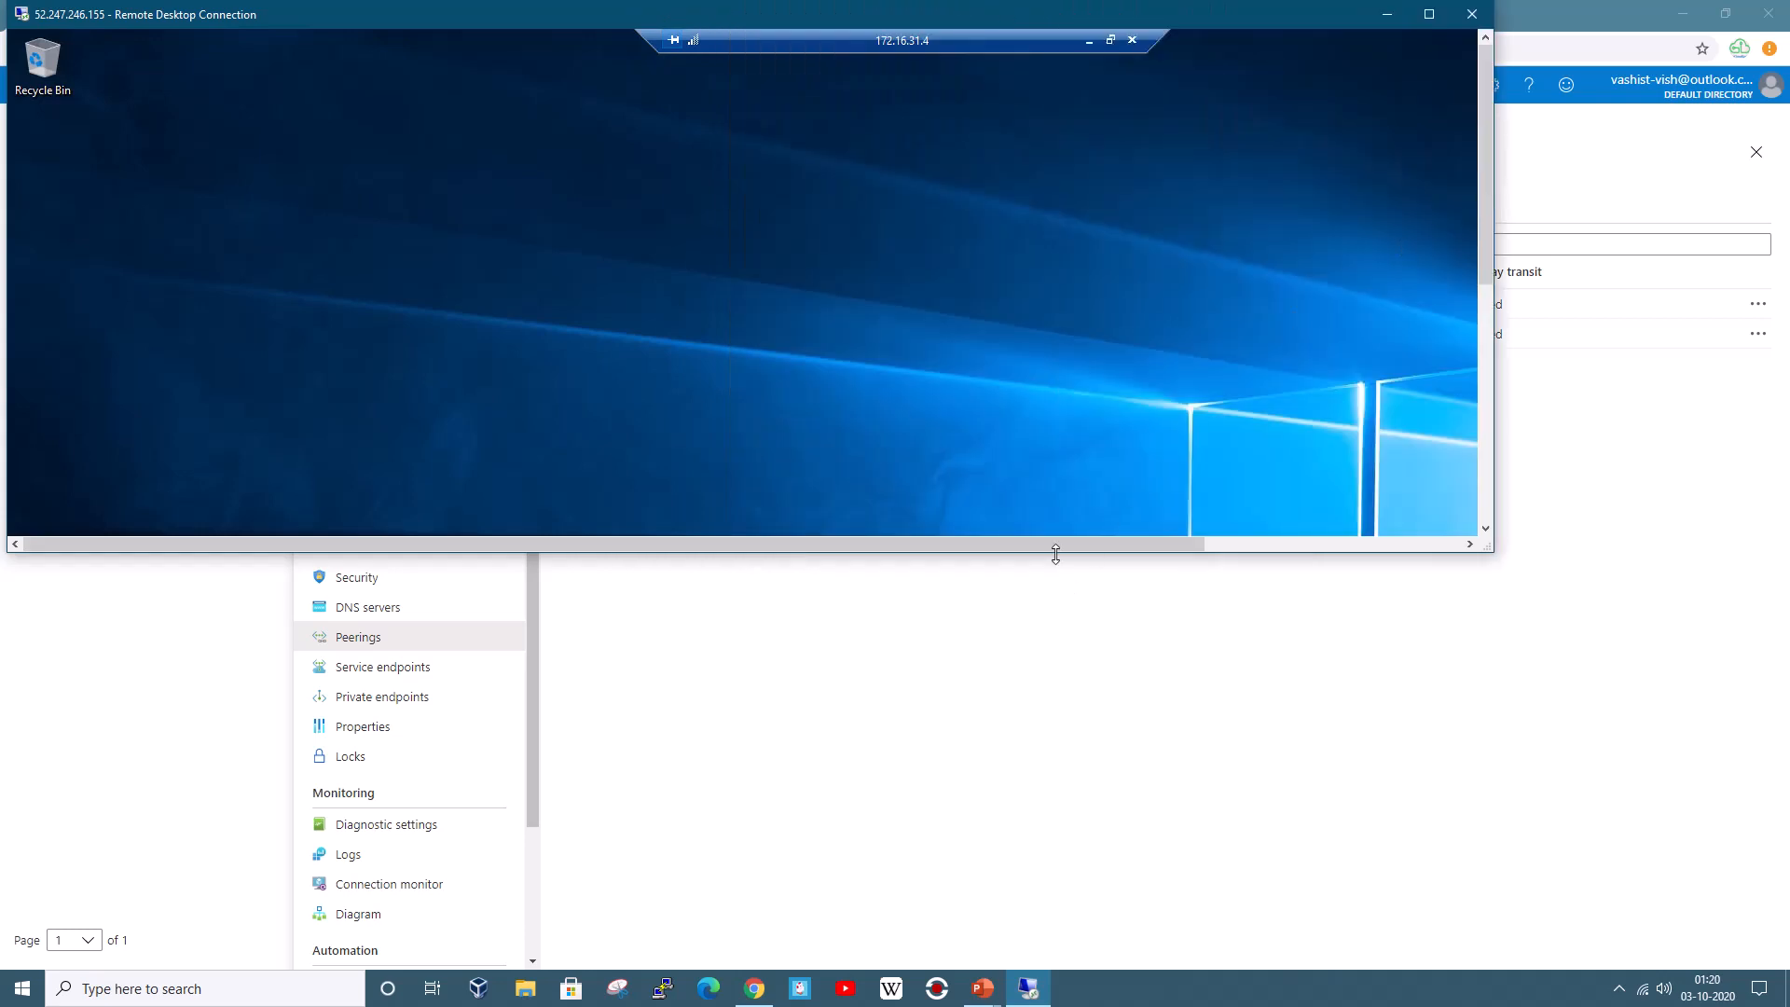
click(1087, 41)
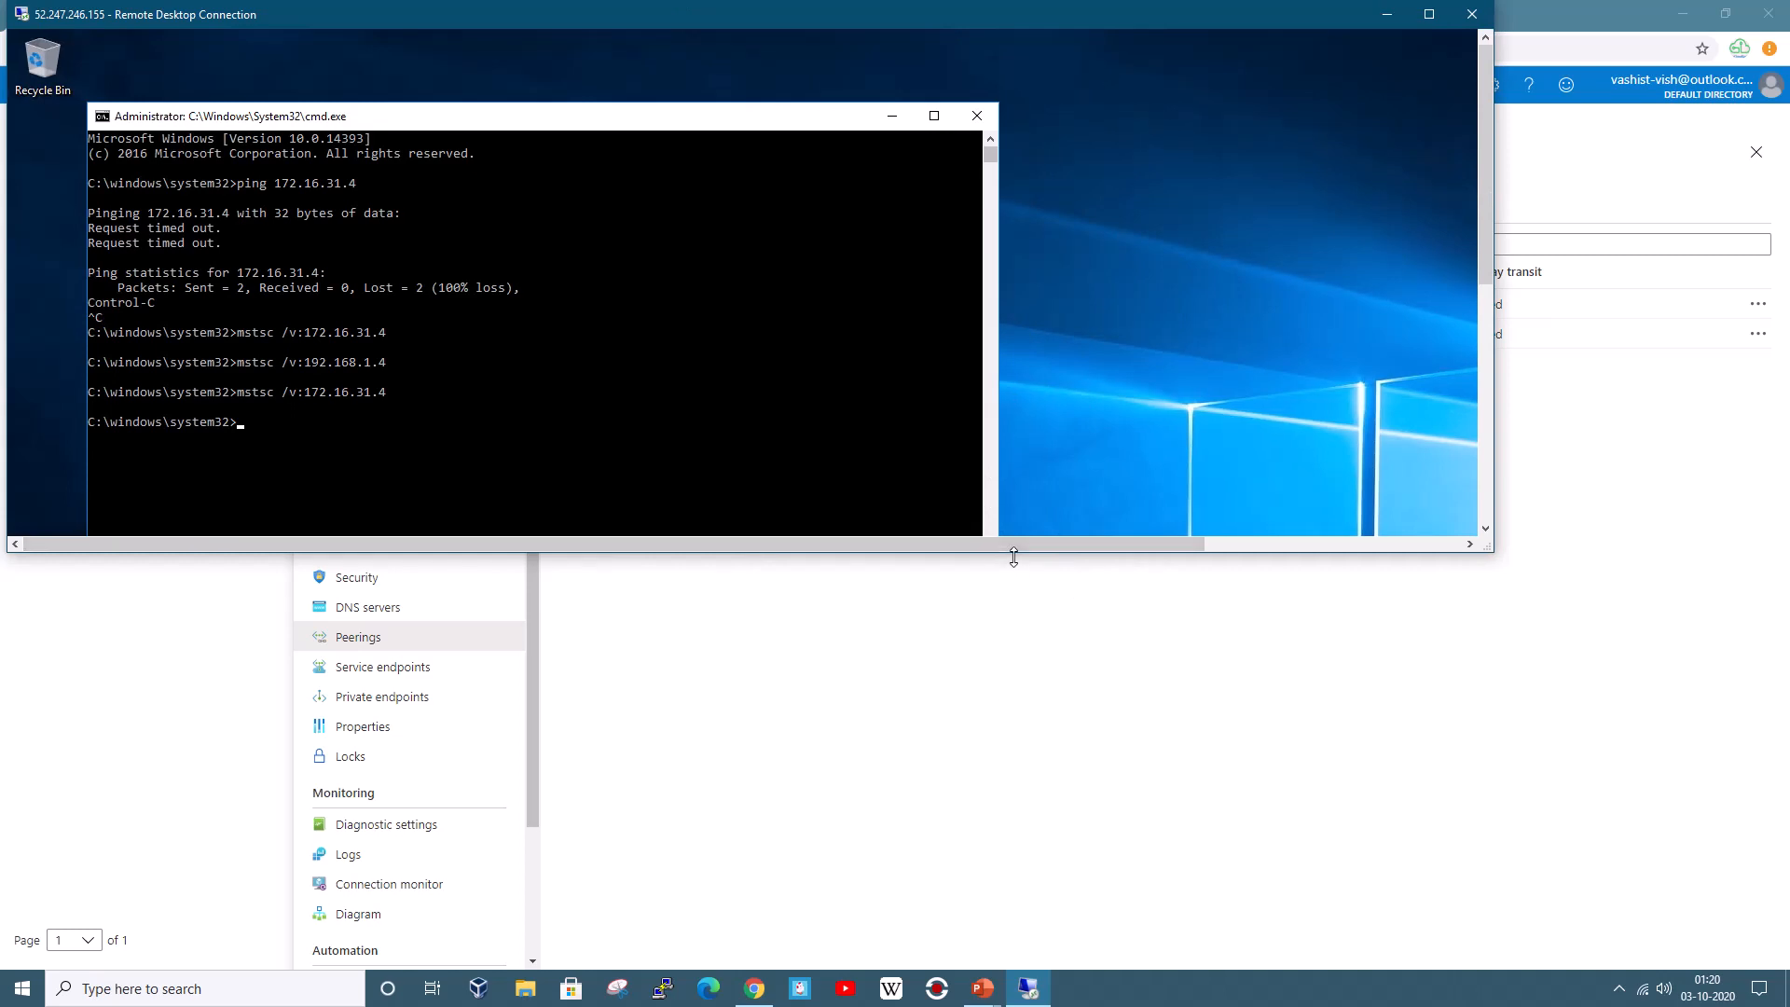
drag(1014, 556, 1013, 829)
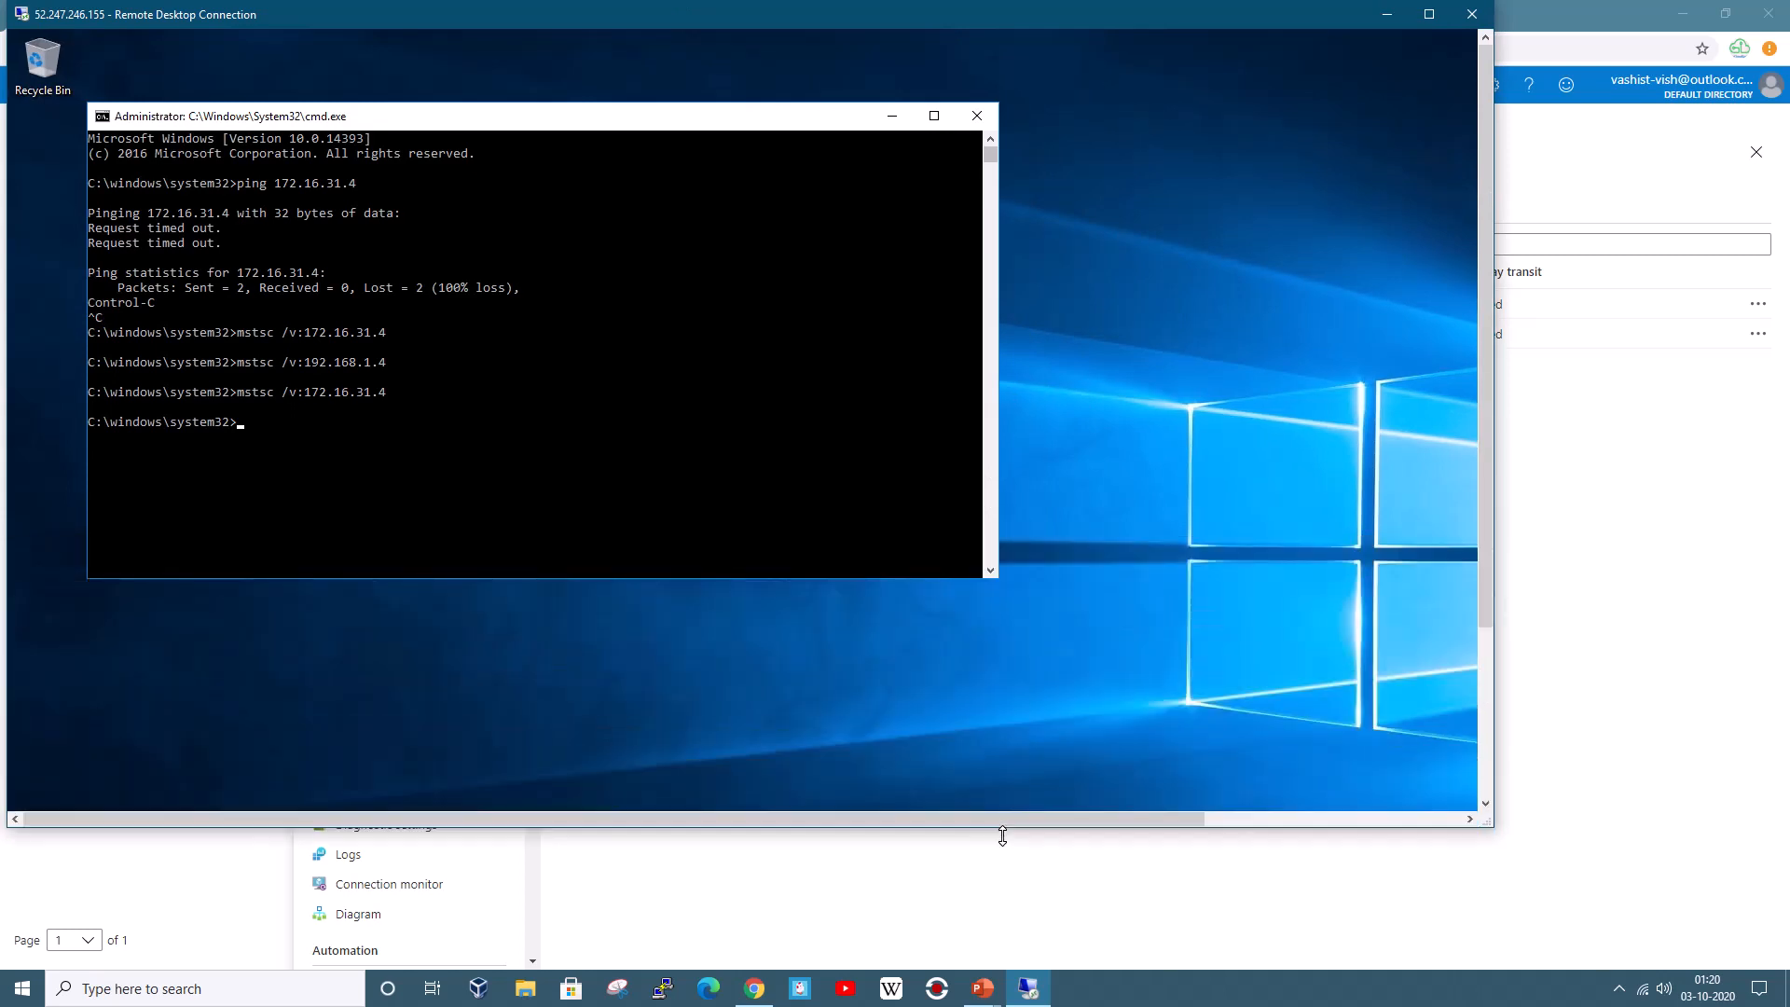
Rerun mstsc /v:192.168.1.4 from command history to connect to VM3
click(720, 539)
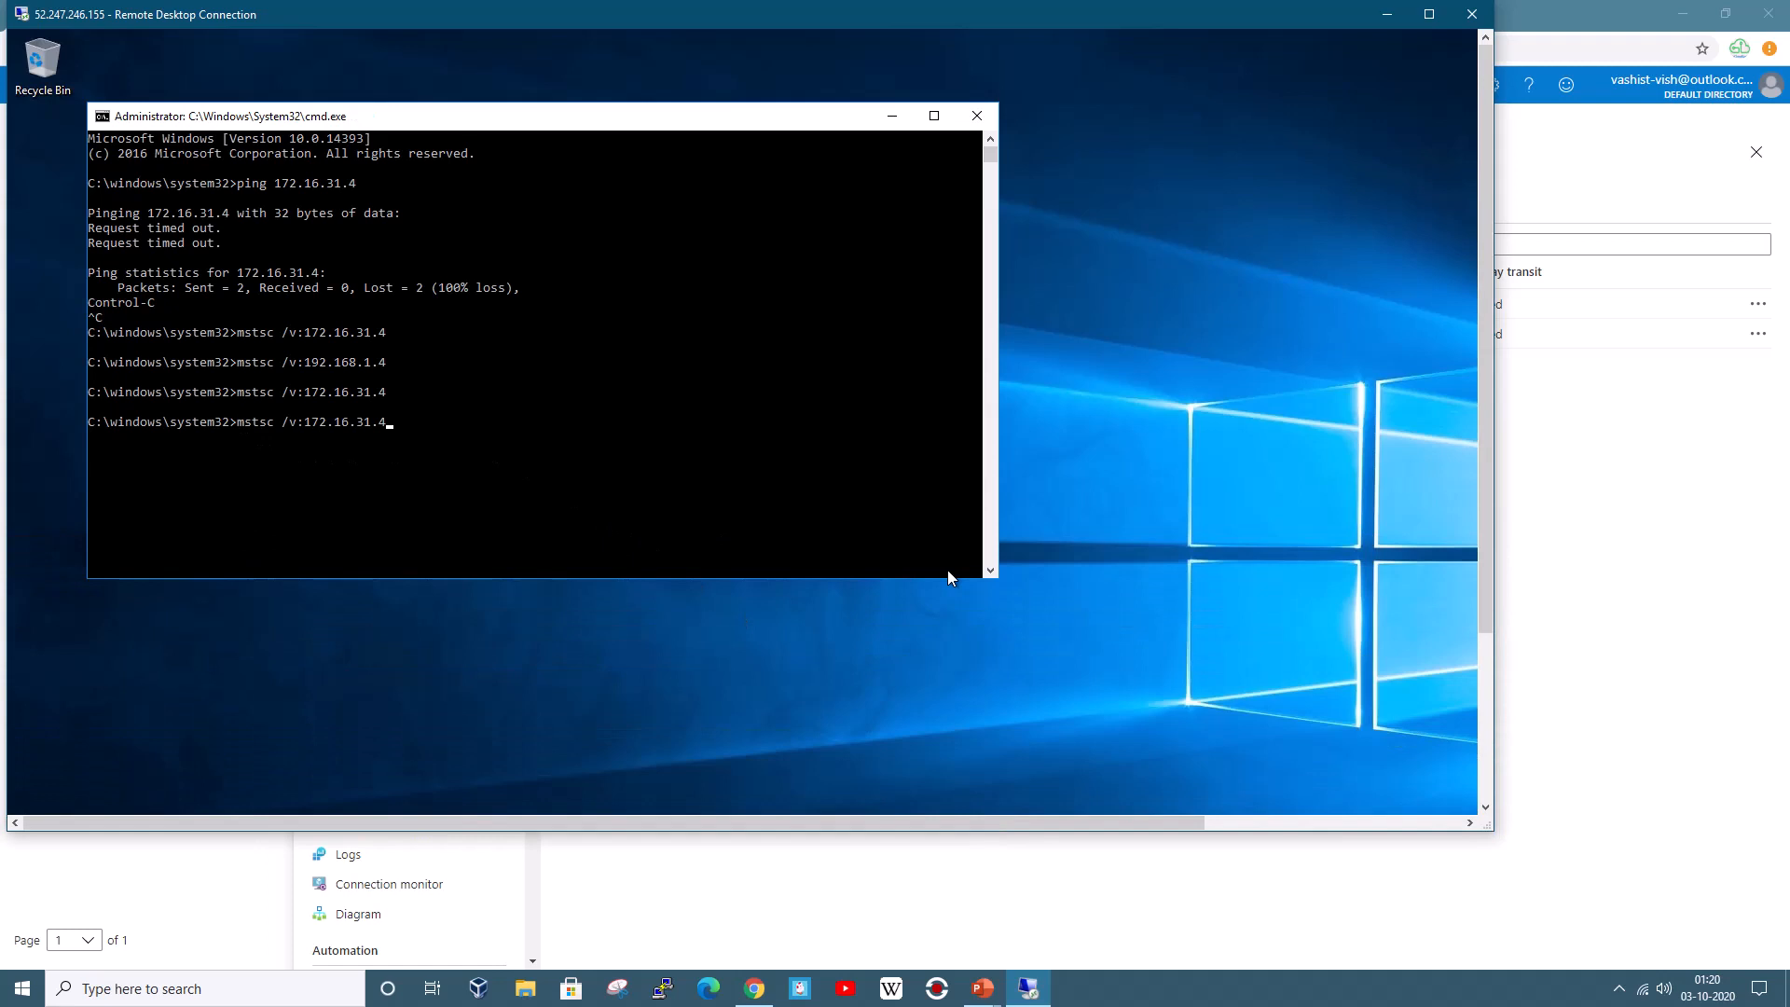
key(Up)
click(466, 449)
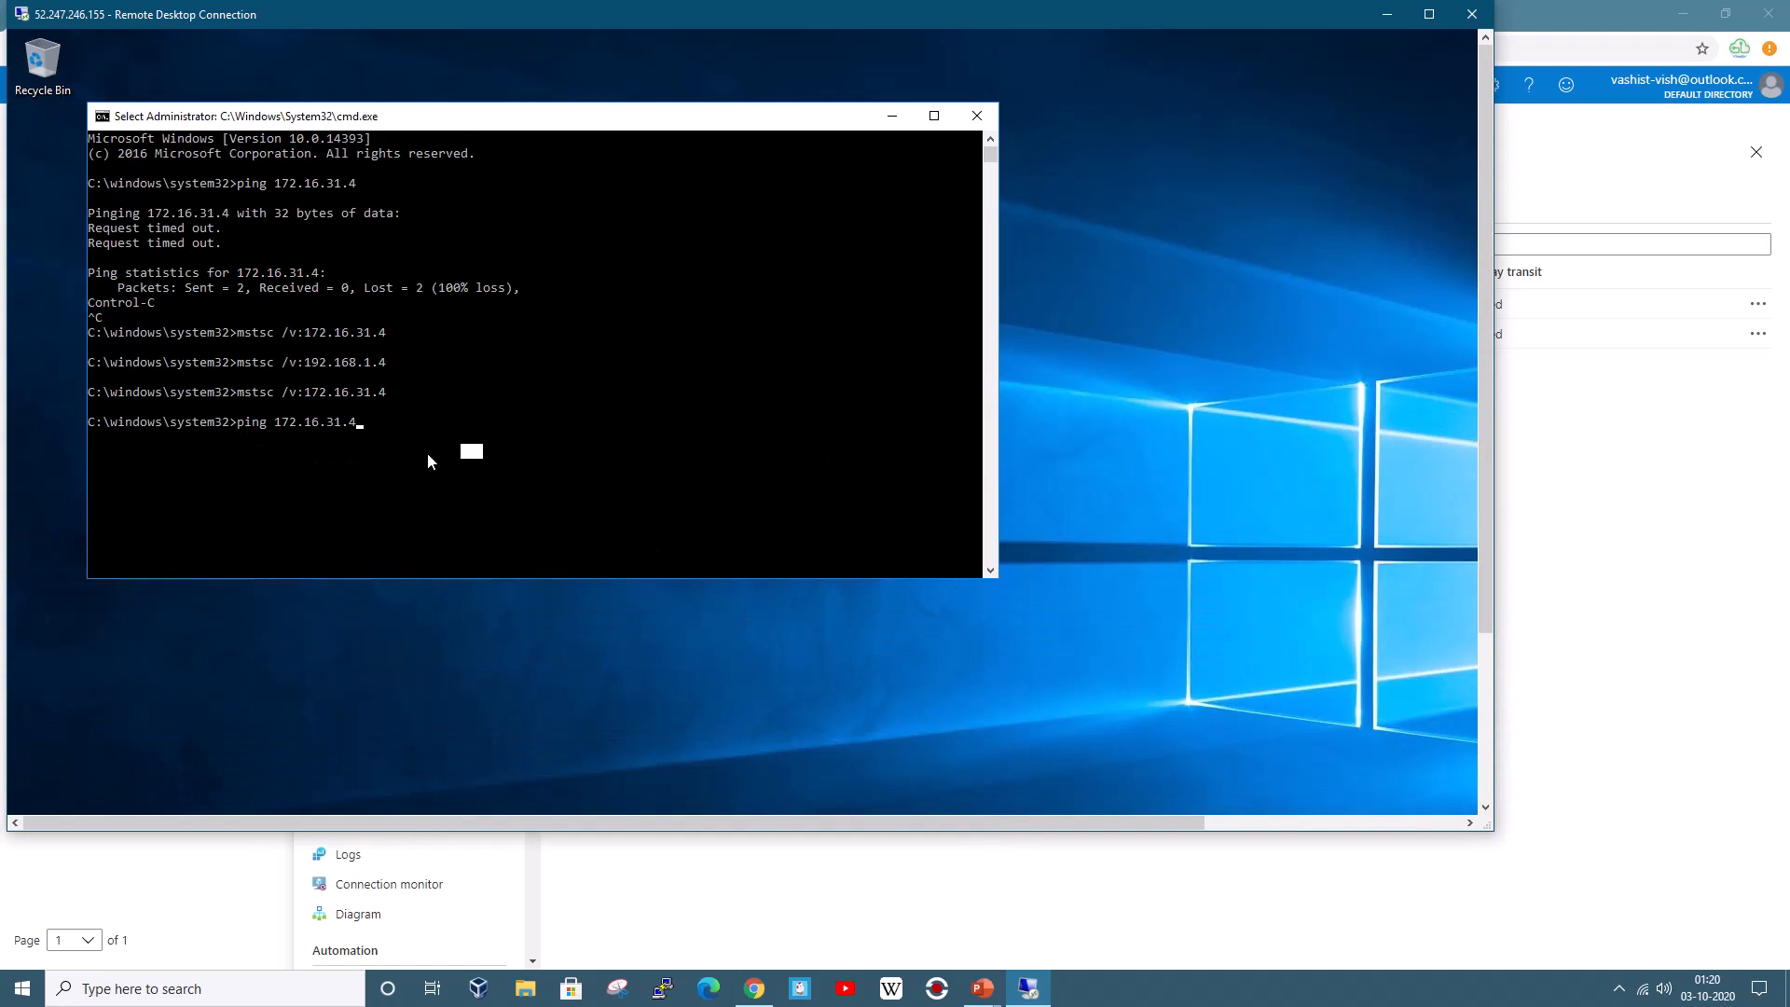
click(354, 423)
key(Escape)
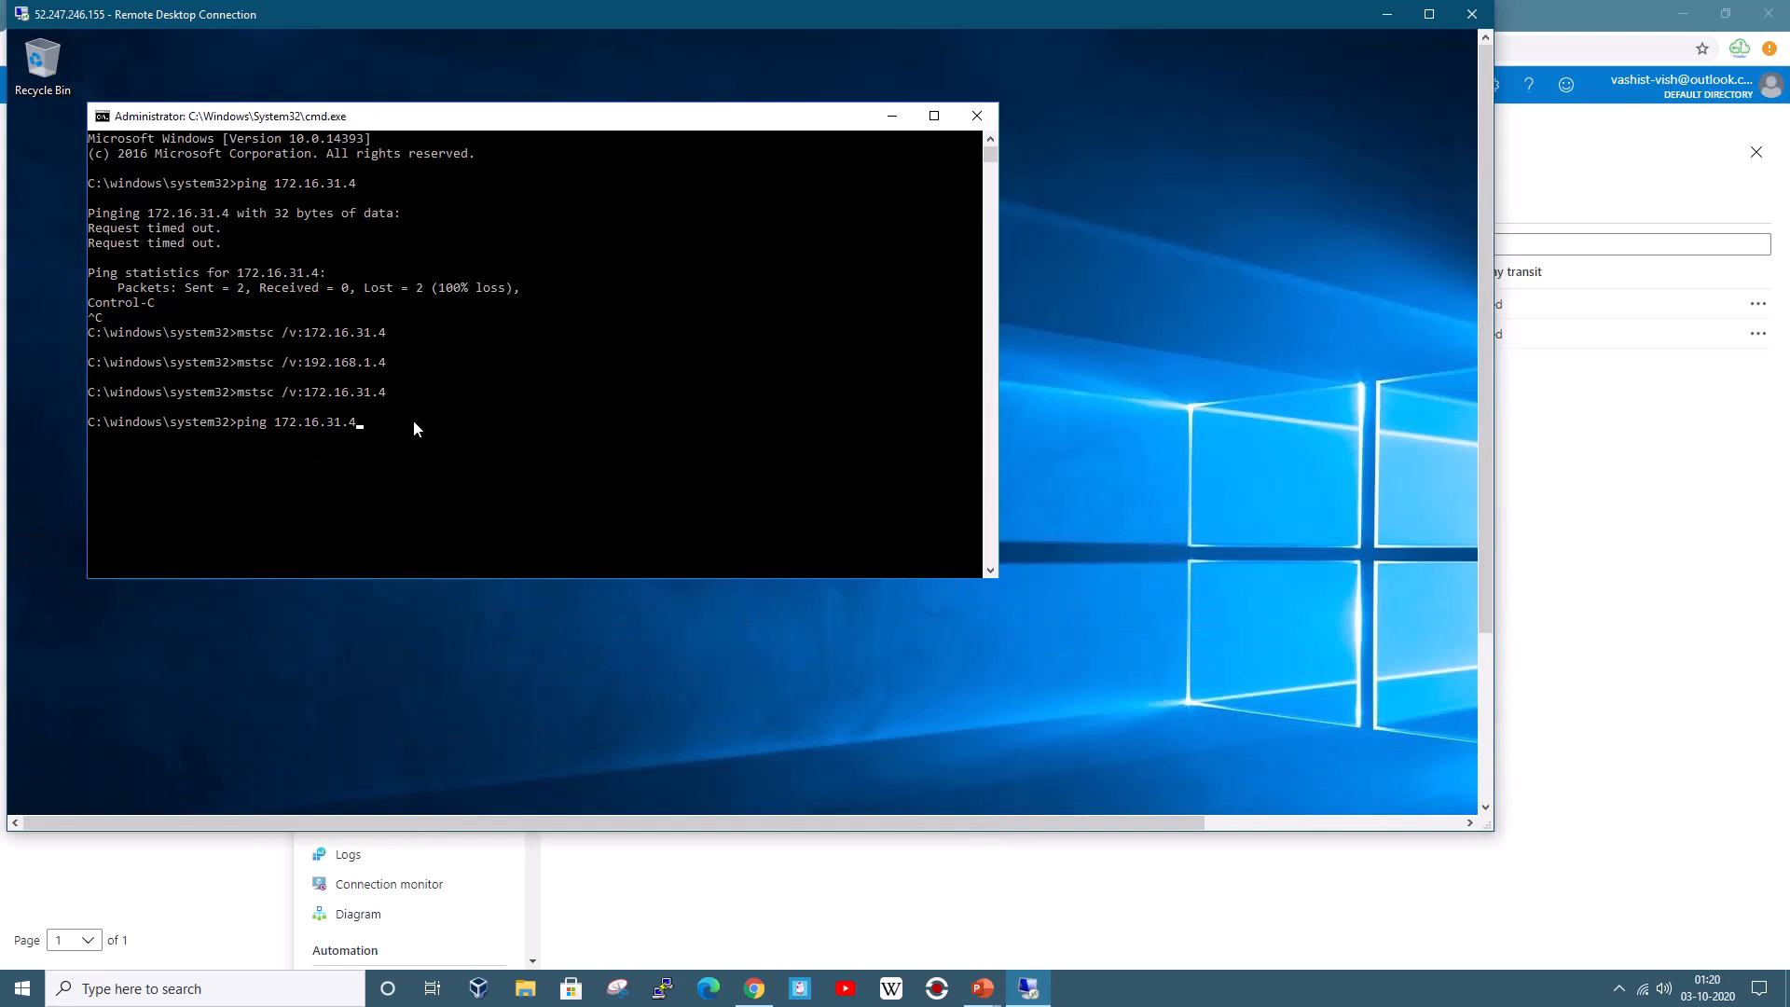
key(Down)
key(Return)
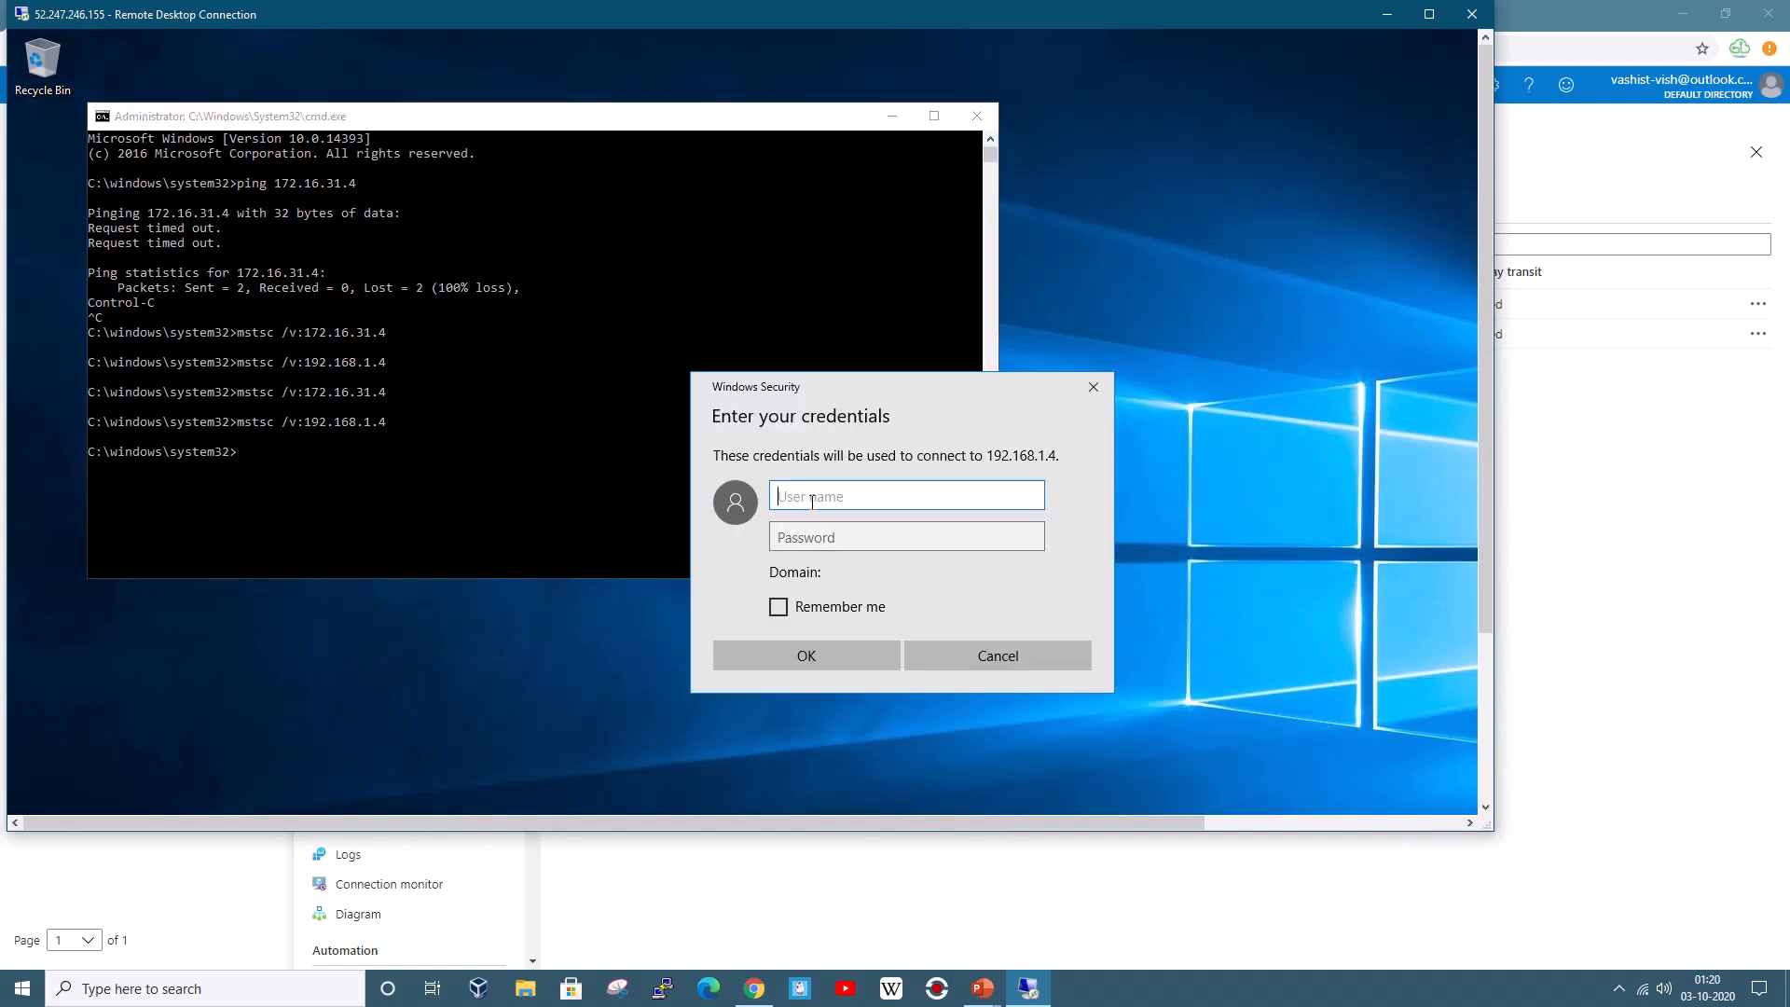
Enter the VM account username and password, then permanently accept VM3's certificate
text(.\az-user)
key(Tab)
text(•••••••••)
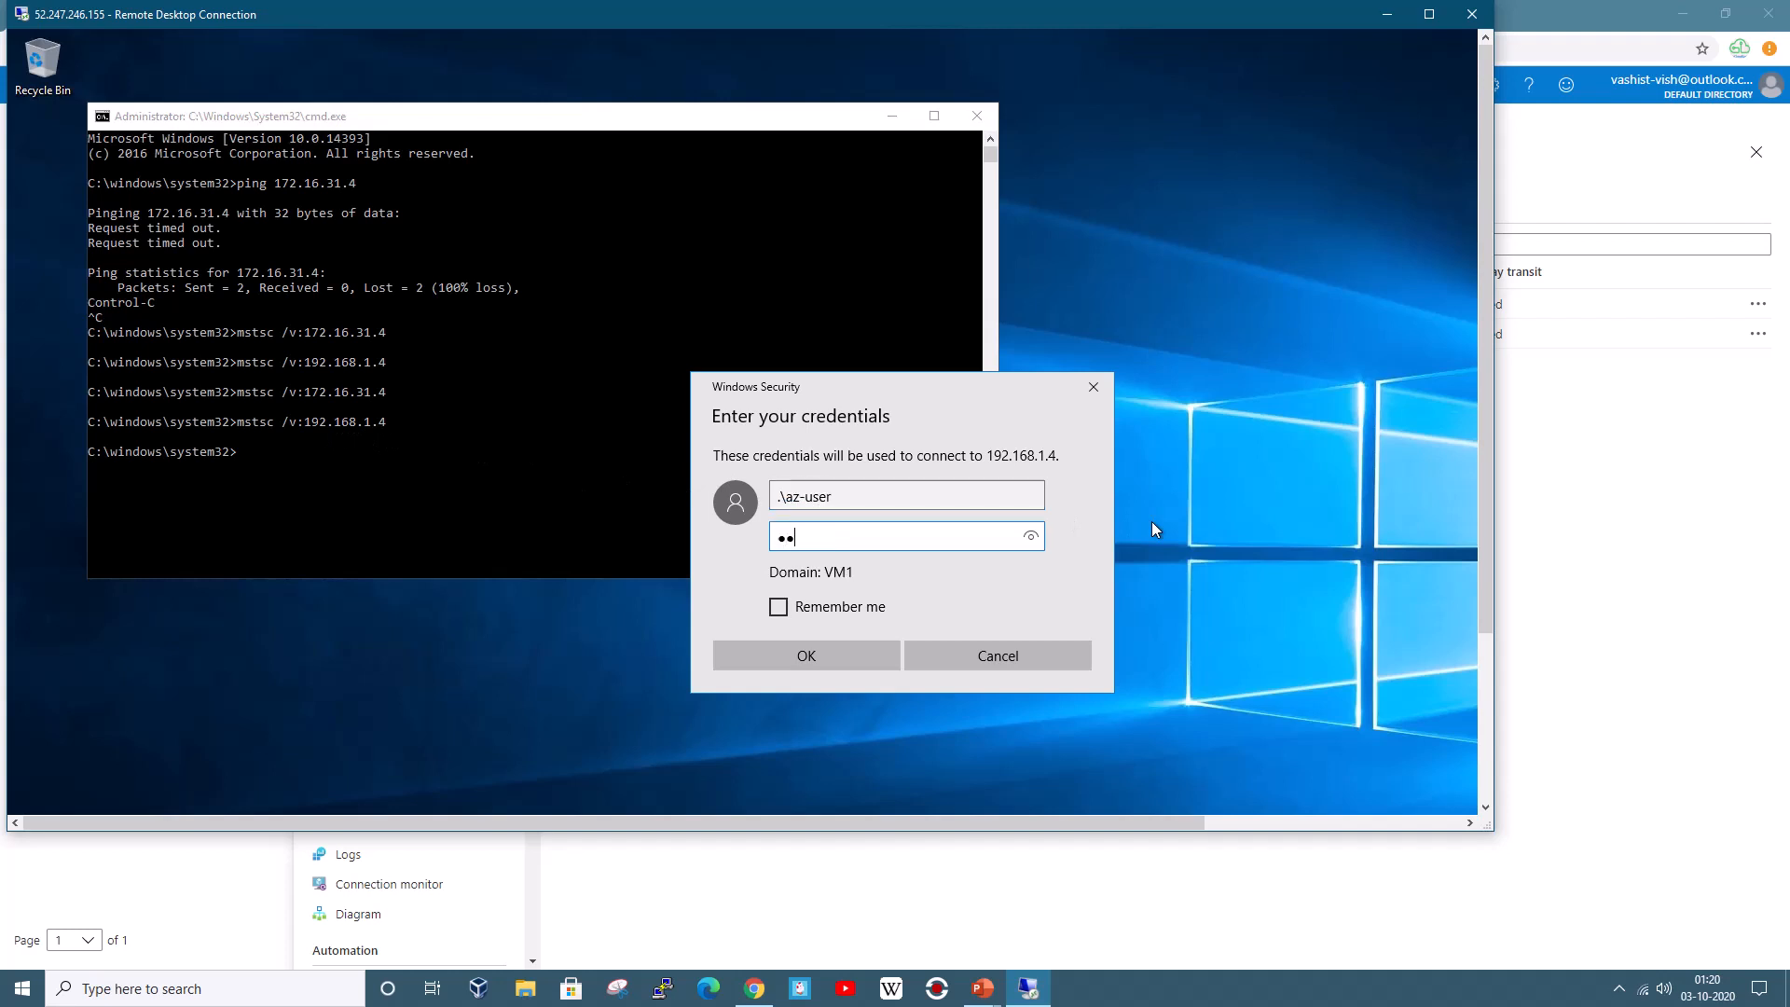
text(•••)
click(803, 664)
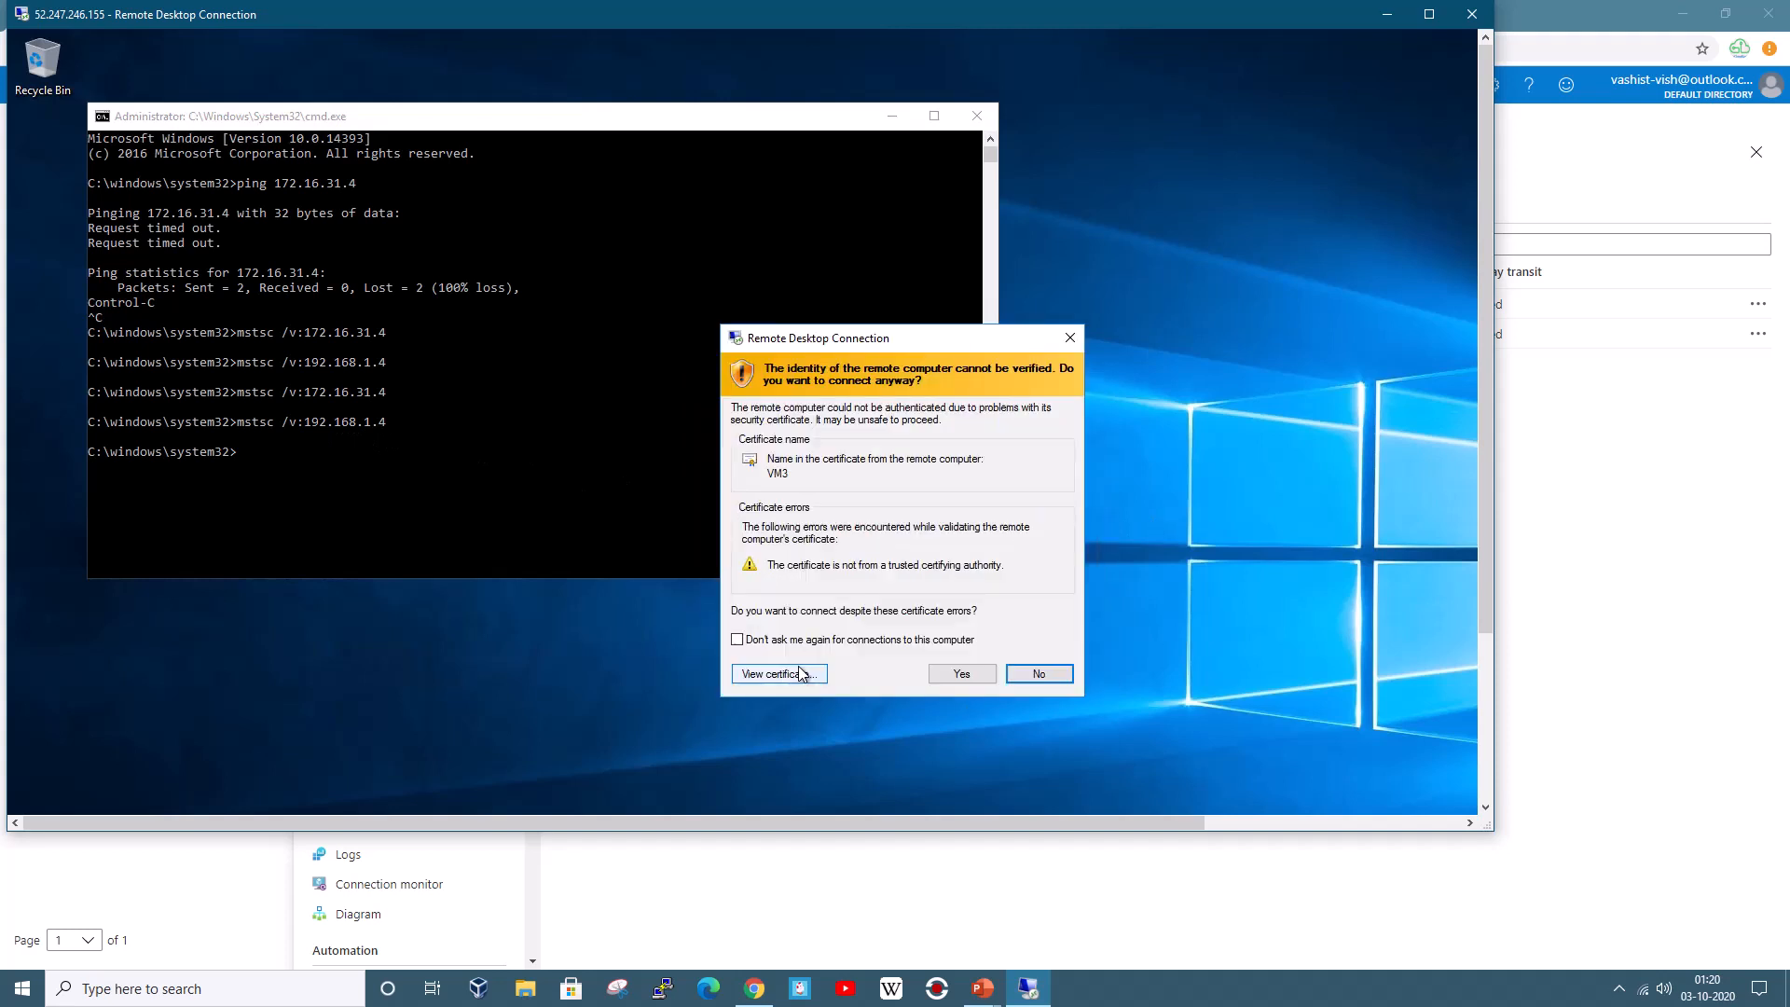
click(762, 641)
click(962, 673)
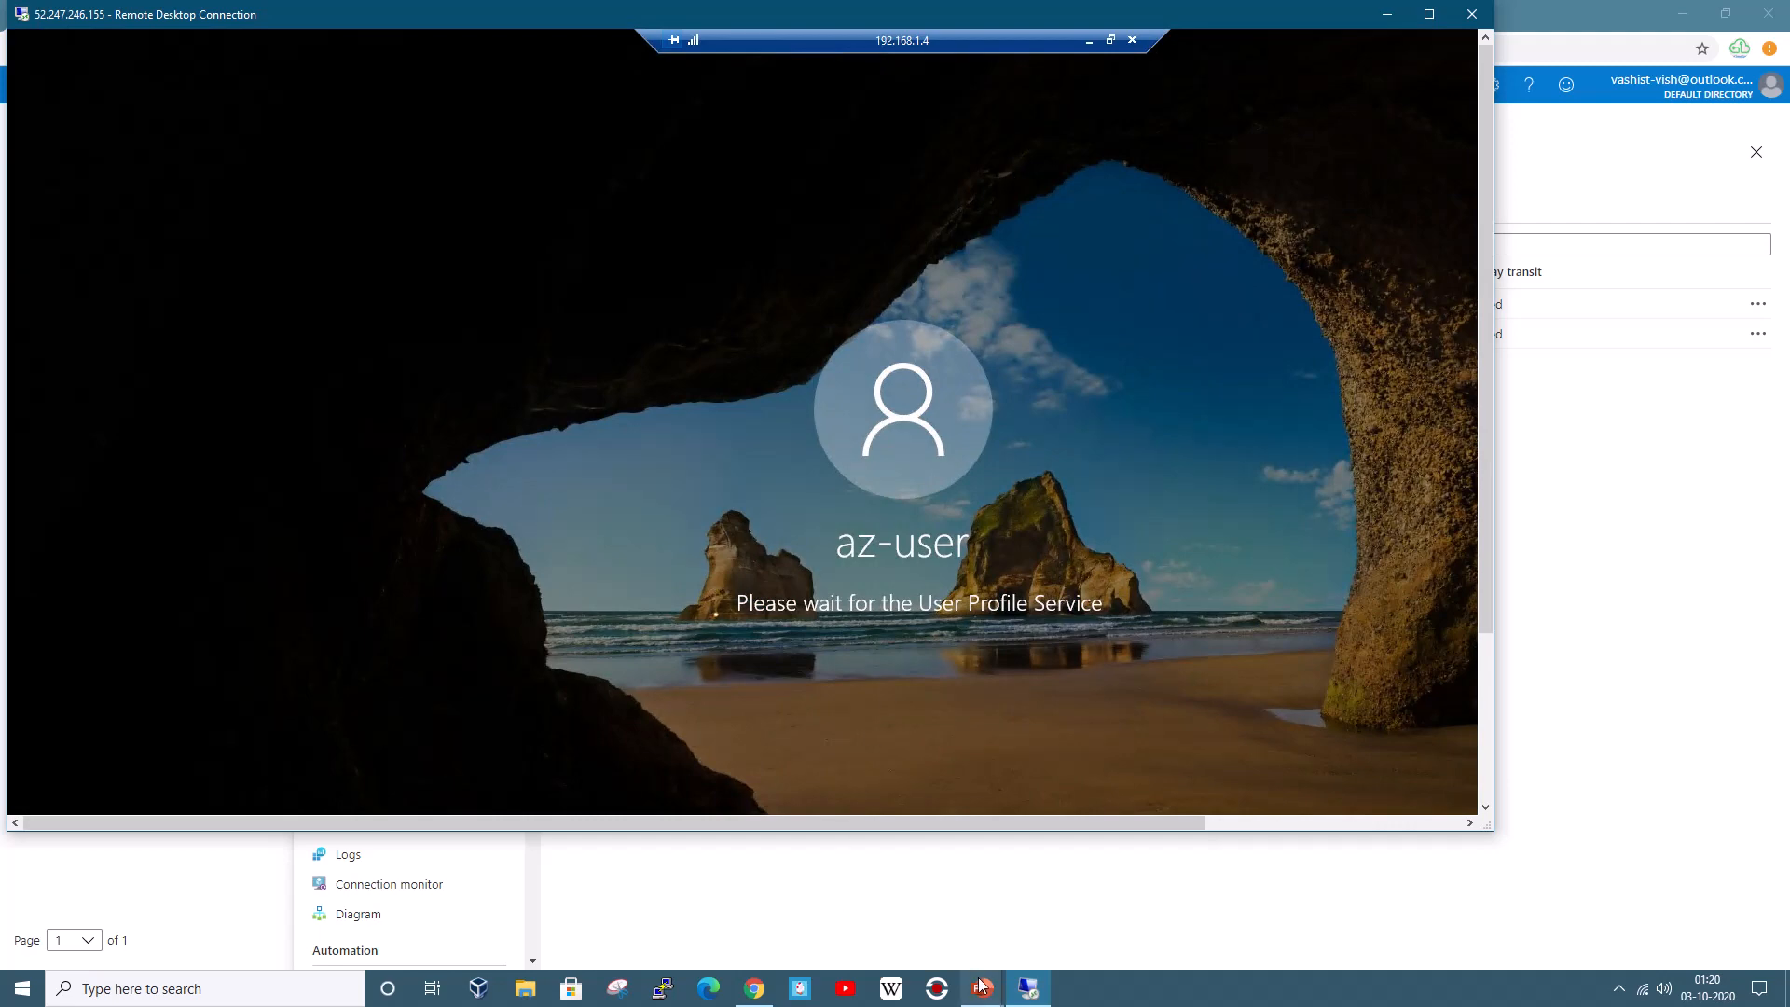
Return to the PowerPoint slide show and advance to the non-transitive peering slide
mouse_move(983, 986)
click(1058, 925)
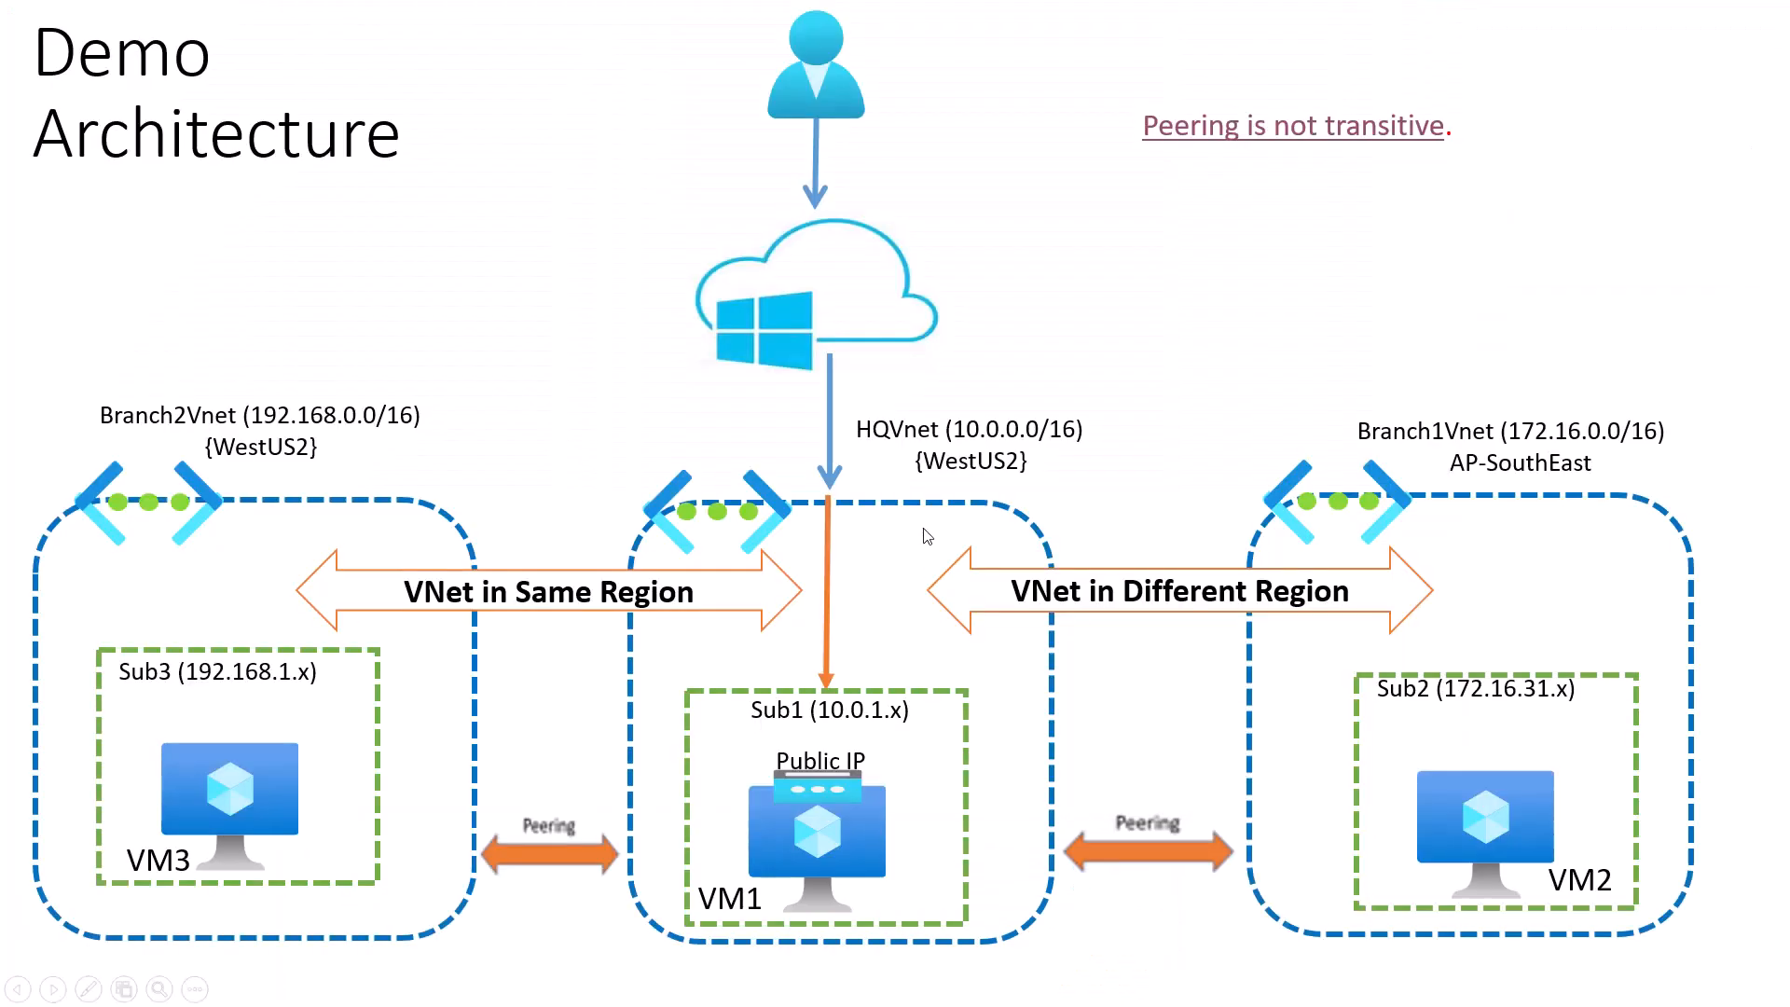
click(926, 536)
click(926, 536)
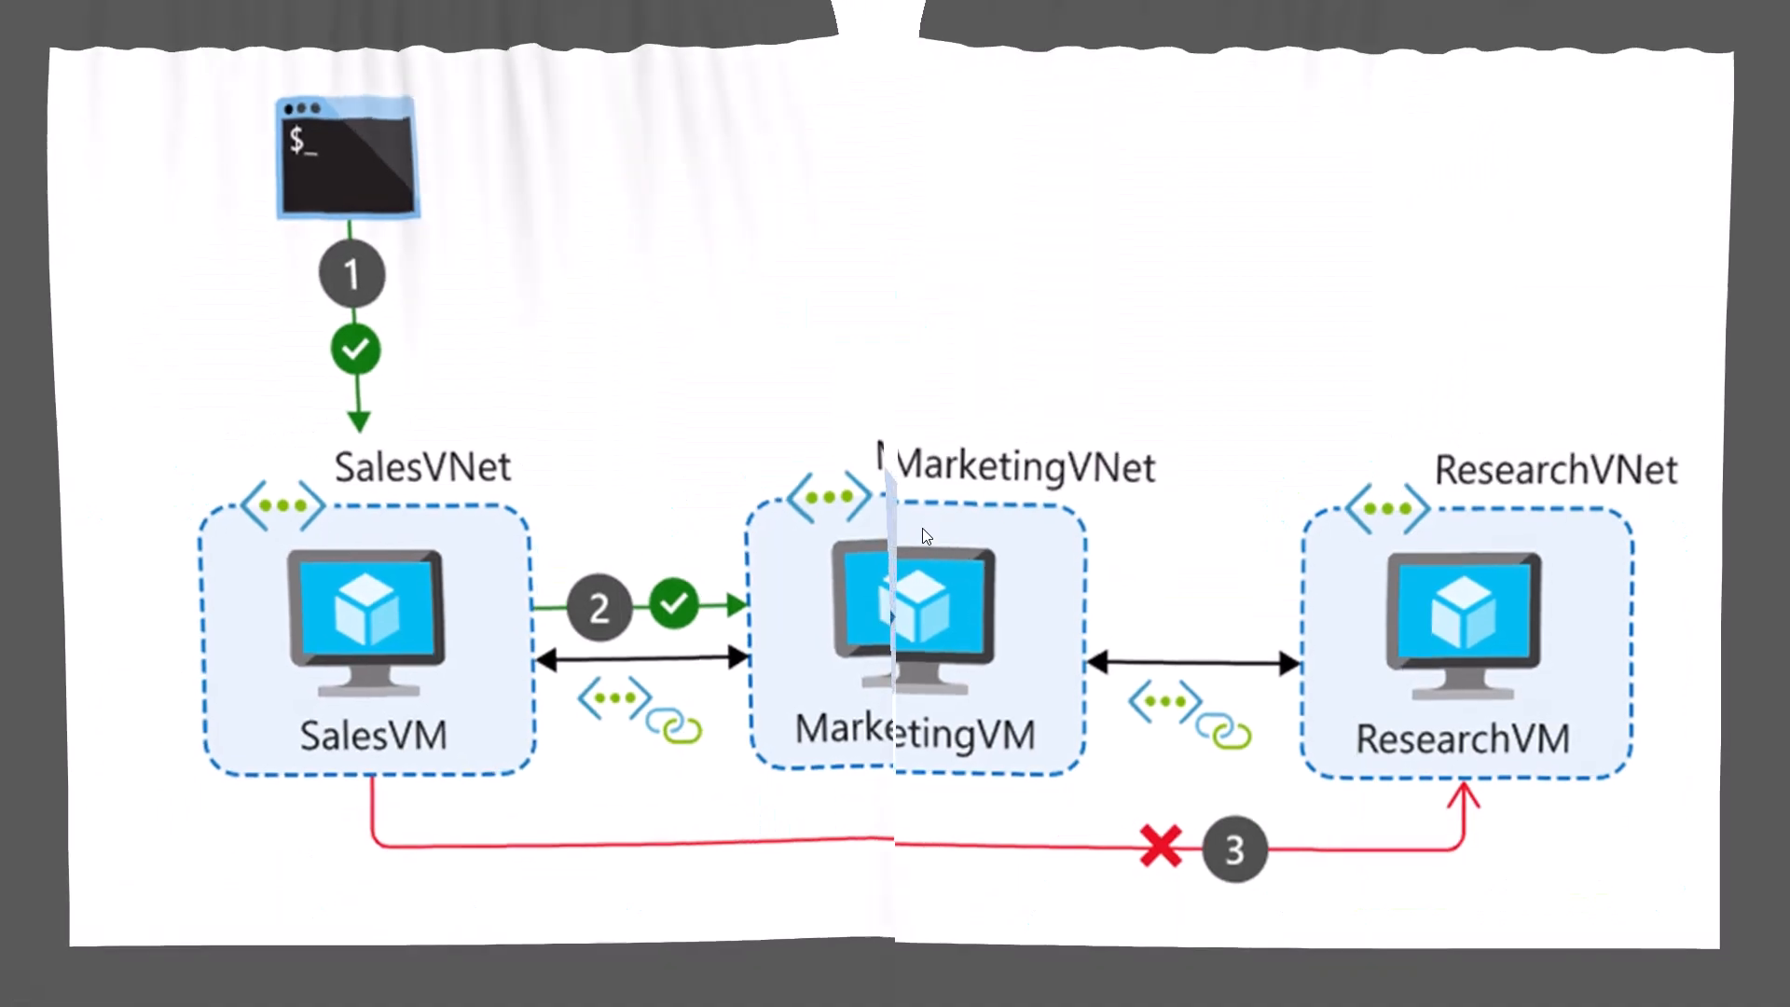